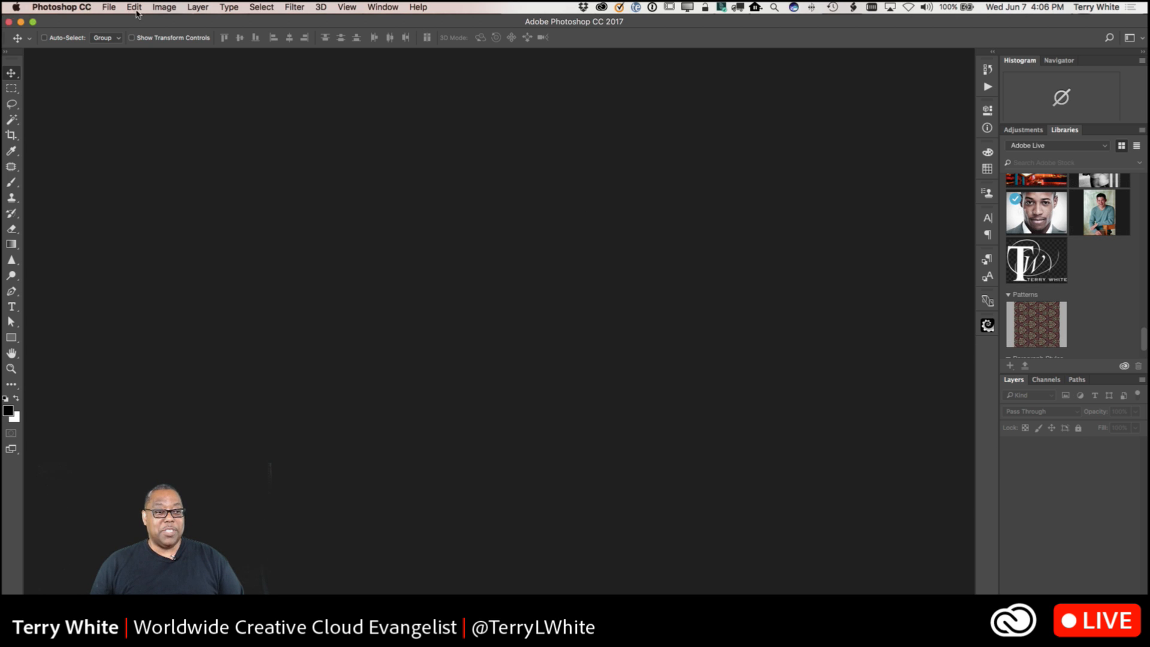
- Open the recently used file overlay template.psd
{"action": "left_click", "coordinate": [108, 6]}
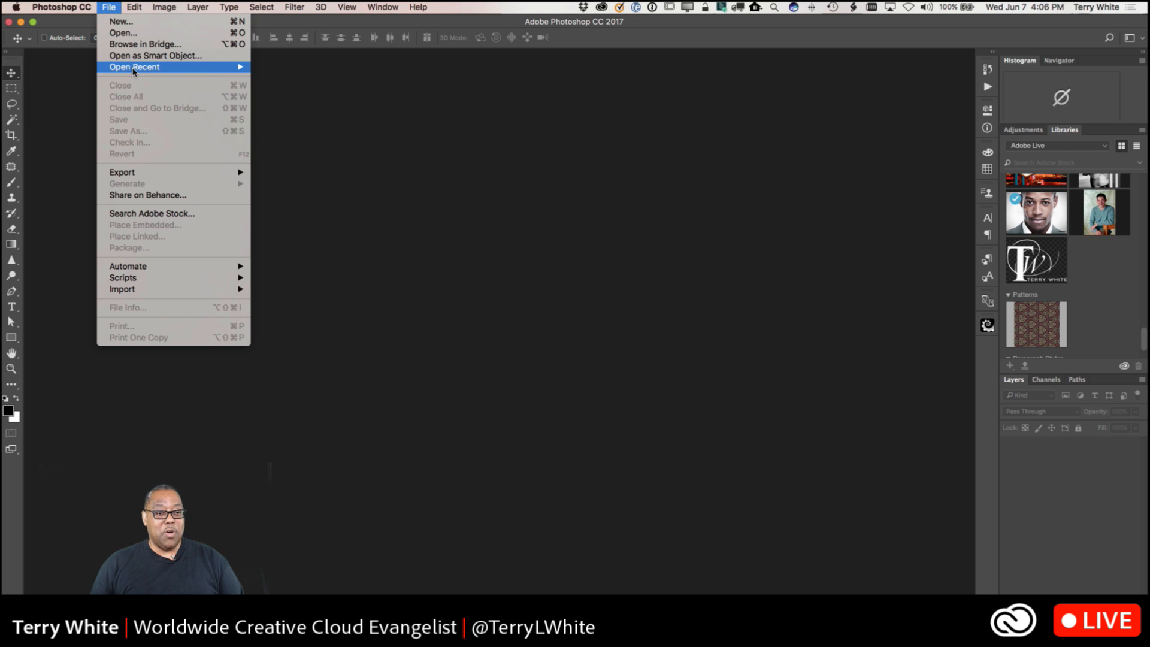
{"action": "mouse_move", "coordinate": [134, 70]}
{"action": "left_click", "coordinate": [320, 70]}
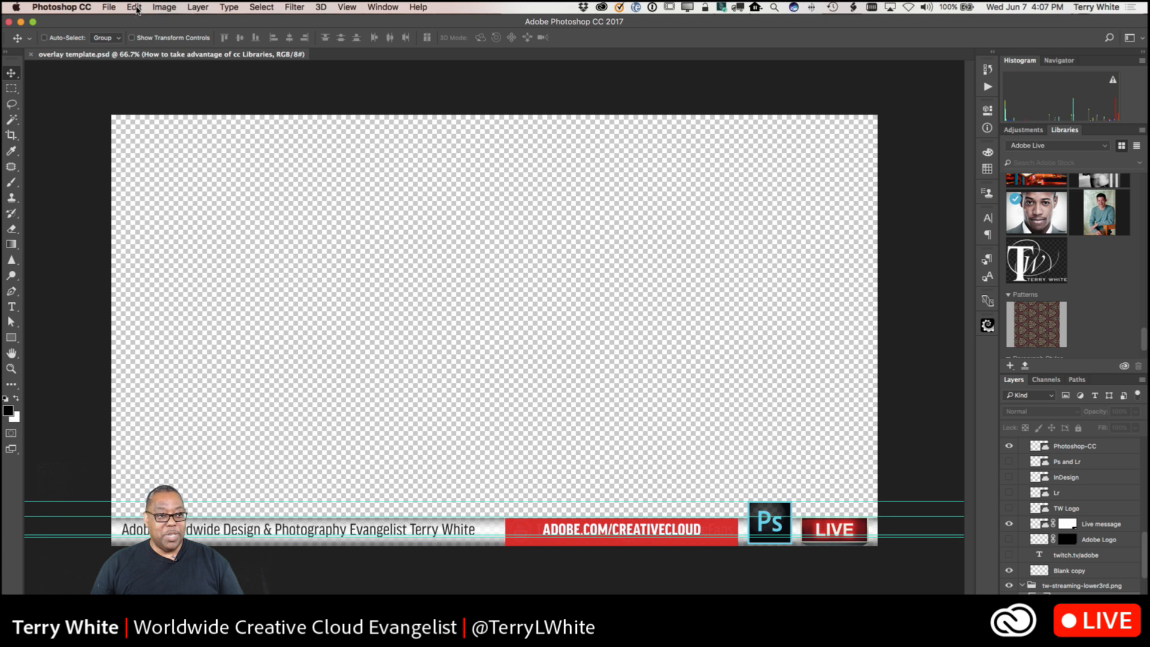
{"action": "left_click", "coordinate": [114, 7]}
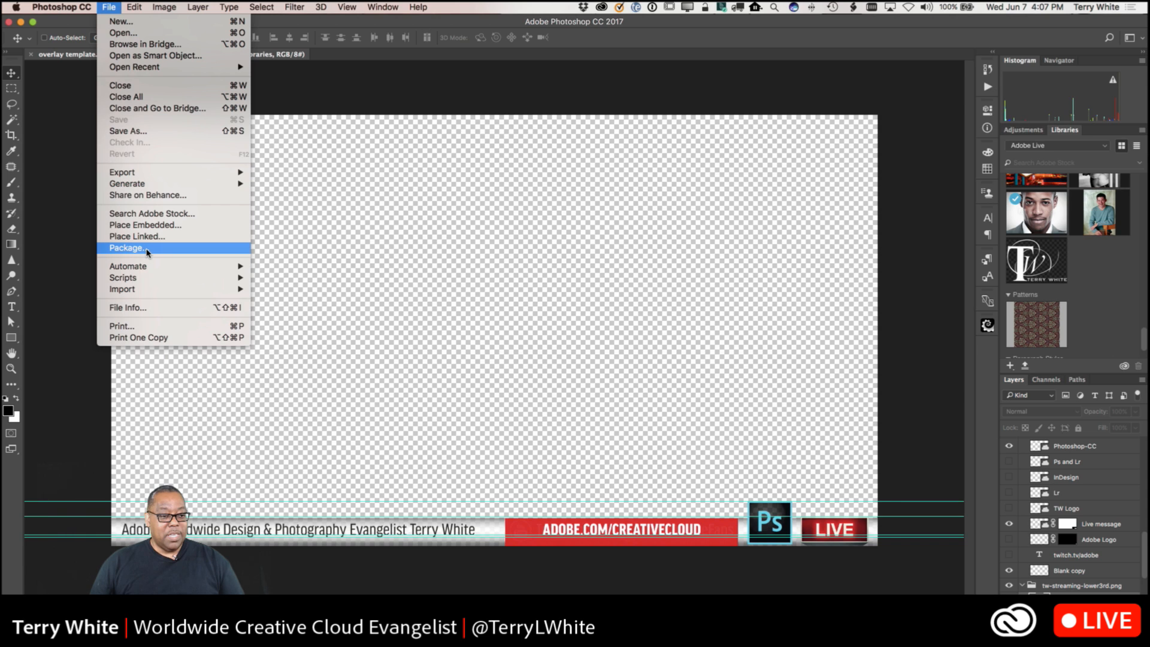
{"action": "mouse_move", "coordinate": [150, 186]}
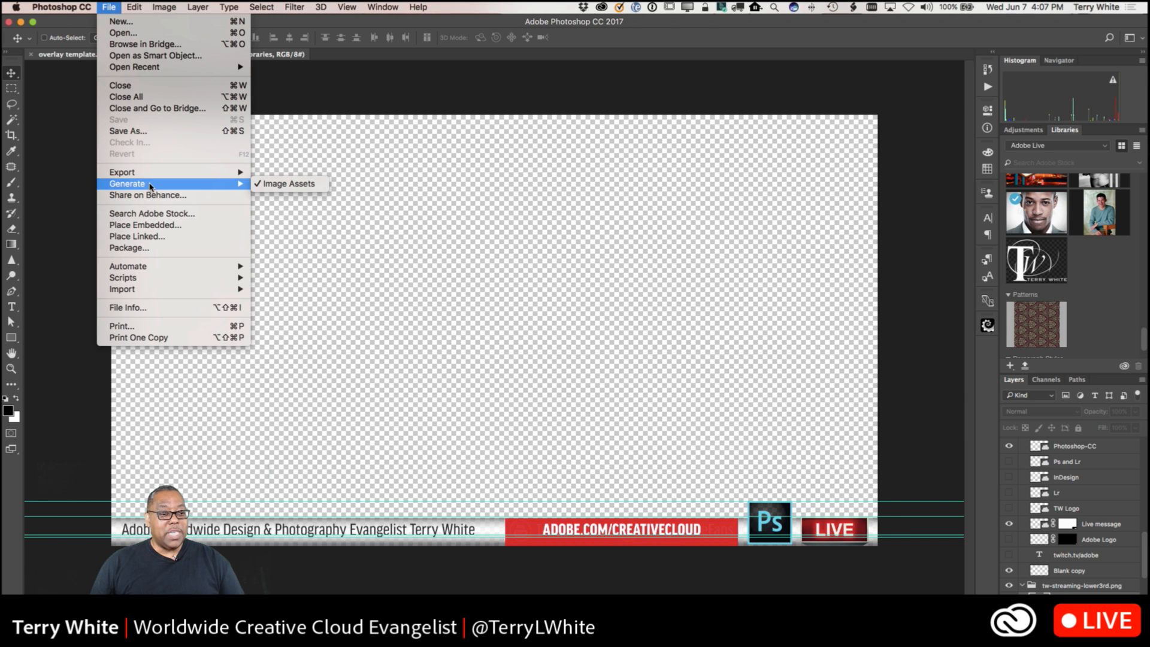
{"action": "left_click", "coordinate": [110, 8]}
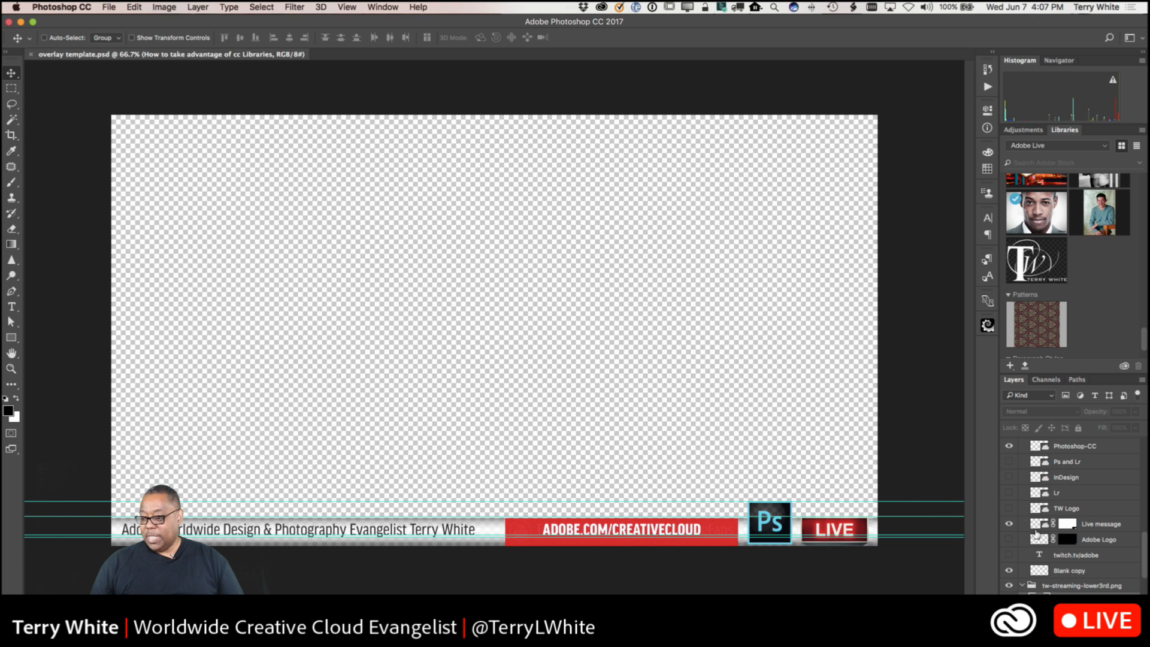
- Toggle the visibility of the tw-streaming-lower3rd.png layer group off and on again, and select the group
{"action": "scroll", "coordinate": [1048, 544], "scroll_direction": "down", "scroll_amount": 3}
{"action": "scroll", "coordinate": [1049, 545], "scroll_direction": "down", "scroll_amount": 2}
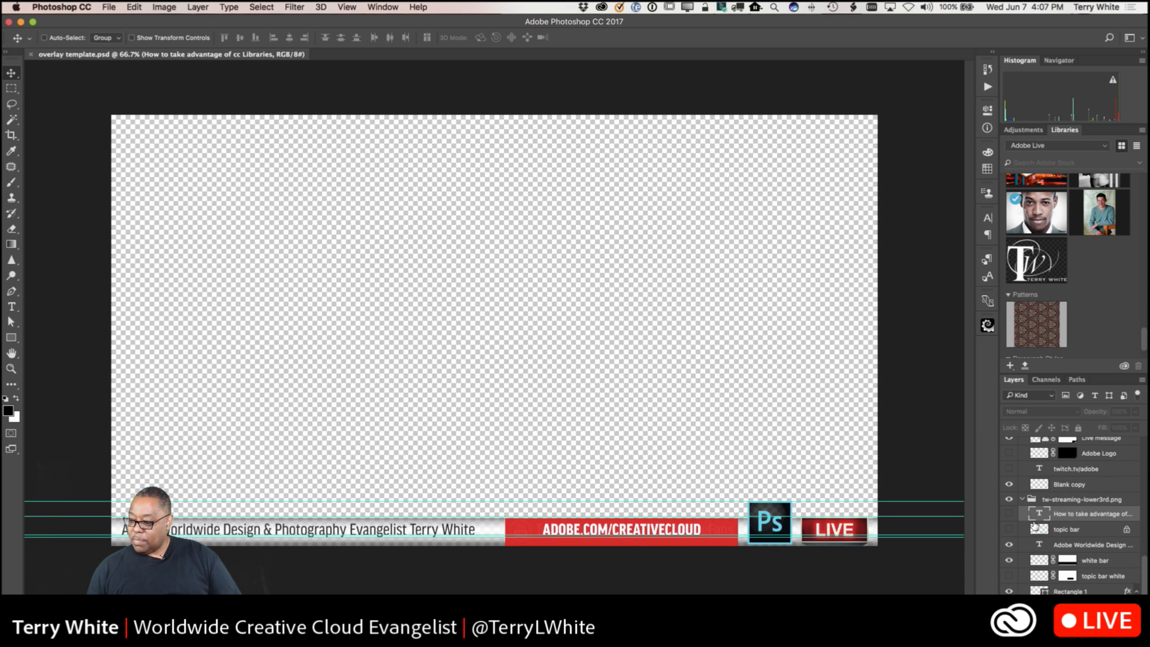
{"action": "left_click", "coordinate": [1009, 499]}
{"action": "left_click", "coordinate": [1009, 500]}
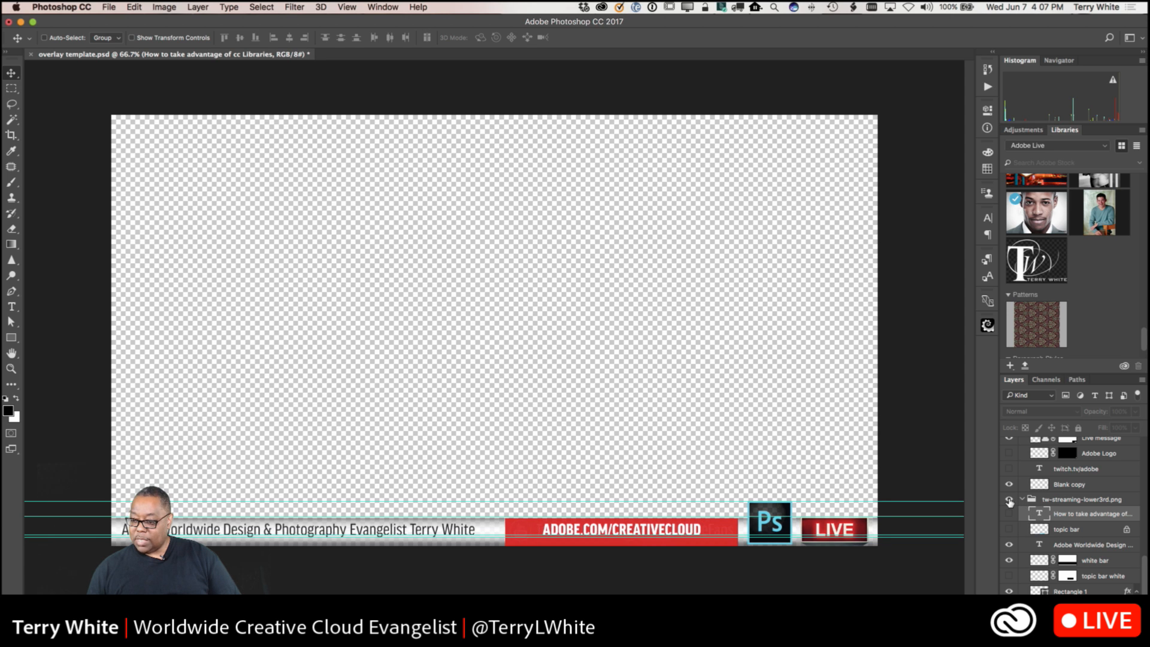
{"action": "left_click", "coordinate": [1076, 501]}
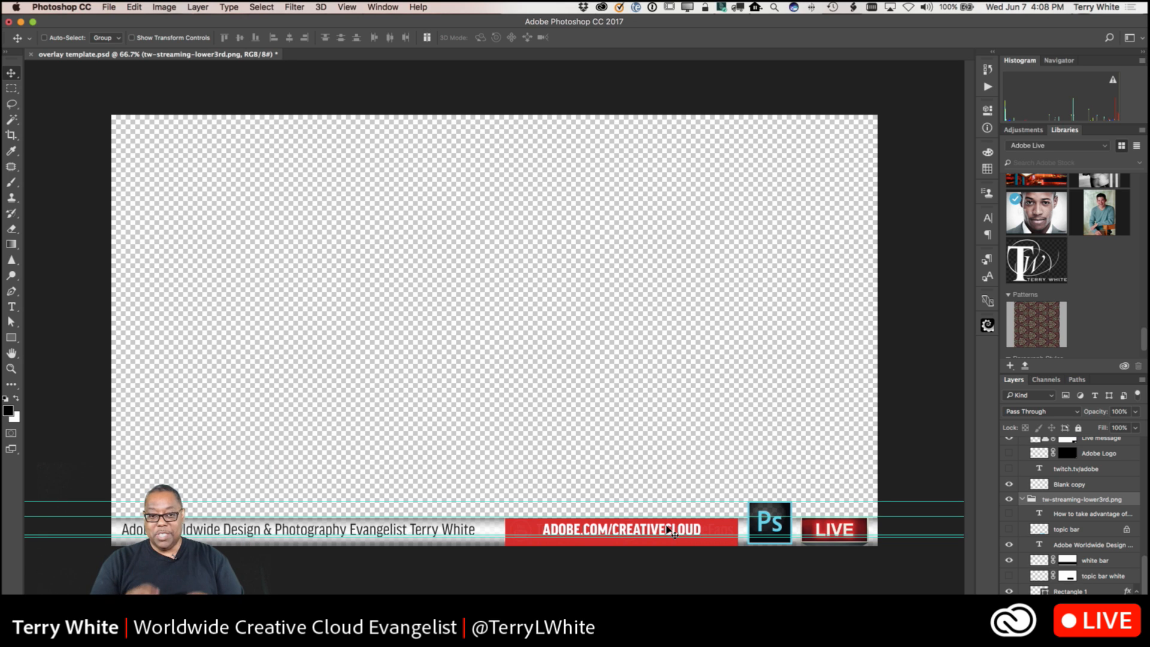
- Close overlay template.psd and save its changes
{"action": "left_click", "coordinate": [30, 54]}
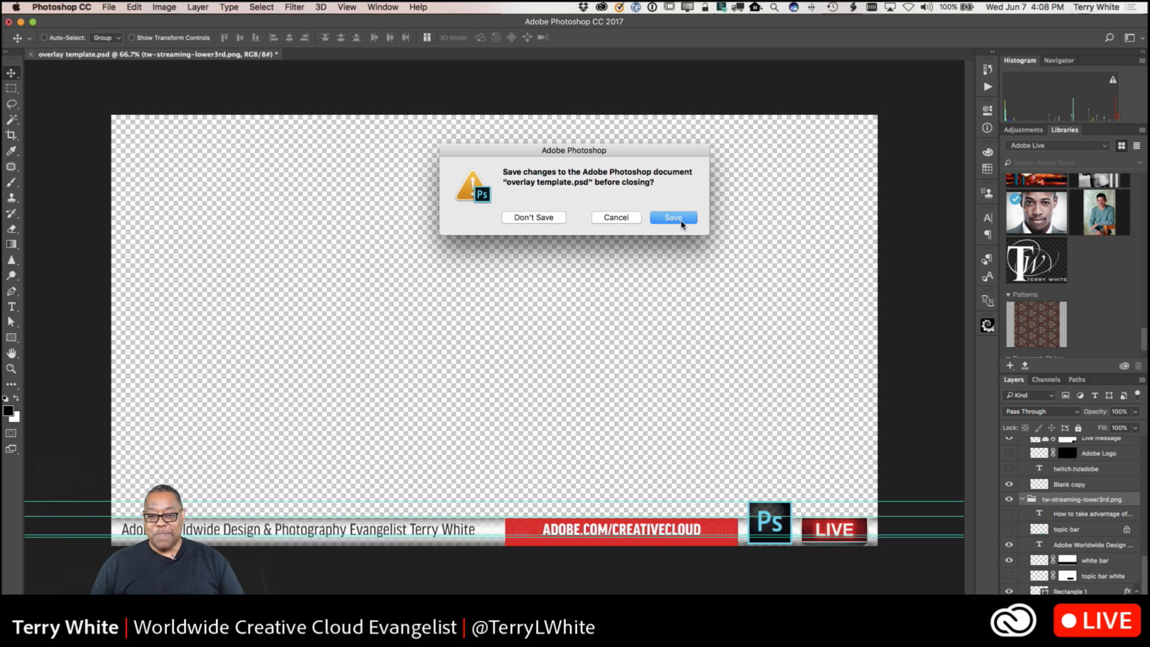
{"action": "left_click", "coordinate": [683, 223]}
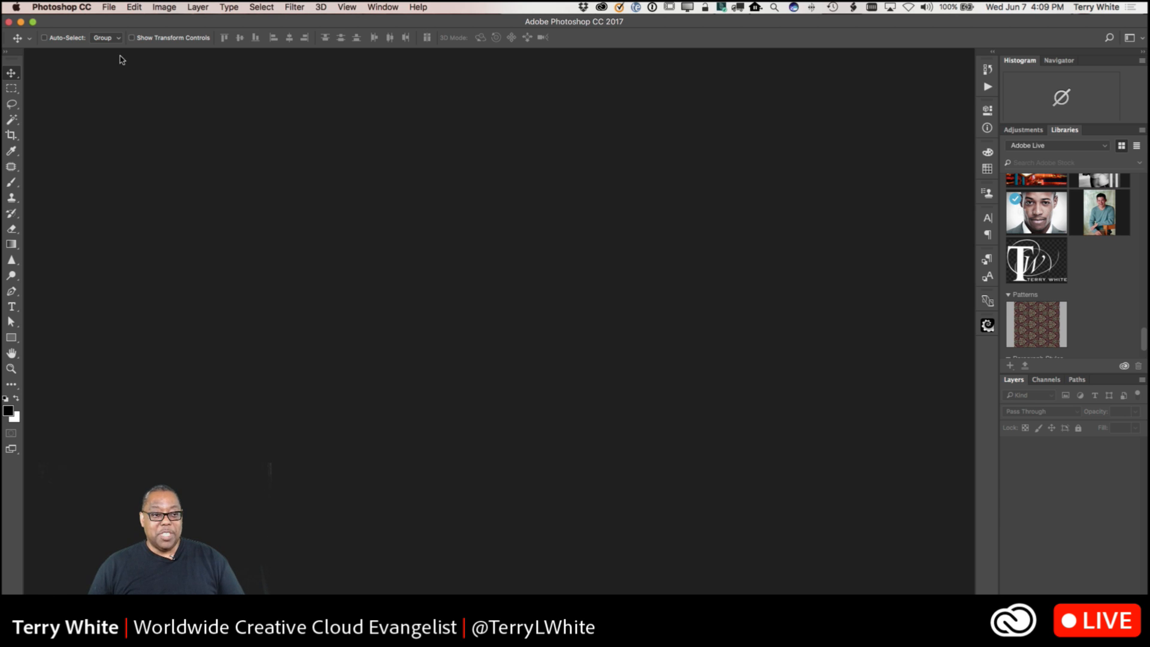
- Start a new document and look through the recently used document presets and templates
{"action": "left_click", "coordinate": [116, 7]}
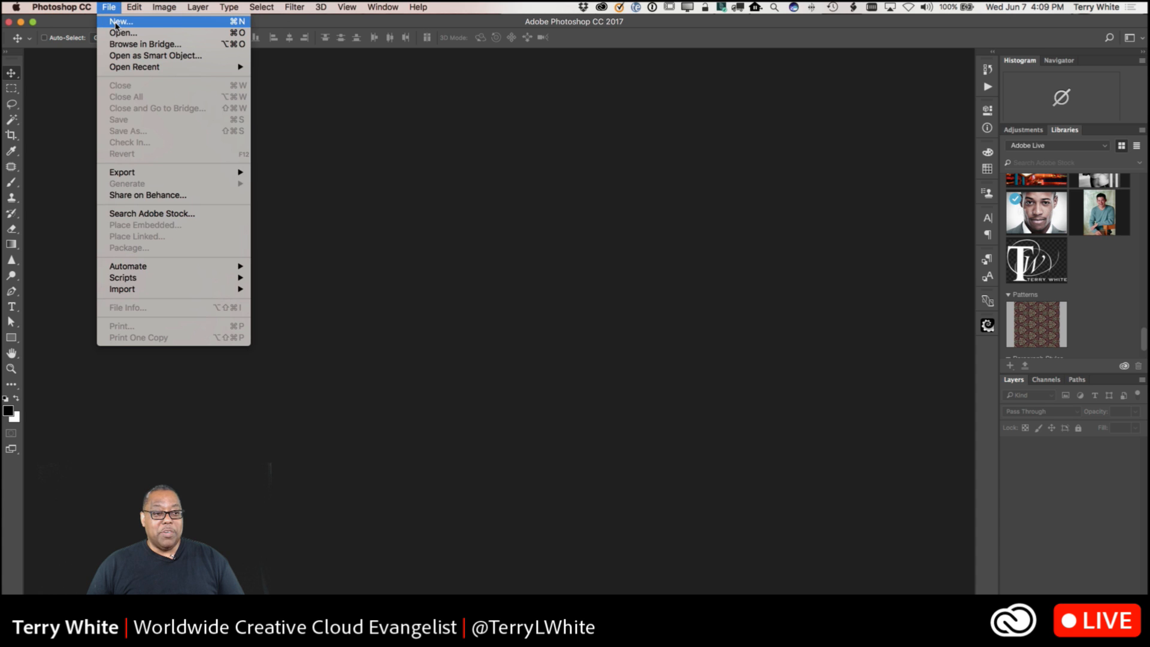
{"action": "left_click", "coordinate": [259, 125]}
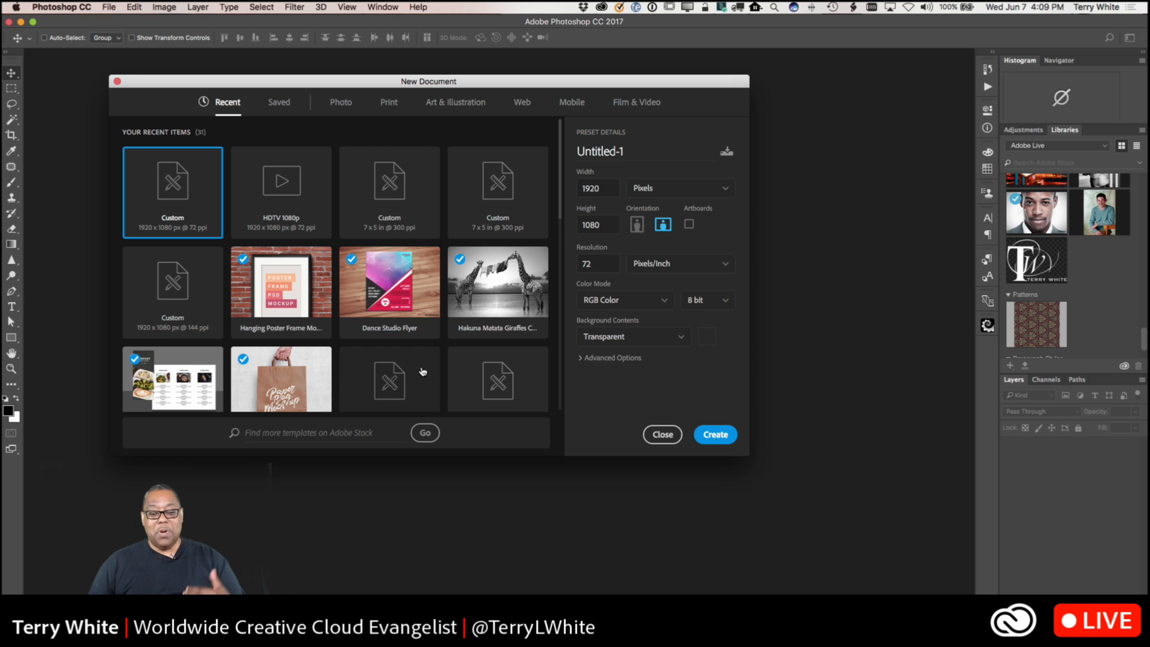
{"action": "scroll", "coordinate": [399, 370], "scroll_direction": "down", "scroll_amount": 3}
{"action": "scroll", "coordinate": [399, 368], "scroll_direction": "down", "scroll_amount": 2}
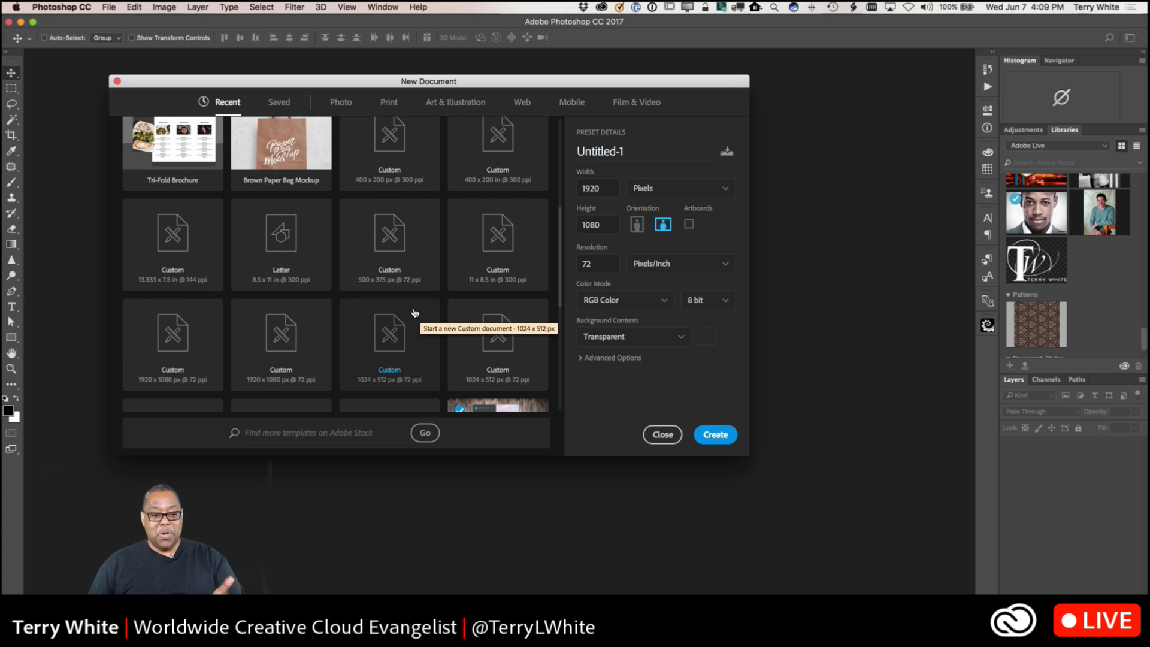
{"action": "scroll", "coordinate": [411, 299], "scroll_direction": "up", "scroll_amount": 2}
{"action": "scroll", "coordinate": [411, 299], "scroll_direction": "up", "scroll_amount": 3}
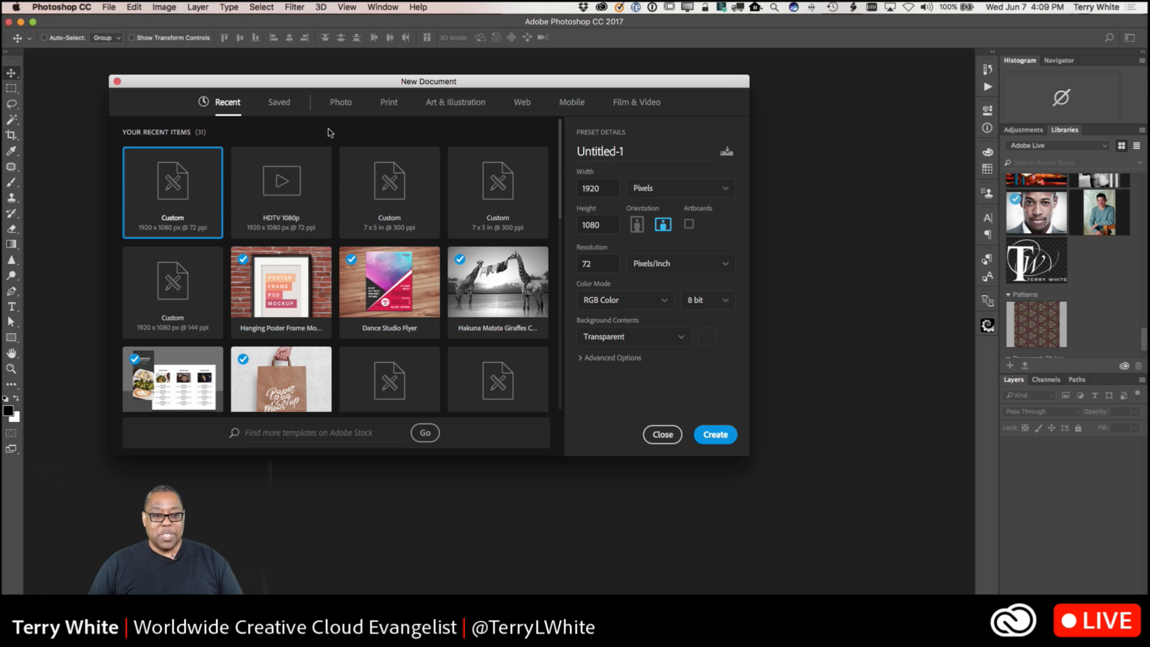
- Browse the Photo presets and the Film & Video templates, including the lower thirds sets, and return to the recent items
{"action": "left_click", "coordinate": [340, 104]}
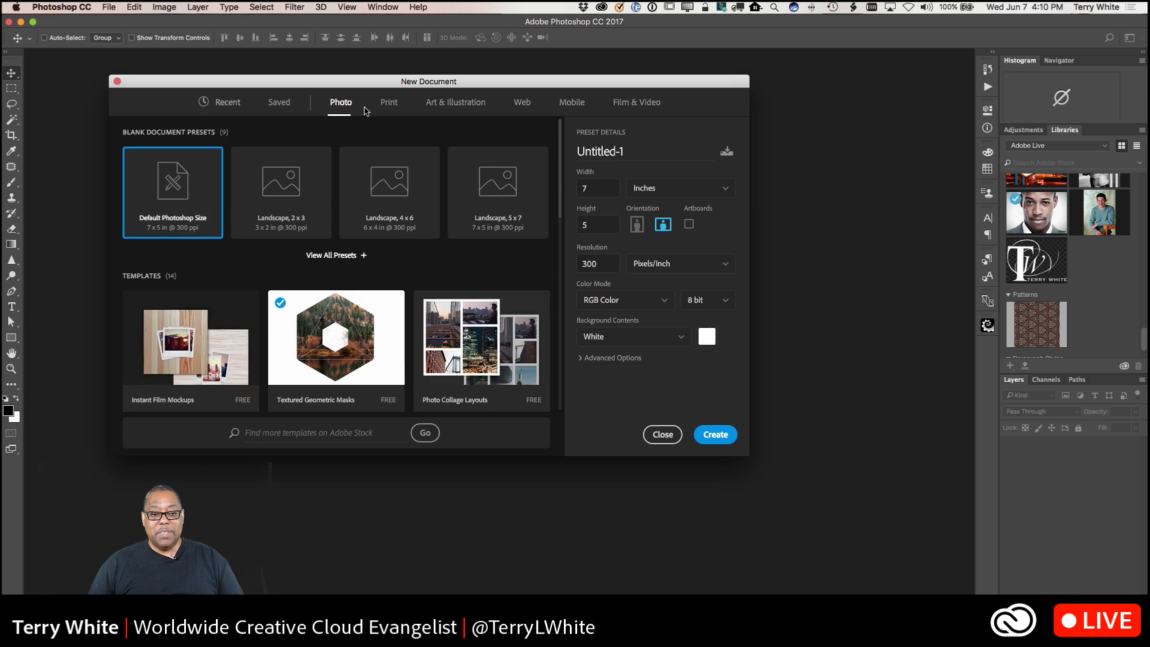
{"action": "left_click", "coordinate": [614, 106]}
{"action": "scroll", "coordinate": [502, 226], "scroll_direction": "down", "scroll_amount": 3}
{"action": "scroll", "coordinate": [502, 227], "scroll_direction": "down", "scroll_amount": 3}
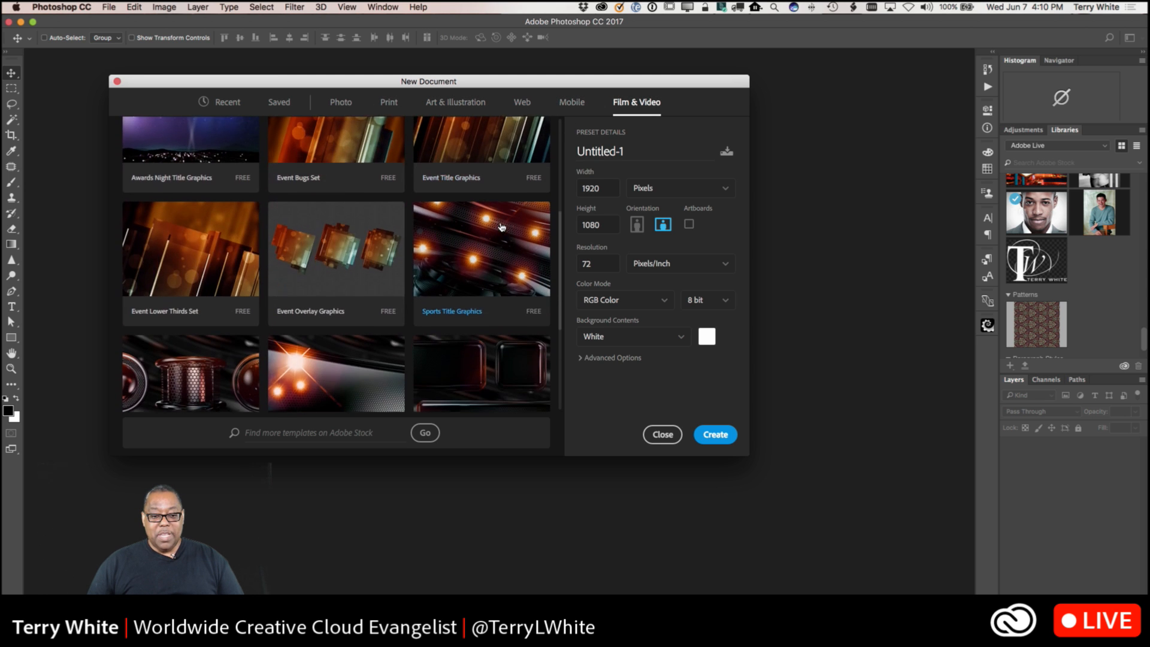
{"action": "scroll", "coordinate": [502, 226], "scroll_direction": "down", "scroll_amount": 1}
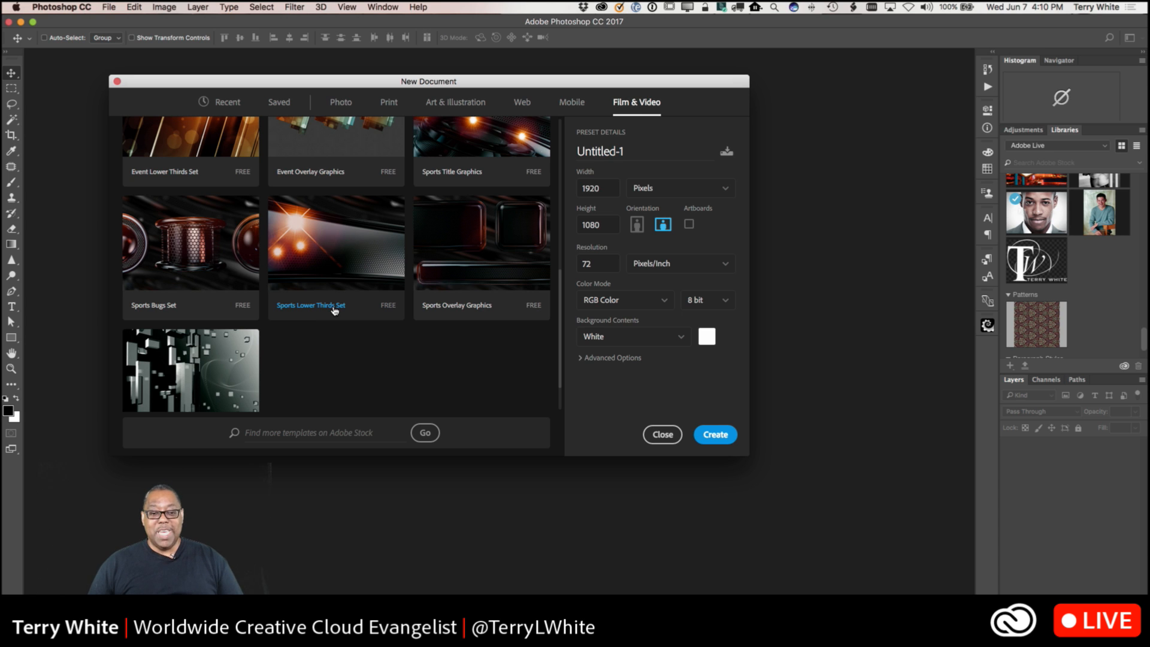
{"action": "scroll", "coordinate": [334, 309], "scroll_direction": "up", "scroll_amount": 5}
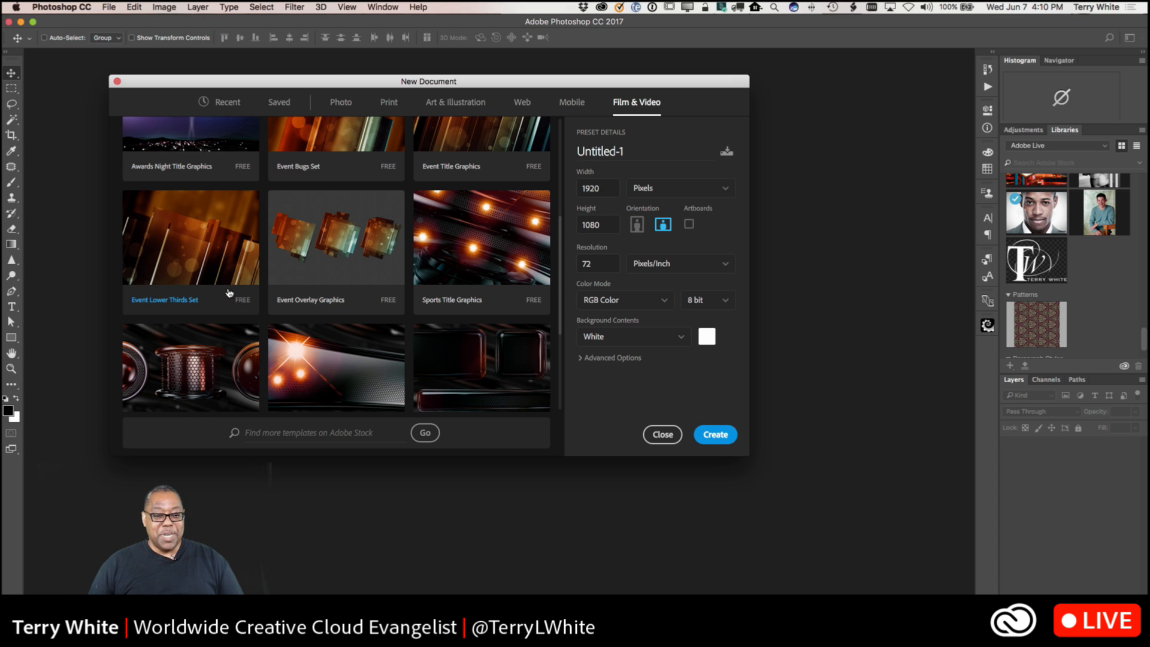
{"action": "left_click", "coordinate": [234, 105]}
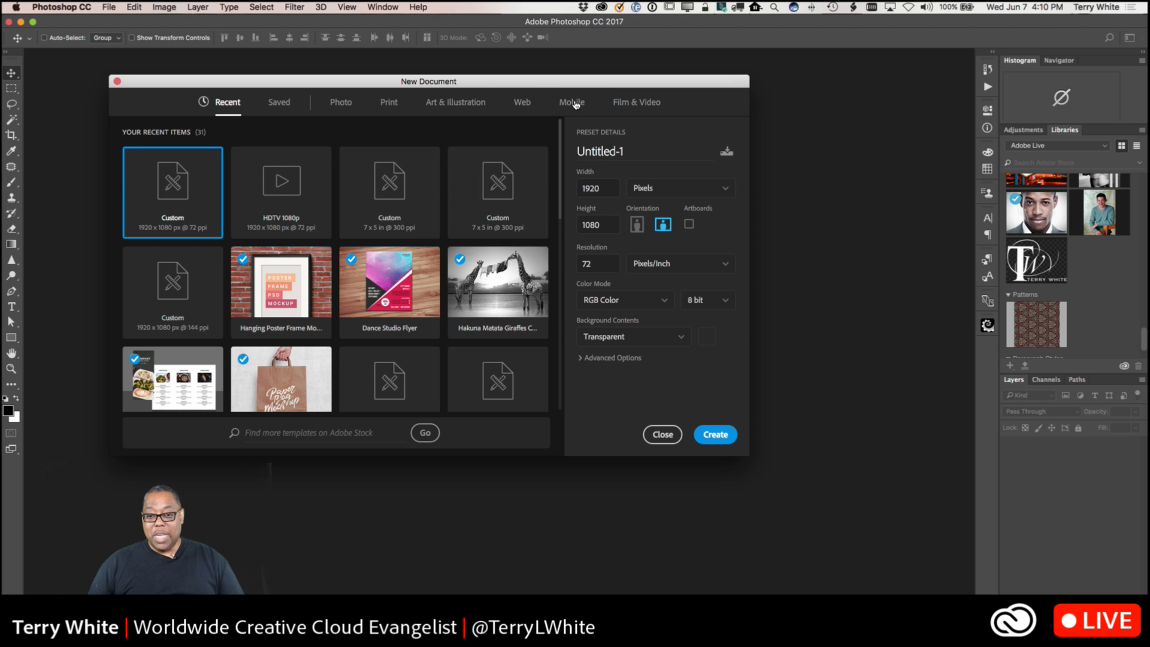
- Switch to the Film & Video category, show all its blank document presets and look through them
{"action": "left_click", "coordinate": [637, 102]}
{"action": "scroll", "coordinate": [407, 186], "scroll_direction": "up", "scroll_amount": 5}
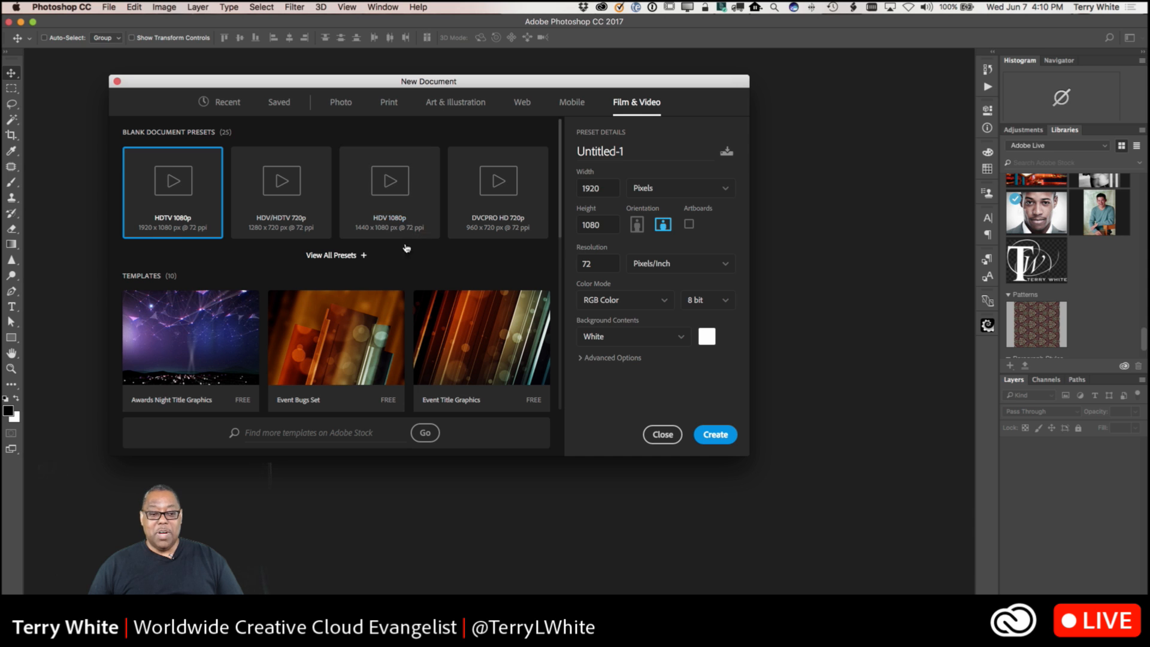
{"action": "left_click", "coordinate": [331, 256]}
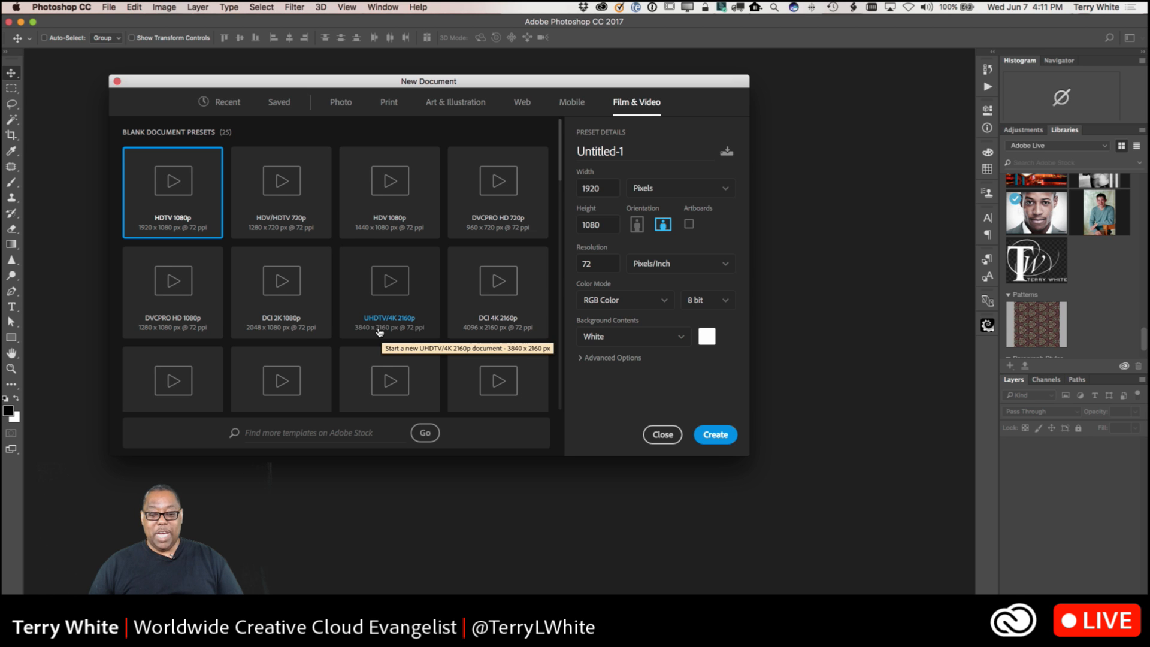
{"action": "scroll", "coordinate": [381, 332], "scroll_direction": "down", "scroll_amount": 5}
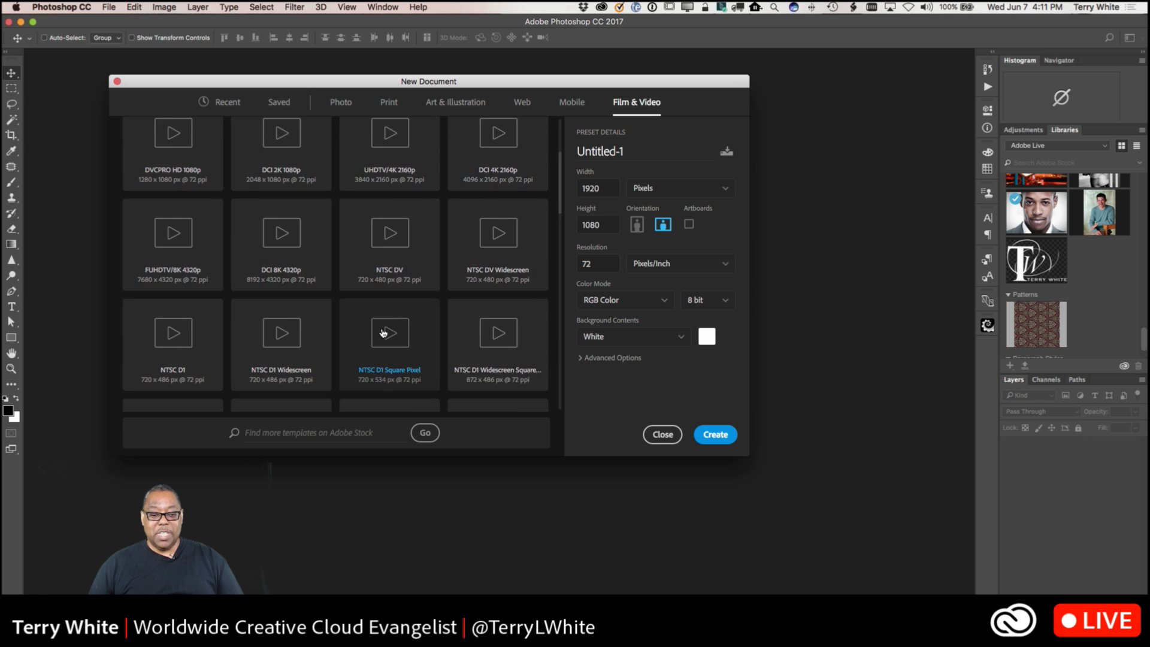
{"action": "scroll", "coordinate": [383, 333], "scroll_direction": "down", "scroll_amount": 3}
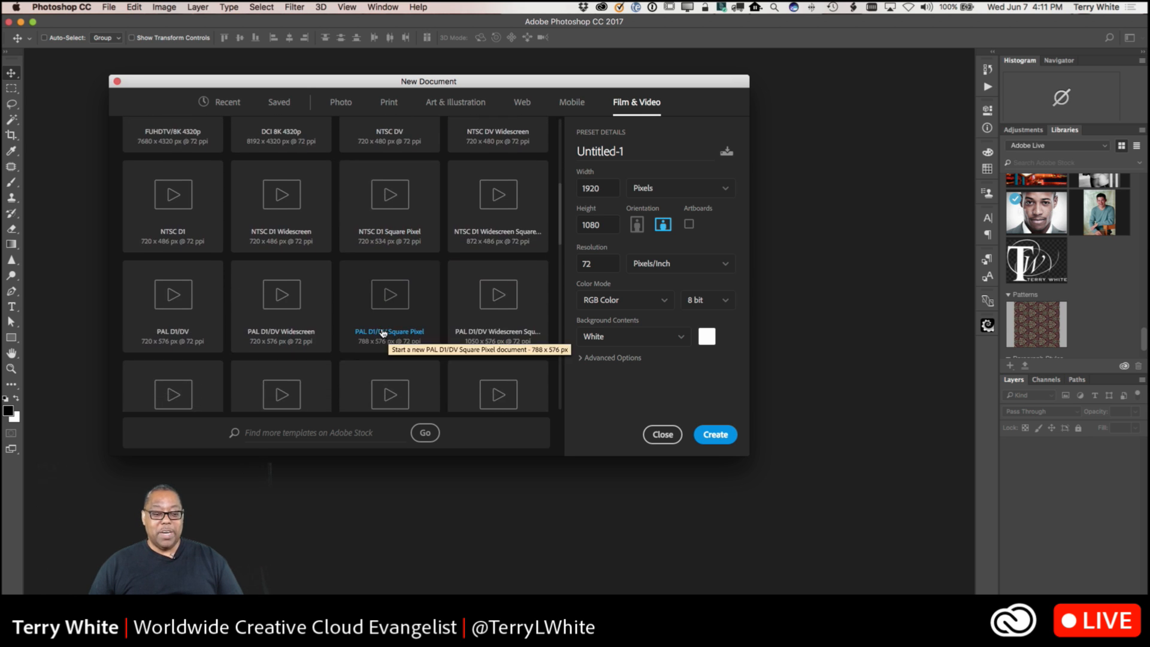
{"action": "scroll", "coordinate": [383, 333], "scroll_direction": "down", "scroll_amount": 3}
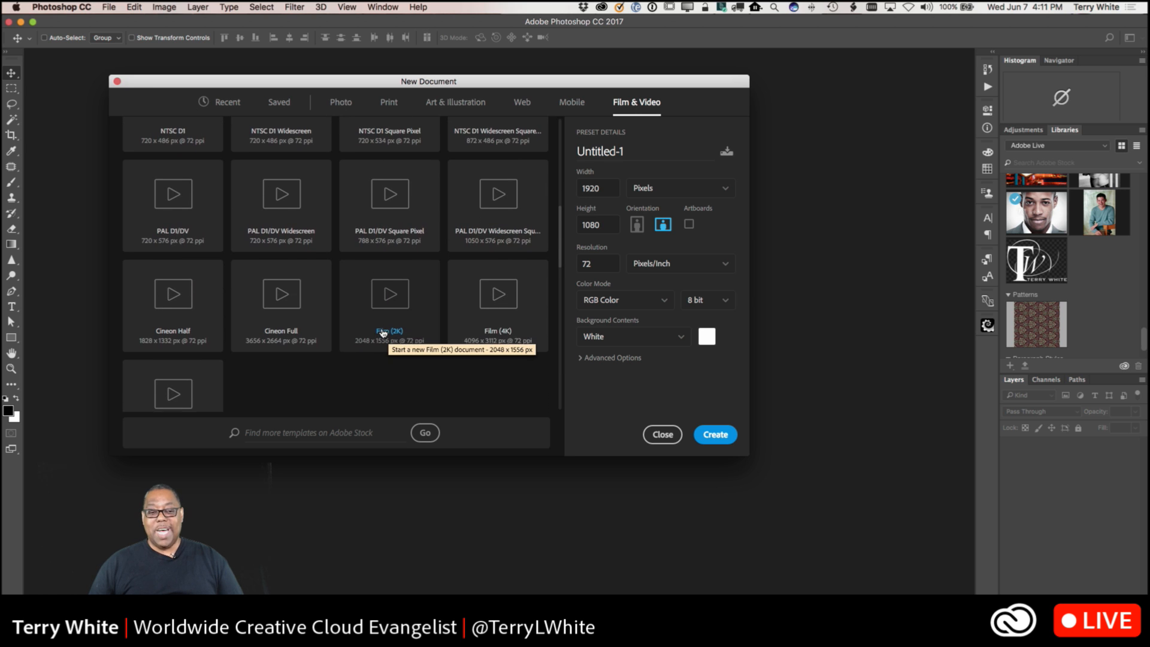
{"action": "scroll", "coordinate": [381, 329], "scroll_direction": "up", "scroll_amount": 10}
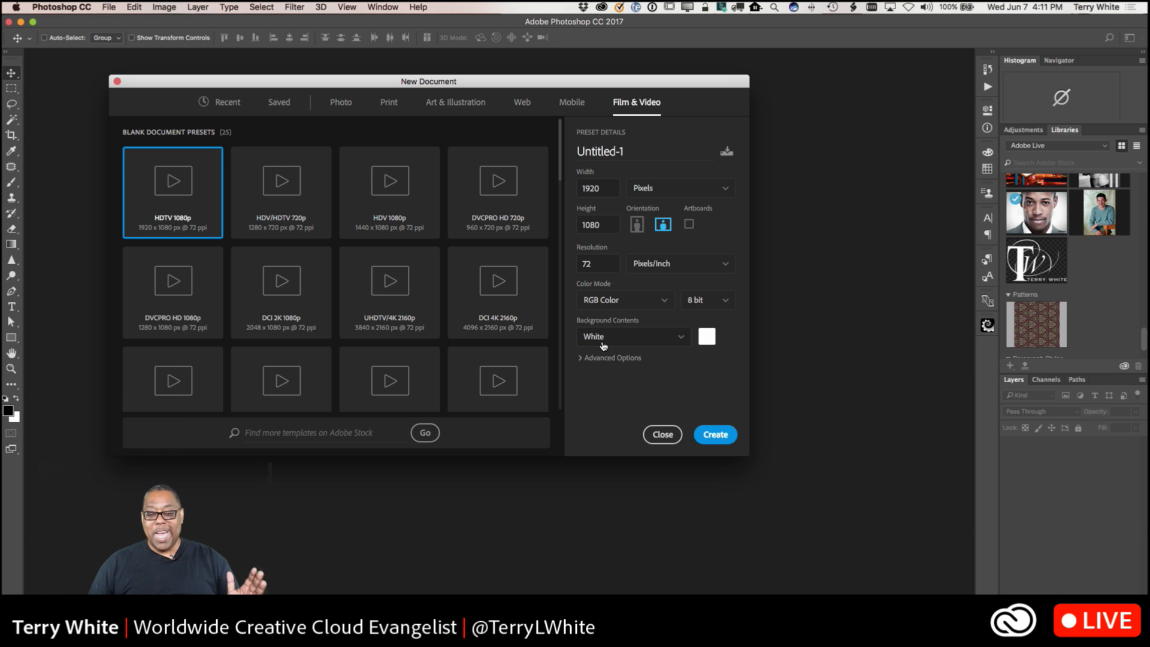
- Create a 1920 x 1080 px document from the HDTV 1080p preset with transparent background contents
{"action": "left_click", "coordinate": [676, 343]}
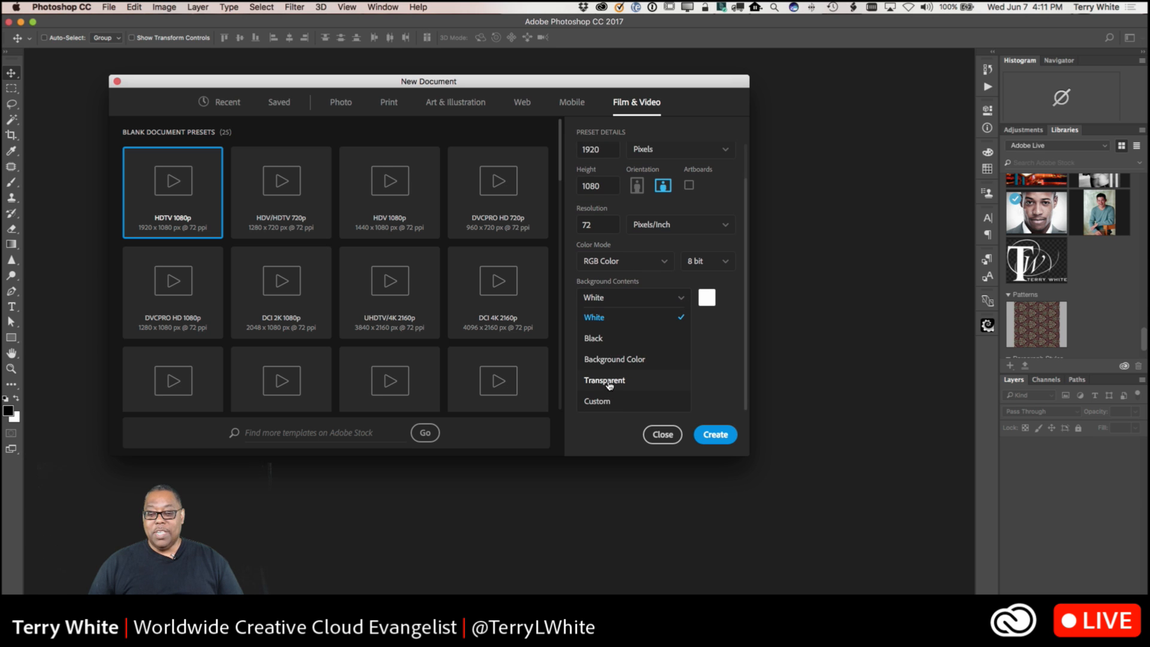
{"action": "left_click", "coordinate": [609, 384]}
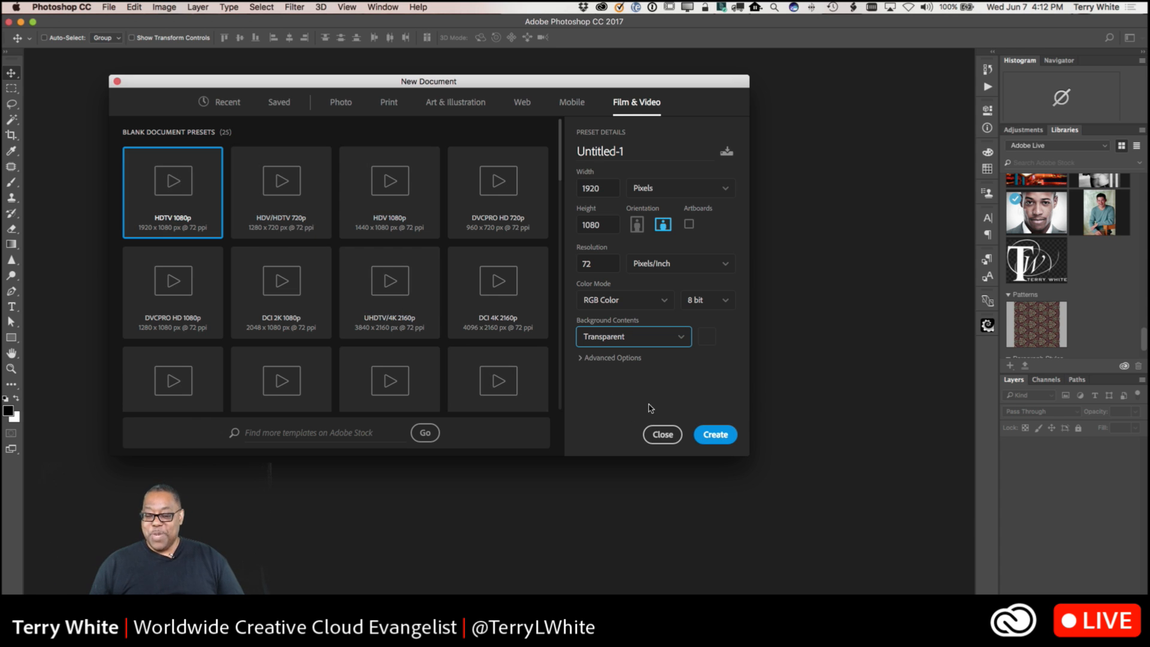
{"action": "left_click", "coordinate": [715, 436]}
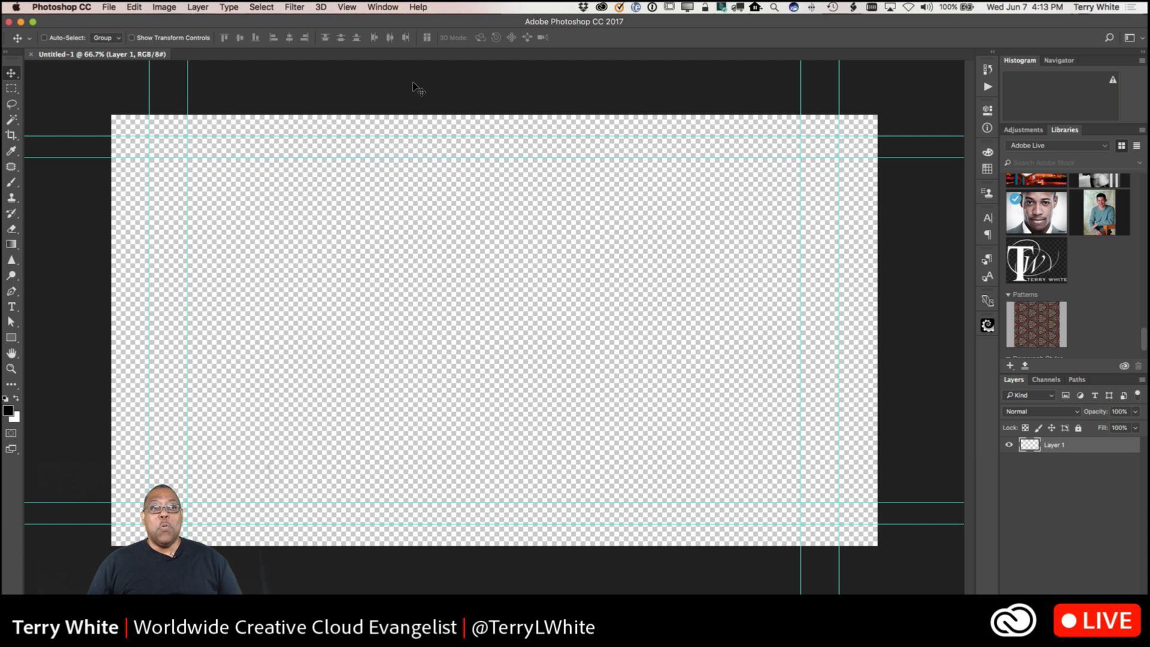
- Clear all the preset guides from the new document
{"action": "left_click", "coordinate": [342, 7]}
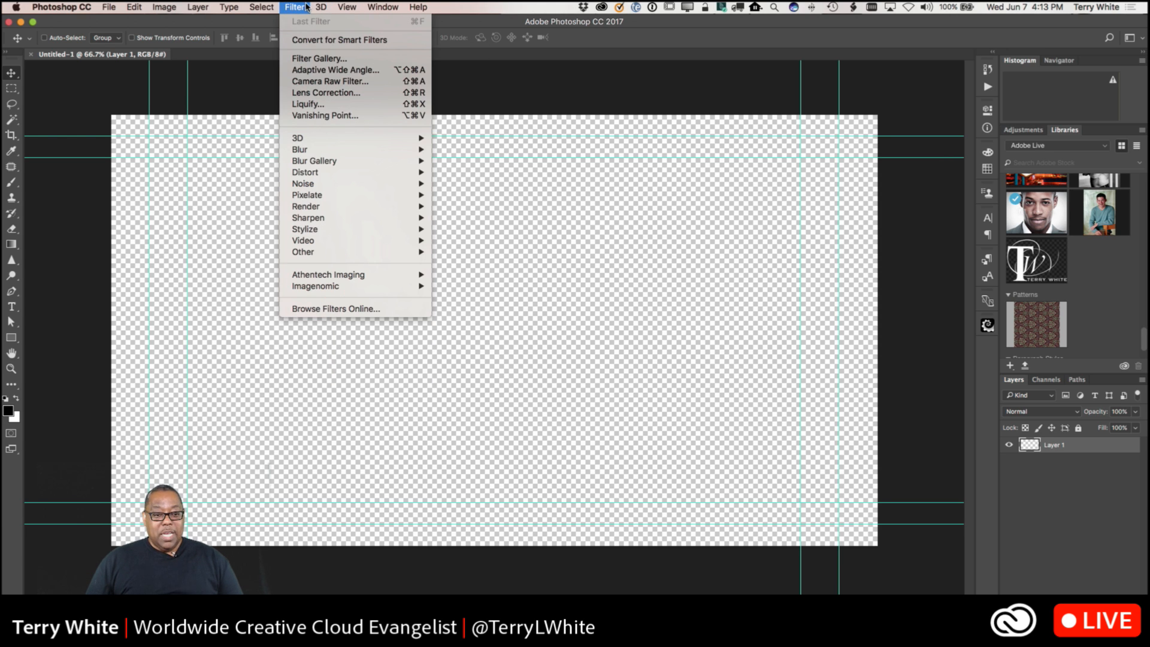
{"action": "mouse_move", "coordinate": [259, 8]}
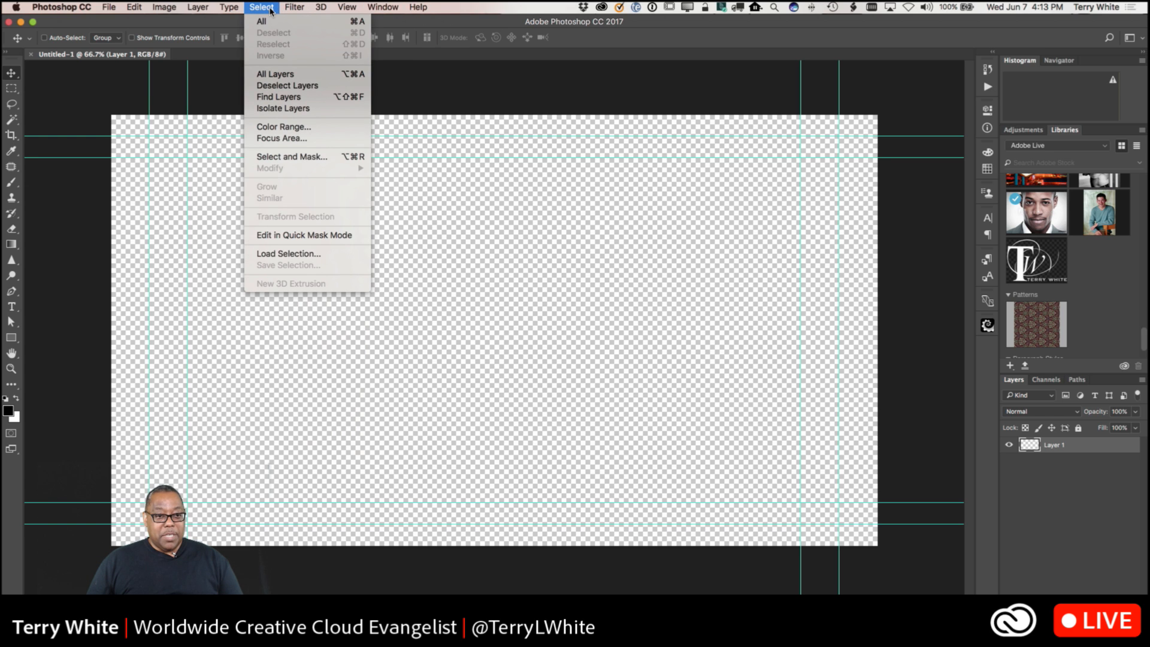
{"action": "left_click", "coordinate": [231, 8]}
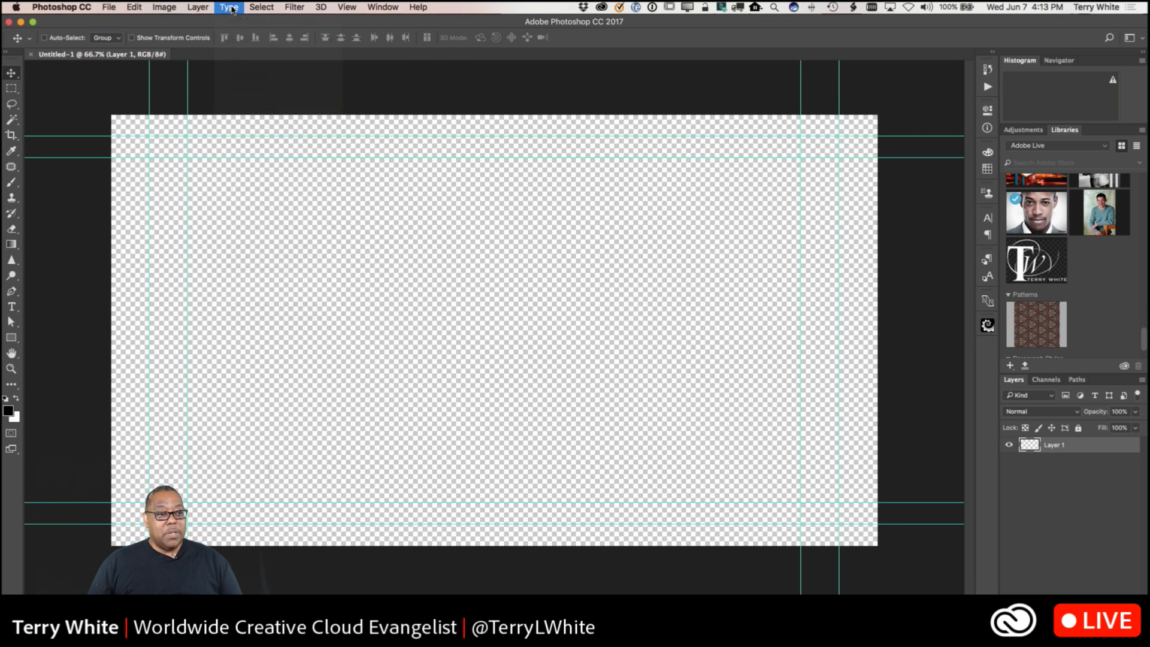
{"action": "left_click", "coordinate": [199, 8]}
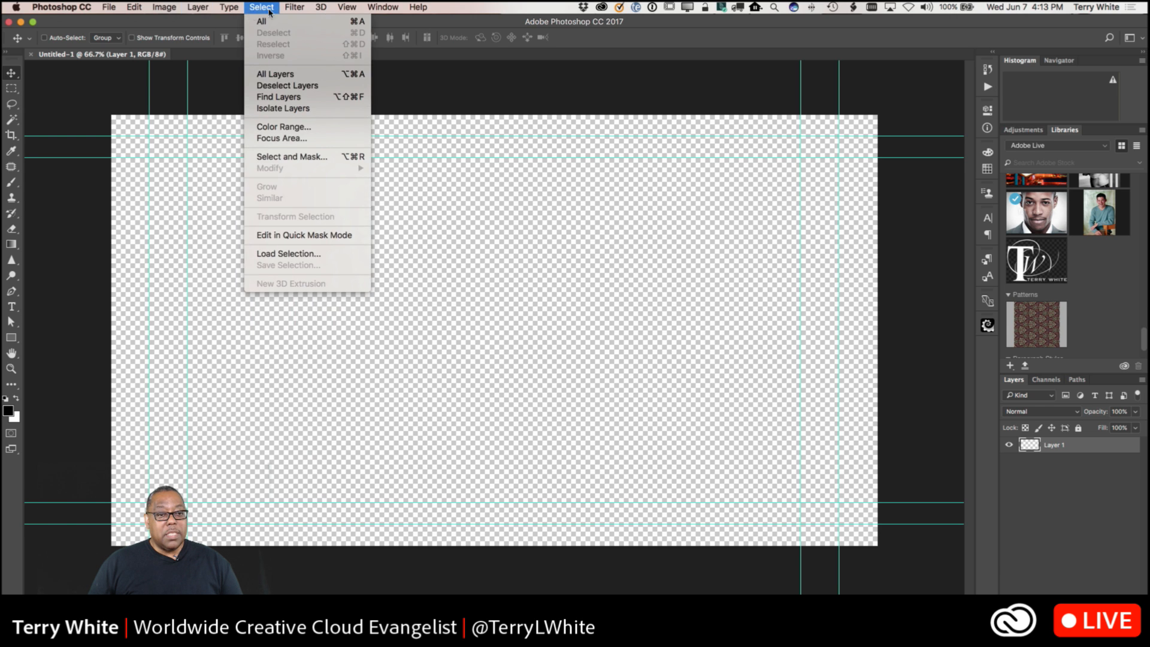
{"action": "mouse_move", "coordinate": [338, 10]}
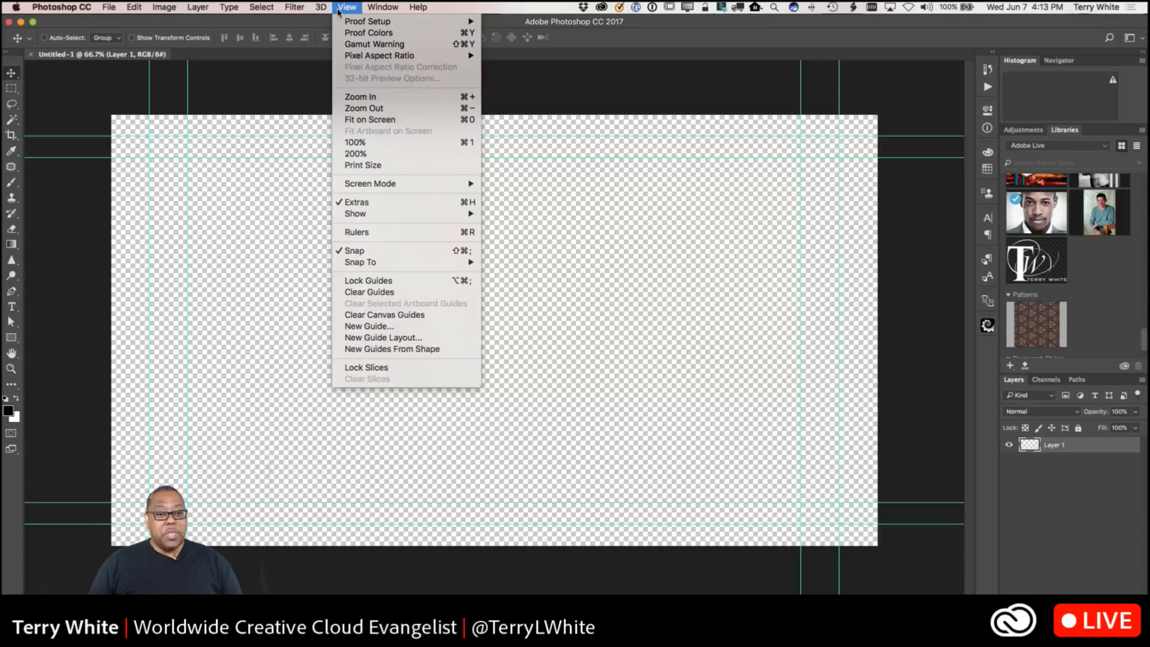
{"action": "left_click", "coordinate": [370, 296]}
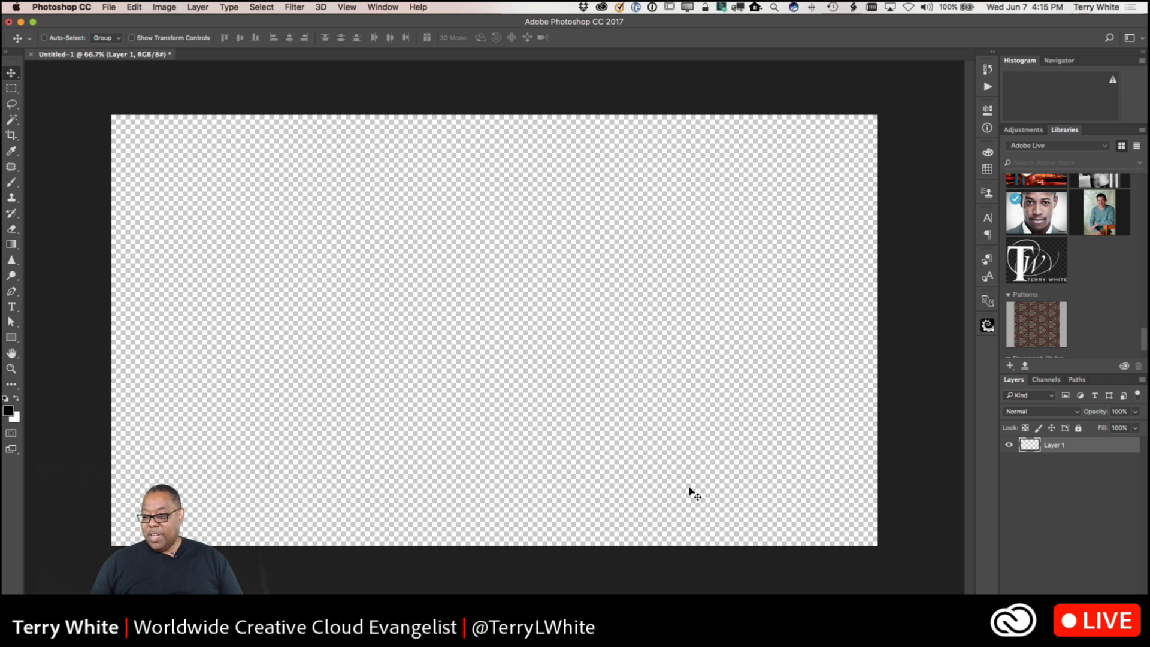
- Add a new empty layer above Layer 1
{"action": "key", "text": "super+shift+alt+n"}
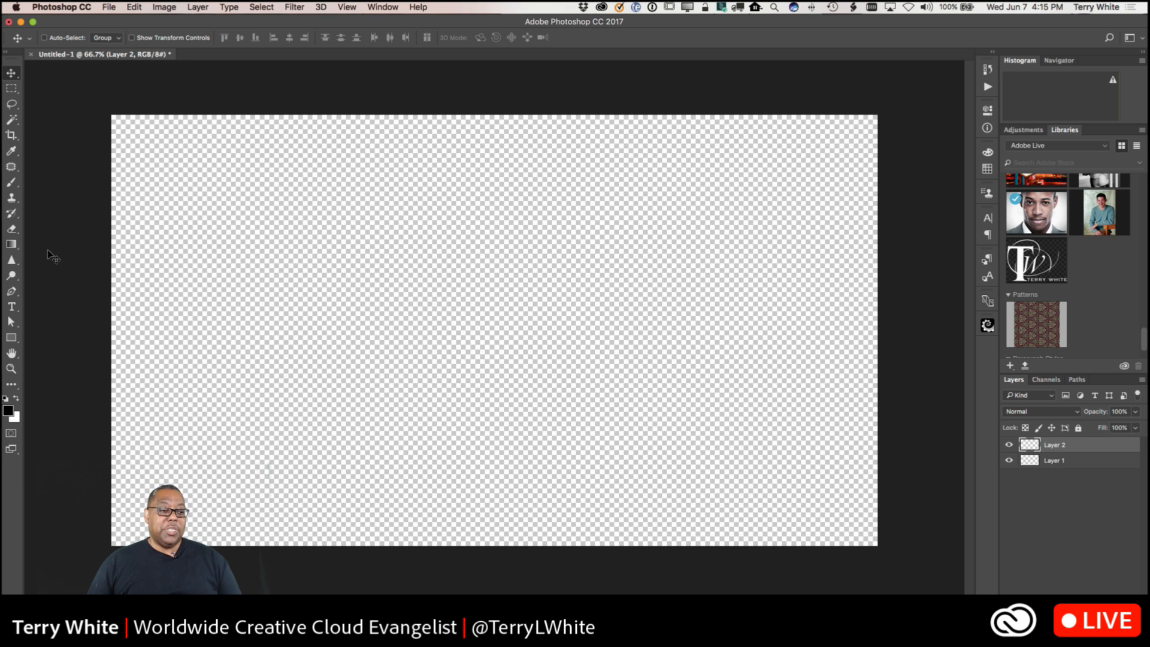
{"action": "left_click", "coordinate": [11, 339]}
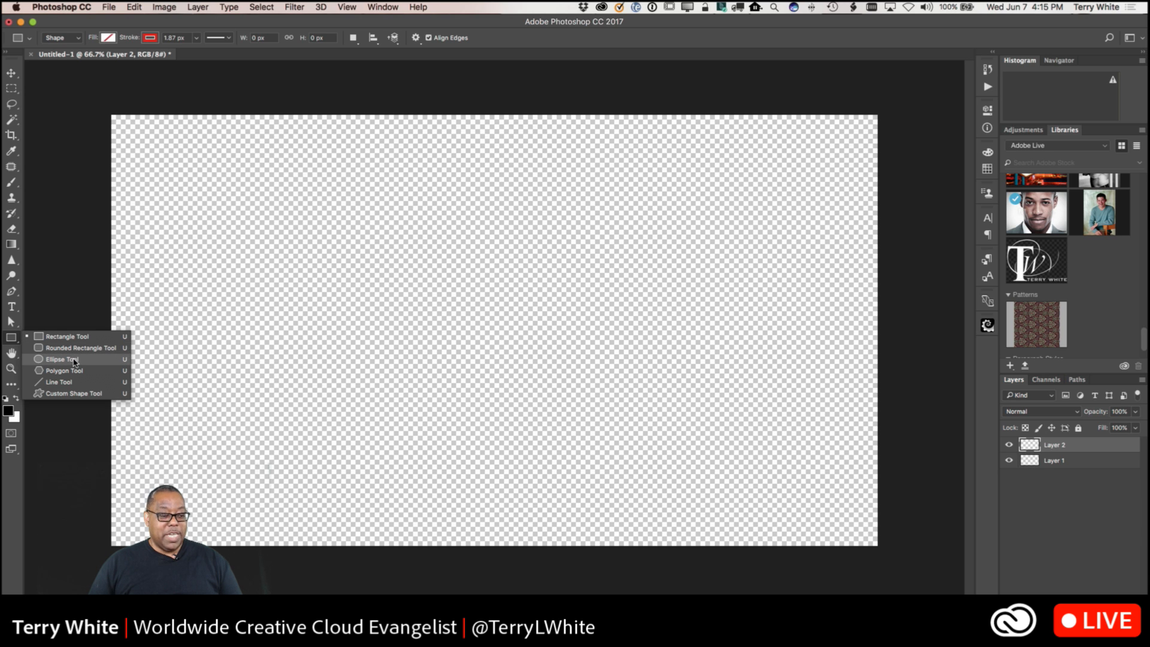
{"action": "left_click", "coordinate": [72, 393]}
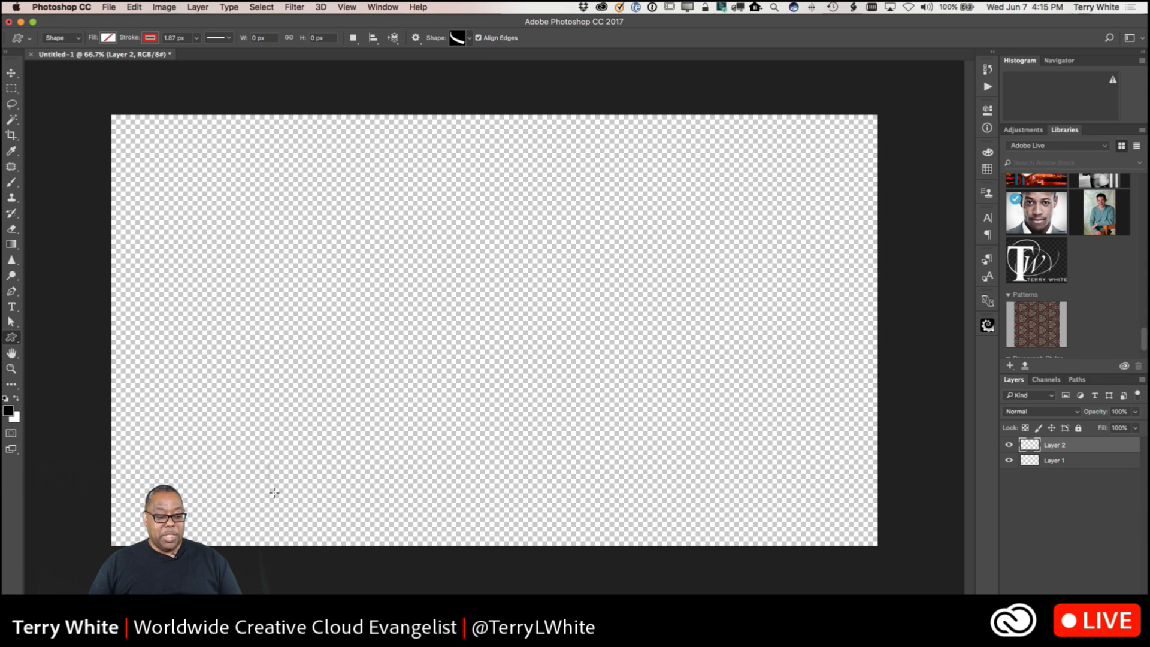
{"action": "mouse_move", "coordinate": [191, 482]}
{"action": "left_mouse_down"}
{"action": "mouse_move", "coordinate": [278, 492]}
{"action": "mouse_move", "coordinate": [291, 515]}
{"action": "mouse_move", "coordinate": [377, 541]}
{"action": "mouse_move", "coordinate": [265, 534]}
{"action": "left_mouse_up"}
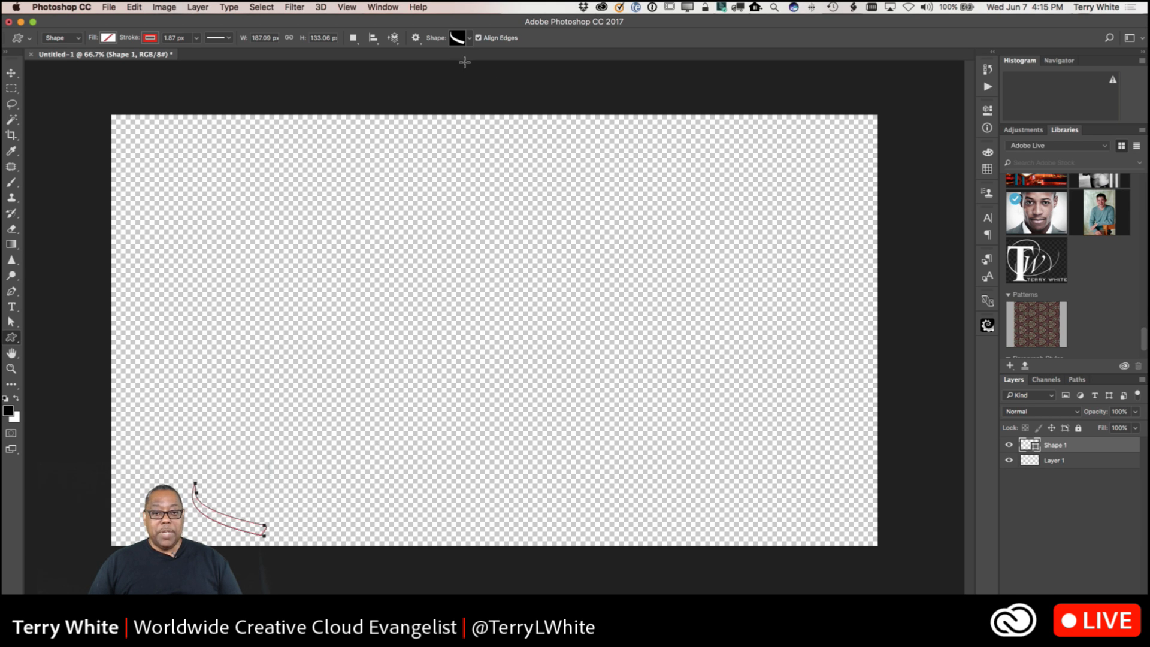
{"action": "left_click", "coordinate": [471, 39]}
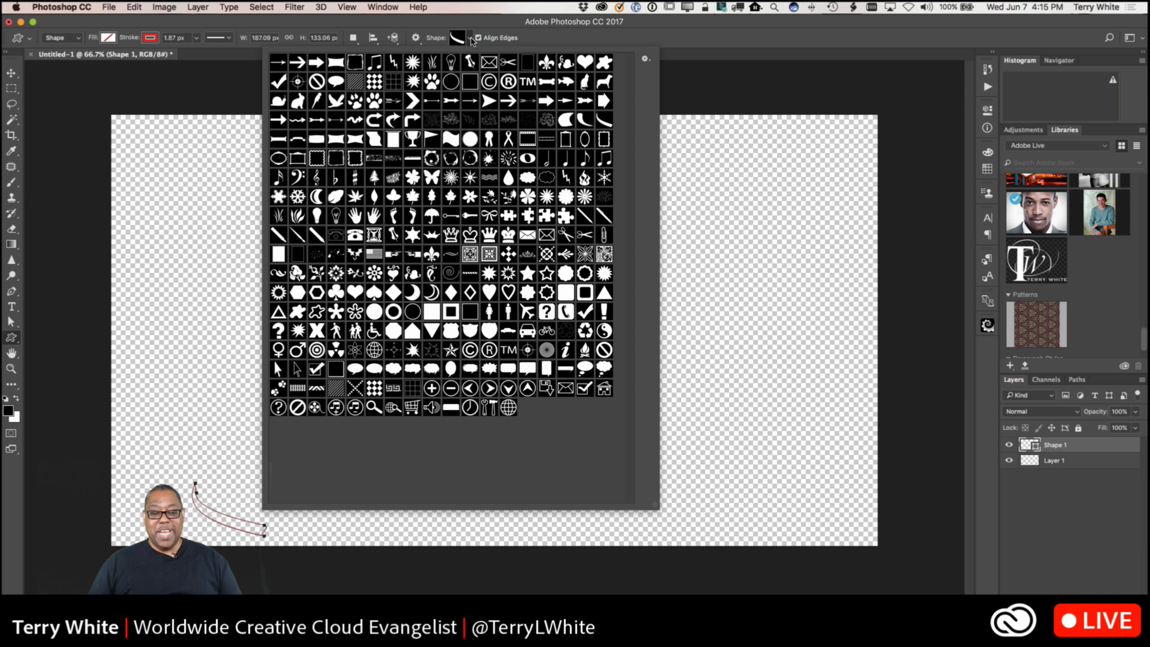
{"action": "left_click", "coordinate": [471, 39]}
{"action": "key", "text": "super+z"}
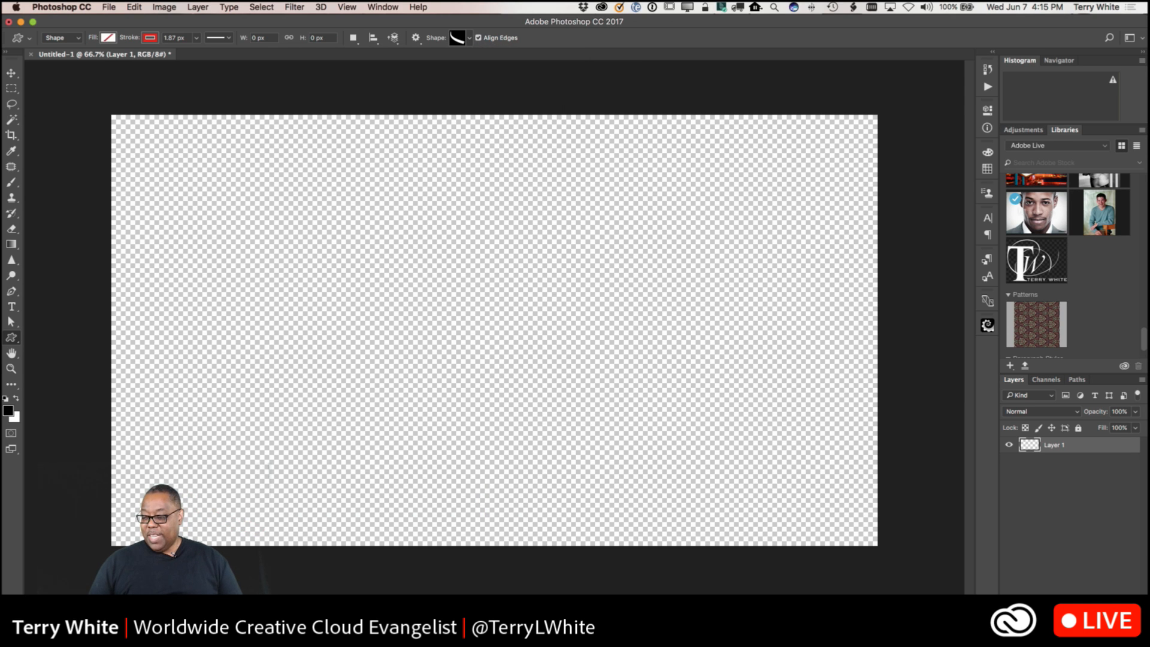
{"action": "key", "text": "super+shift+alt+n"}
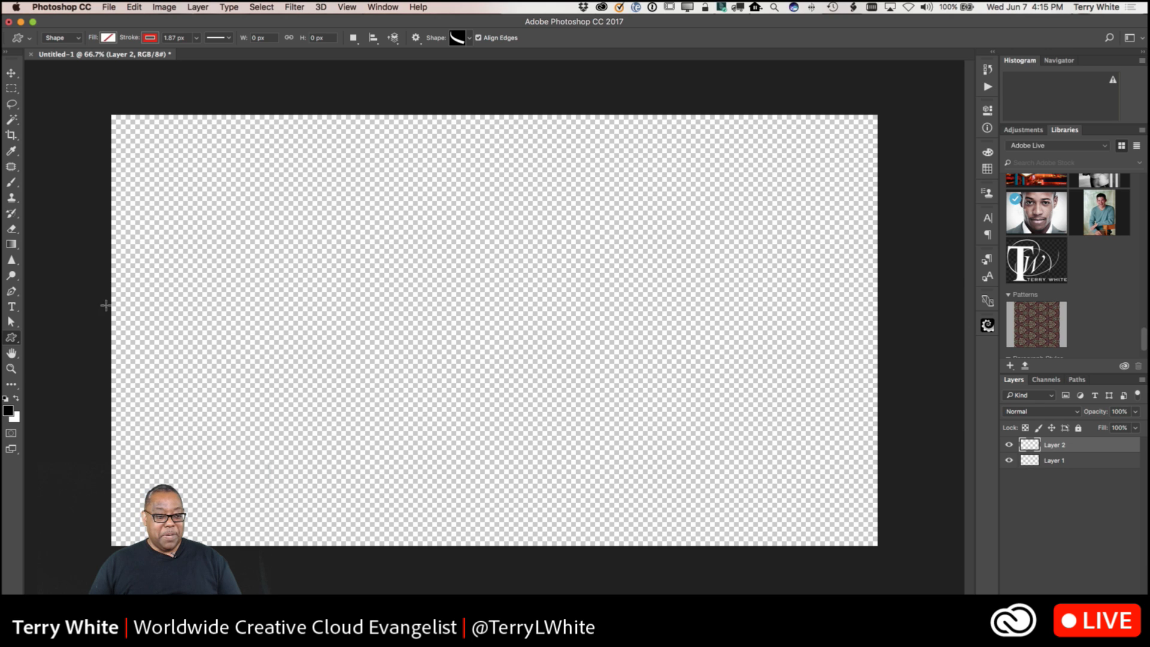
- Draw a rectangle about 694 x 95 px near the canvas's lower-left area, with a red fill and no stroke
{"action": "right_click", "coordinate": [12, 338]}
{"action": "left_click", "coordinate": [41, 339]}
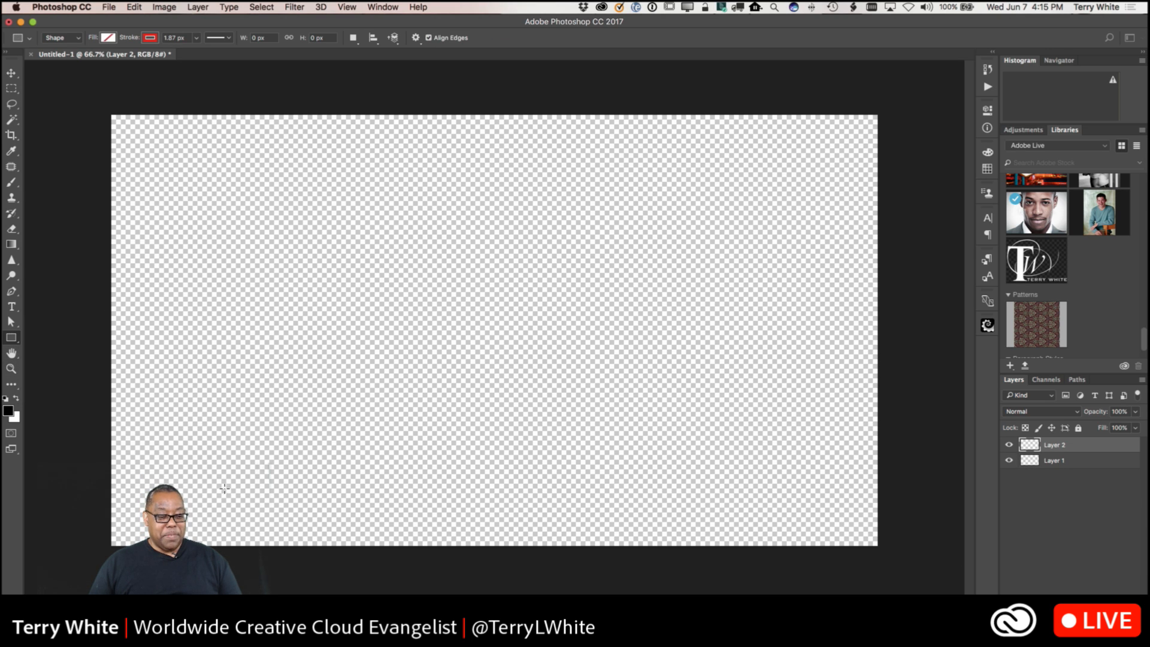
{"action": "left_click_drag", "start_coordinate": [194, 500], "coordinate": [470, 539]}
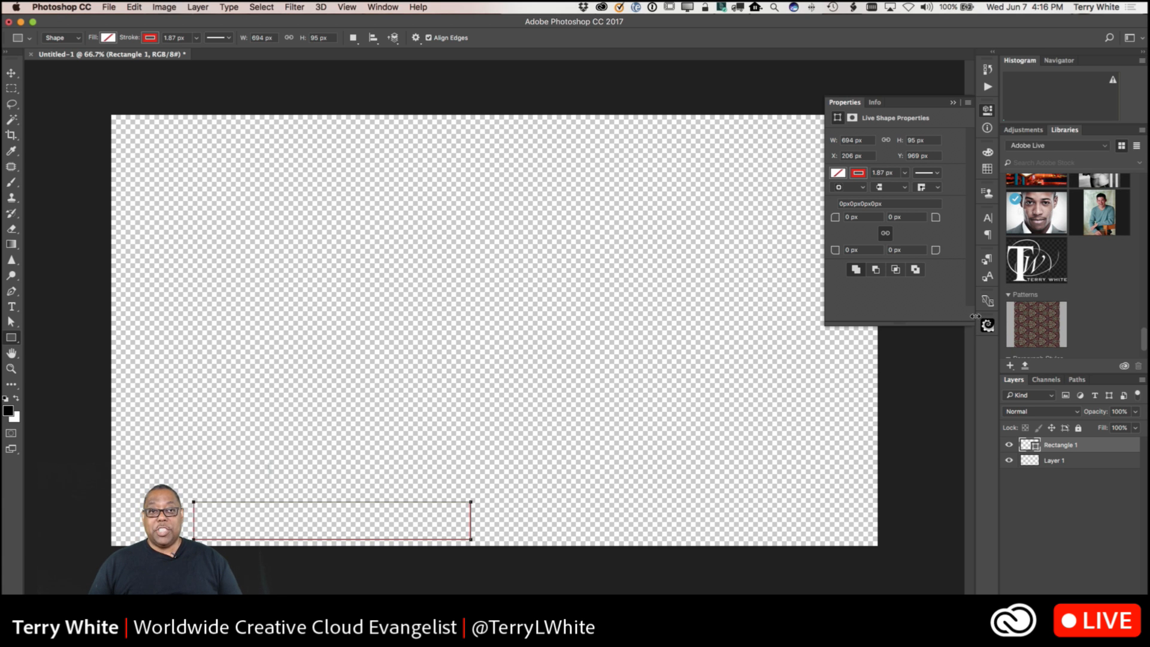
{"action": "left_click", "coordinate": [839, 173]}
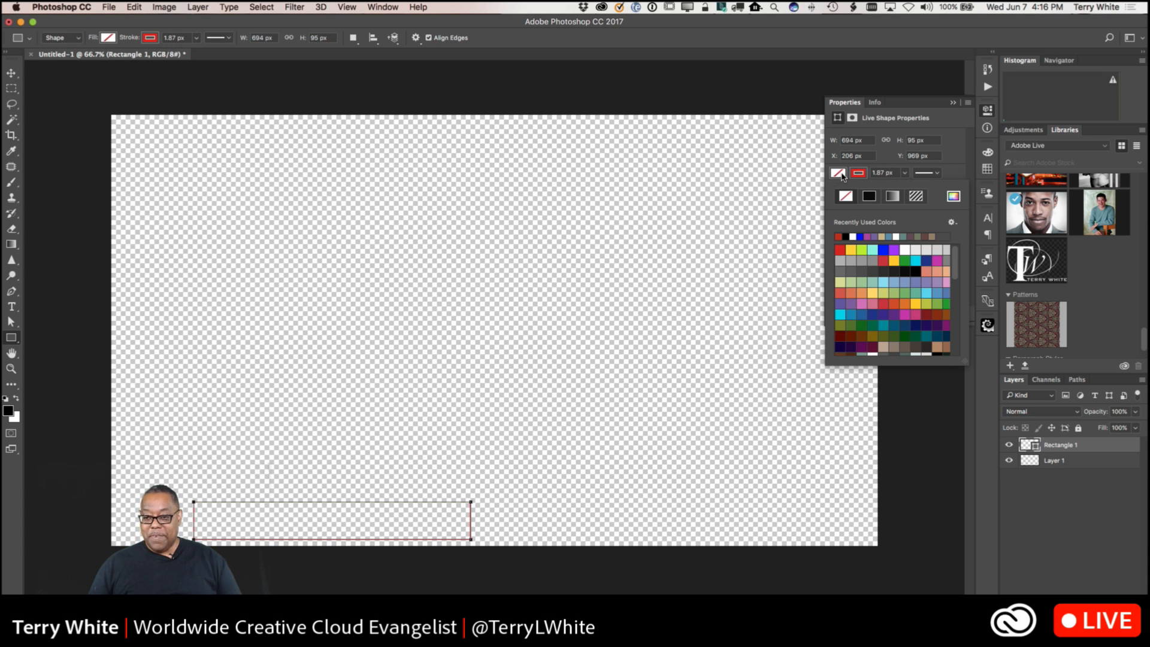
{"action": "left_click", "coordinate": [841, 251]}
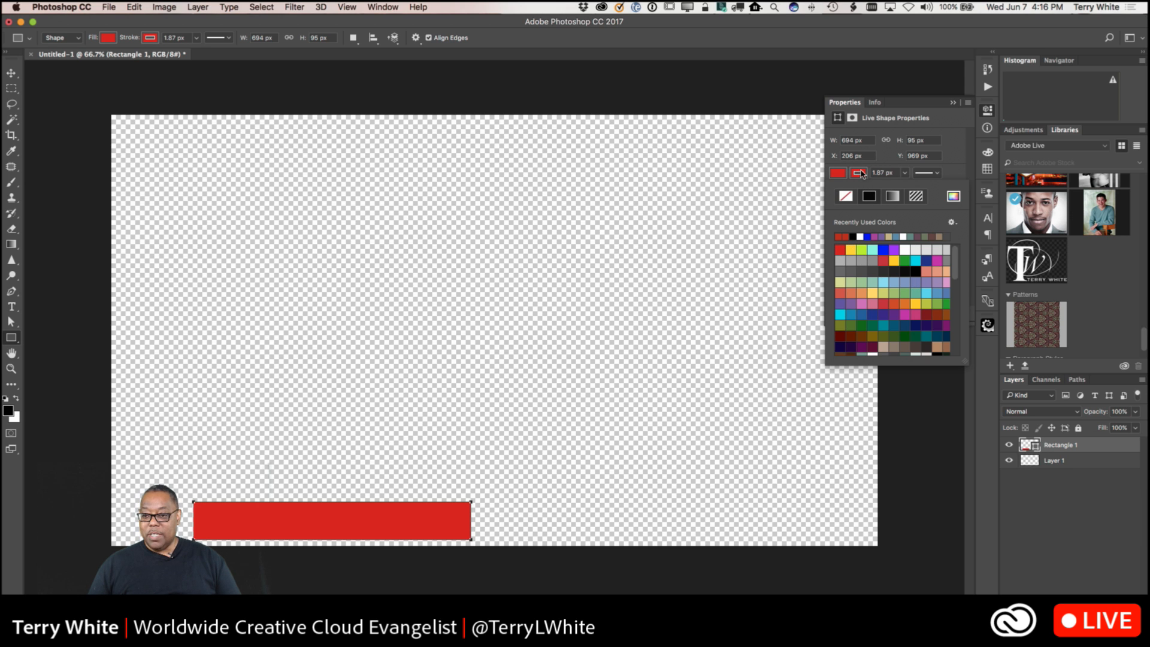
{"action": "left_click", "coordinate": [845, 196]}
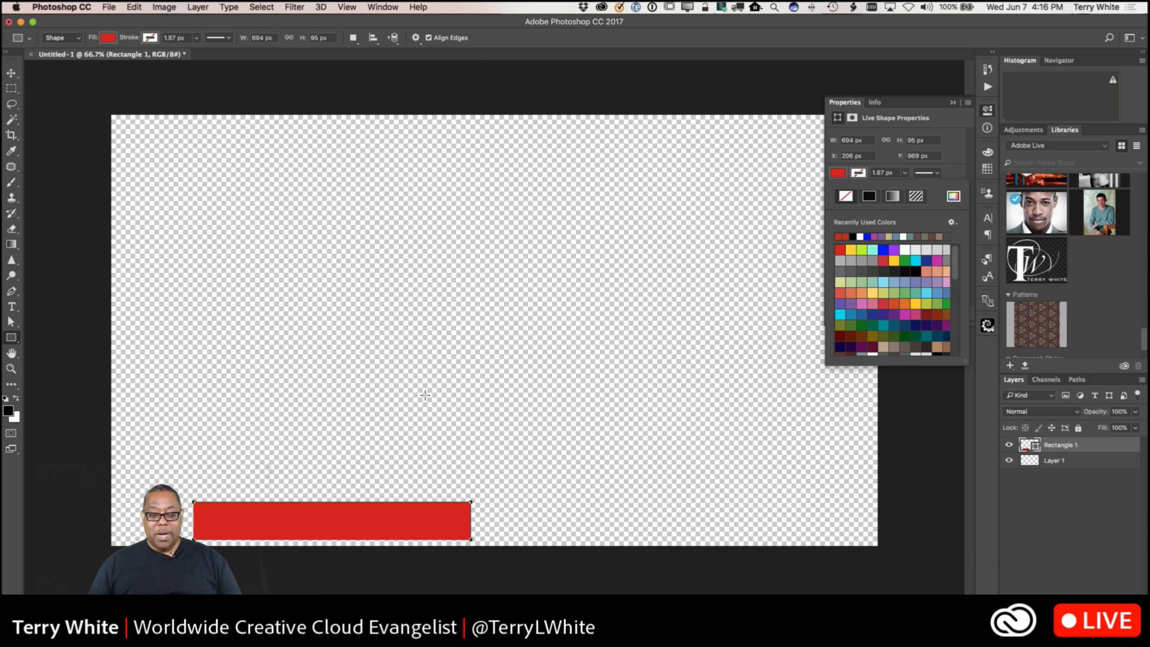
- Move the red rectangle to about X 266 px, Y 894 px
{"action": "left_click", "coordinate": [11, 73]}
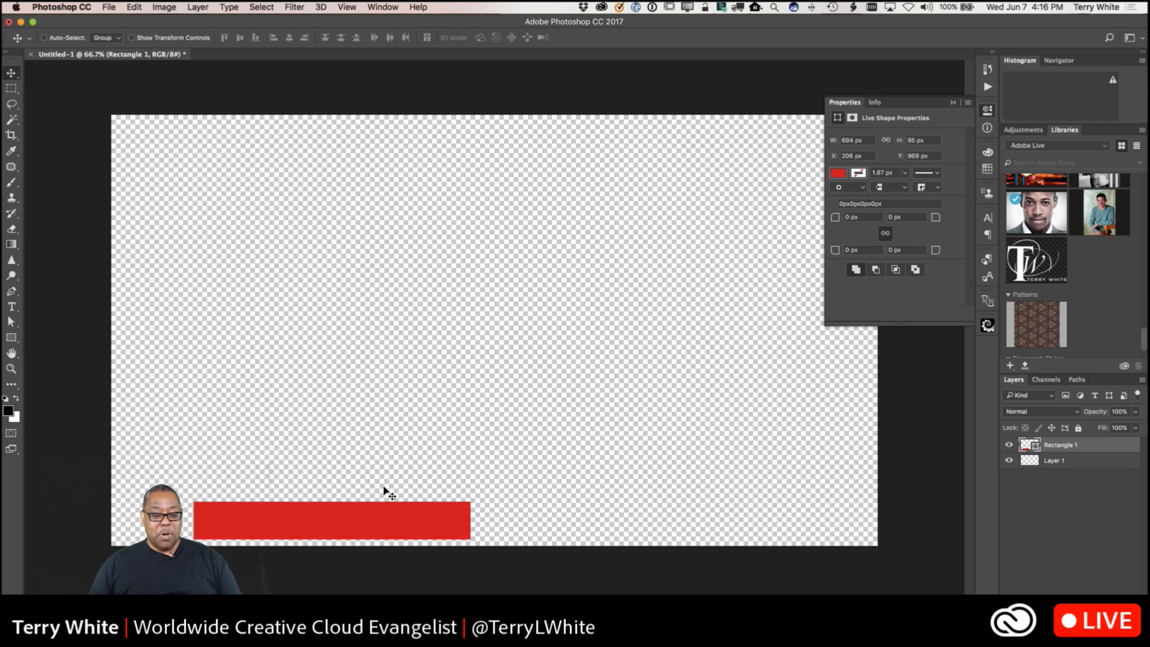
{"action": "left_click_drag", "start_coordinate": [350, 515], "coordinate": [398, 517]}
{"action": "left_click_drag", "start_coordinate": [406, 509], "coordinate": [402, 517]}
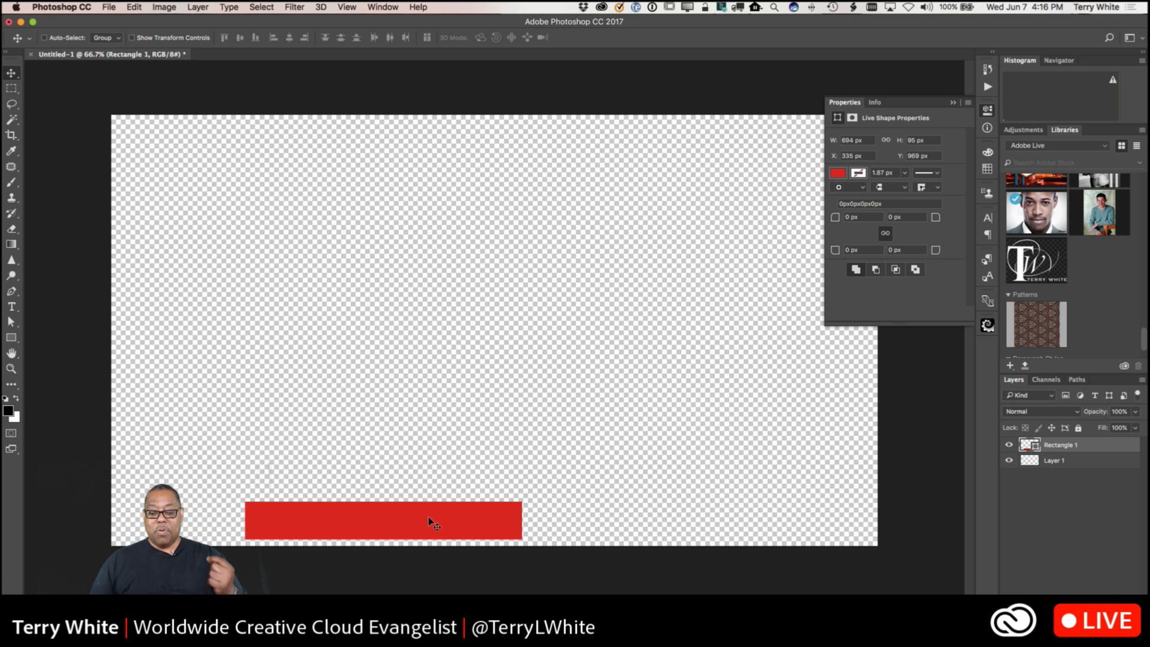
{"action": "left_click_drag", "start_coordinate": [423, 523], "coordinate": [401, 497]}
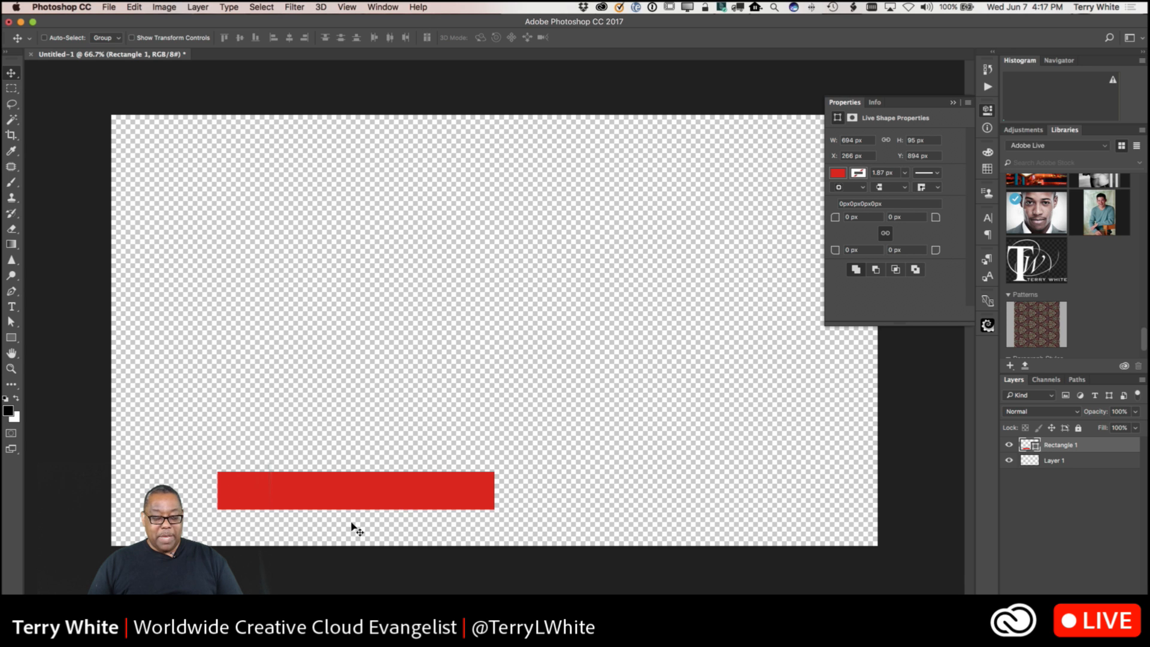
- Draw a grey rectangle about 579 x 93 px over the red bar's lower edge and move it to about X 363 px, Y 941 px
{"action": "left_click", "coordinate": [12, 339]}
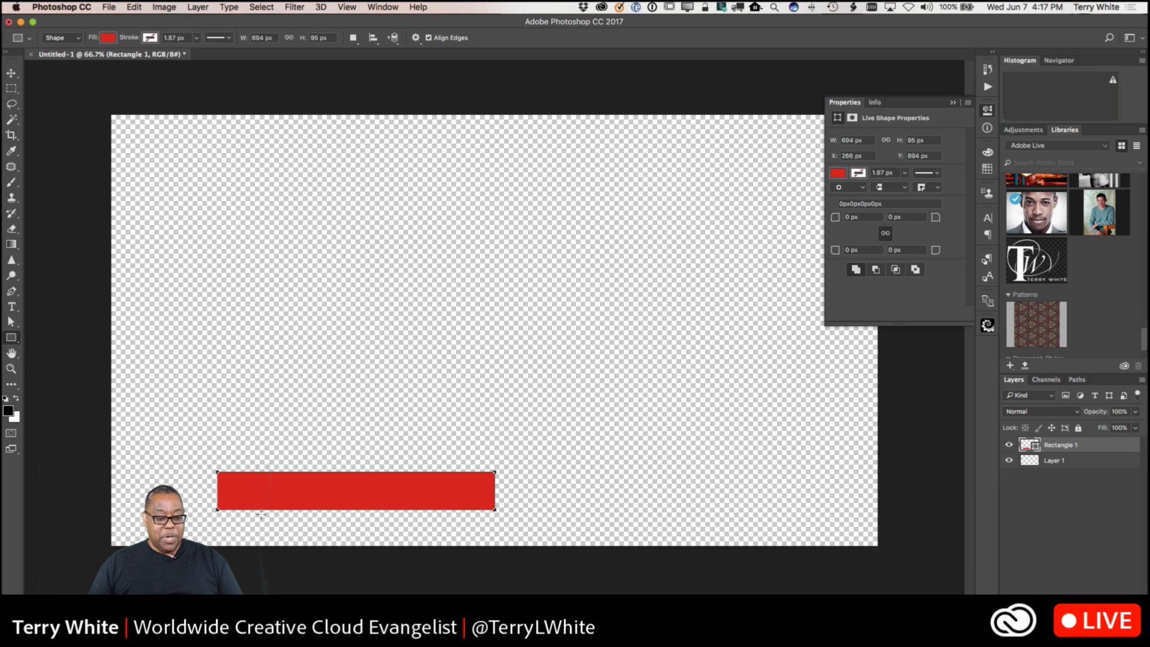
{"action": "left_click_drag", "start_coordinate": [259, 494], "coordinate": [489, 531]}
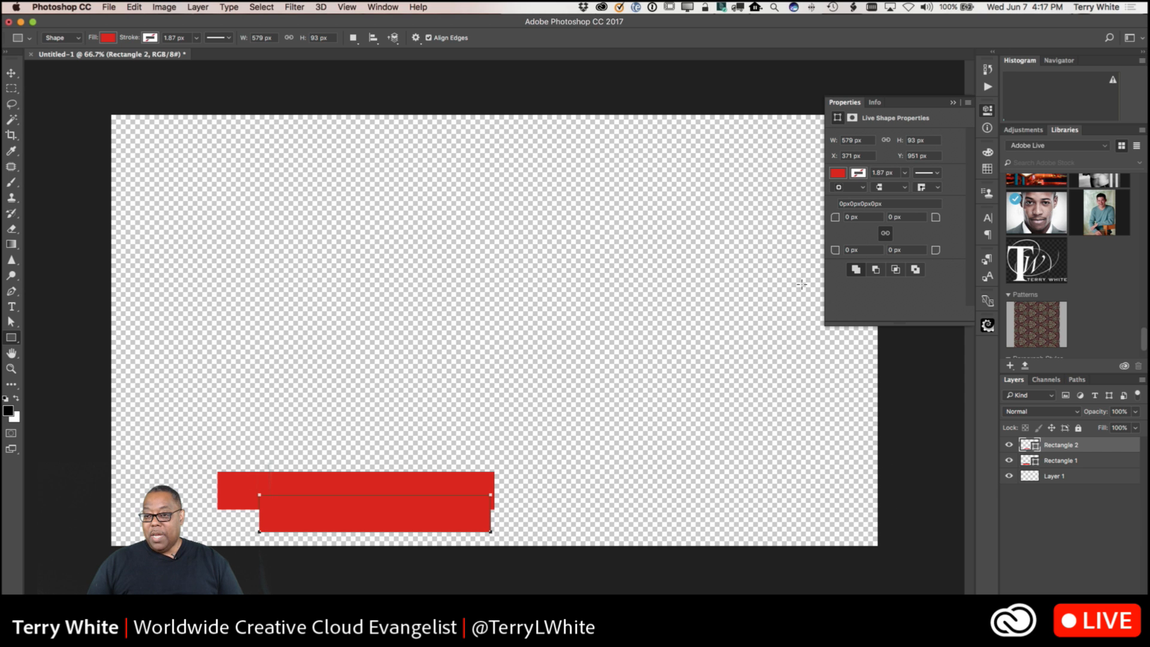
{"action": "left_click", "coordinate": [844, 175]}
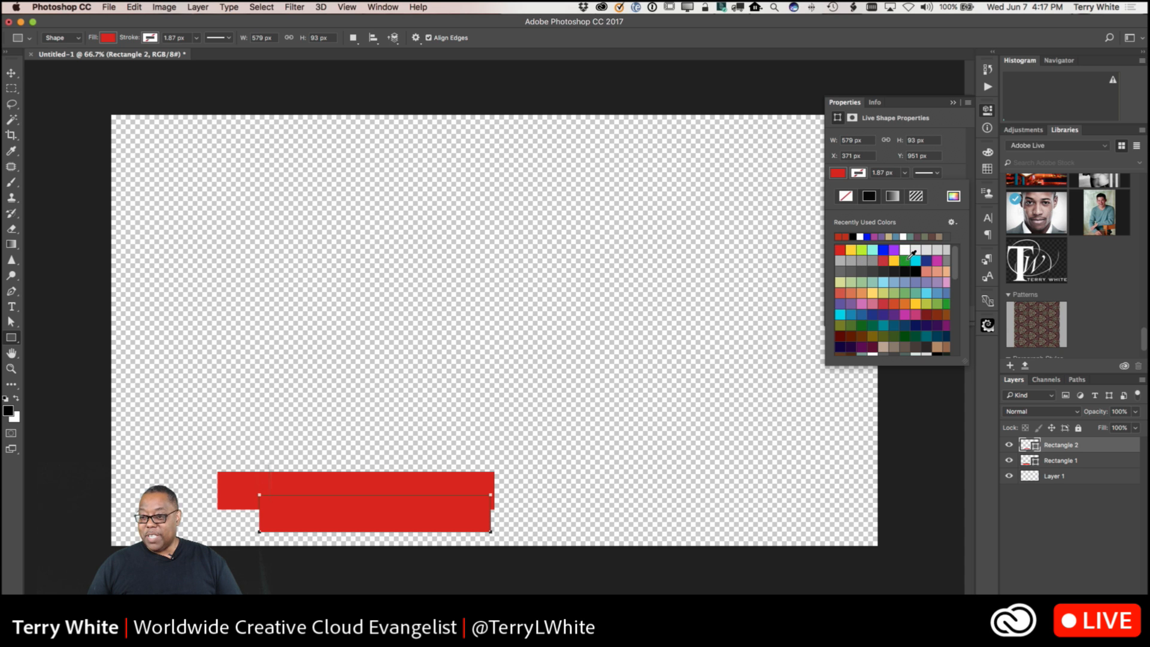
{"action": "left_click", "coordinate": [872, 261]}
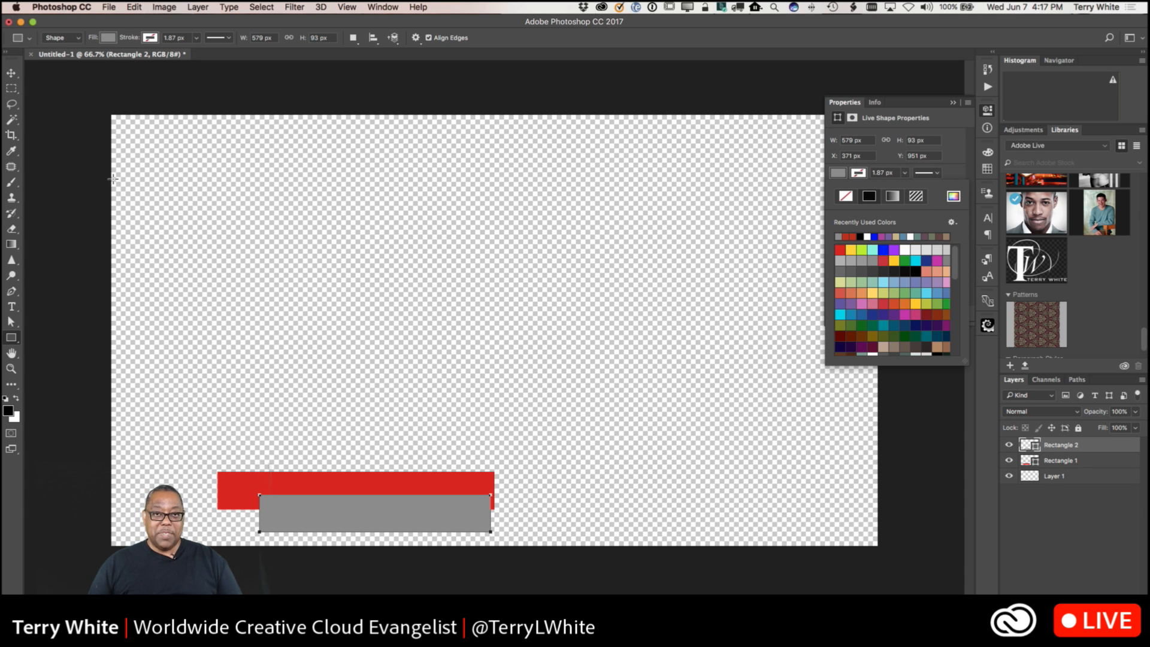
{"action": "left_click", "coordinate": [11, 72]}
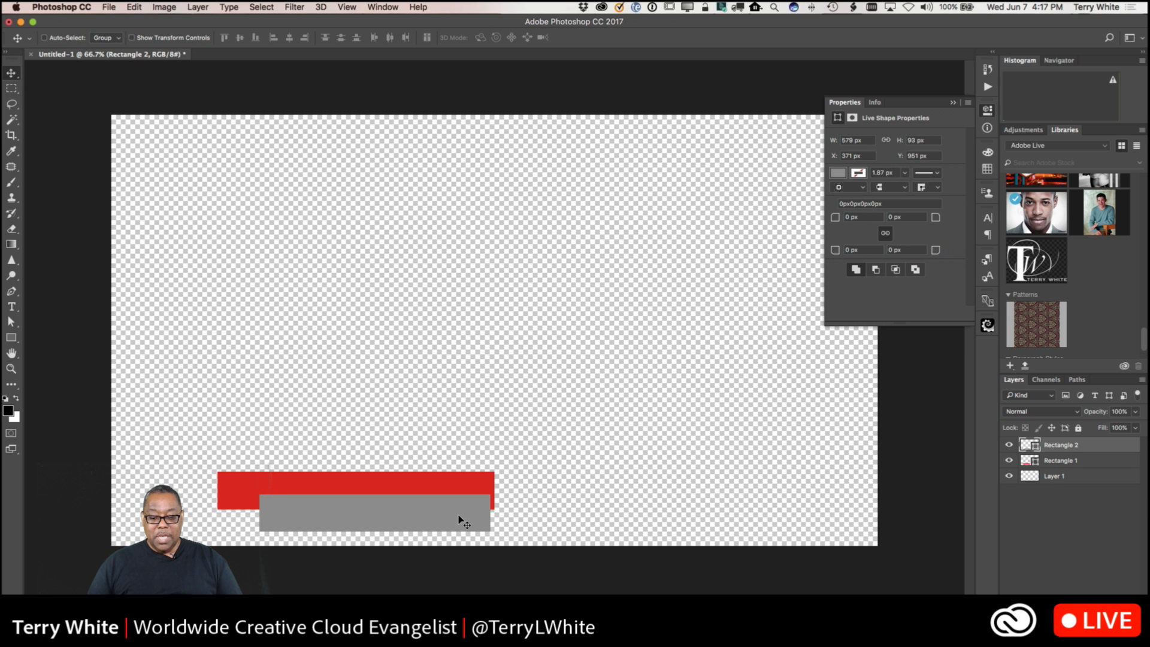
{"action": "mouse_move", "coordinate": [458, 520]}
{"action": "left_mouse_down"}
{"action": "mouse_move", "coordinate": [469, 511]}
{"action": "mouse_move", "coordinate": [455, 511]}
{"action": "left_mouse_up"}
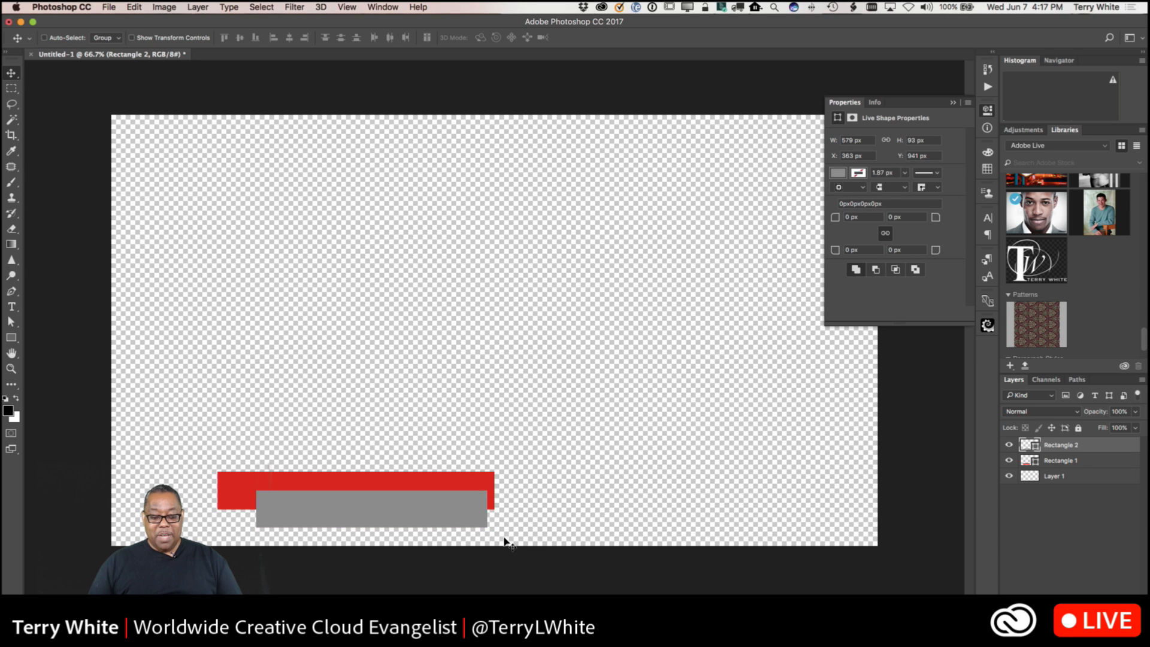
- Stretch the red bar leftward to about 890 px wide and lower the grey bar to about Y 965 px
{"action": "left_click", "coordinate": [224, 486], "text": "super"}
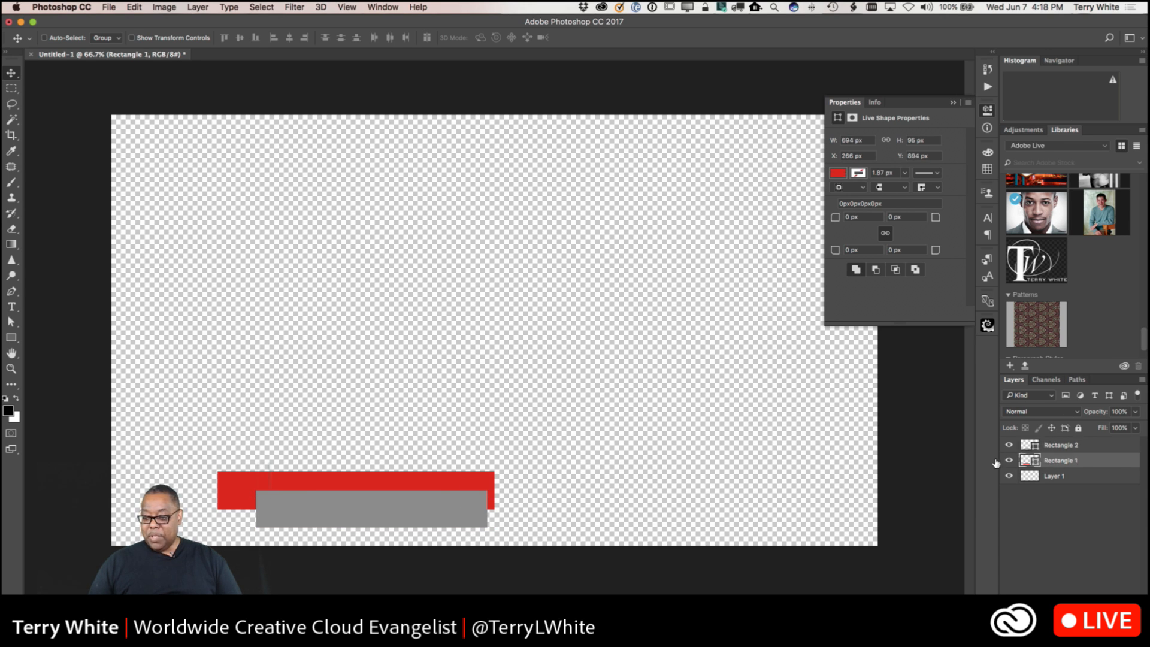
{"action": "key", "text": "super+t"}
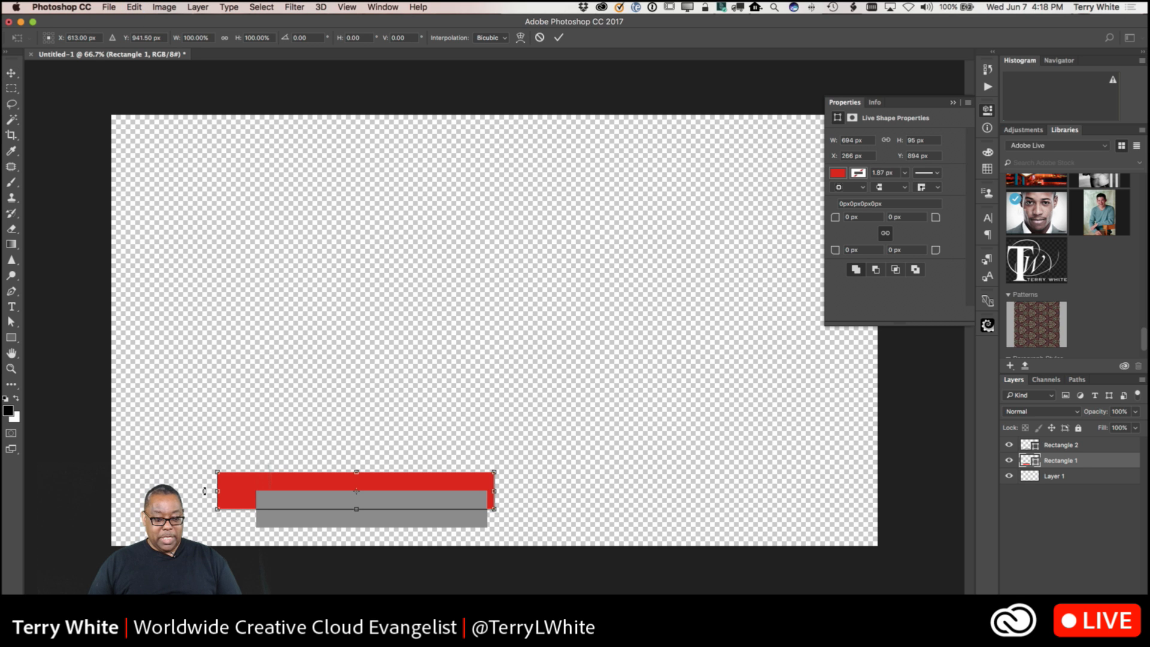
{"action": "left_click_drag", "start_coordinate": [219, 491], "coordinate": [140, 491]}
{"action": "key", "text": "Return"}
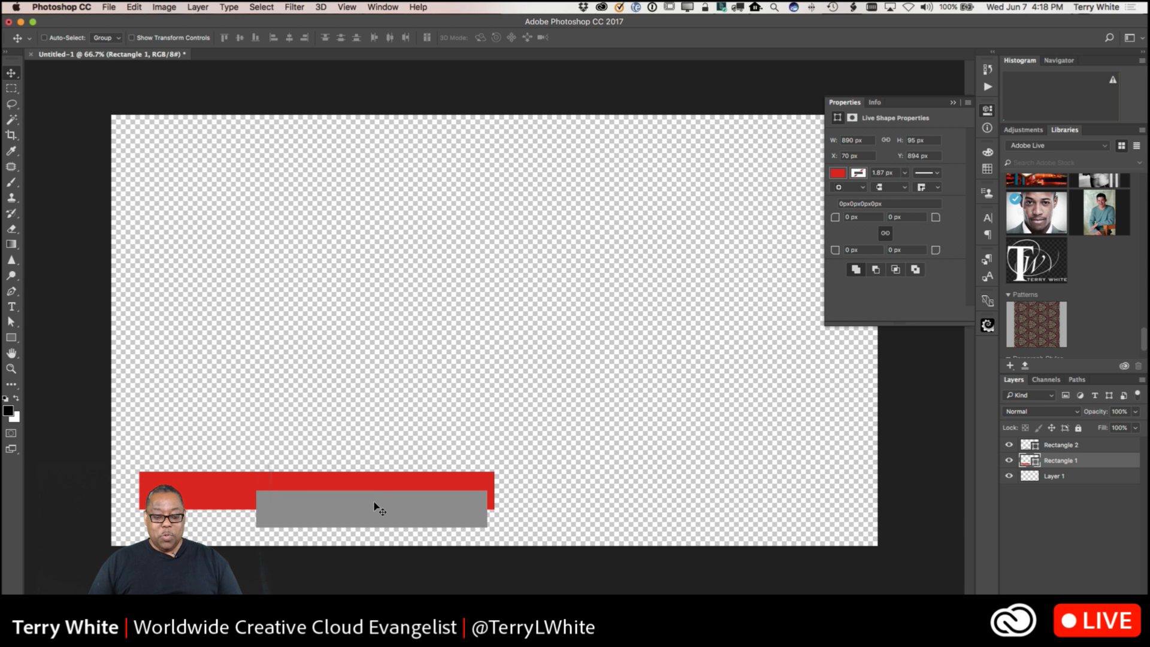
{"action": "left_click", "coordinate": [484, 498], "text": "super"}
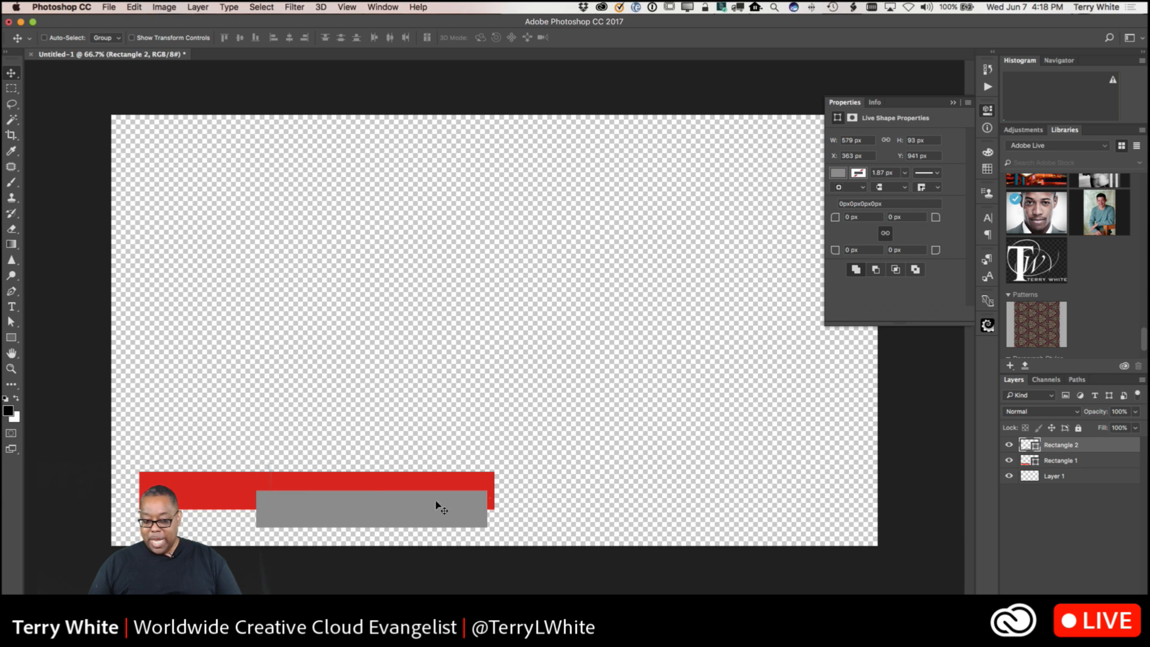
{"action": "left_click_drag", "start_coordinate": [379, 518], "coordinate": [383, 527]}
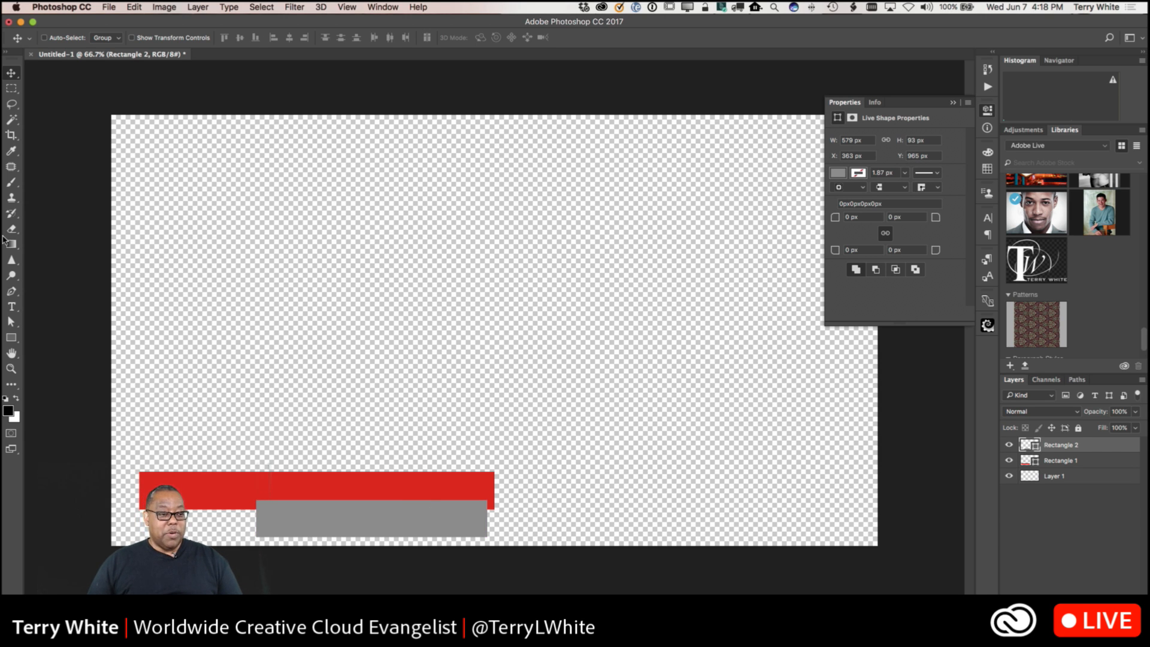
- Add the presenter's full name in capitals as a text line on the left part of the red bar
{"action": "left_click", "coordinate": [12, 306]}
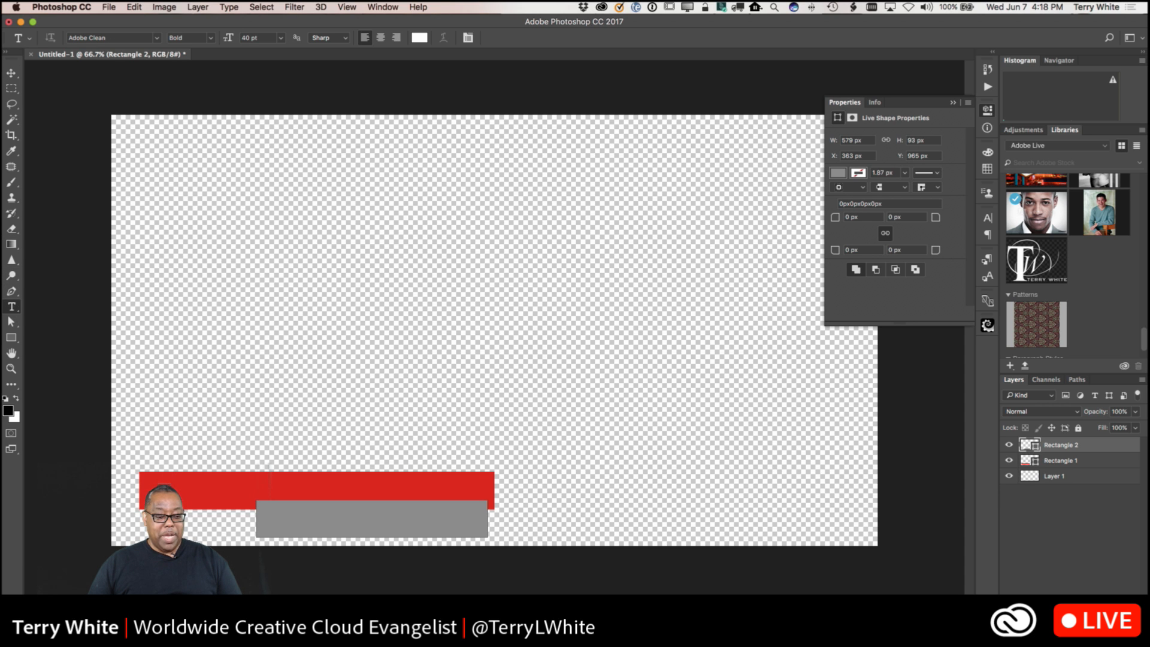
{"action": "left_click", "coordinate": [166, 487]}
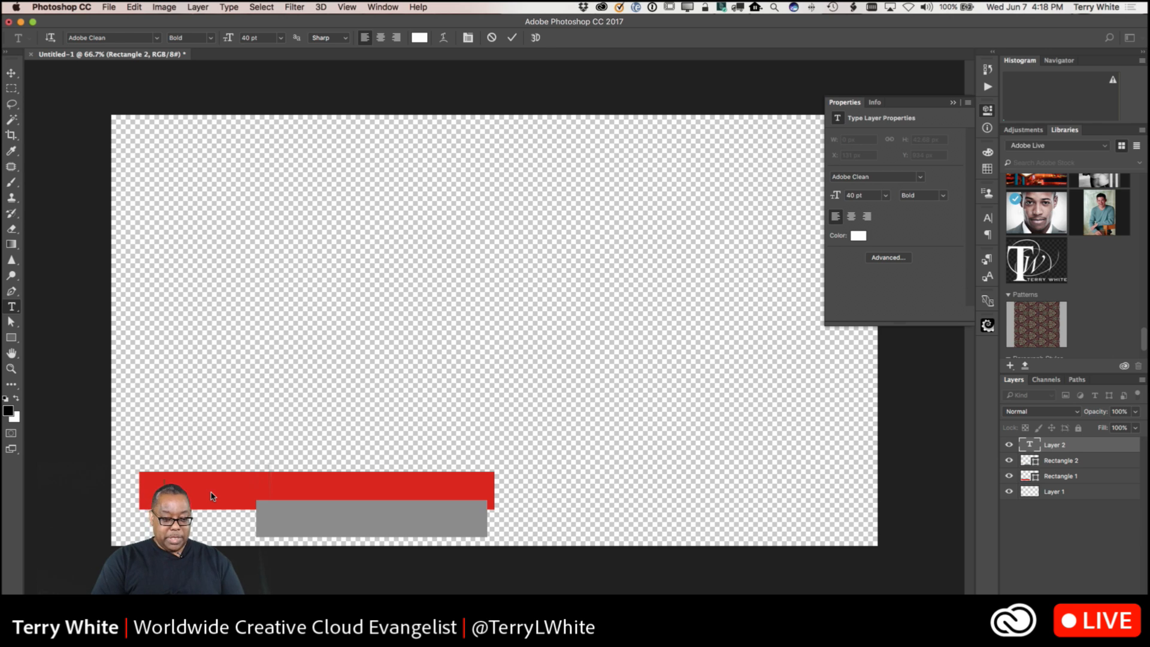
{"action": "type", "text": "TERRY WHITE"}
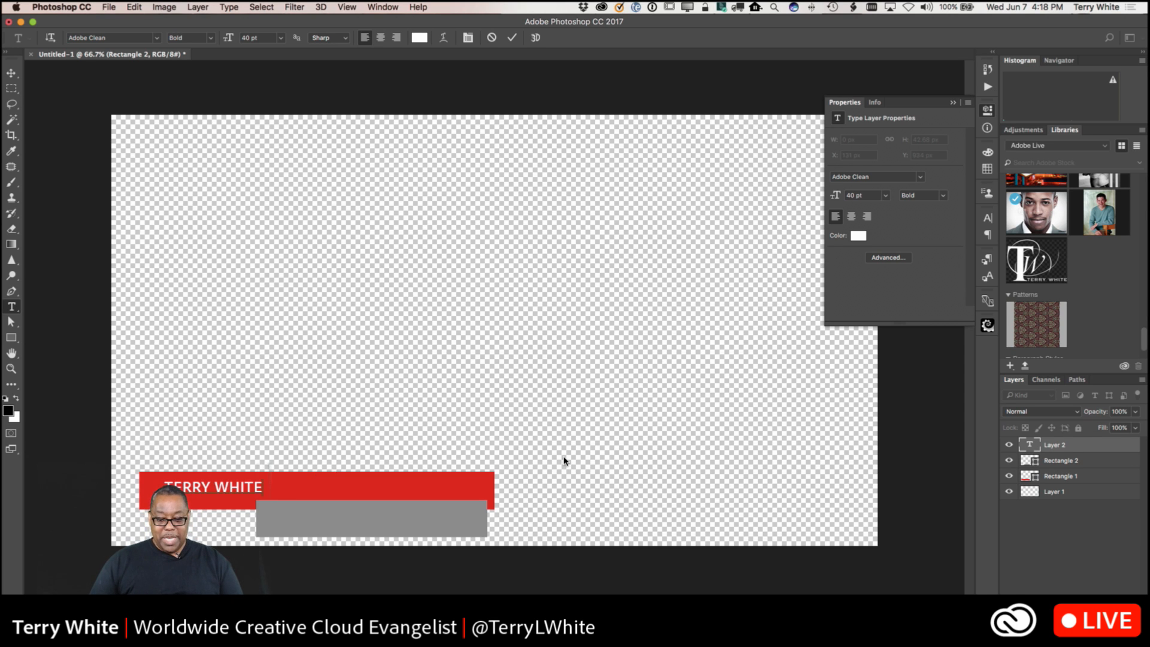
{"action": "key", "text": "super+1"}
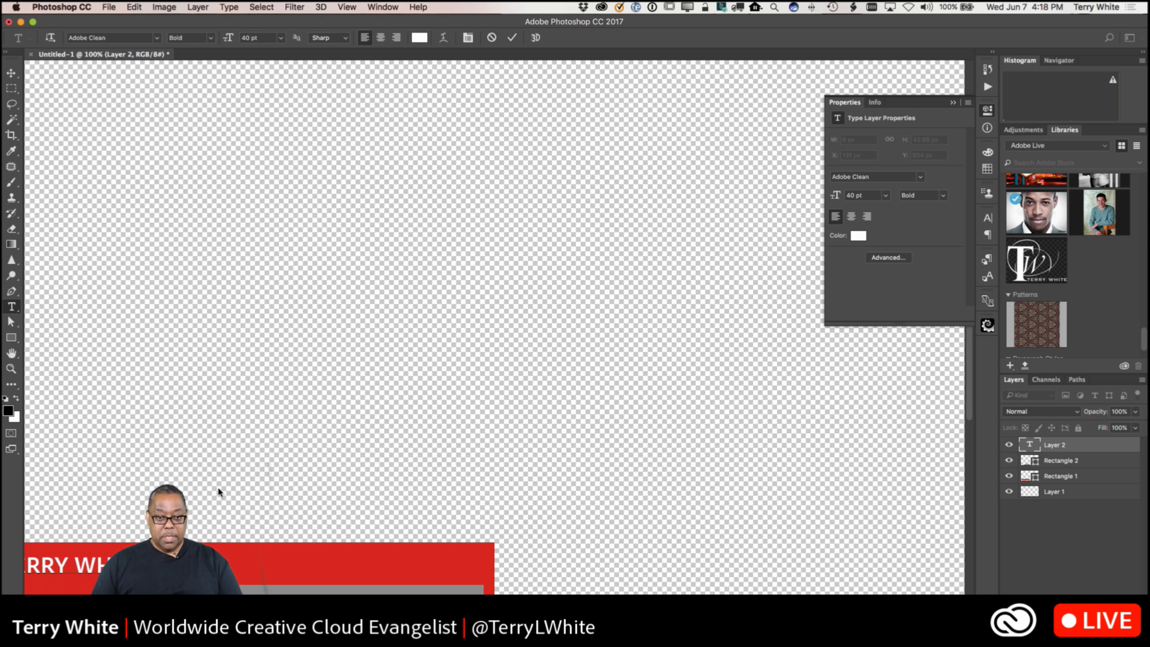
{"action": "left_click", "coordinate": [512, 39]}
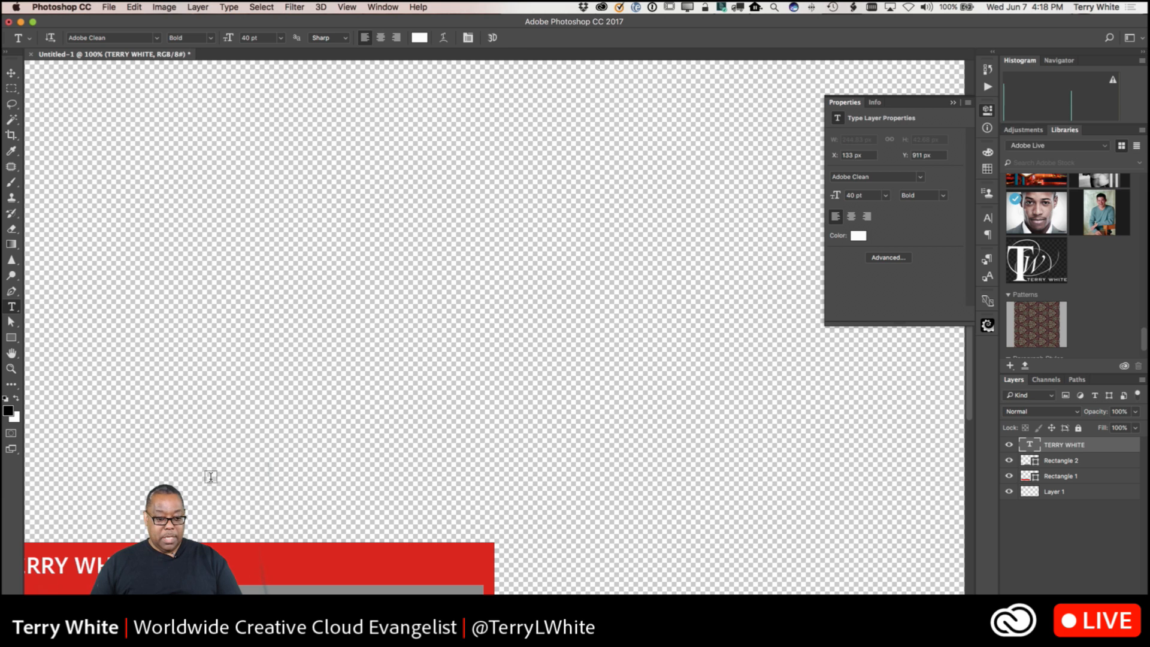
- Select the presenter's full name on the red bar and set its font style to Bold
{"action": "left_click_drag", "start_coordinate": [206, 489], "coordinate": [403, 270]}
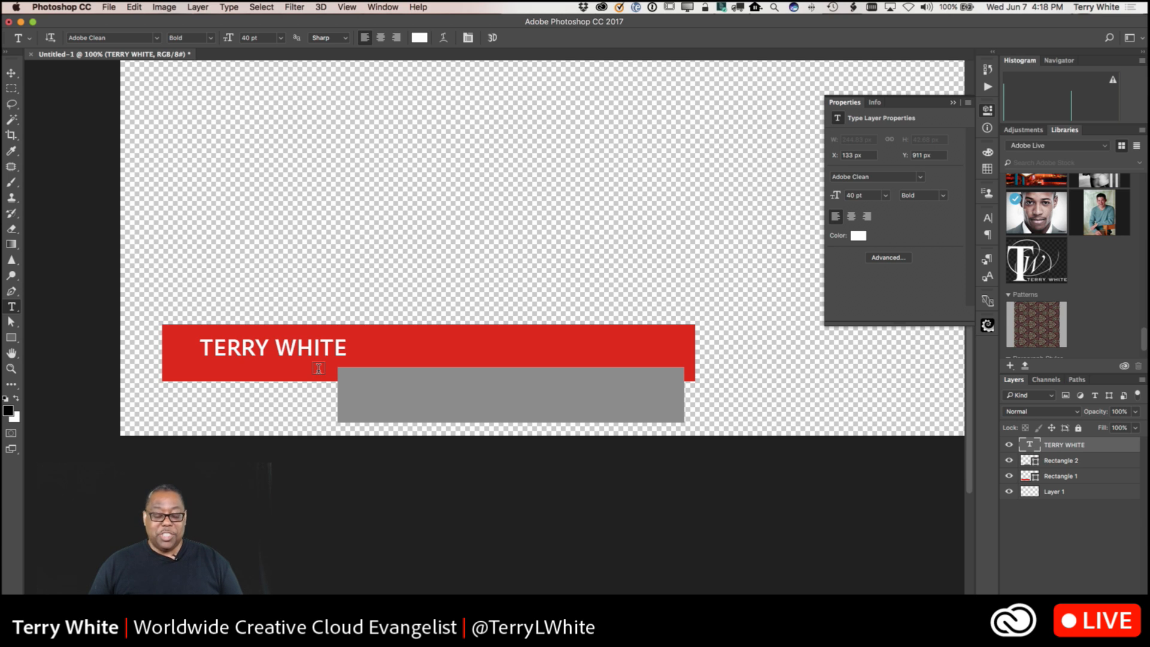
{"action": "left_click", "coordinate": [329, 345]}
{"action": "left_click_drag", "start_coordinate": [349, 344], "coordinate": [187, 356]}
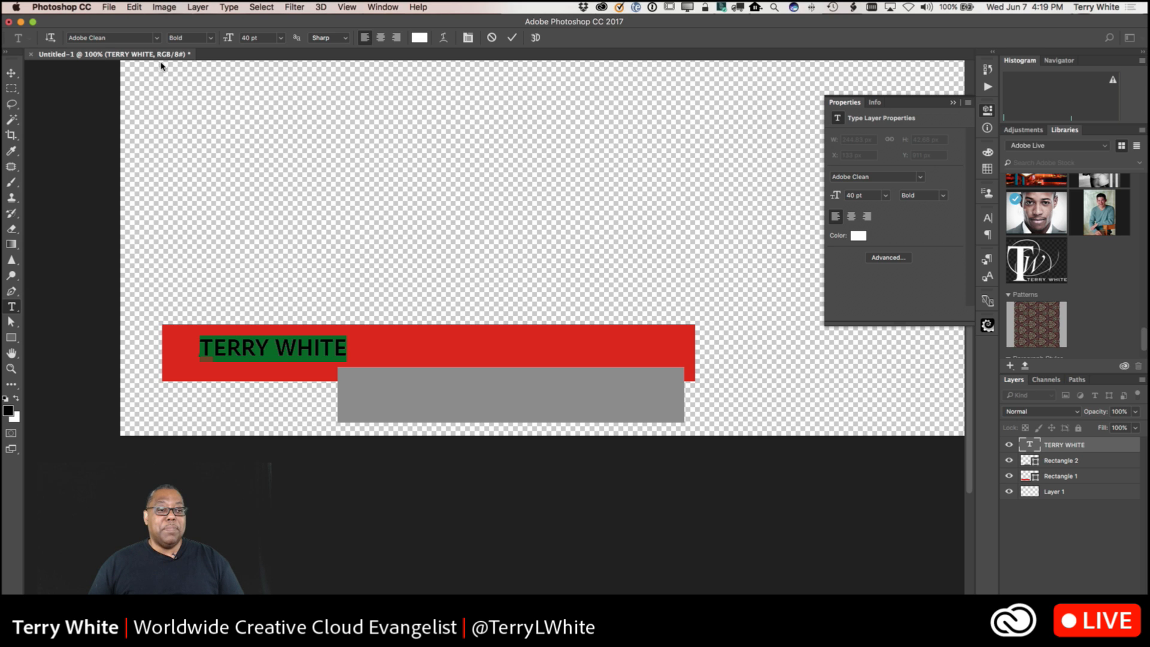
{"action": "left_click", "coordinate": [213, 38]}
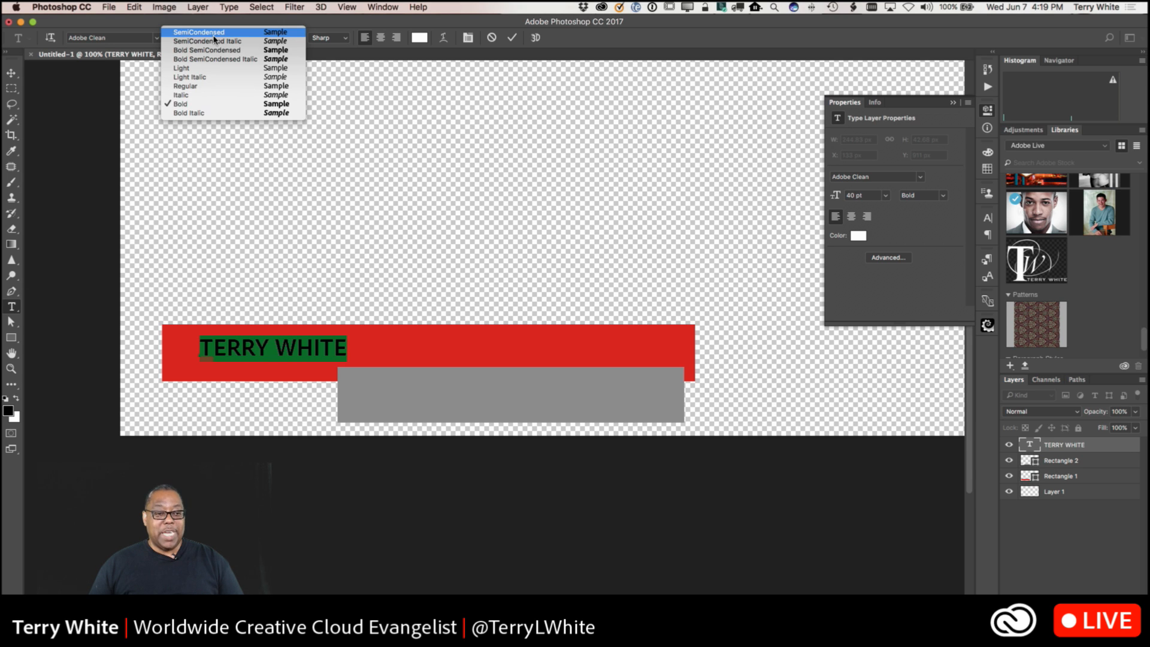
{"action": "left_click", "coordinate": [202, 103]}
- Search the font list for bold sans typefaces, using "bold" and "san" as search terms
{"action": "left_click", "coordinate": [139, 37]}
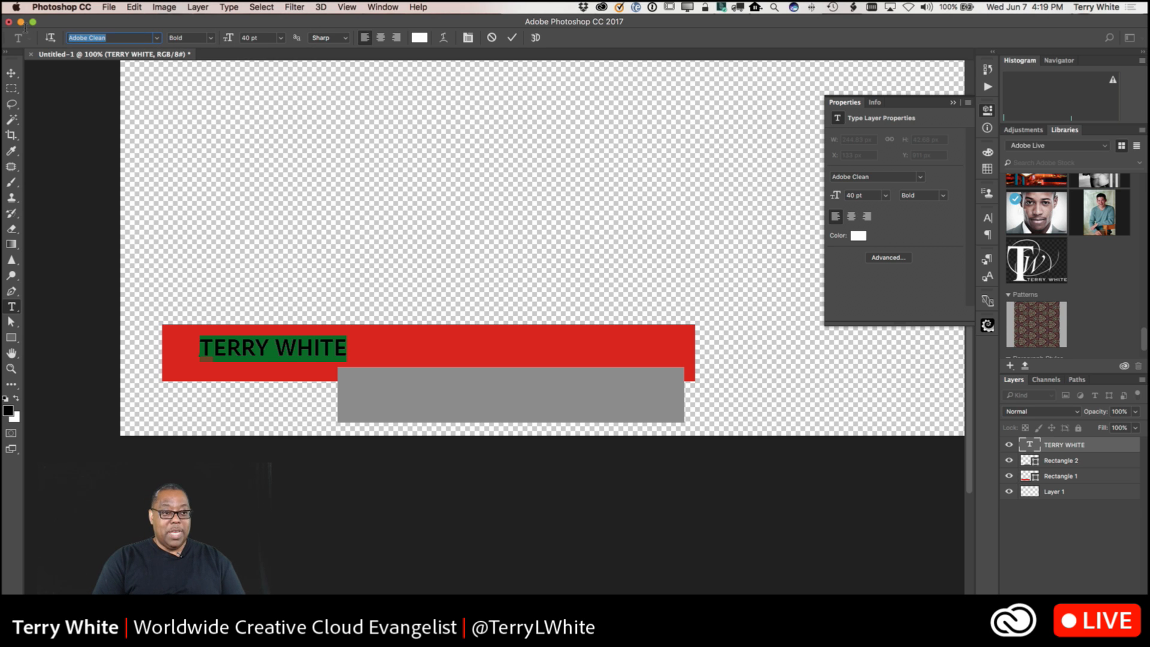
{"action": "type", "text": "bold"}
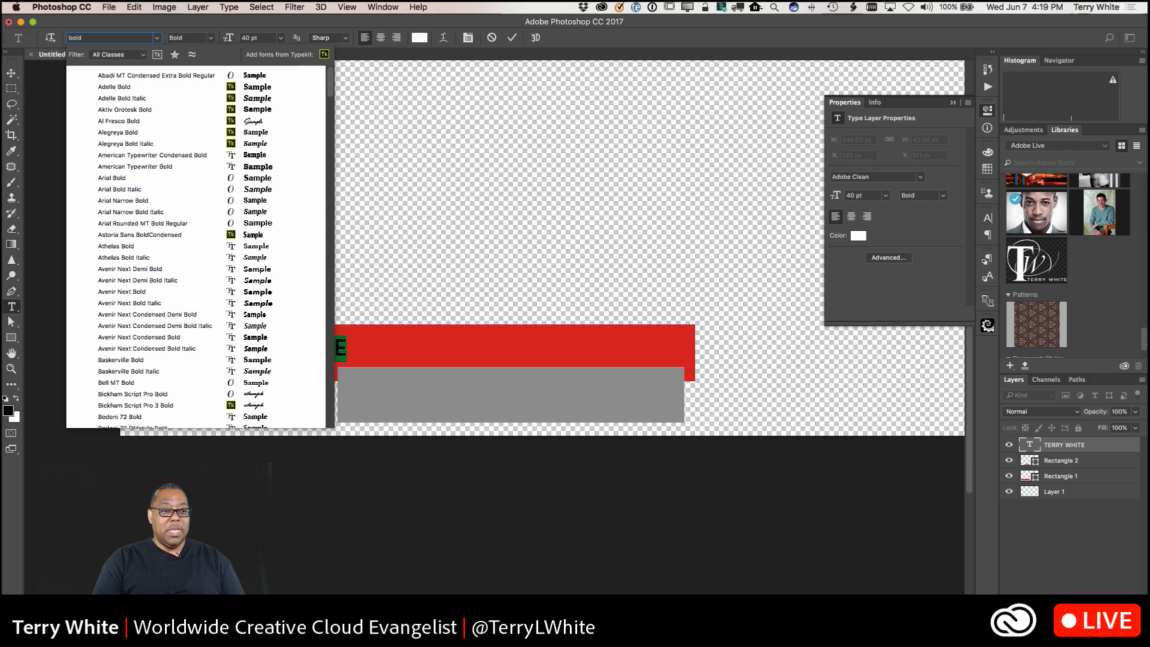
{"action": "type", "text": " san s"}
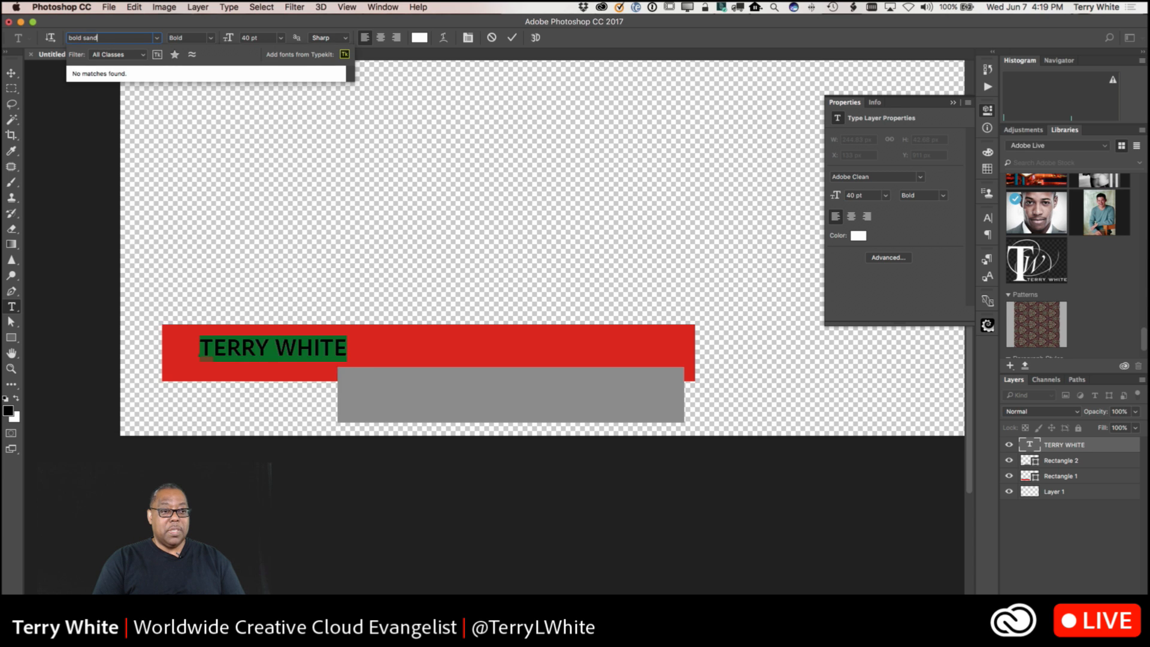
{"action": "type", "text": "er"}
{"action": "key", "text": "BackSpace"}
{"action": "key", "text": "BackSpace"}
{"action": "key", "text": "BackSpace"}
{"action": "key", "text": "BackSpace"}
{"action": "key", "text": "BackSpace"}
{"action": "key", "text": "BackSpace"}
{"action": "key", "text": "BackSpace"}
{"action": "key", "text": "BackSpace"}
{"action": "key", "text": "BackSpace"}
{"action": "key", "text": "BackSpace"}
{"action": "key", "text": "BackSpace"}
{"action": "key", "text": "BackSpace"}
{"action": "type", "text": "san s"}
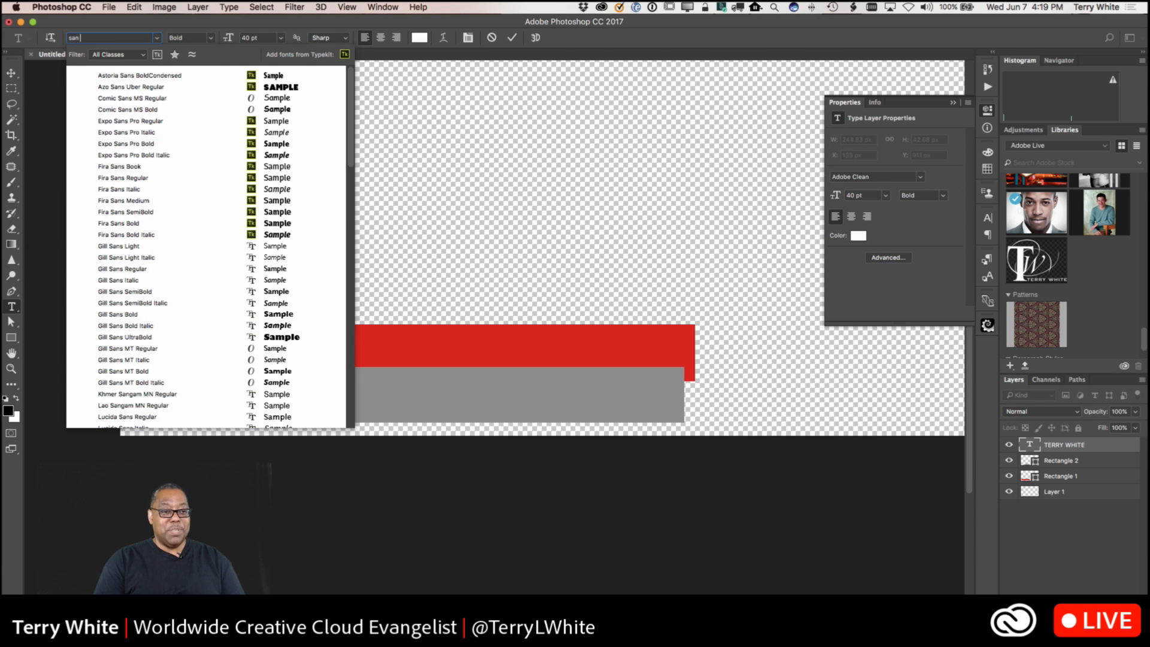
{"action": "key", "text": "BackSpace"}
{"action": "key", "text": "BackSpace"}
{"action": "key", "text": "BackSpace"}
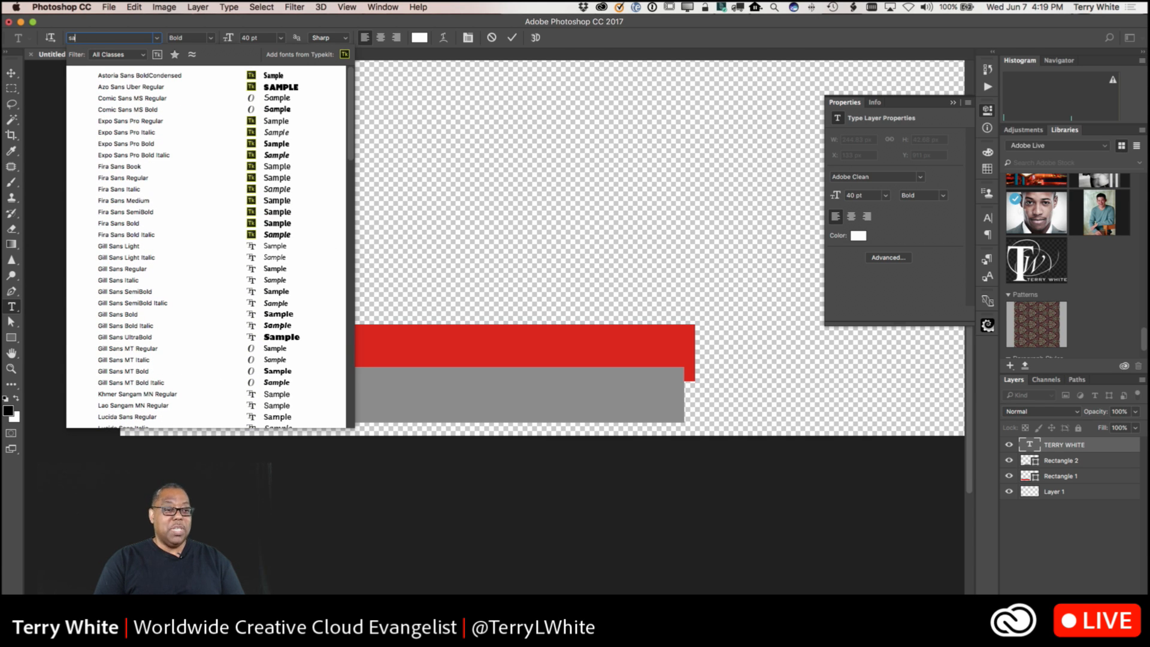
- Search the fonts for "heavy" and set the selected name in Effra Heavy
{"action": "type", "text": "heavy"}
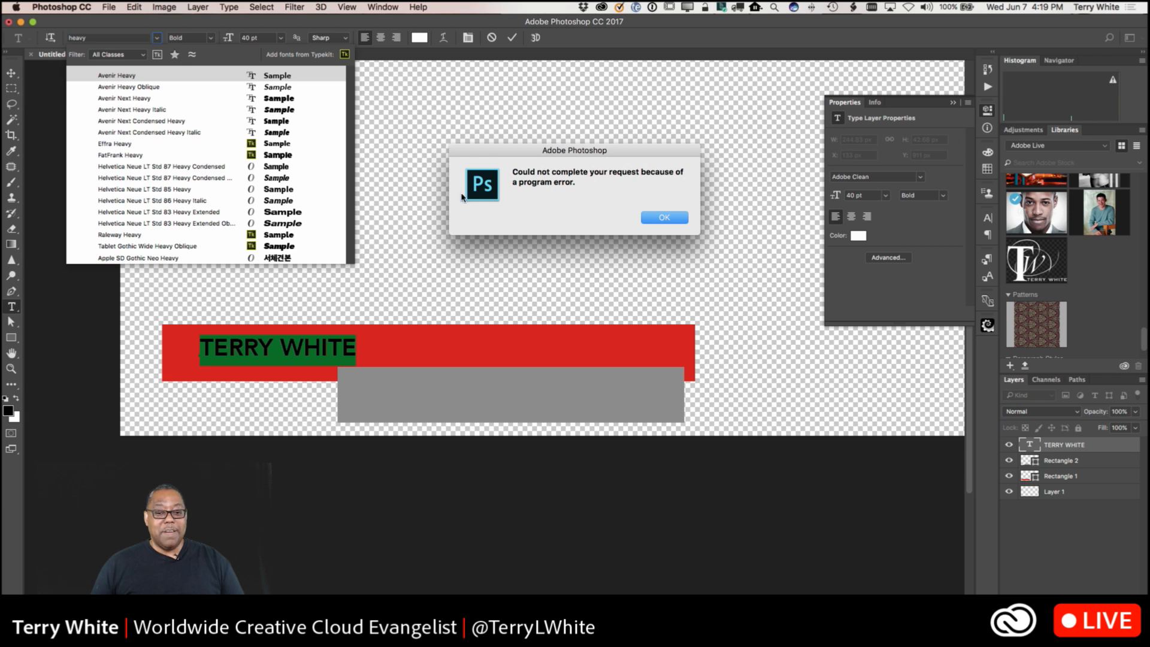
{"action": "left_click", "coordinate": [653, 218]}
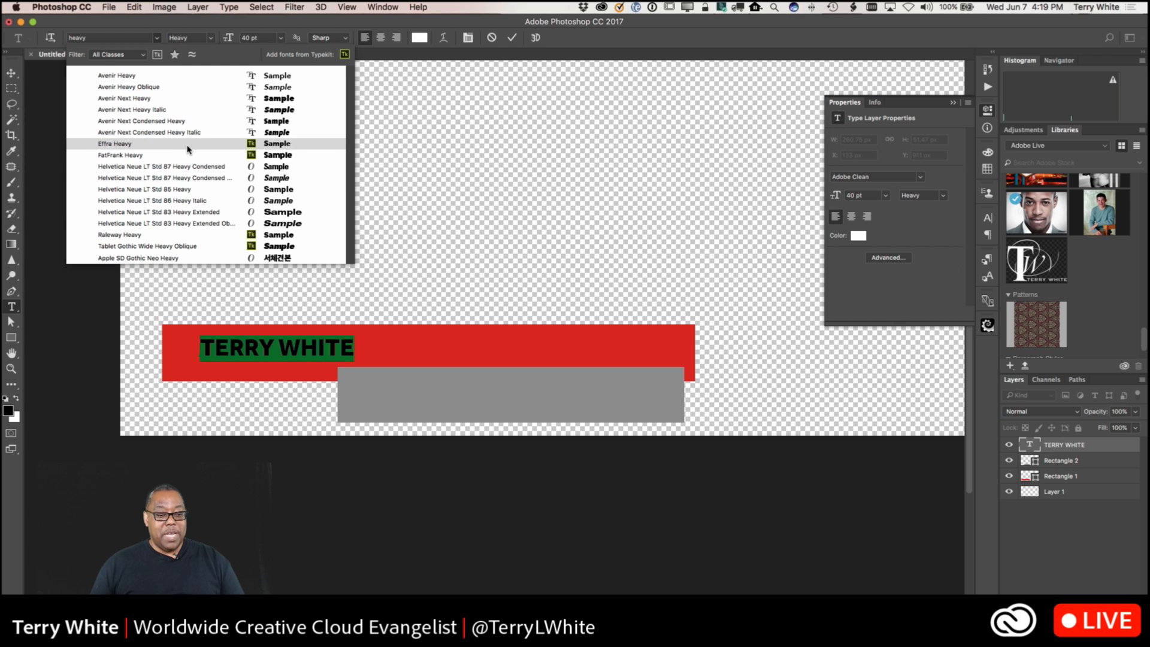
{"action": "left_click", "coordinate": [187, 149]}
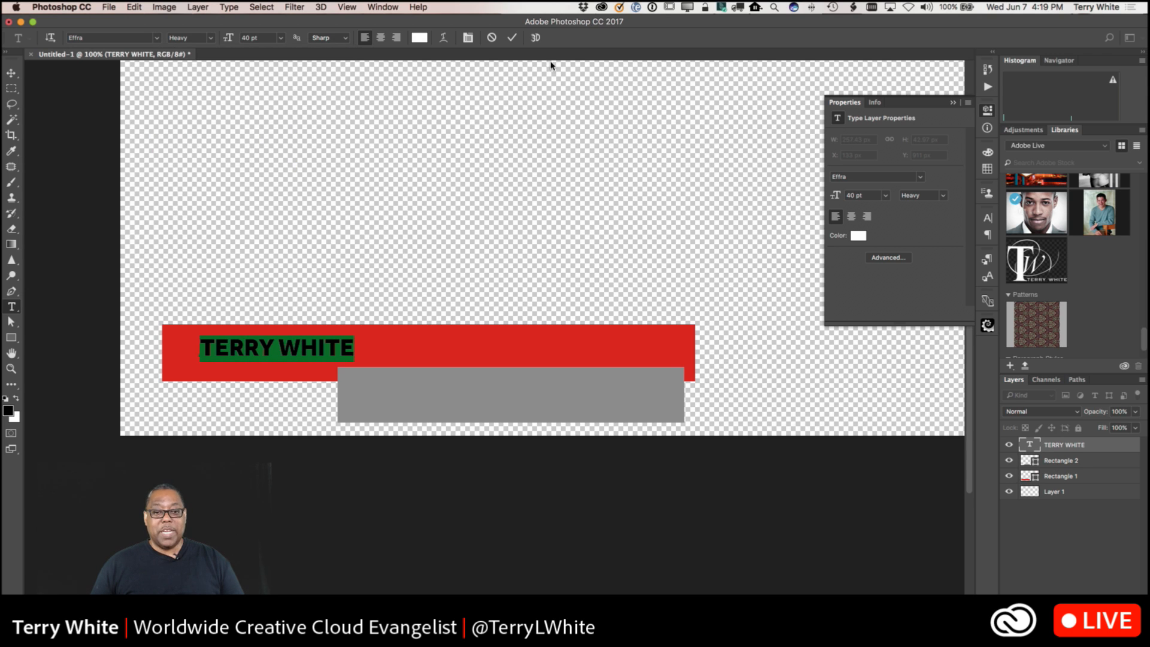
{"action": "left_click", "coordinate": [512, 38]}
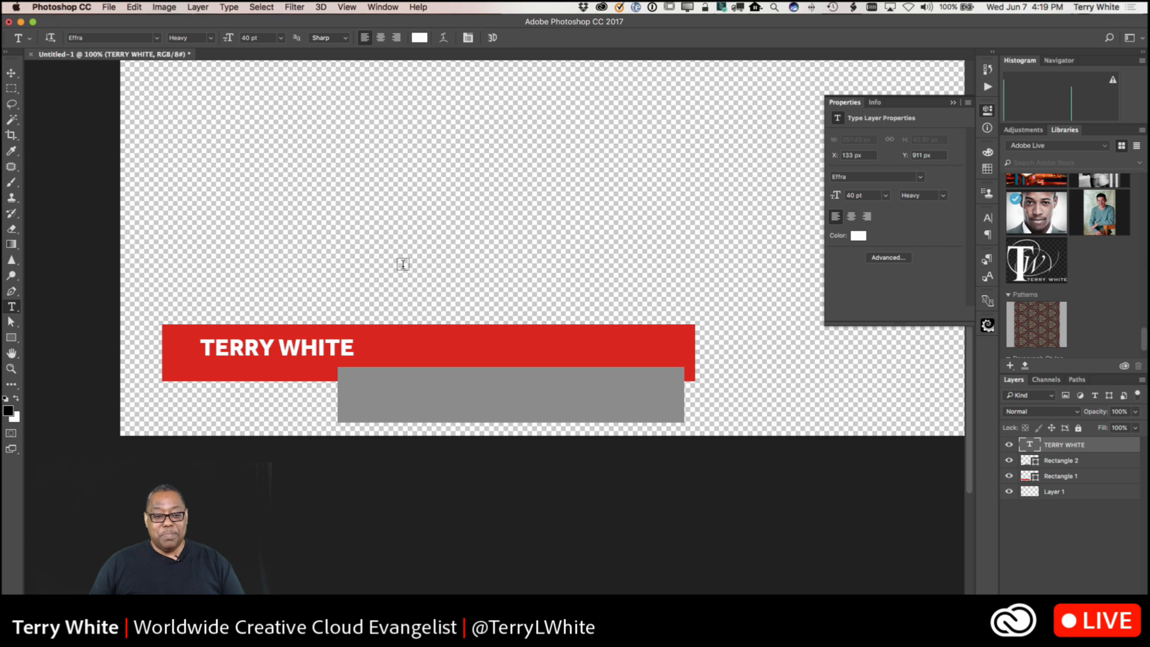
- Add a text line on the grey bar reading "Adobe Evangelist" followed by the presenter's social media handle
{"action": "left_click", "coordinate": [365, 395]}
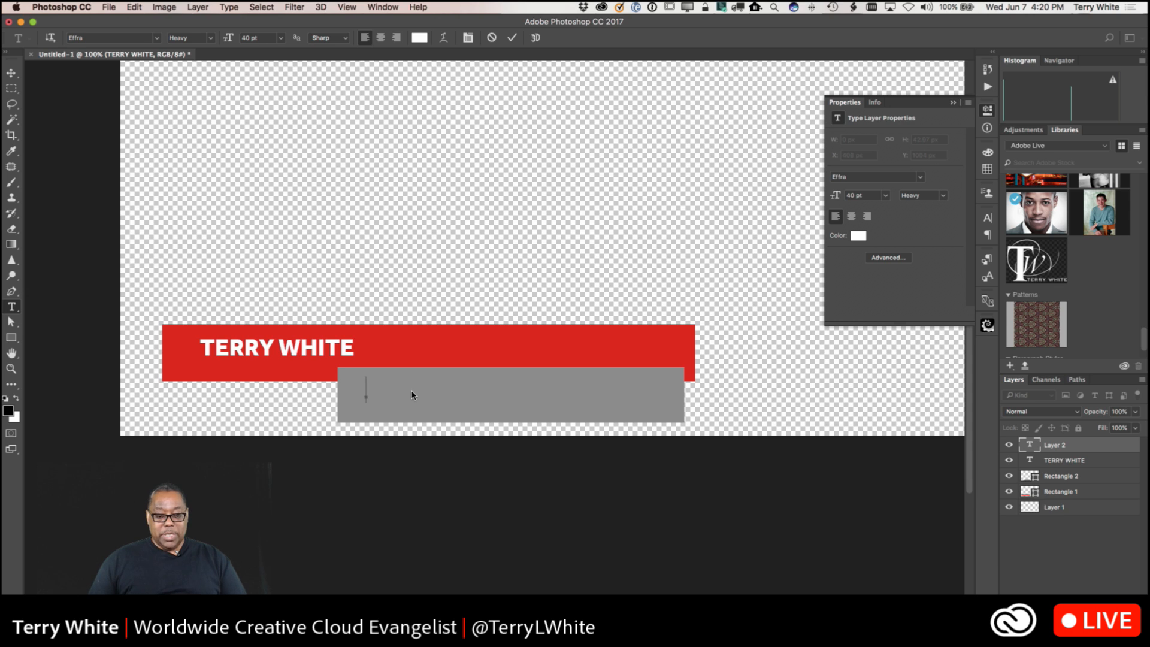
{"action": "type", "text": "Ad"}
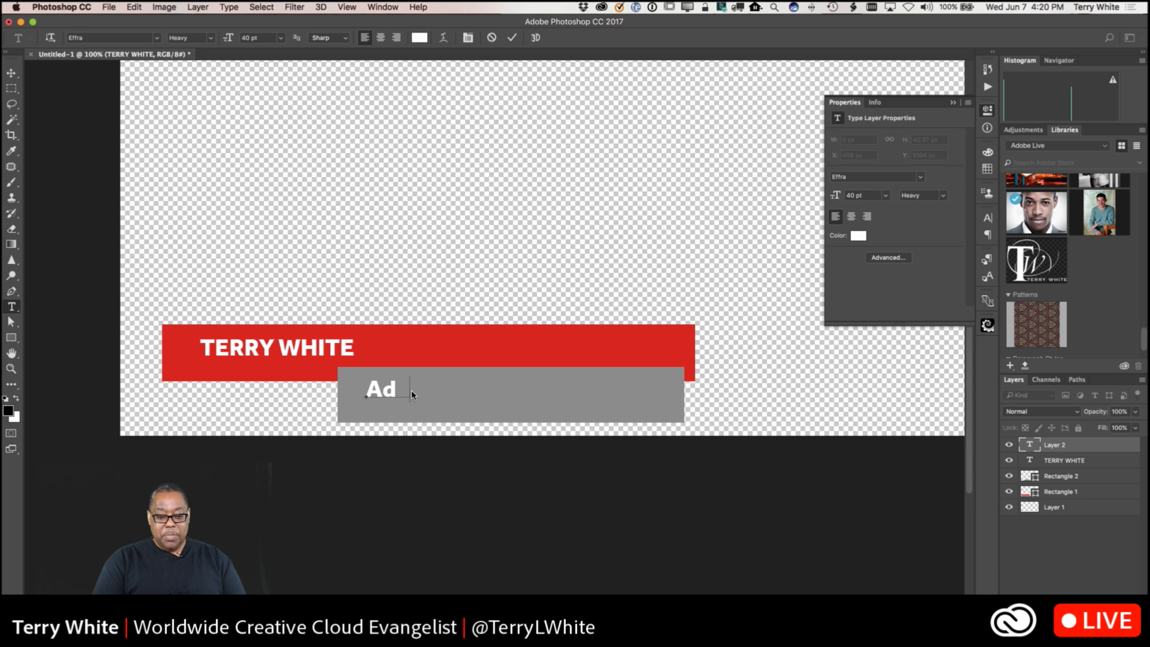
{"action": "type", "text": "obe Evangelist"}
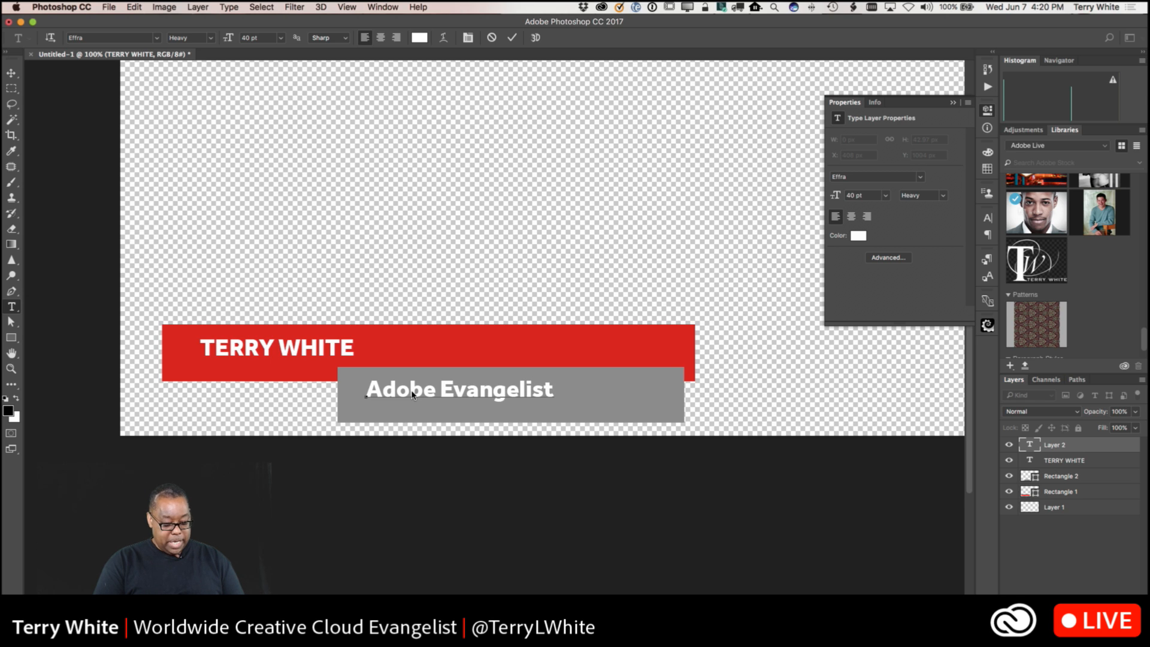
{"action": "type", "text": " ™"}
{"action": "key", "text": "BackSpace"}
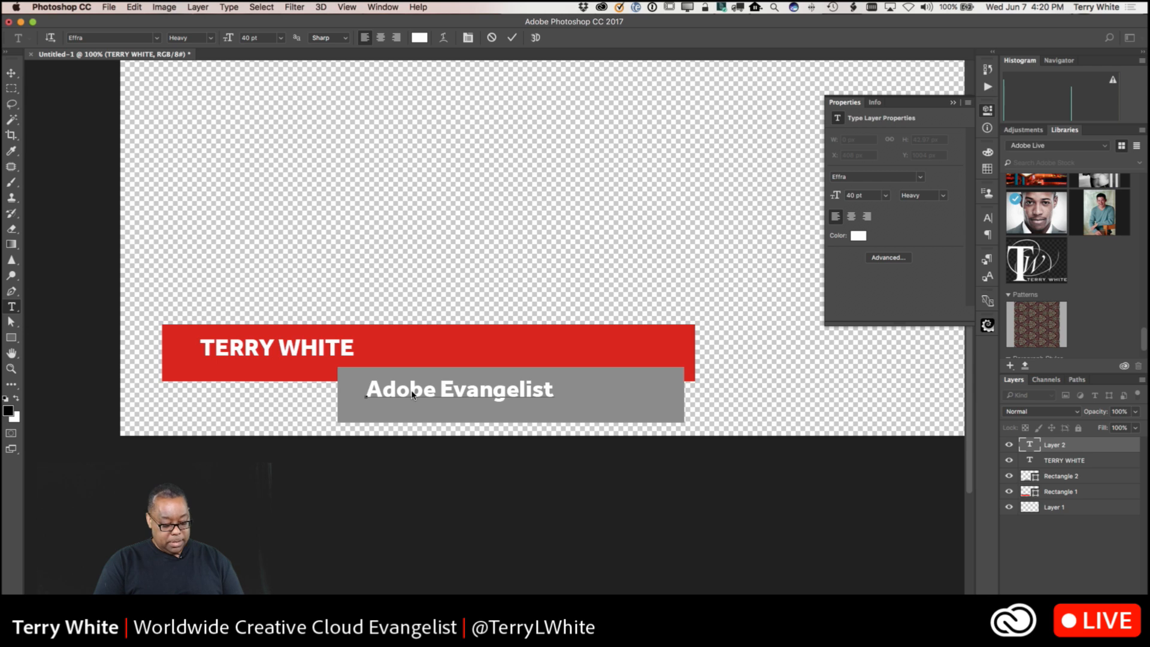
{"action": "type", "text": "@TerryLw"}
{"action": "key", "text": "BackSpace"}
{"action": "type", "text": "White"}
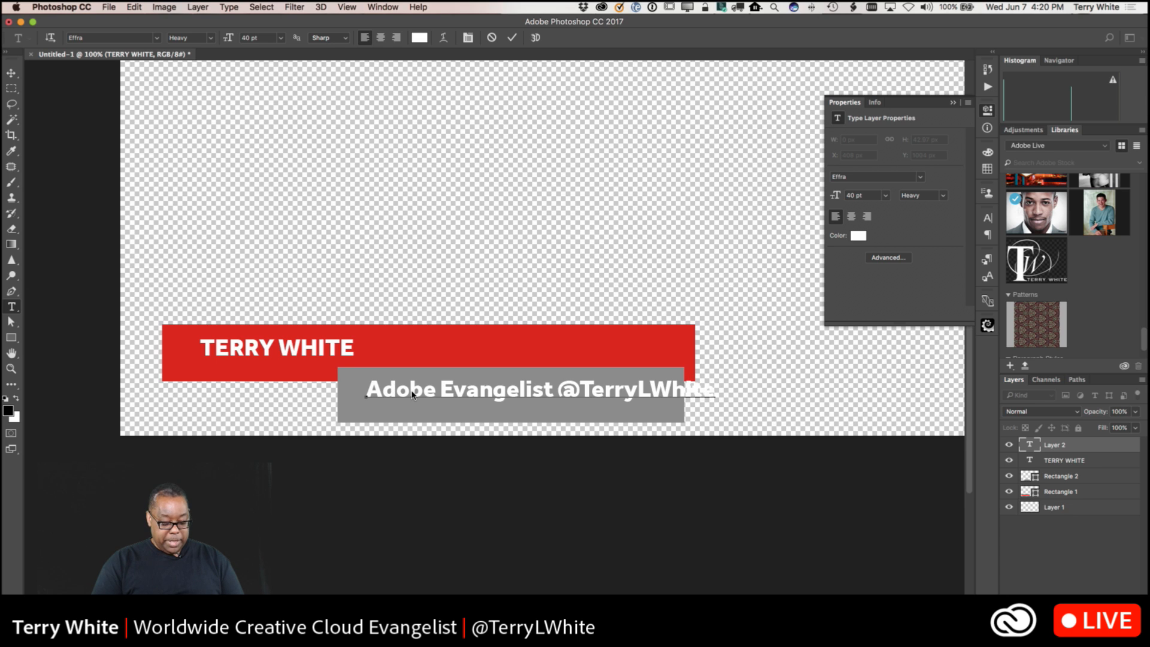
- Reduce the whole title and handle line to 31 pt so it fits within the grey bar
{"action": "key", "text": "super+a"}
{"action": "key", "text": "super+shift+comma"}
{"action": "key", "text": "super+shift+comma"}
{"action": "key", "text": "super+shift+comma"}
{"action": "key", "text": "super+shift+comma"}
{"action": "key", "text": "super+shift+comma"}
{"action": "key", "text": "super+shift+comma"}
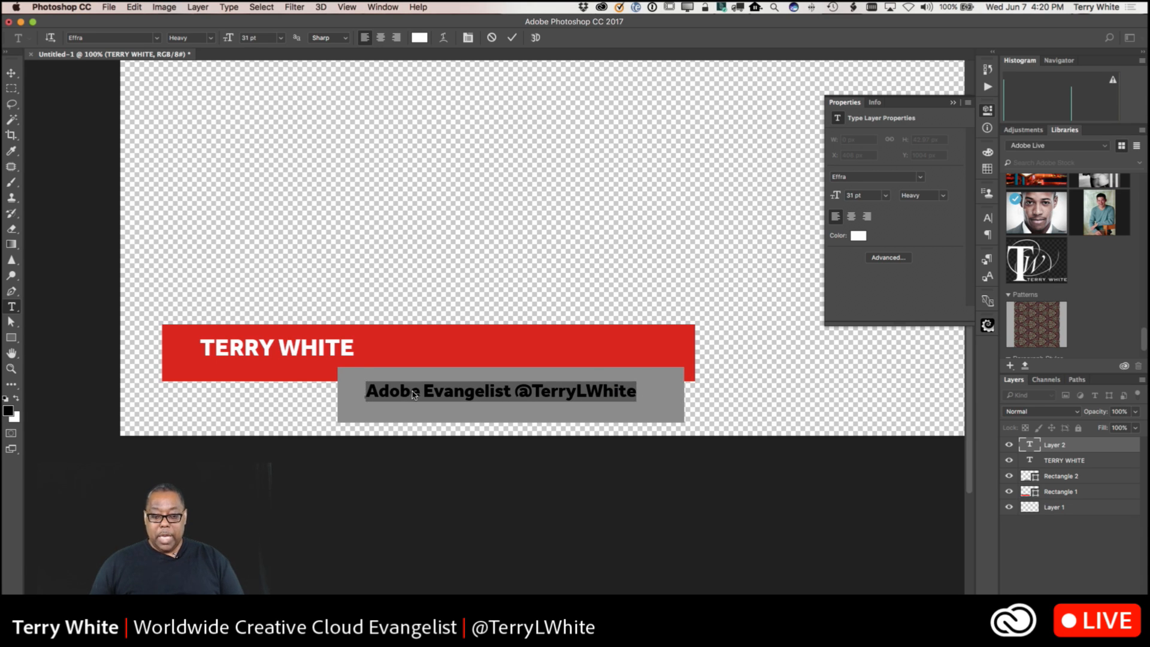
- Widen the gap between "Adobe Evangelist" and the handle, and move the line to about X 409 px, Y 997 px
{"action": "left_click", "coordinate": [366, 392]}
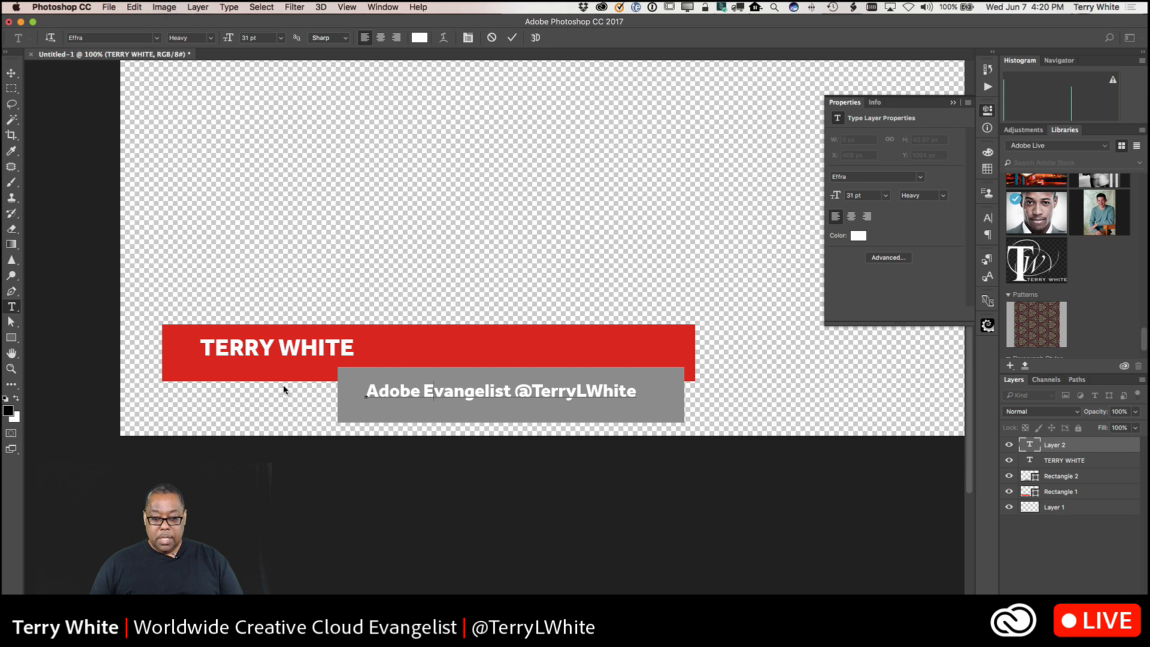
{"action": "left_click", "coordinate": [516, 392]}
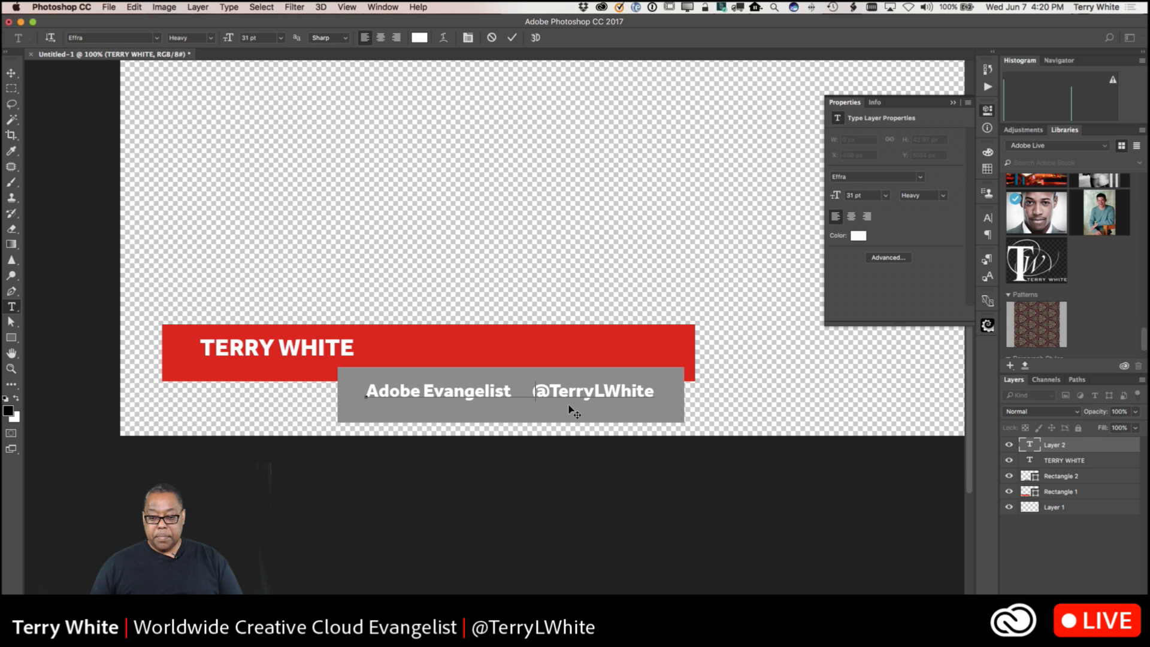
{"action": "left_click", "coordinate": [12, 73]}
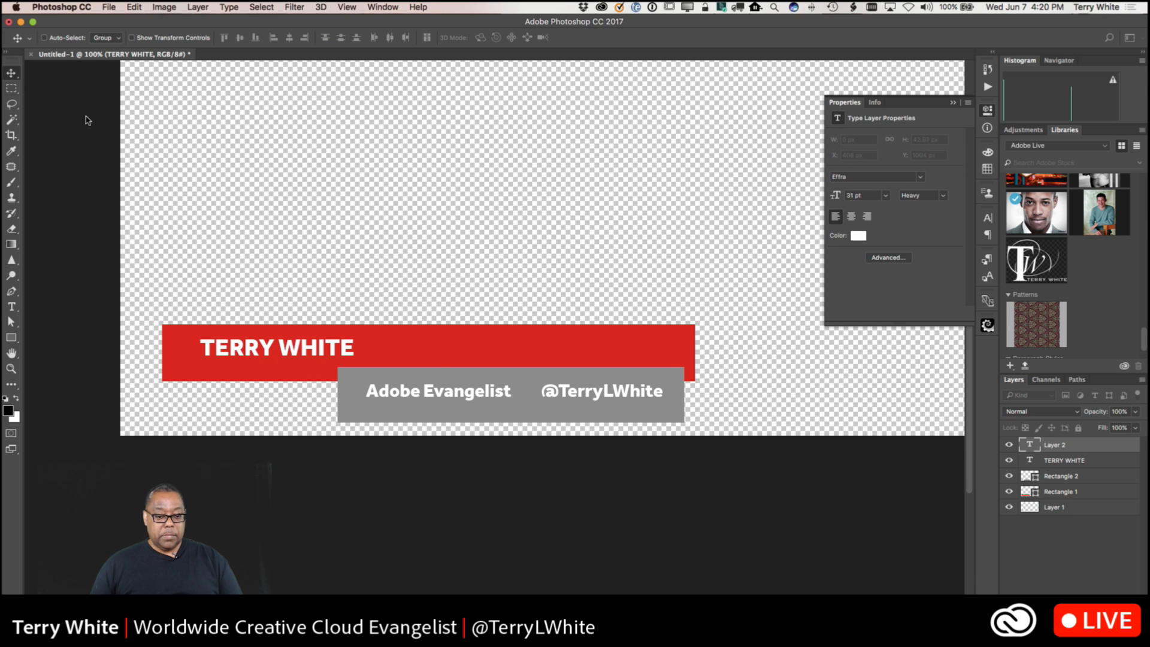
{"action": "left_click_drag", "start_coordinate": [474, 397], "coordinate": [474, 401]}
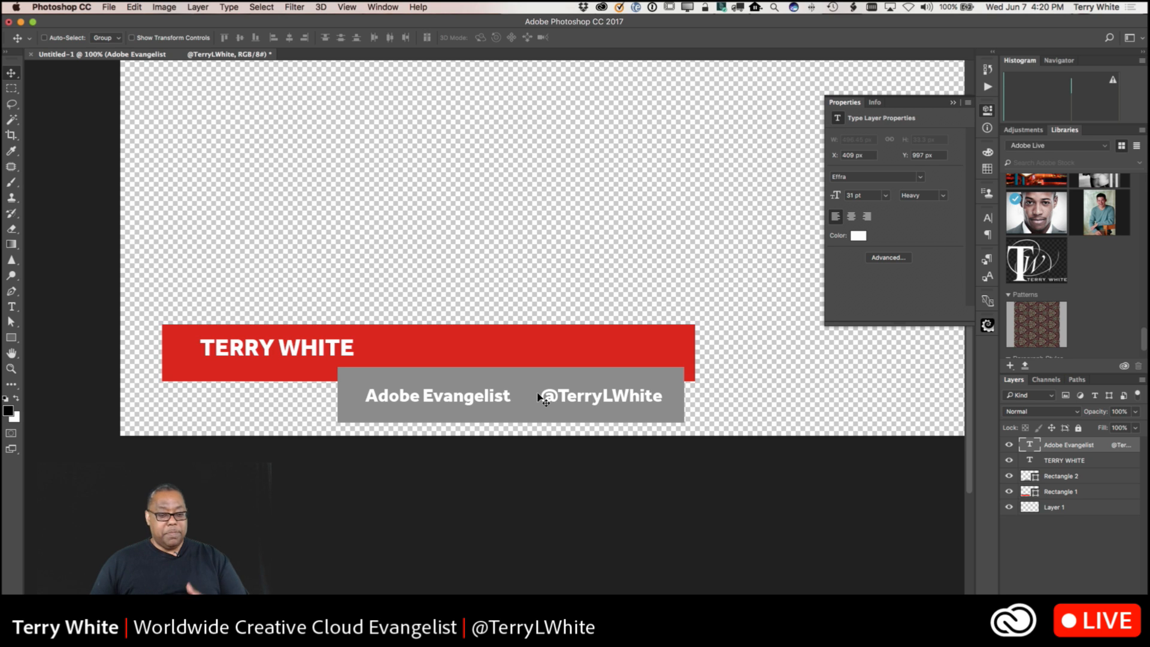
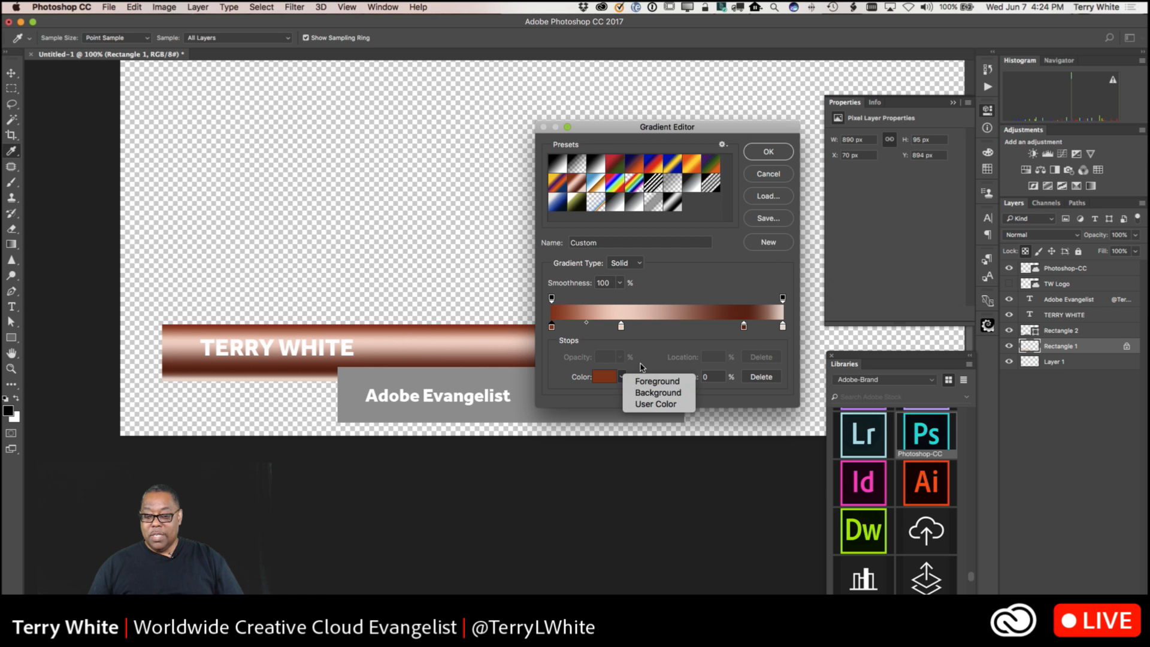
- Set the first colour stop of the red bar's gradient, at location 0%, to bright red ff021a
{"action": "left_click", "coordinate": [643, 367]}
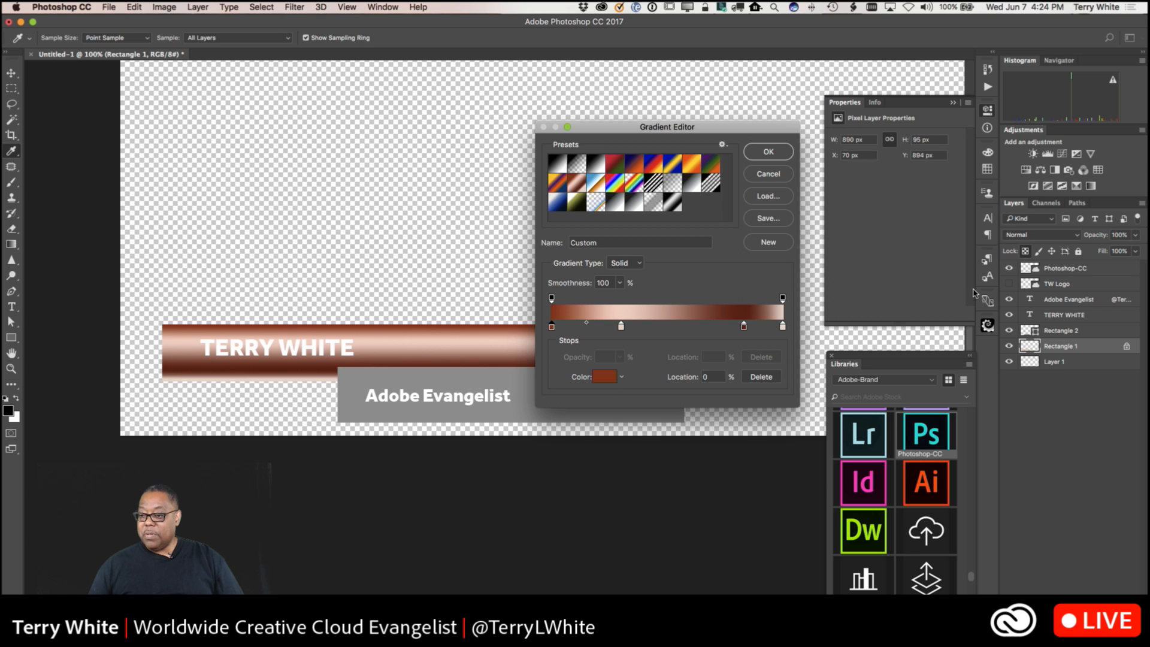
{"action": "left_click", "coordinate": [604, 378]}
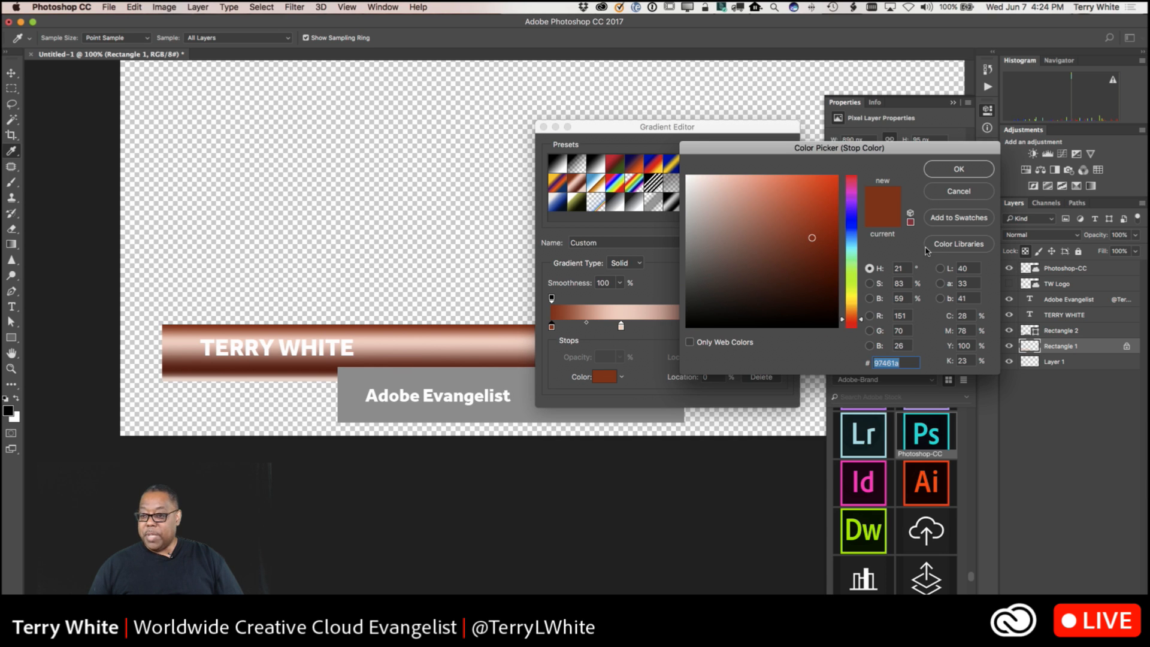
{"action": "left_click_drag", "start_coordinate": [813, 237], "coordinate": [853, 167]}
{"action": "left_click", "coordinate": [852, 179]}
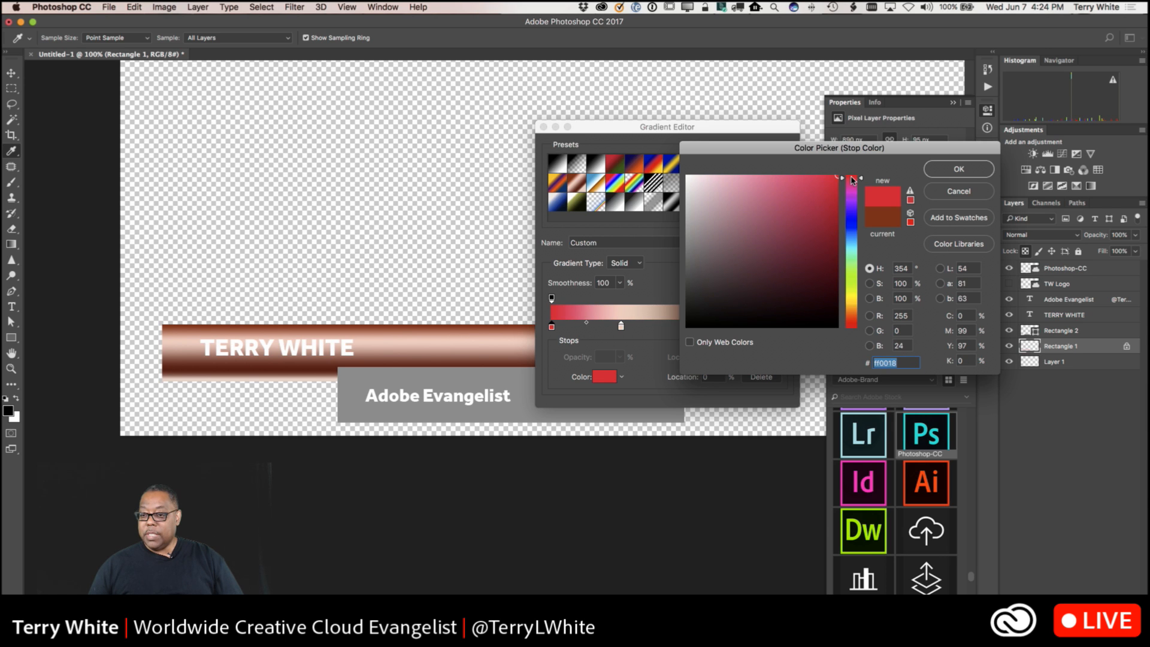
{"action": "left_click", "coordinate": [836, 178]}
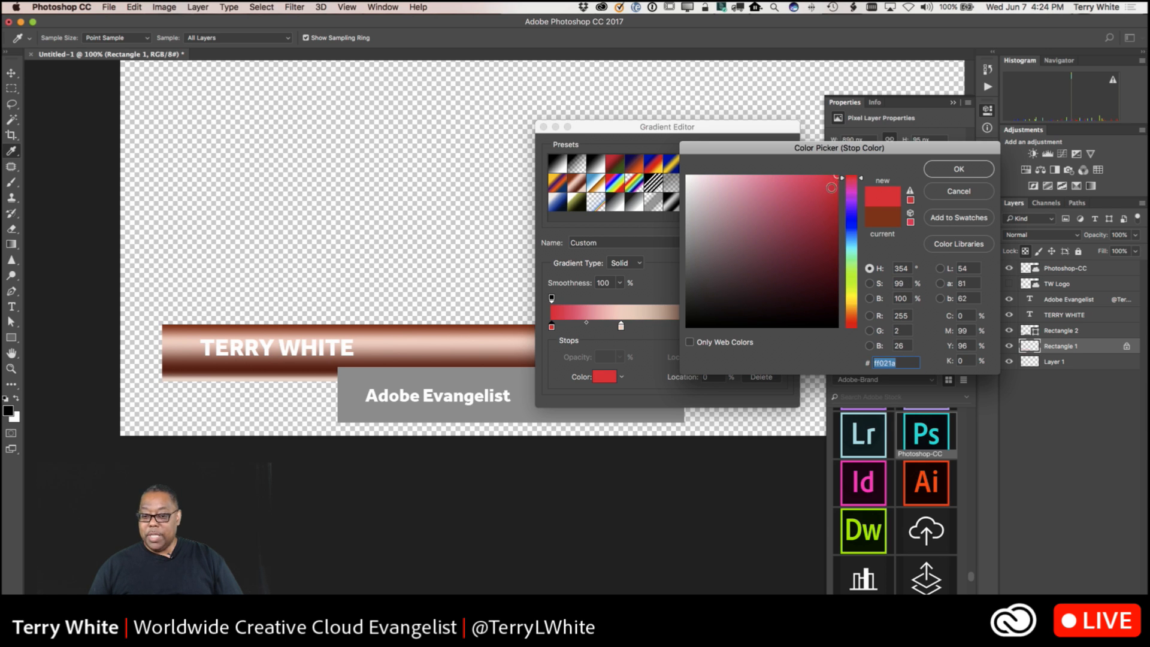
{"action": "left_click", "coordinate": [939, 170]}
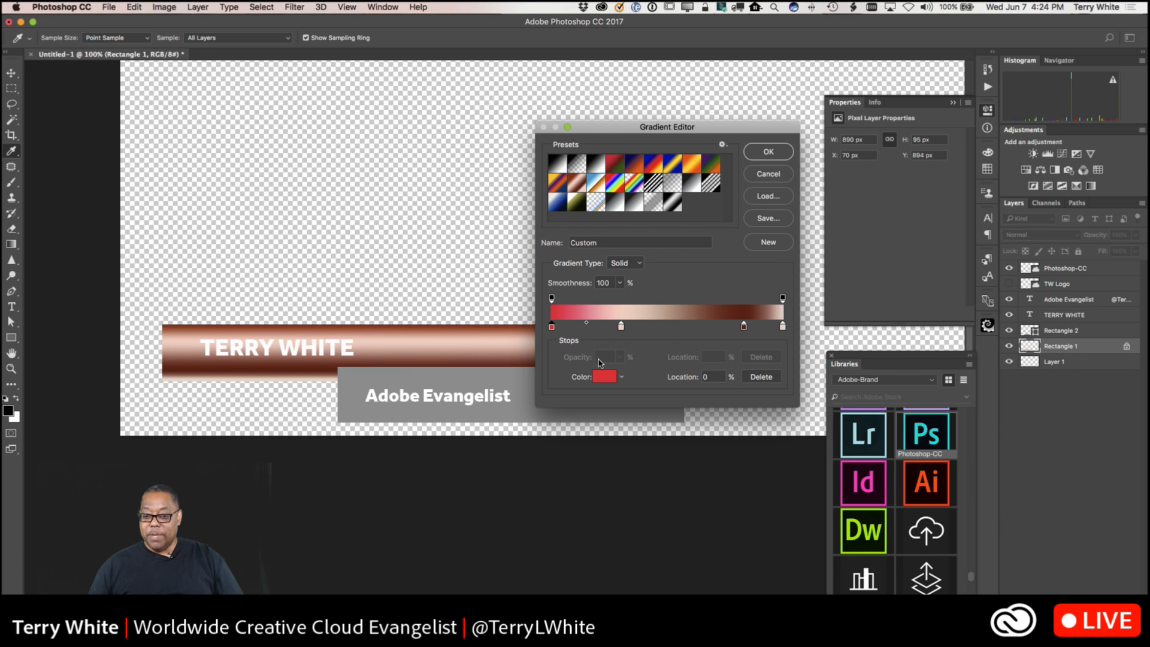
- Set the gradient's second colour stop, at location 30%, to a muted pink c9a3a3
{"action": "left_click", "coordinate": [621, 326]}
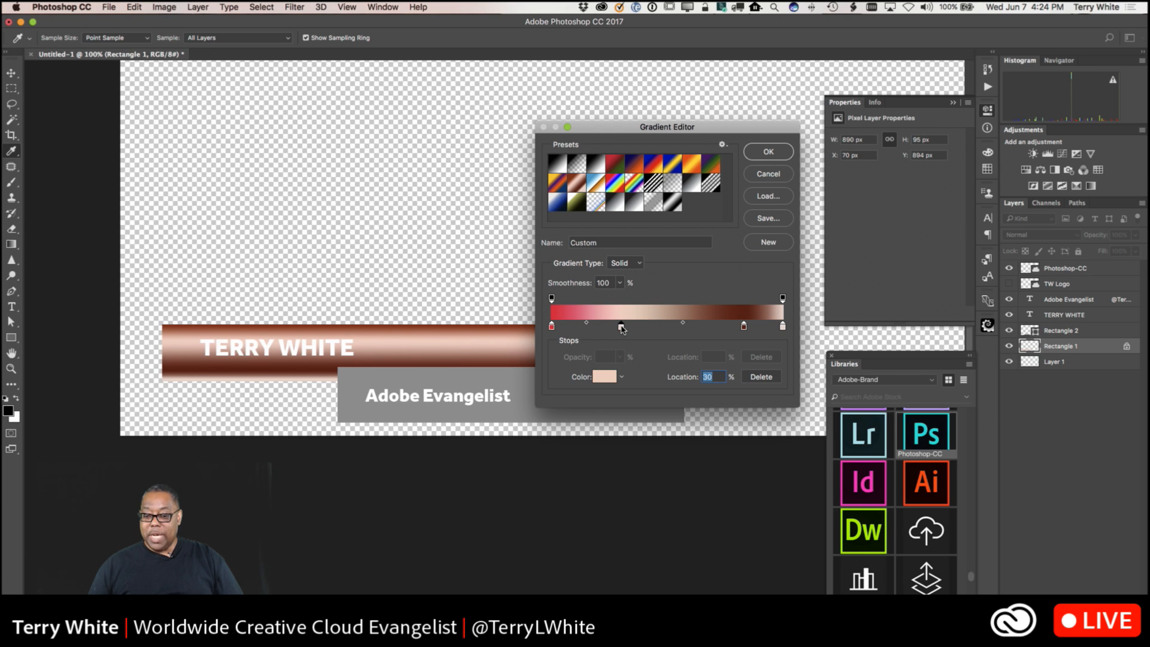
{"action": "left_click", "coordinate": [621, 378]}
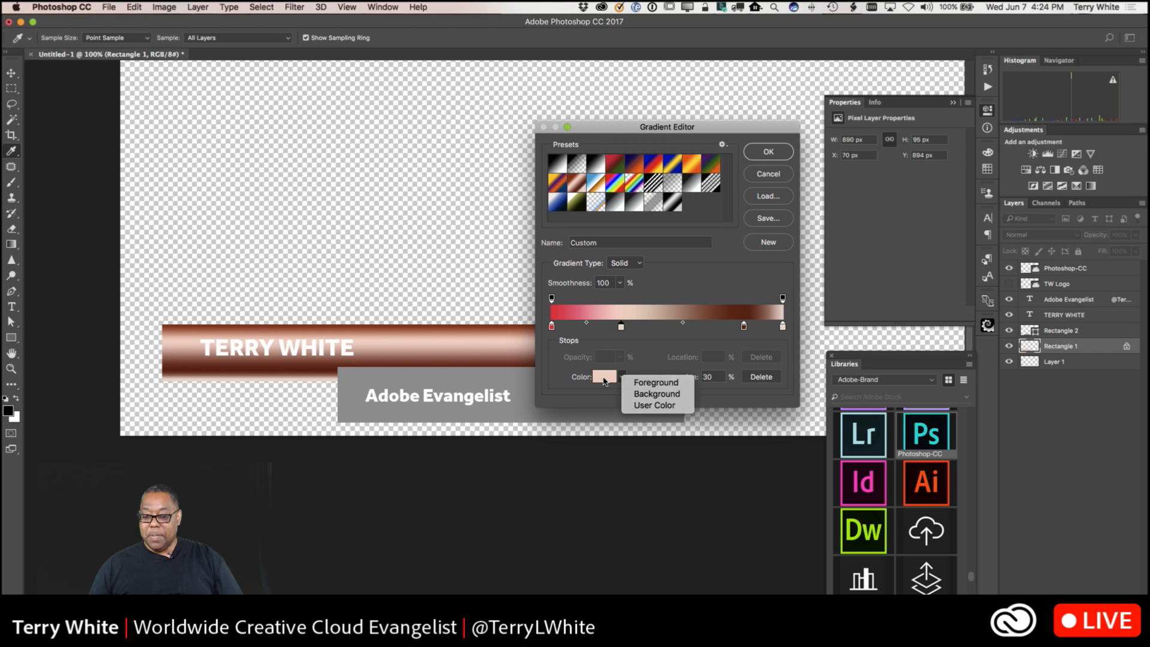
{"action": "left_click", "coordinate": [604, 379]}
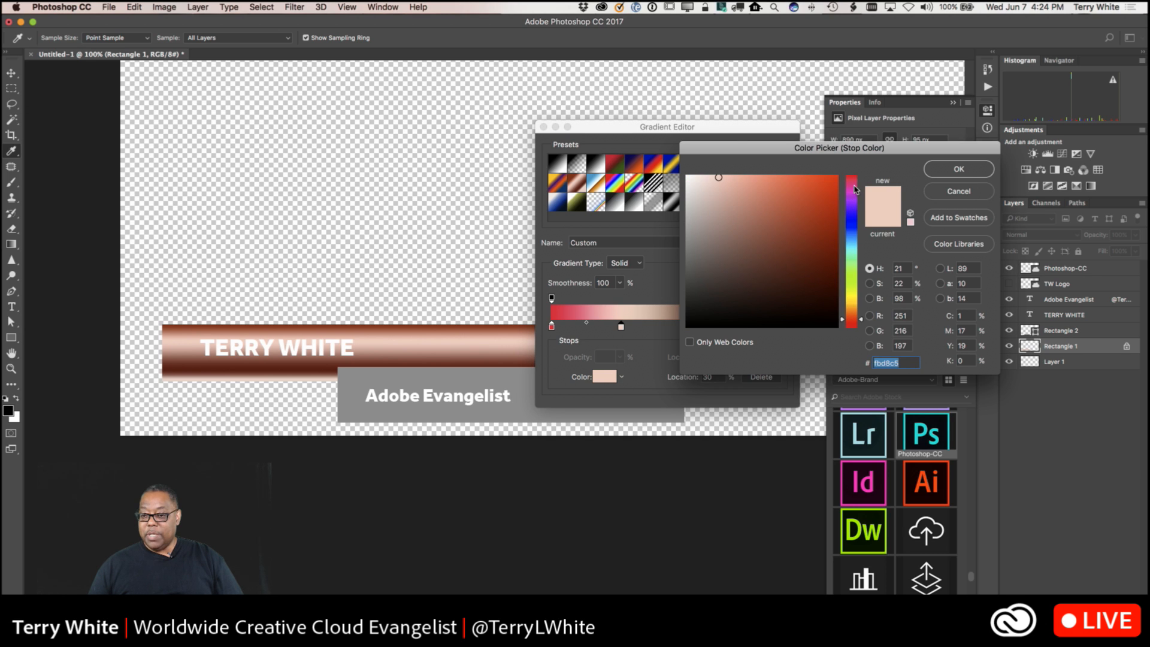
{"action": "left_click_drag", "start_coordinate": [855, 189], "coordinate": [857, 175]}
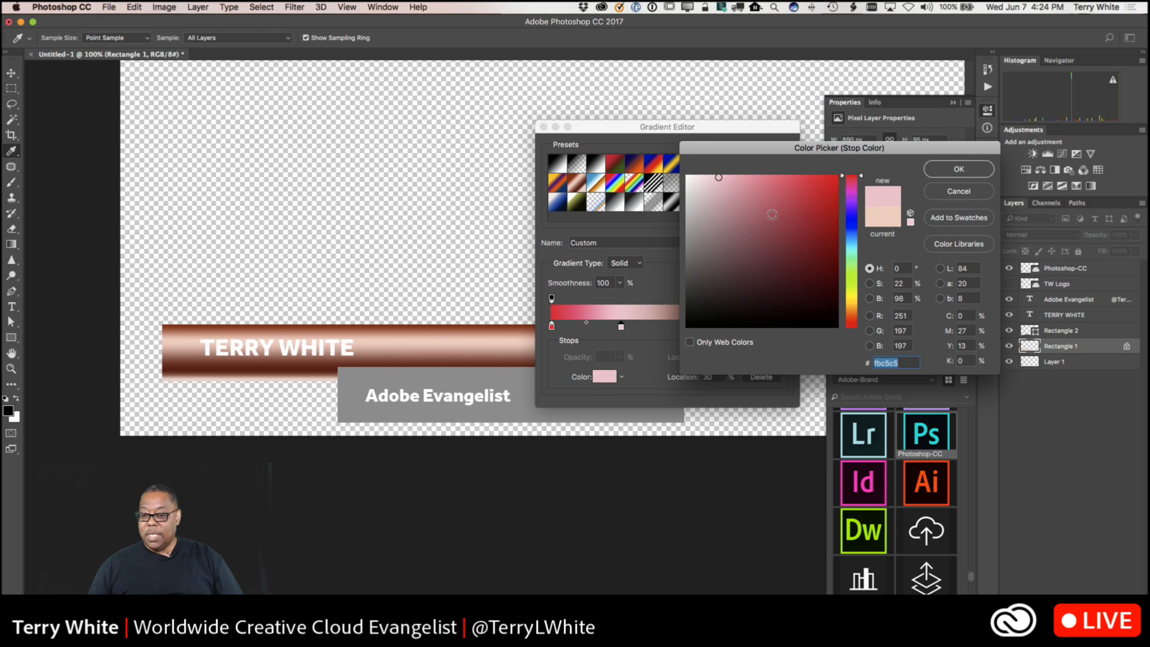
{"action": "left_click", "coordinate": [756, 213]}
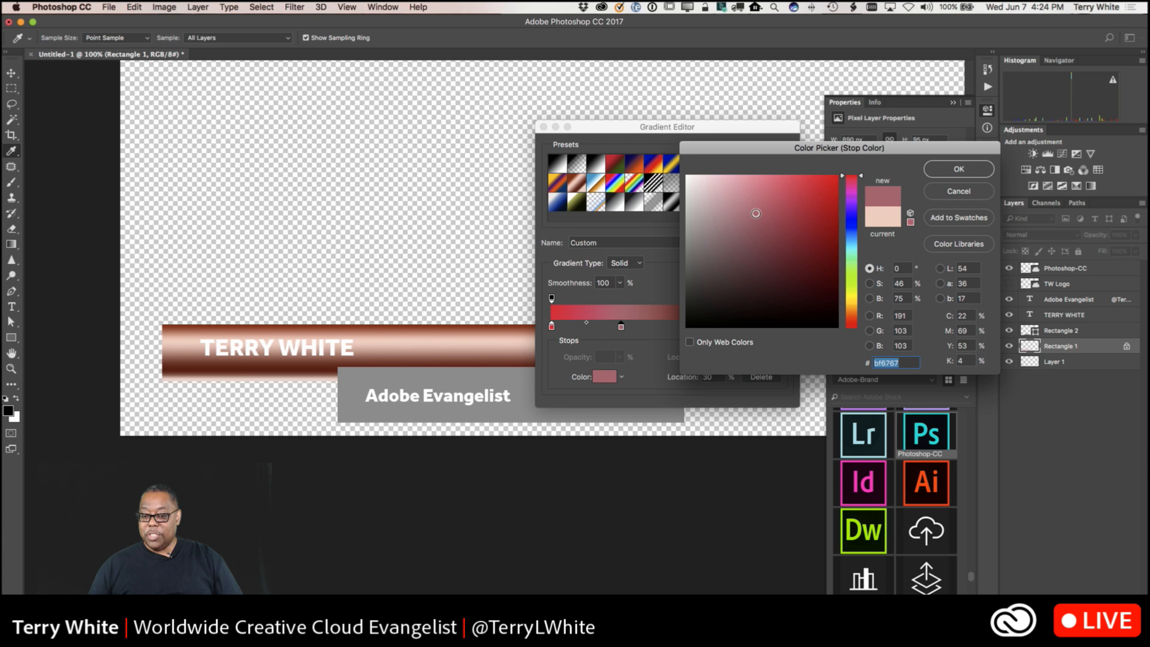
{"action": "left_click_drag", "start_coordinate": [755, 214], "coordinate": [753, 217]}
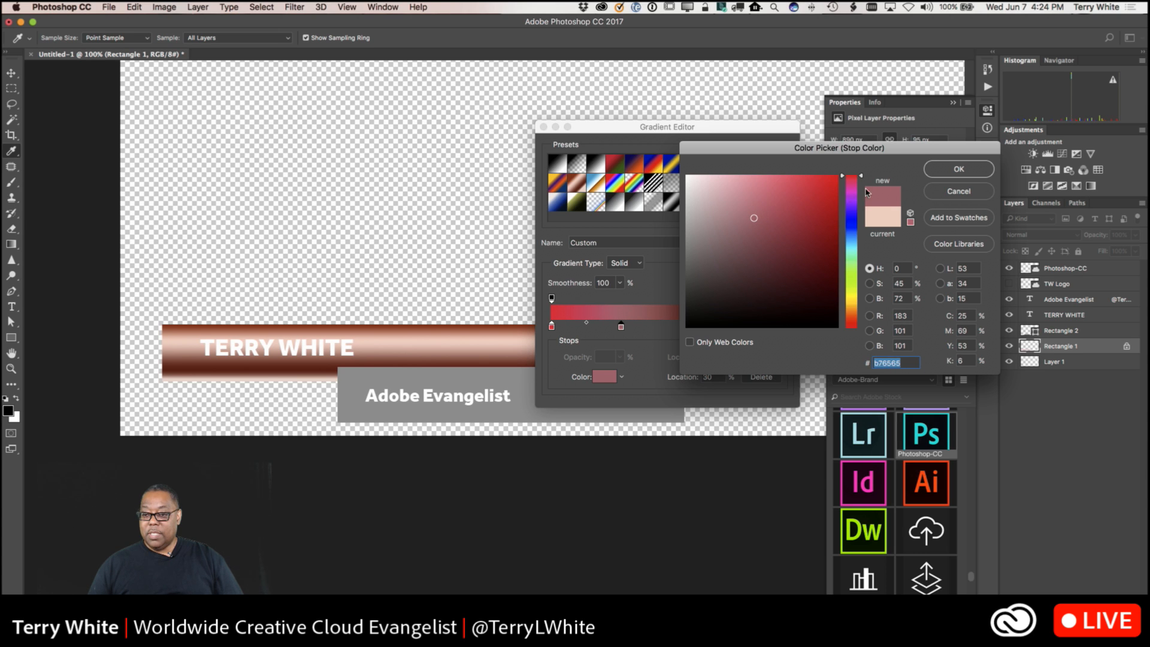
{"action": "left_click", "coordinate": [726, 193]}
{"action": "left_click_drag", "start_coordinate": [727, 192], "coordinate": [715, 207]}
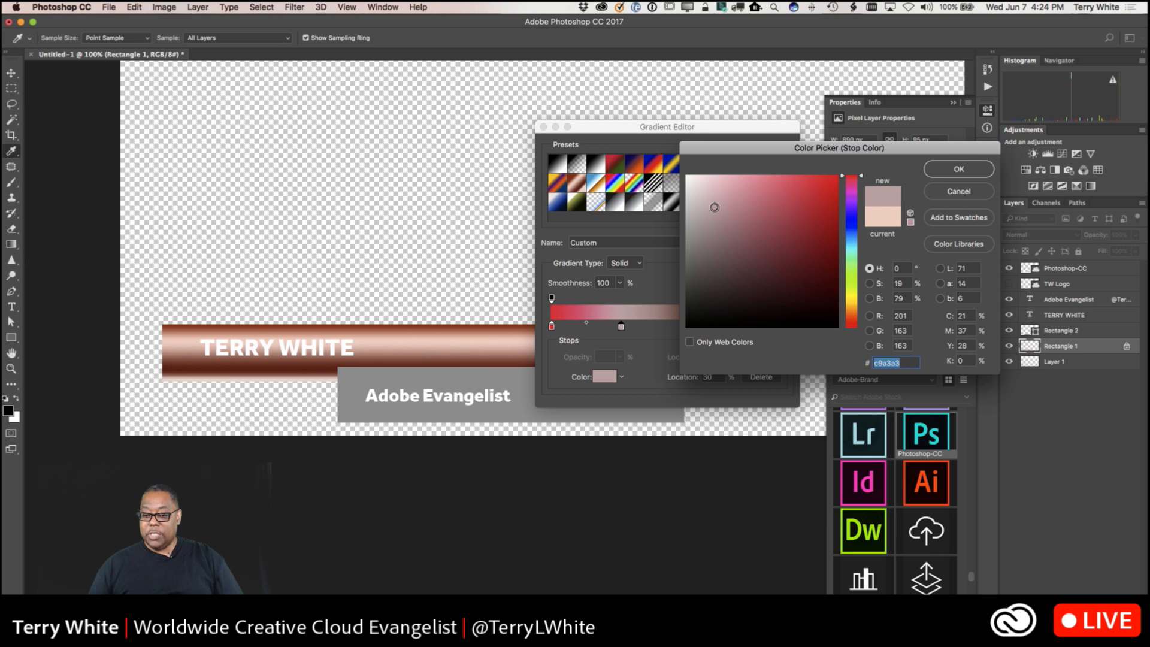
{"action": "left_click", "coordinate": [954, 169]}
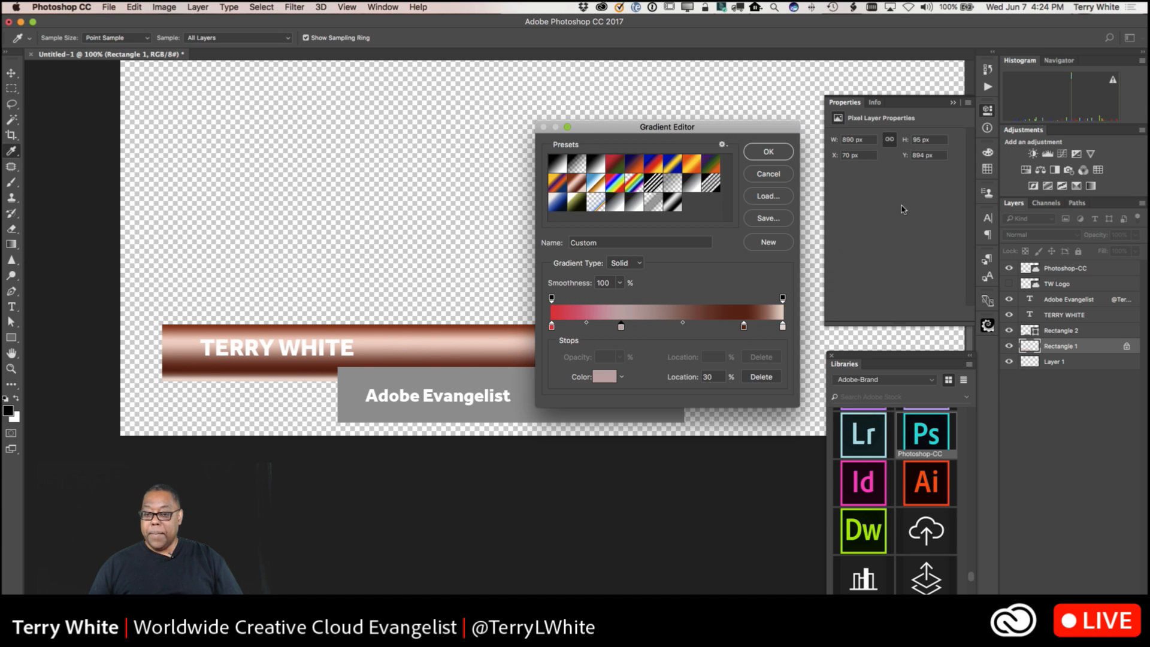
- Change the gradient's dark brown stop at location 83% to a bright, fully saturated red with hue 0°
{"action": "double_click", "coordinate": [743, 326]}
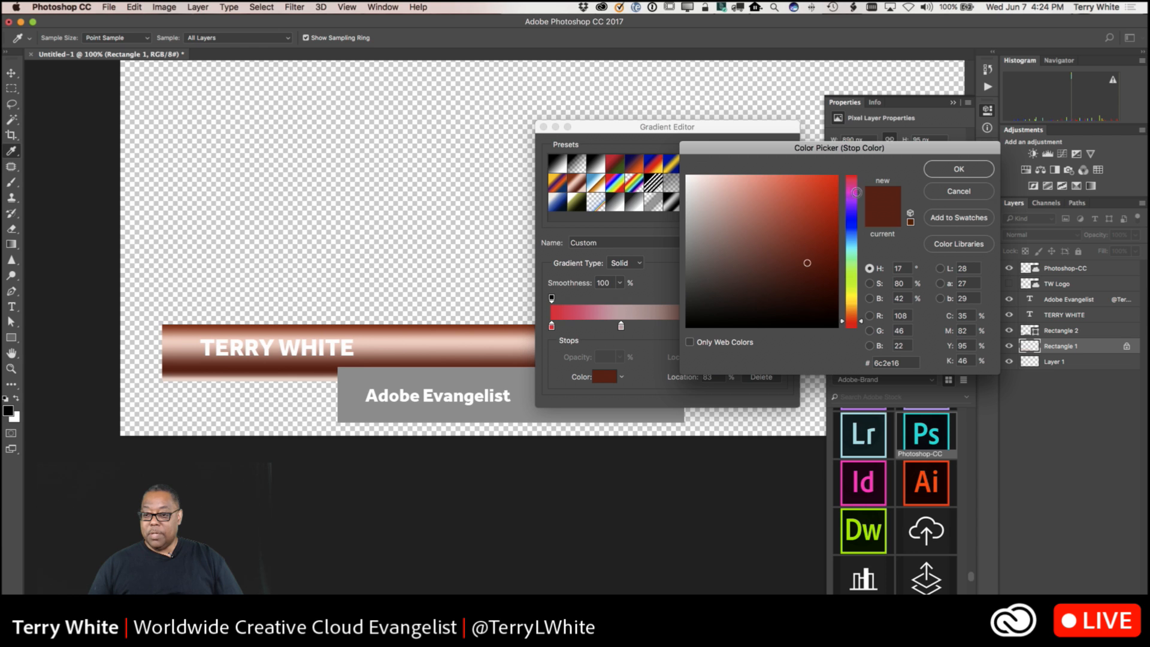
{"action": "left_click_drag", "start_coordinate": [856, 192], "coordinate": [857, 170]}
{"action": "left_click", "coordinate": [837, 176]}
{"action": "left_click", "coordinate": [941, 171]}
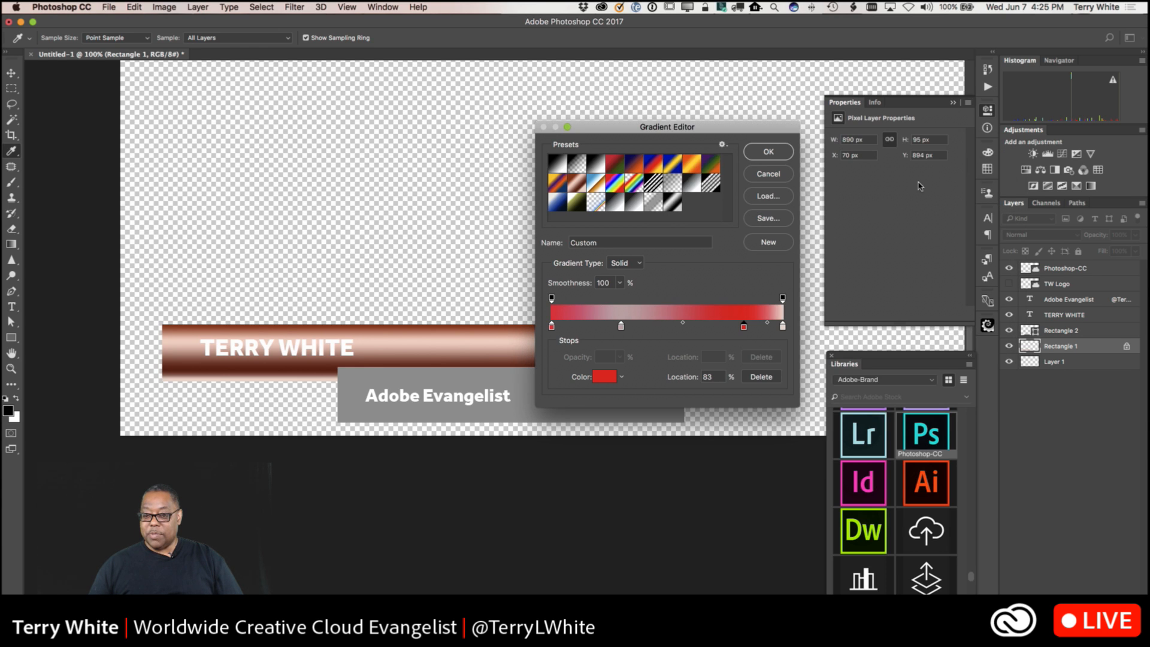
- Set the gradient's last colour stop, at location 100%, to pale pink efcdcd
{"action": "left_click", "coordinate": [782, 327]}
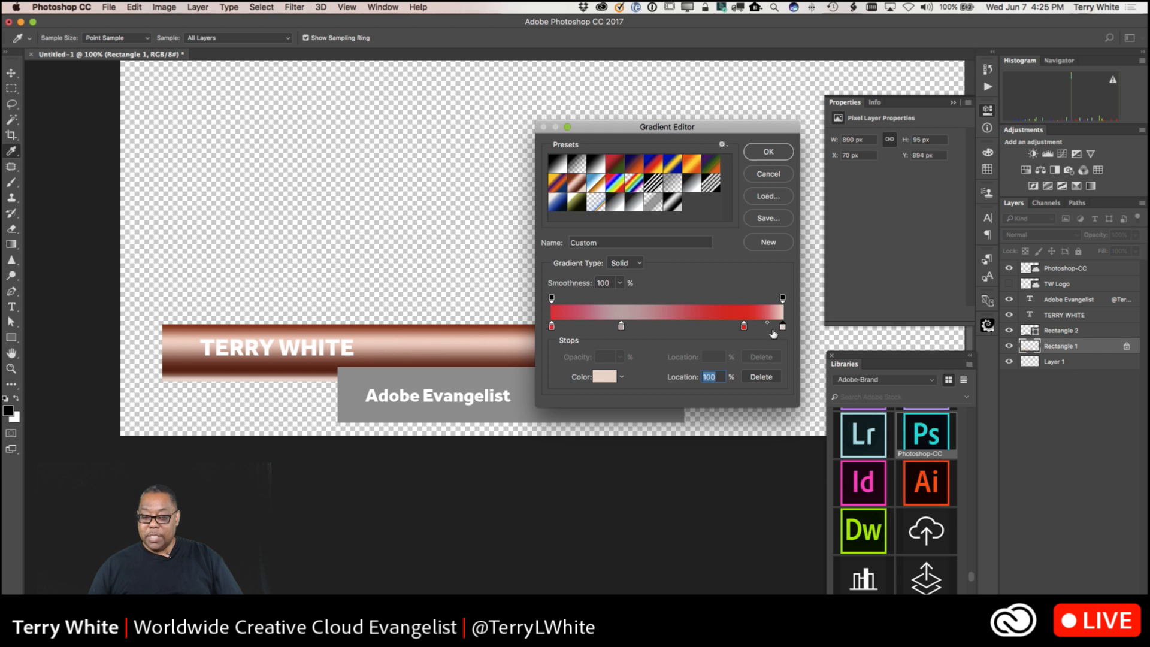
{"action": "left_click", "coordinate": [605, 377]}
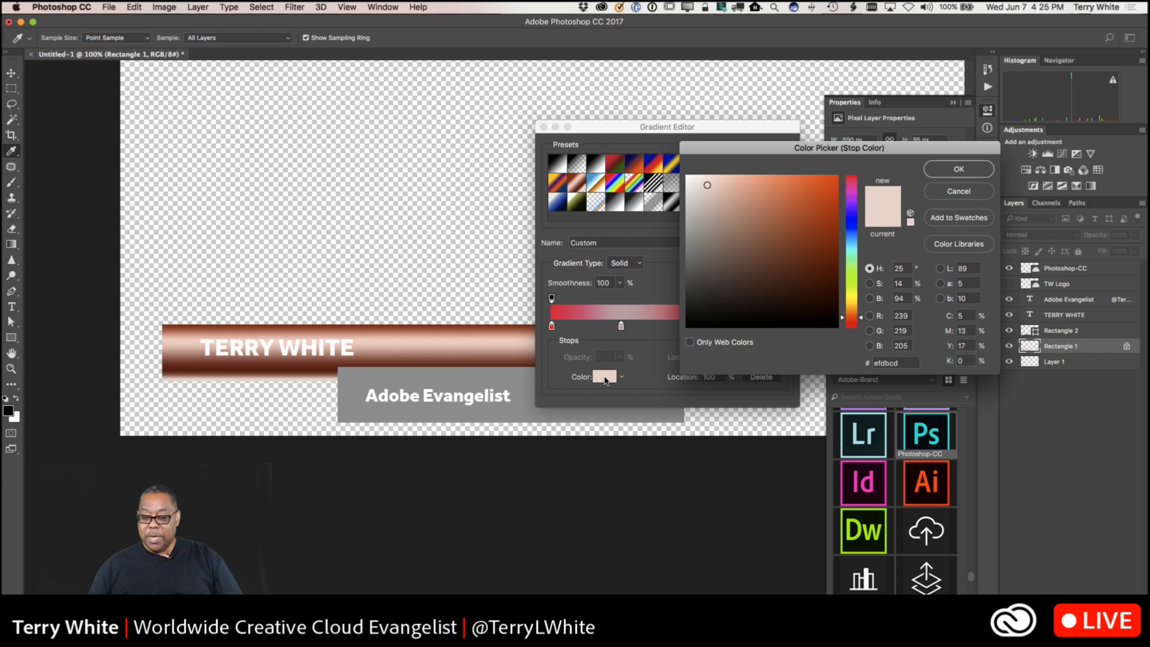
{"action": "left_click", "coordinate": [851, 176]}
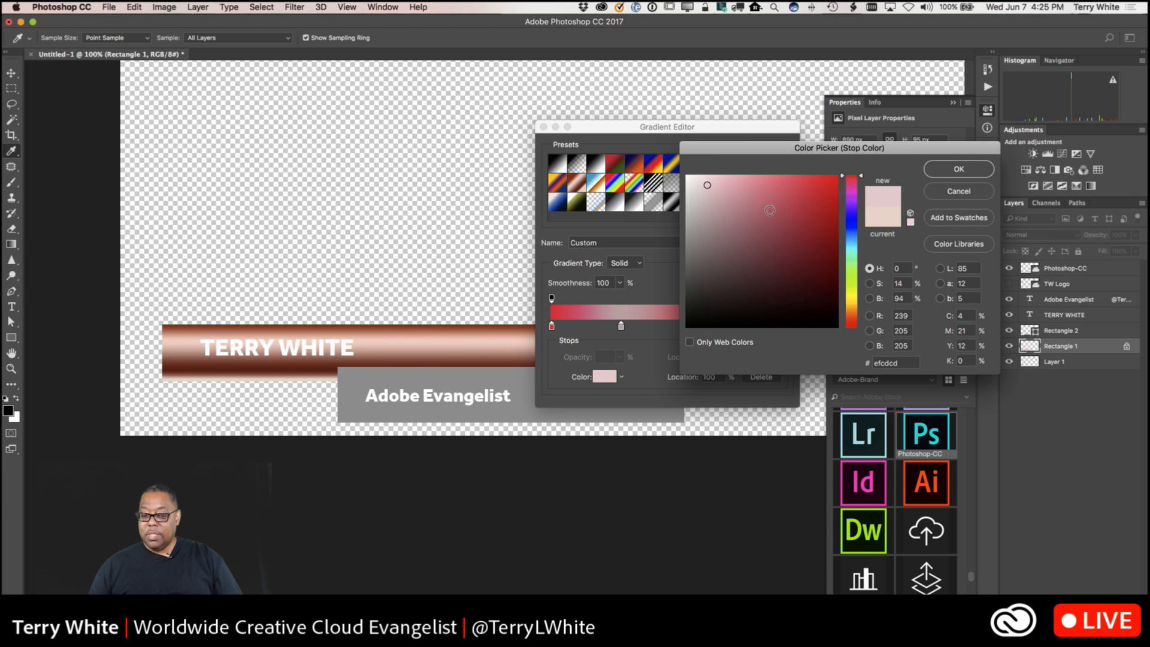
{"action": "left_click", "coordinate": [958, 170]}
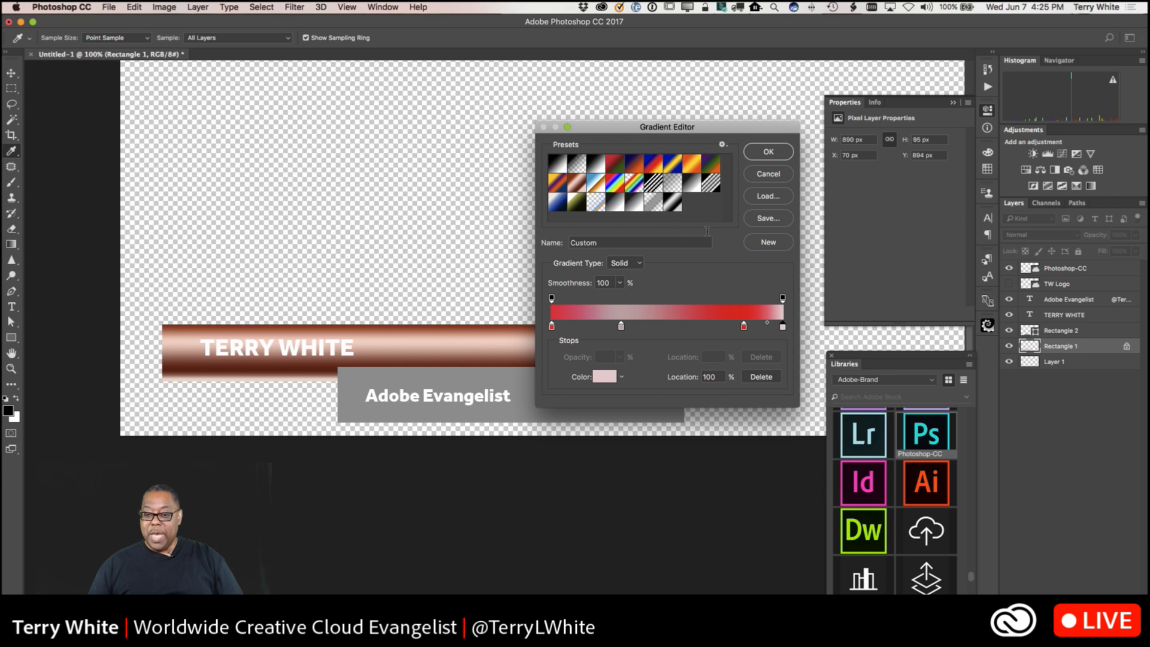
- Save the custom red gradient as a new preset and apply it vertically across the name bar from top to bottom
{"action": "left_click", "coordinate": [768, 242]}
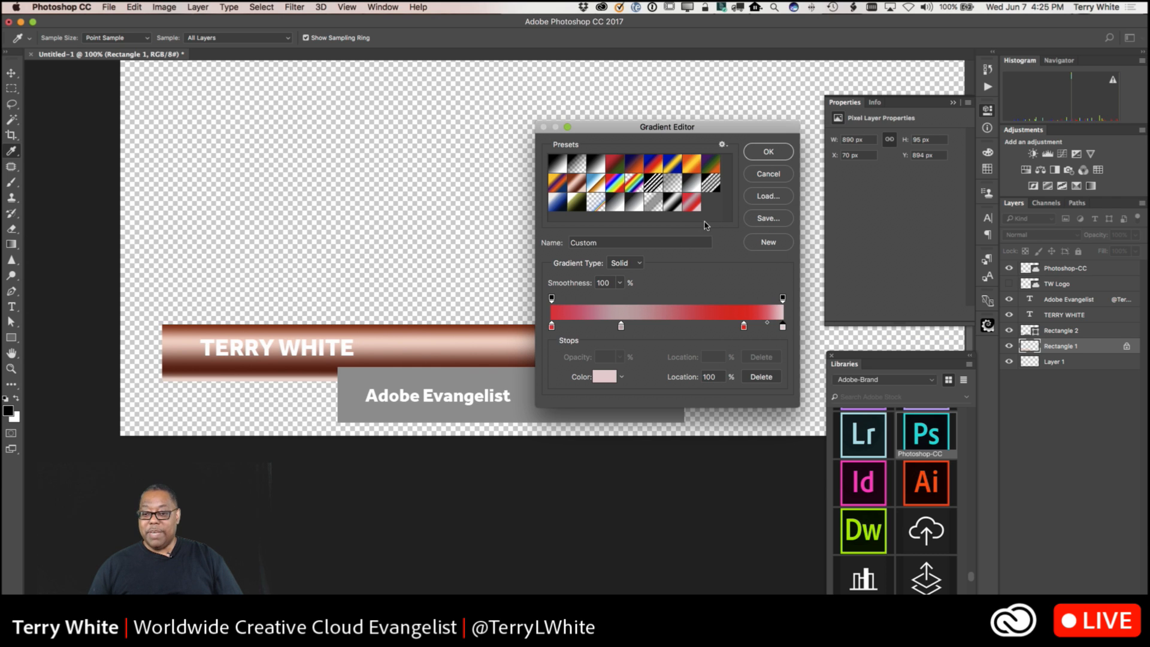
{"action": "left_click", "coordinate": [764, 153]}
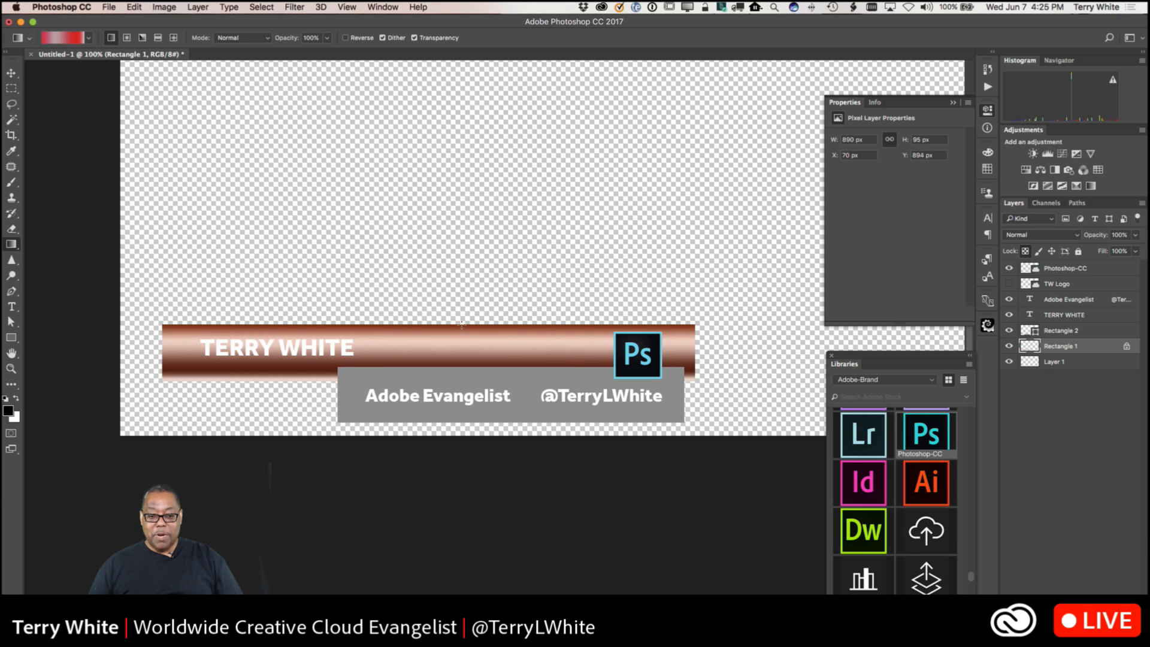
{"action": "left_click_drag", "start_coordinate": [462, 364], "coordinate": [461, 375]}
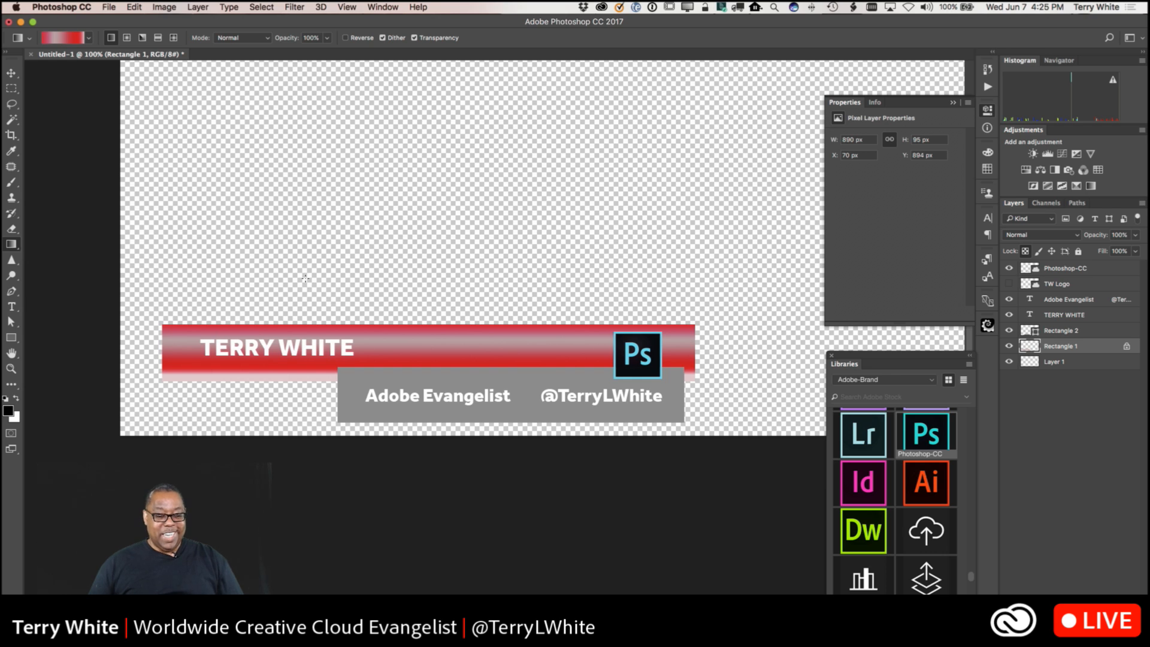
{"action": "left_click_drag", "start_coordinate": [404, 324], "coordinate": [399, 383]}
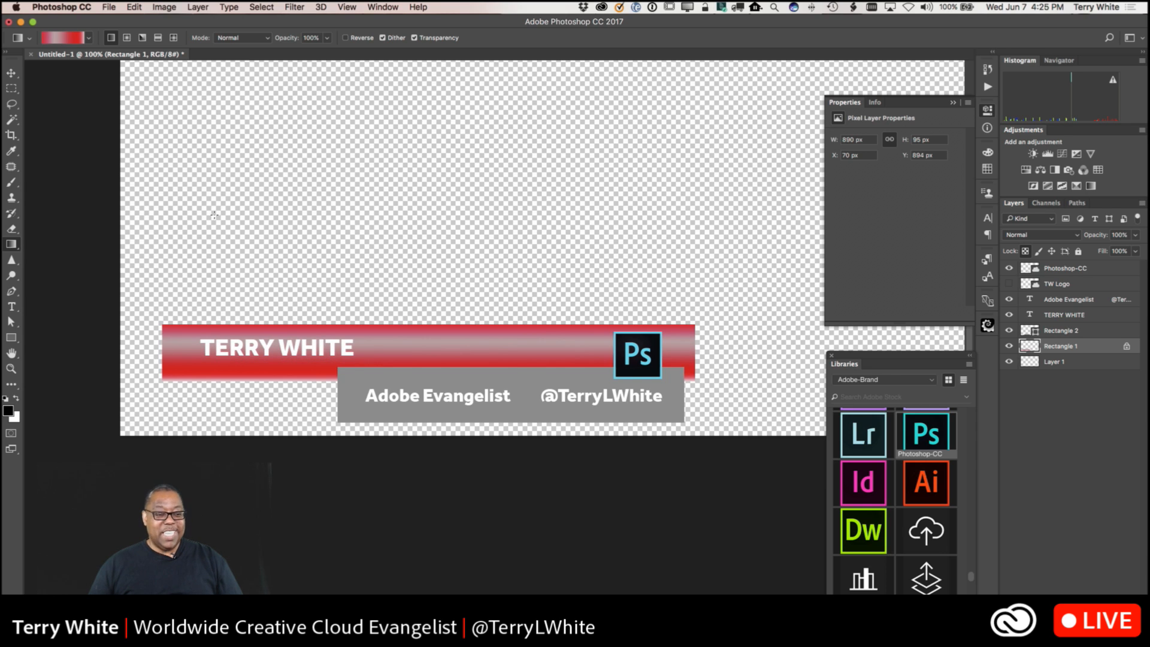
- Load the Copper gradient preset and inspect the colour of its stop at location 30%
{"action": "left_click", "coordinate": [54, 39]}
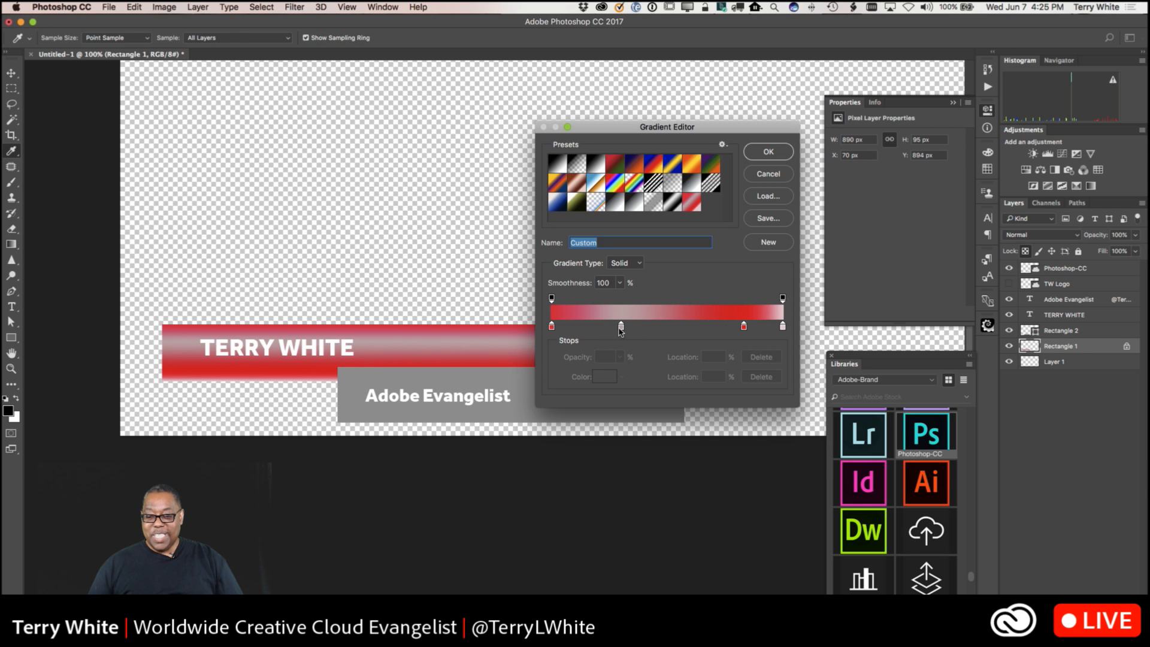
{"action": "left_click", "coordinate": [621, 326]}
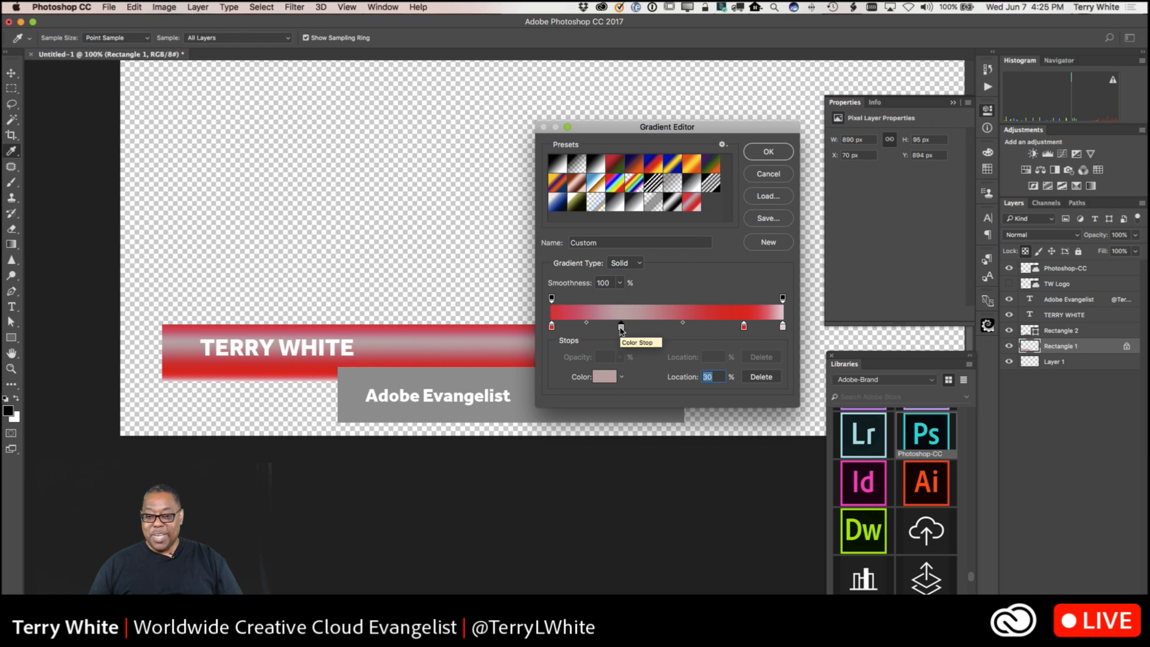
{"action": "left_click", "coordinate": [576, 184]}
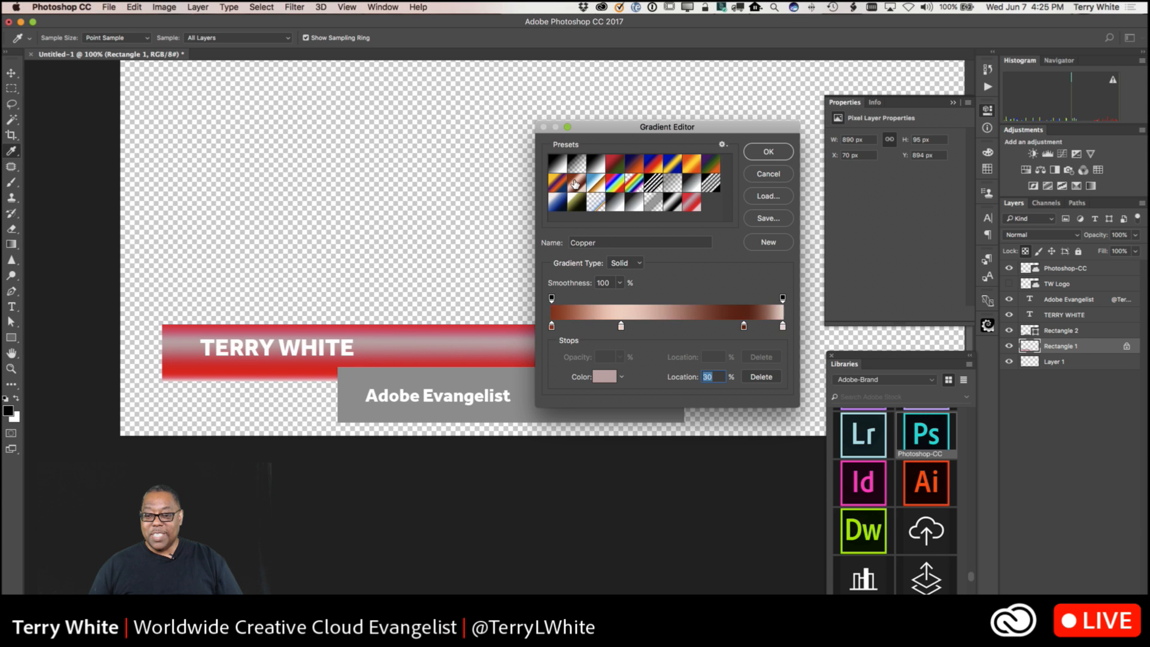
{"action": "left_click", "coordinate": [622, 327]}
{"action": "double_click", "coordinate": [621, 326]}
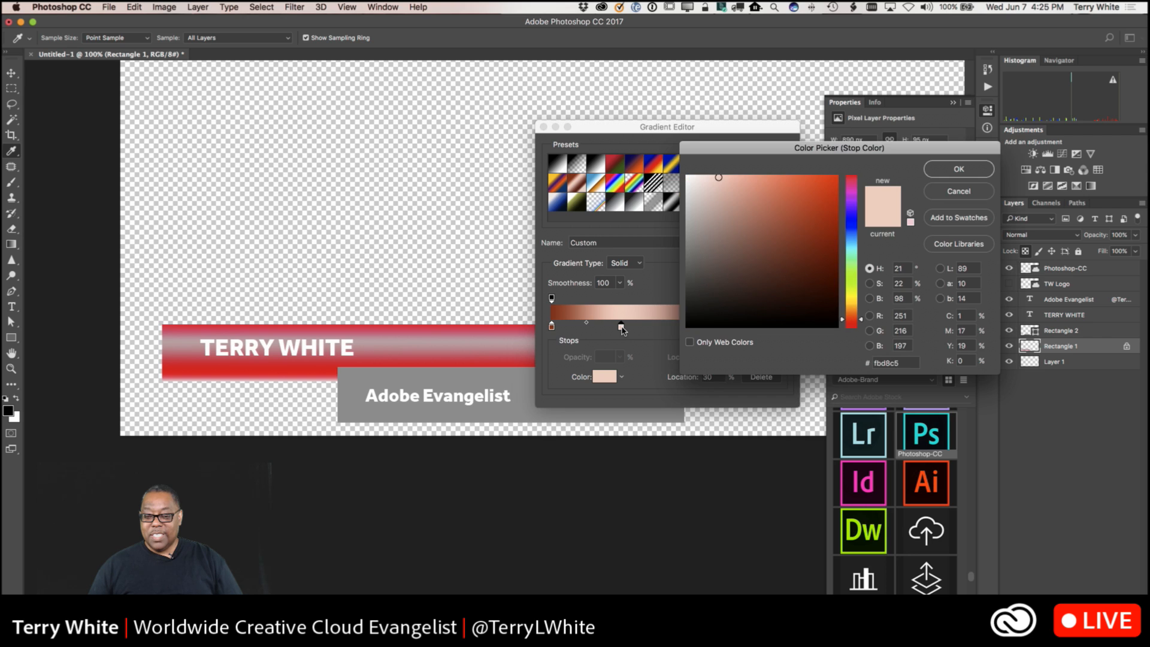
{"action": "left_click", "coordinate": [950, 182]}
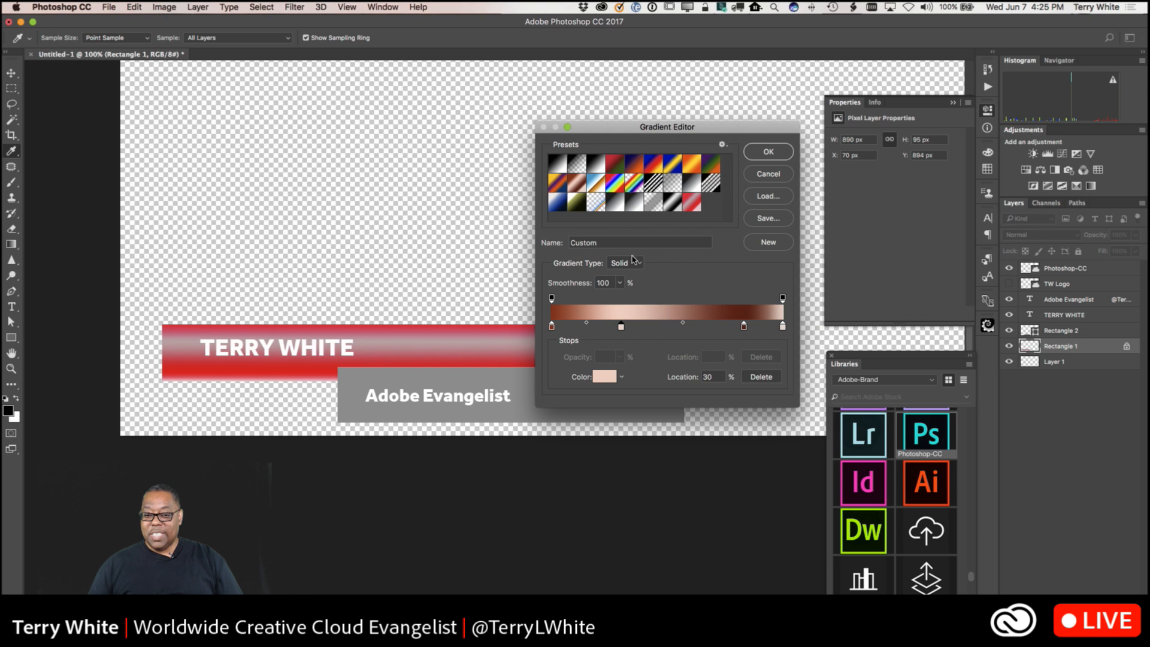
- Reload the saved red gradient, lighten its 30% stop to pale pink ffdada, and save the result as another new preset
{"action": "left_click", "coordinate": [694, 204]}
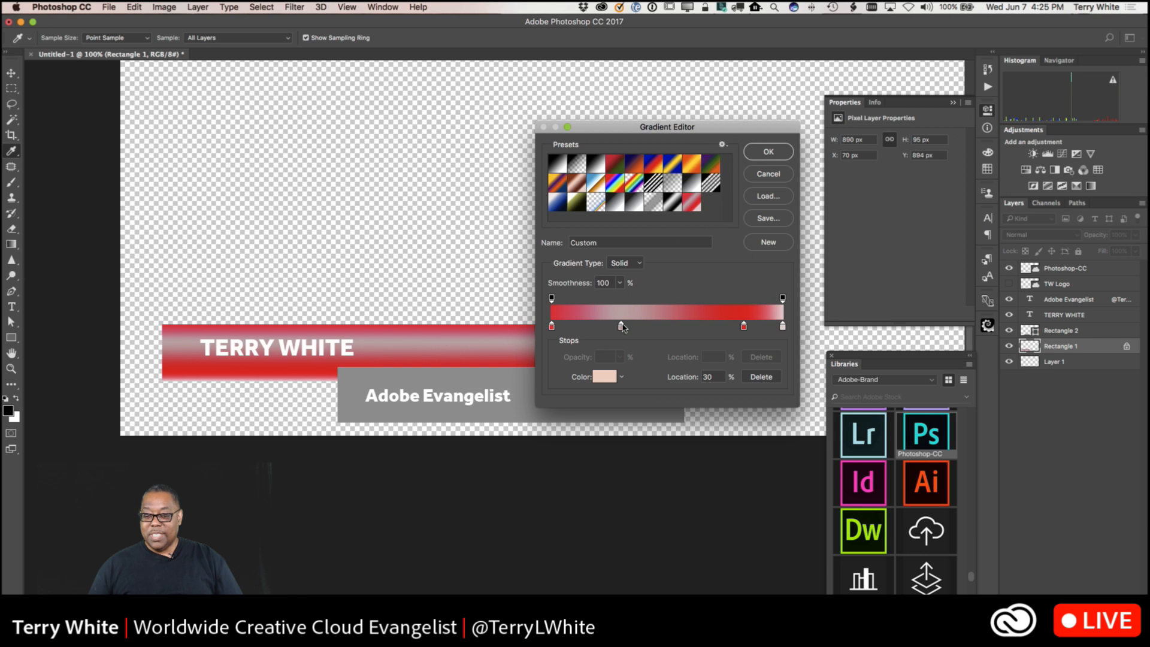
{"action": "left_click", "coordinate": [621, 327]}
{"action": "double_click", "coordinate": [621, 327]}
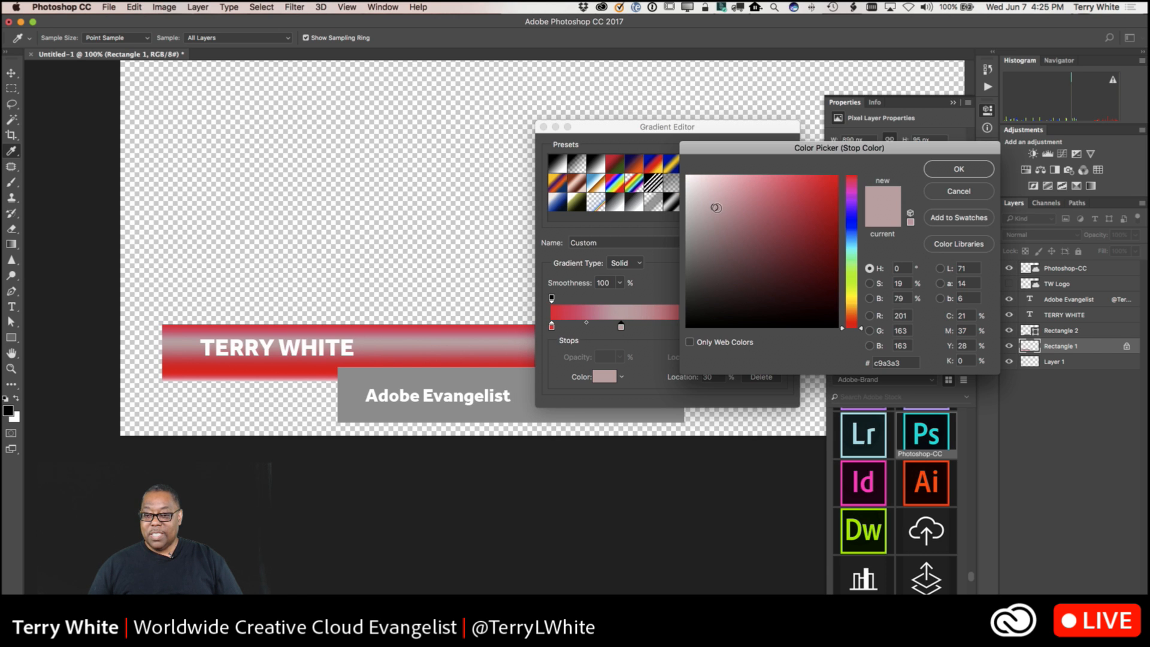
{"action": "left_click_drag", "start_coordinate": [715, 207], "coordinate": [705, 175]}
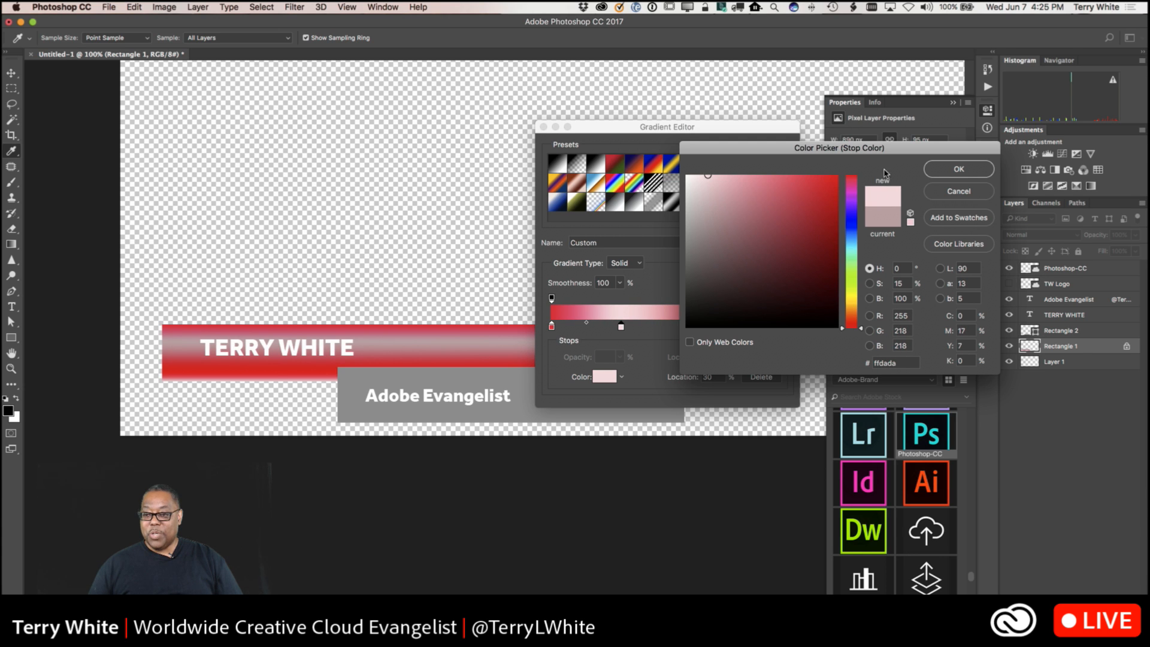
{"action": "left_click", "coordinate": [951, 170]}
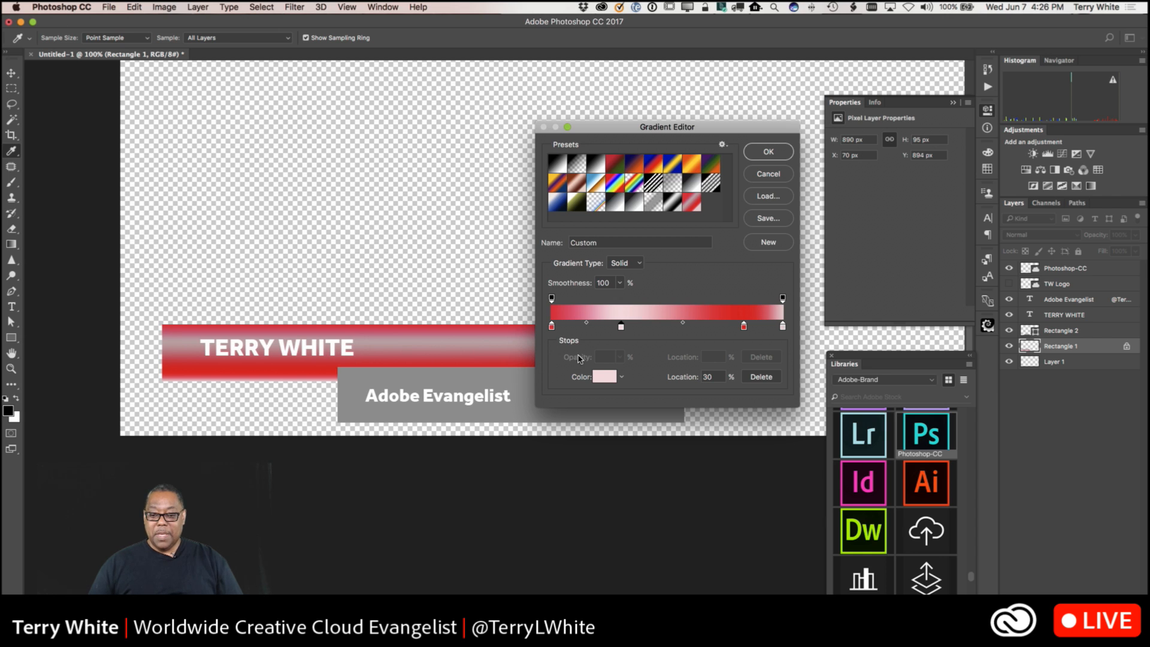
{"action": "left_click", "coordinate": [768, 244]}
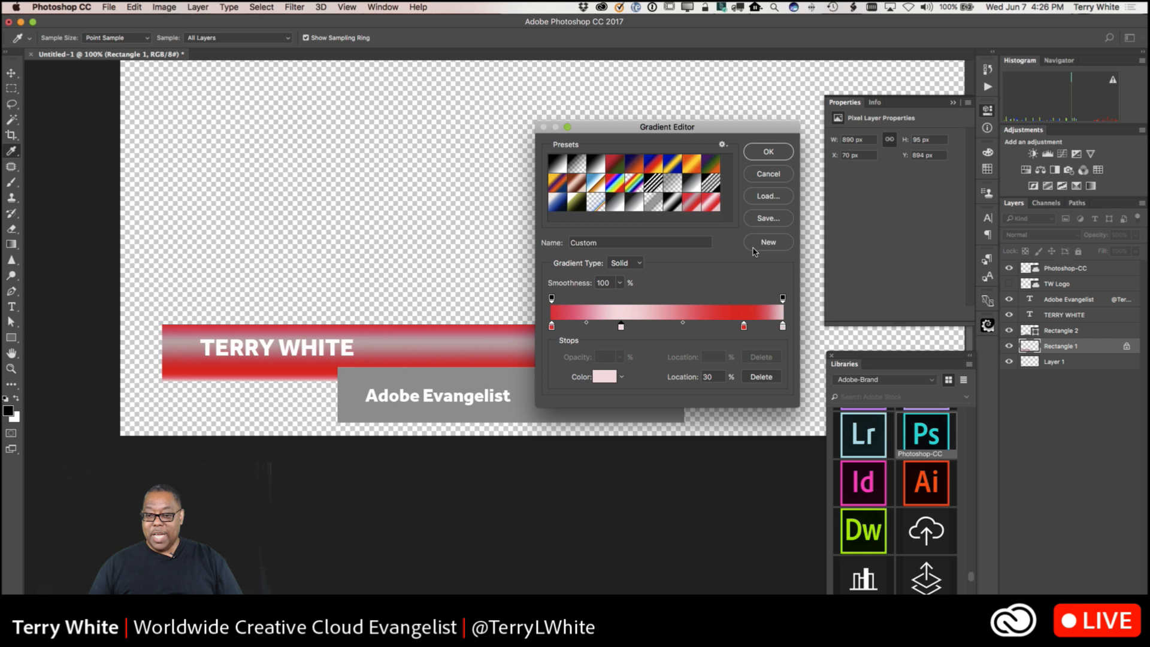
{"action": "left_click", "coordinate": [769, 152]}
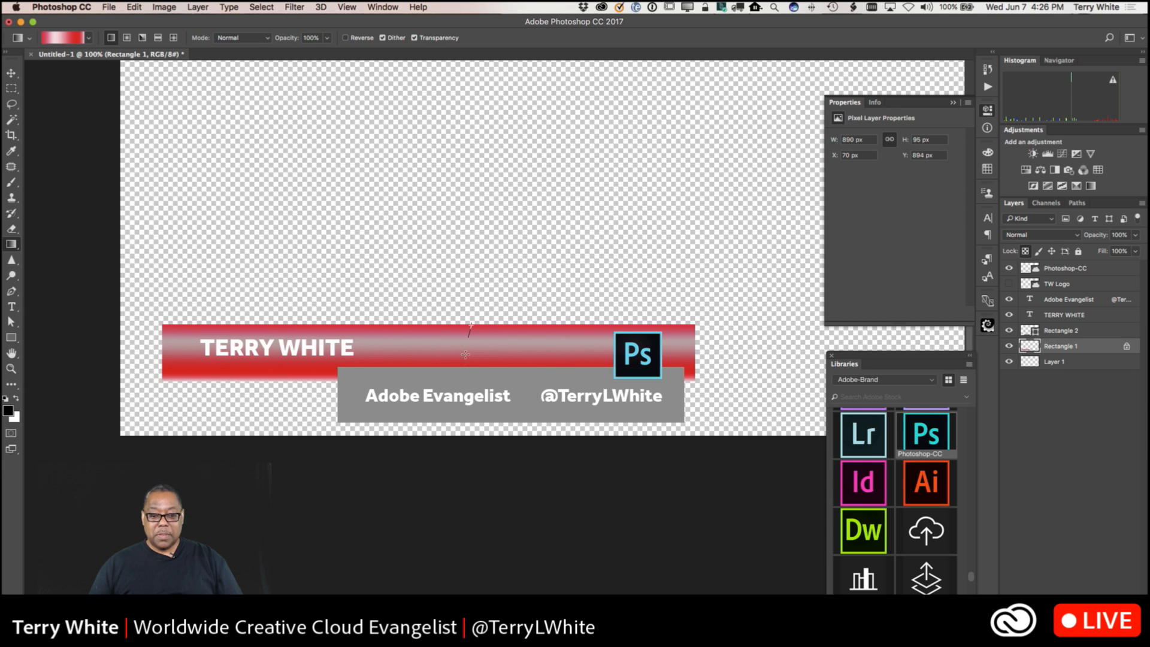
- Redraw the lightened red gradient vertically over the name bar, running from its top edge down into the grey bar
{"action": "left_click_drag", "start_coordinate": [471, 324], "coordinate": [472, 374]}
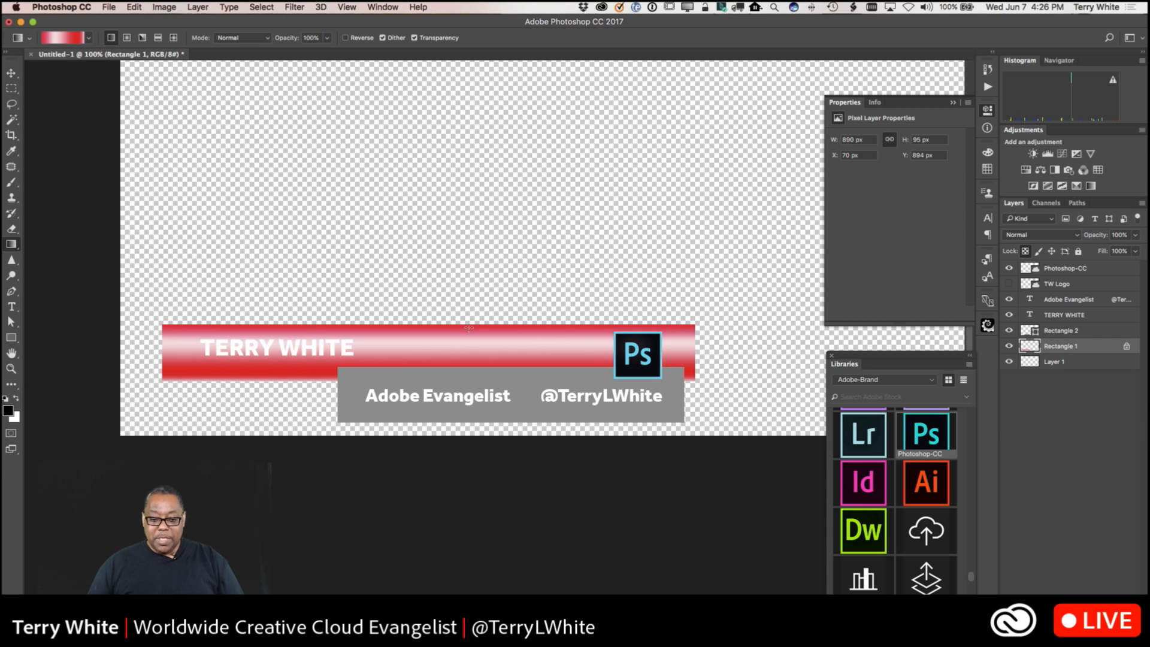
{"action": "left_click_drag", "start_coordinate": [467, 351], "coordinate": [476, 360]}
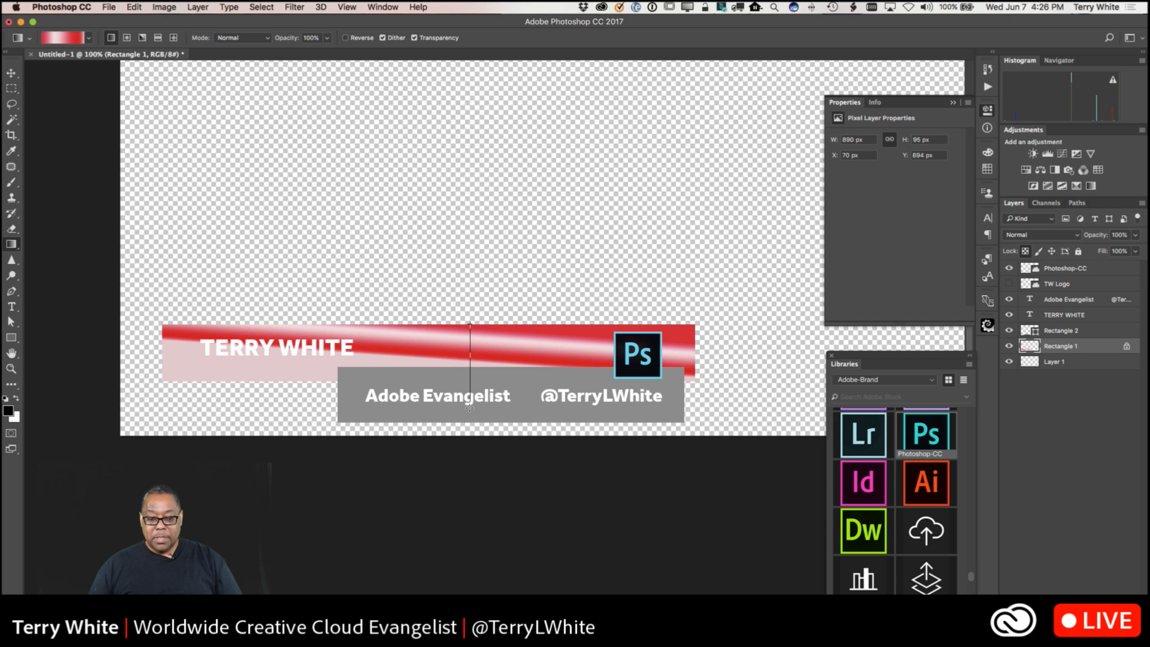
{"action": "left_click_drag", "start_coordinate": [470, 409], "coordinate": [472, 408]}
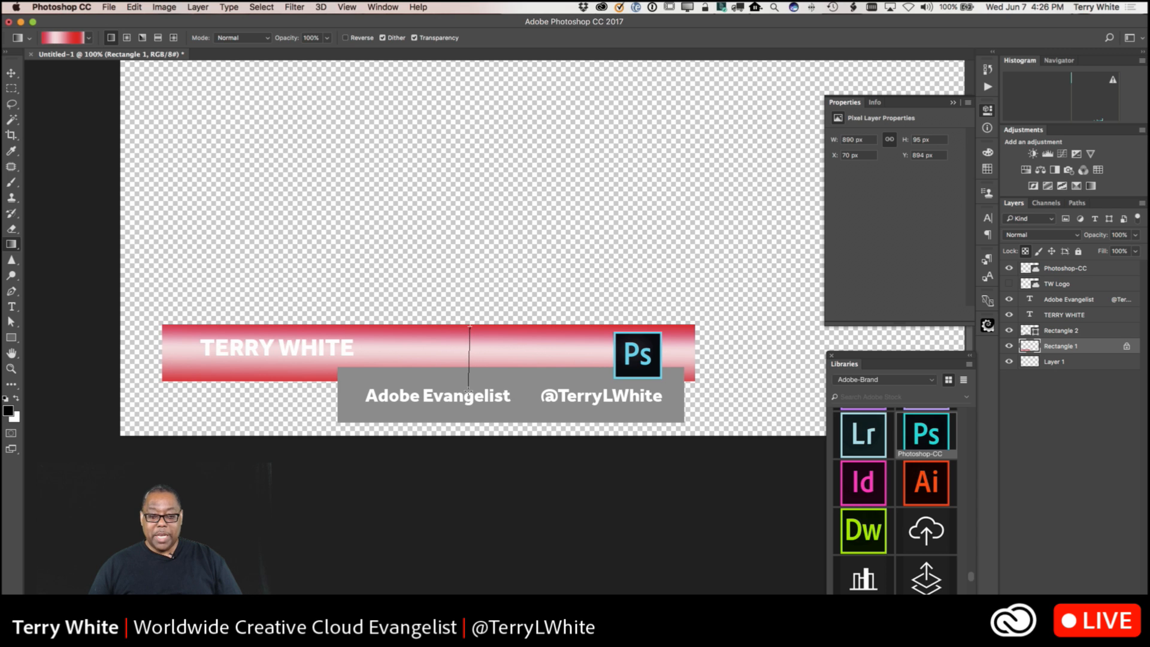
{"action": "left_click_drag", "start_coordinate": [468, 392], "coordinate": [471, 414]}
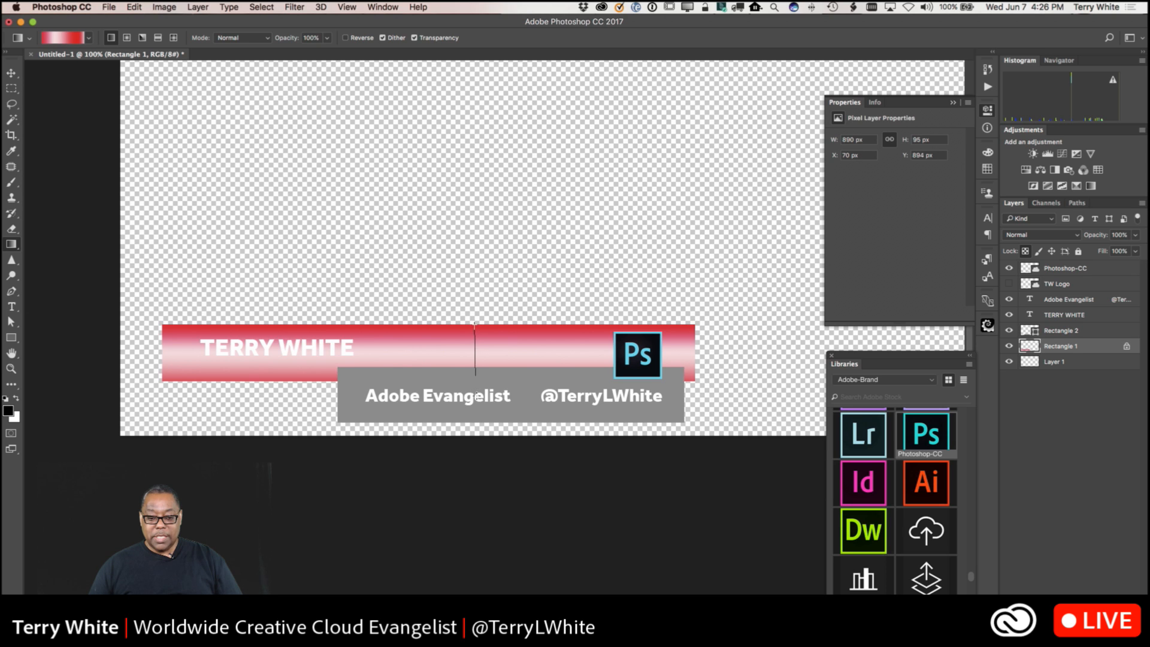
{"action": "left_click_drag", "start_coordinate": [477, 395], "coordinate": [474, 403]}
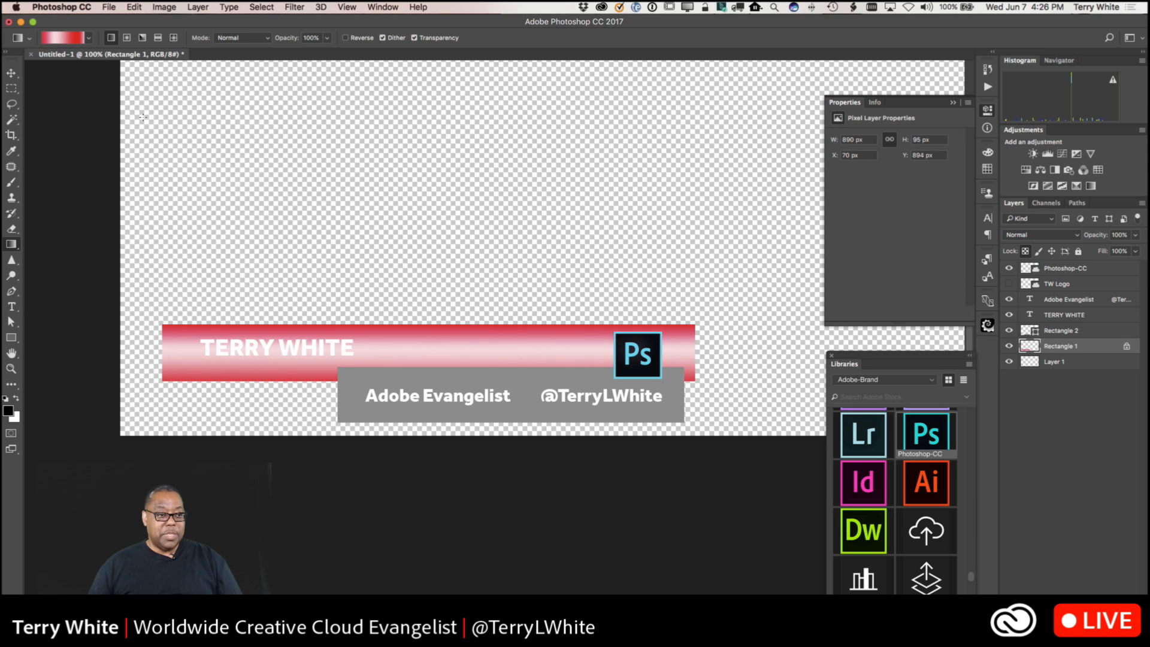
- Darken the red gradient's 30% stop to pink feb4b4 and redraw the gradient vertically over the name bar
{"action": "left_click", "coordinate": [69, 38]}
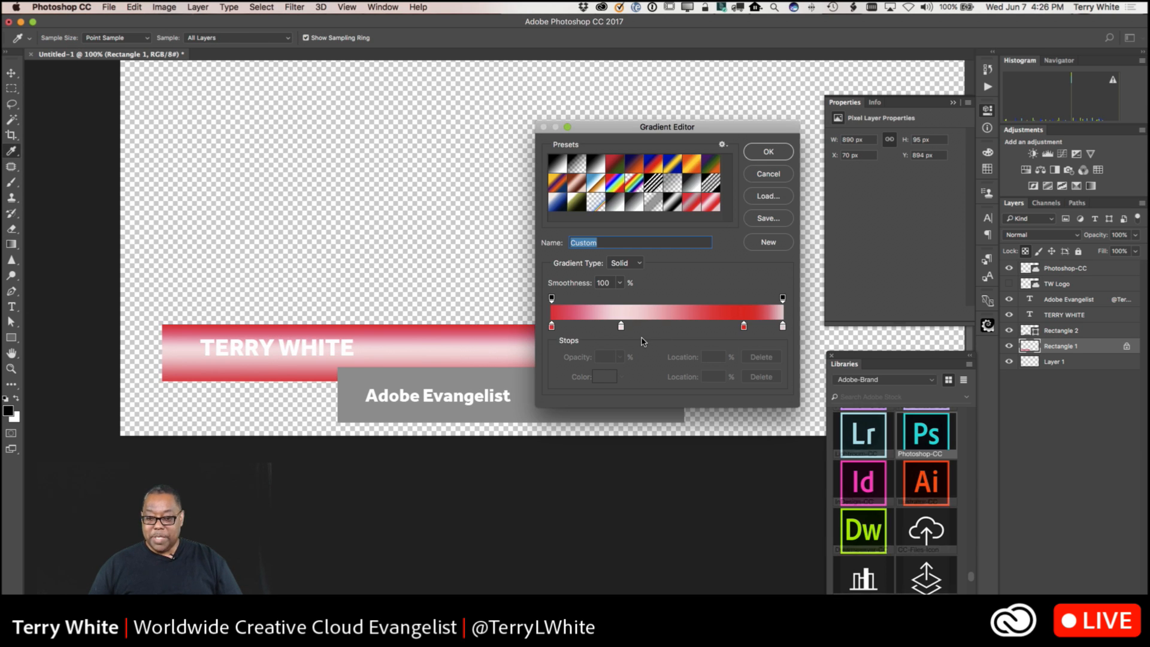
{"action": "left_click", "coordinate": [621, 327]}
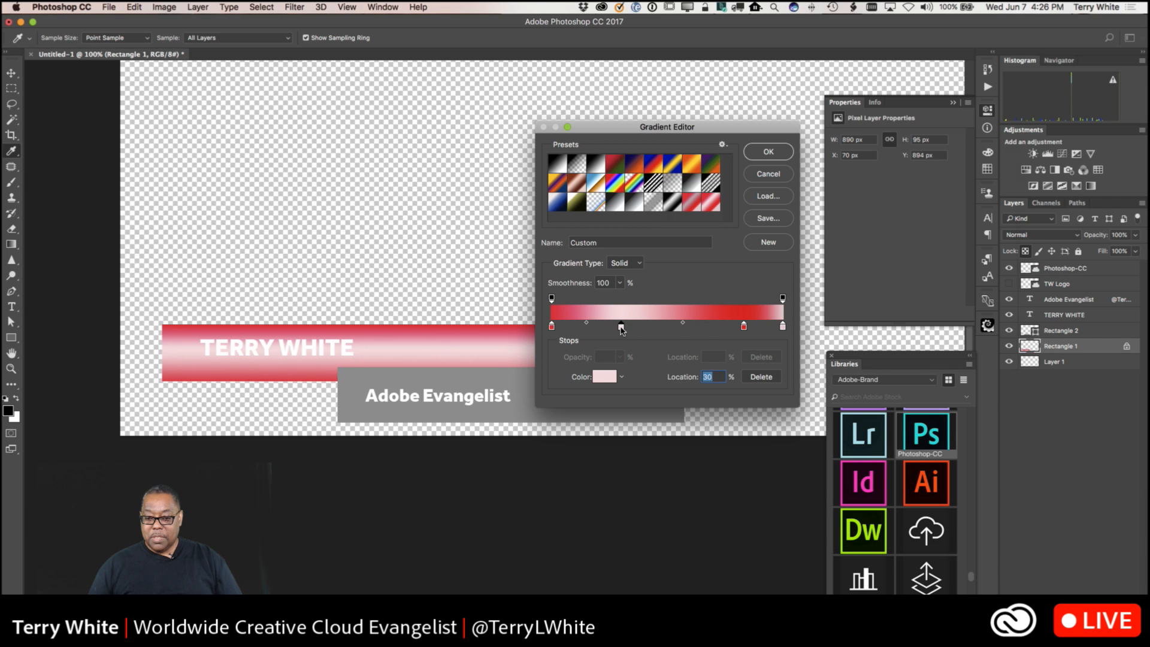
{"action": "double_click", "coordinate": [621, 327]}
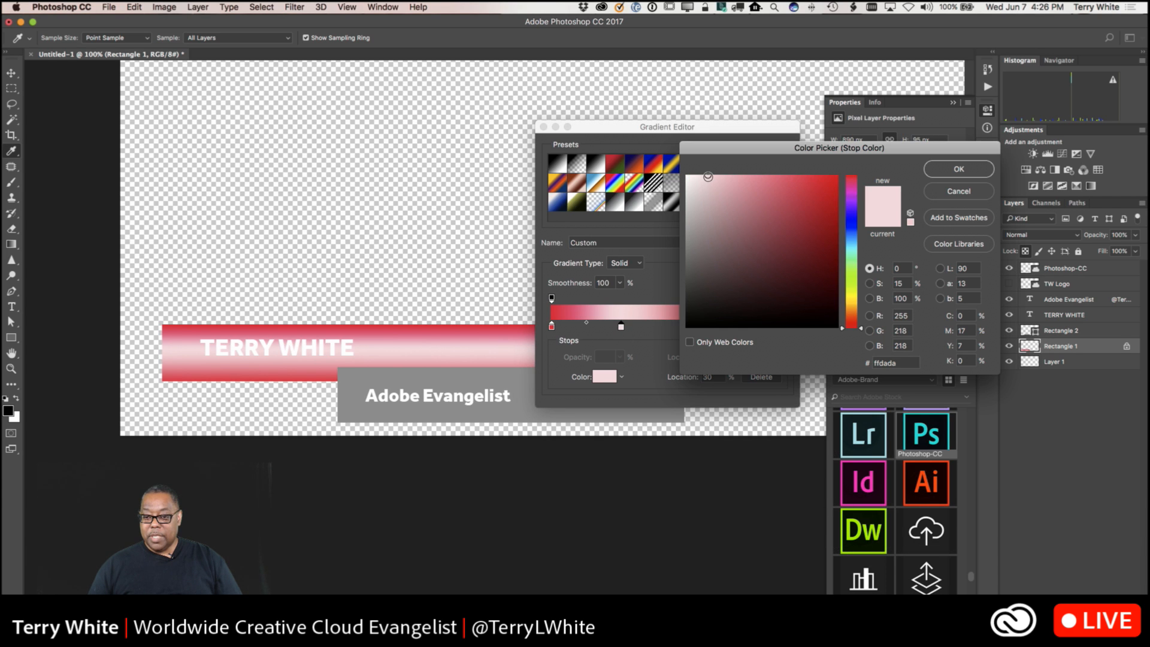
{"action": "left_click_drag", "start_coordinate": [708, 176], "coordinate": [730, 175]}
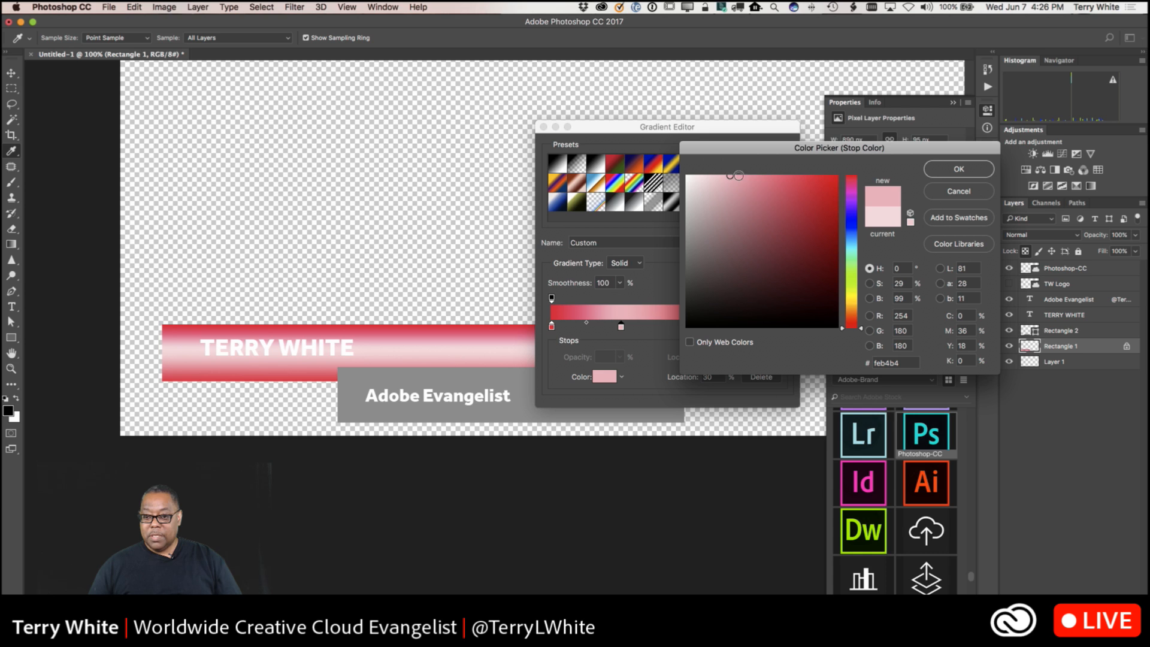
{"action": "left_click", "coordinate": [957, 170]}
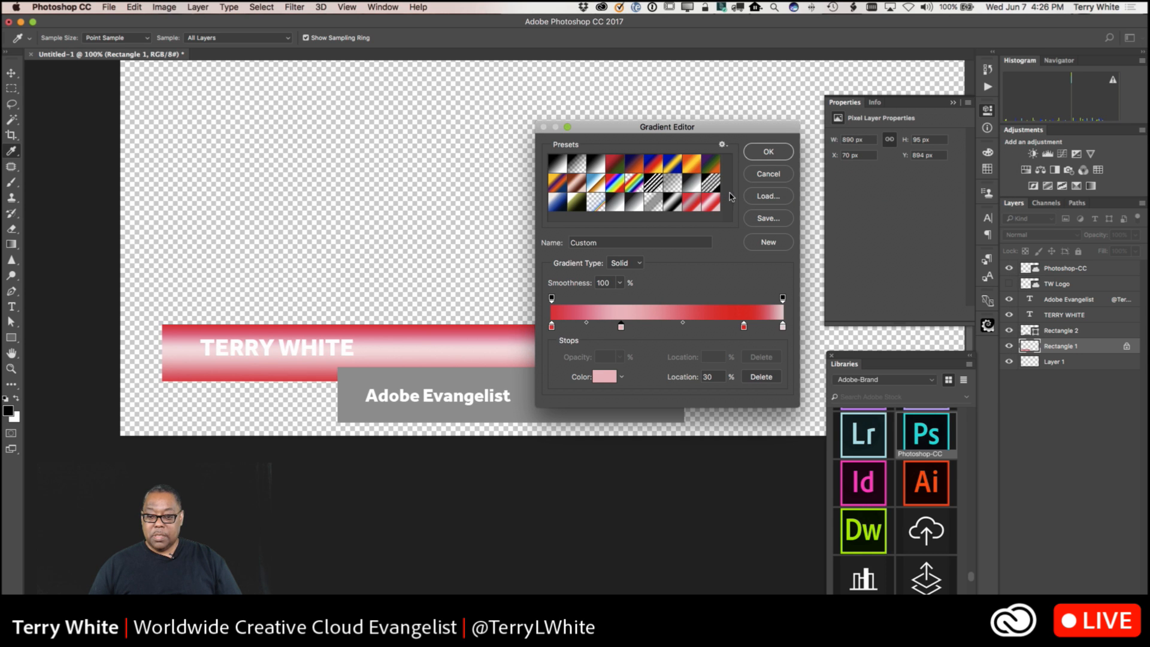
{"action": "left_click", "coordinate": [772, 154]}
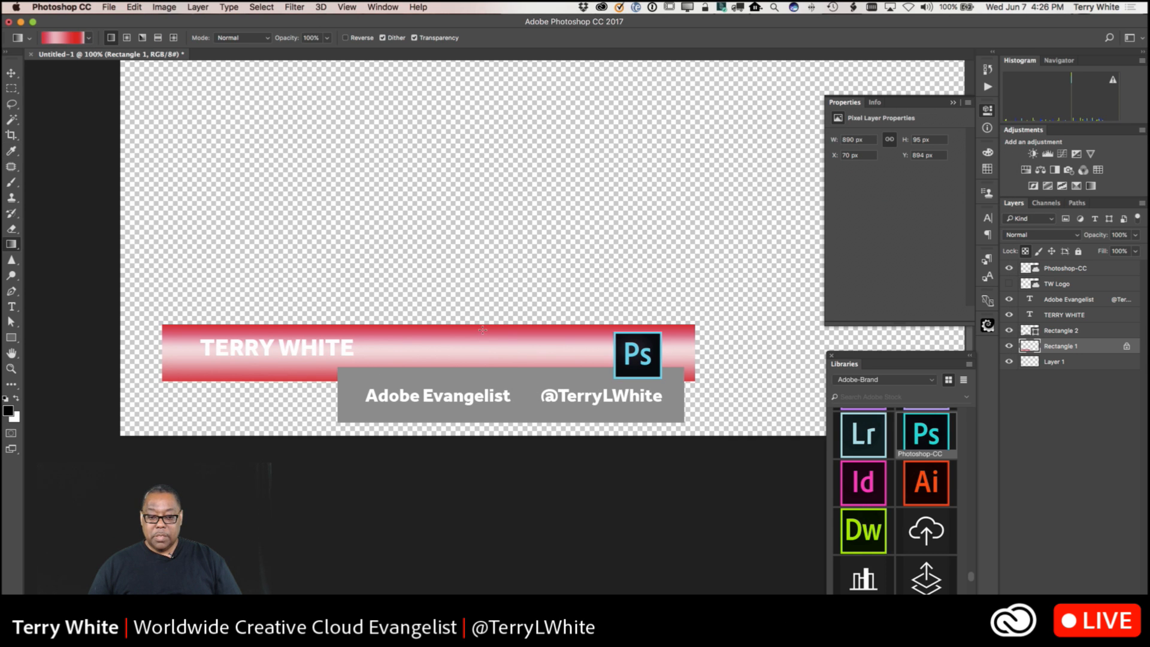
{"action": "left_click_drag", "start_coordinate": [466, 337], "coordinate": [465, 387]}
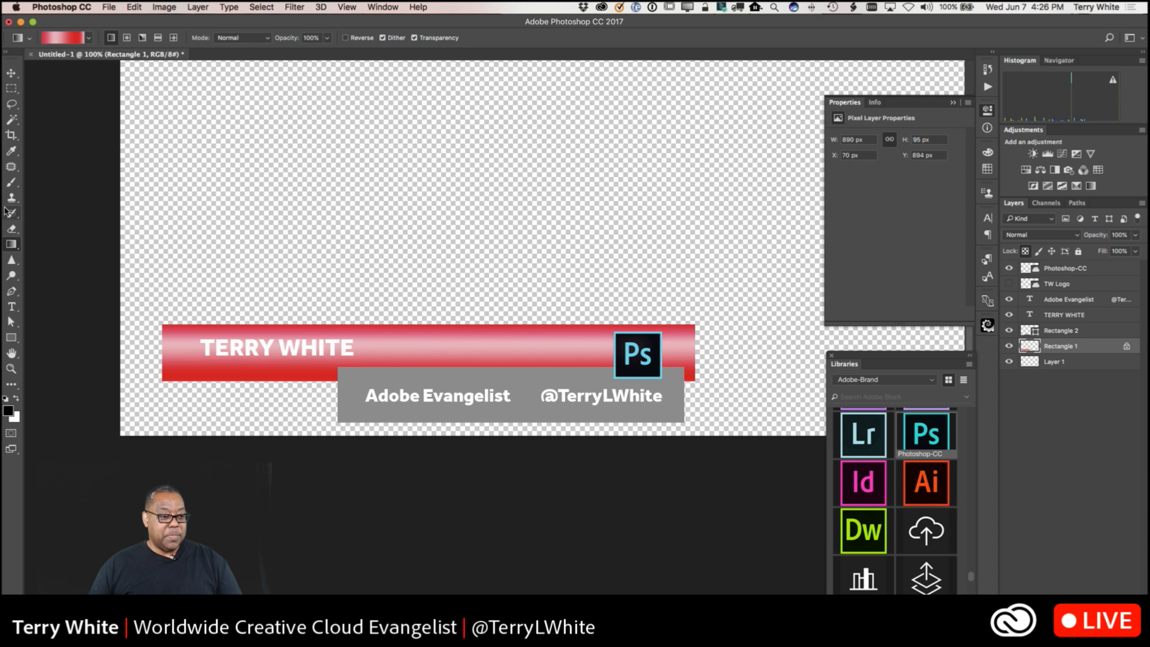
- Add a new layer and select a narrow strip about 14 x 97 px against the red name bar's right end
{"action": "left_click", "coordinate": [12, 88]}
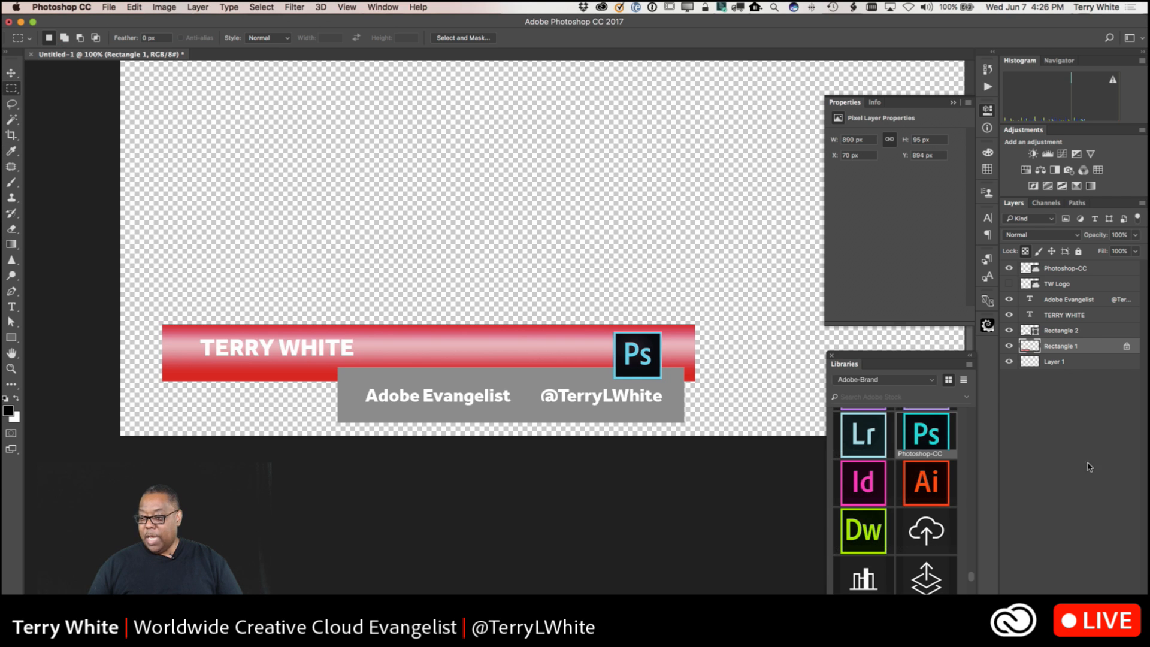
{"action": "key", "text": "super+shift+alt+n"}
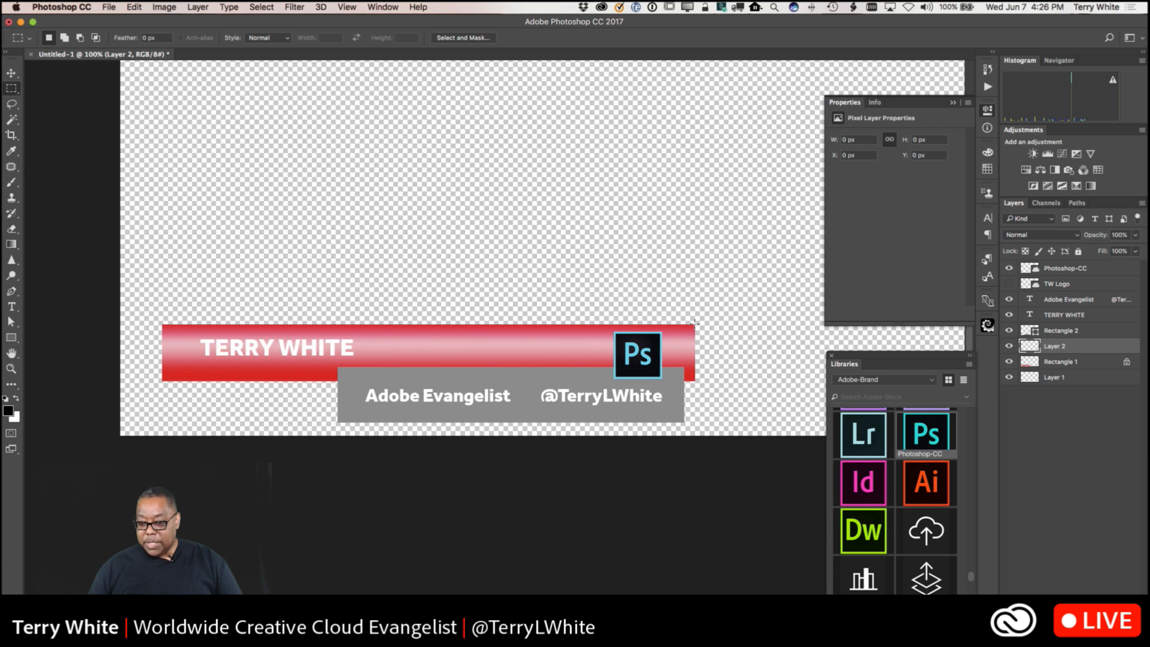
{"action": "left_click_drag", "start_coordinate": [696, 324], "coordinate": [701, 380]}
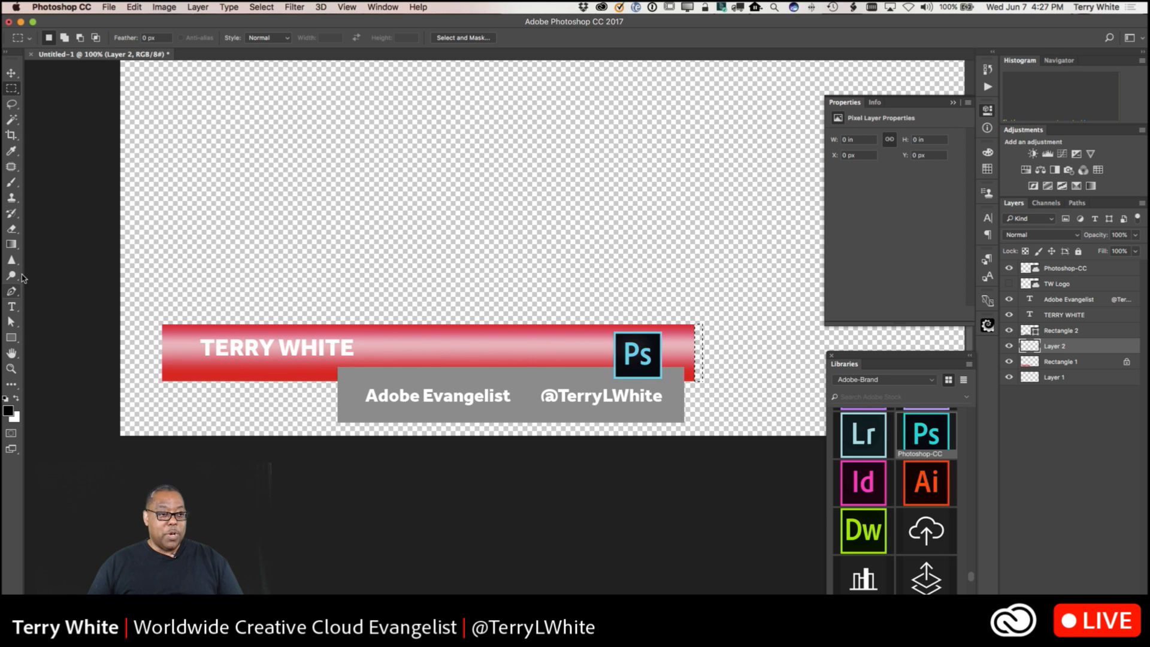
- Fill the selected strip vertically with the Gray Value Stripes gradient preset
{"action": "key", "text": "g"}
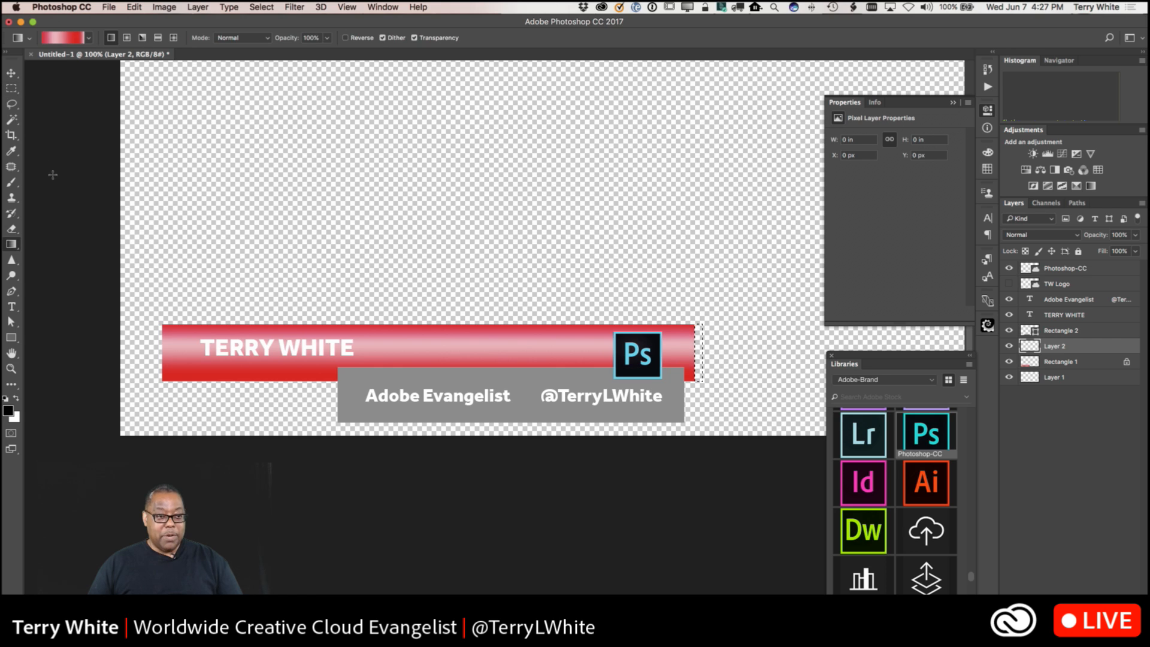
{"action": "left_click", "coordinate": [89, 39]}
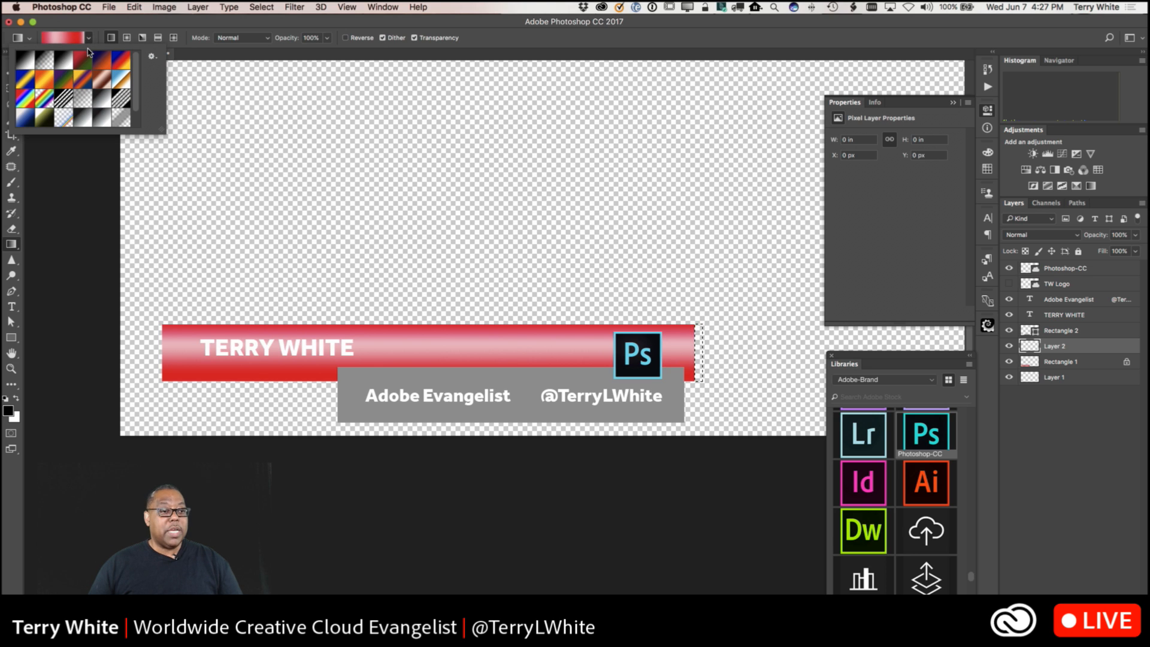
{"action": "left_click", "coordinate": [102, 105]}
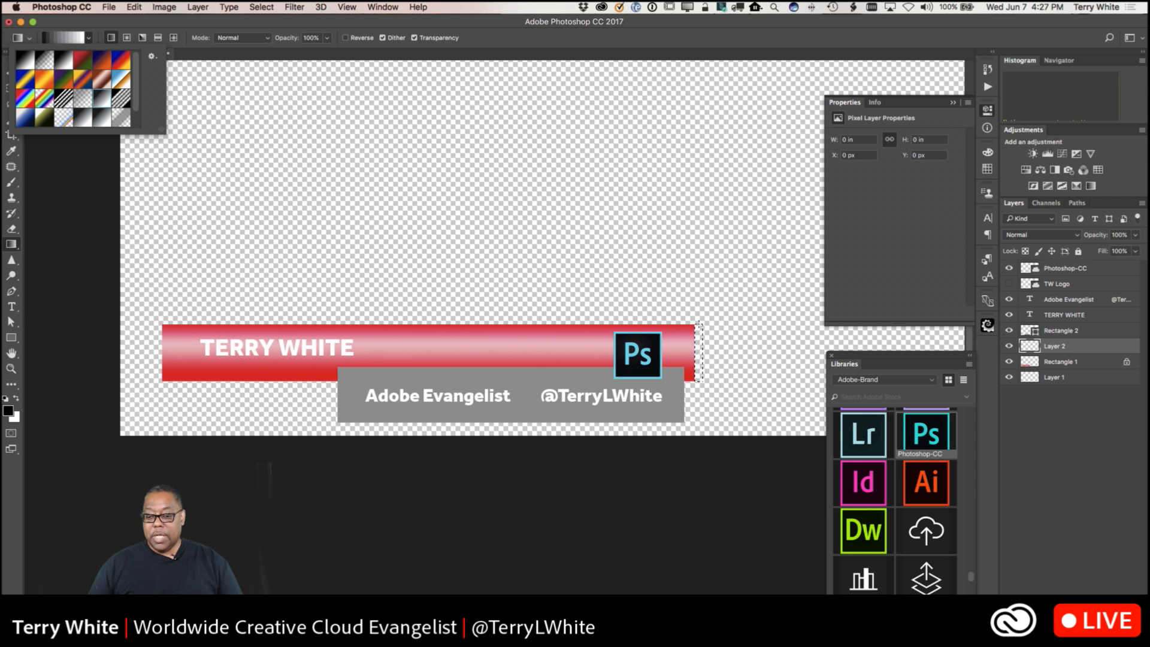
{"action": "key", "text": "Return"}
{"action": "mouse_move", "coordinate": [698, 382]}
{"action": "left_mouse_down"}
{"action": "mouse_move", "coordinate": [700, 325]}
{"action": "mouse_move", "coordinate": [698, 379]}
{"action": "left_mouse_up"}
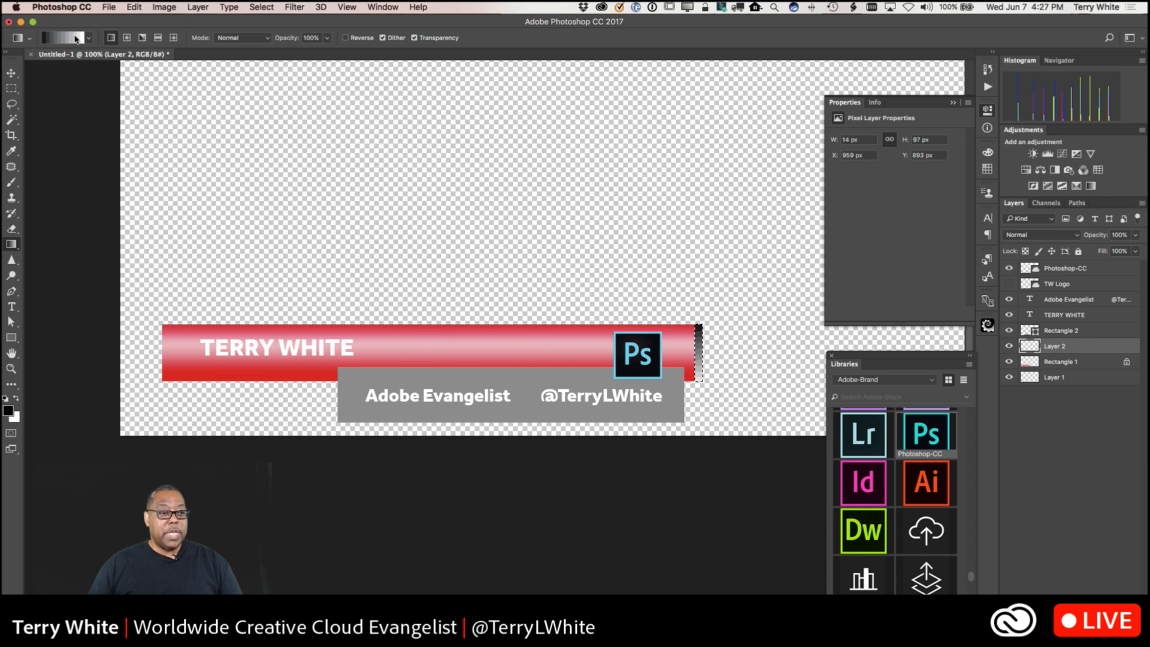
- Load the Black, White gradient preset, move its white stop to 56% and add a black stop at the 100% end
{"action": "left_click", "coordinate": [76, 39]}
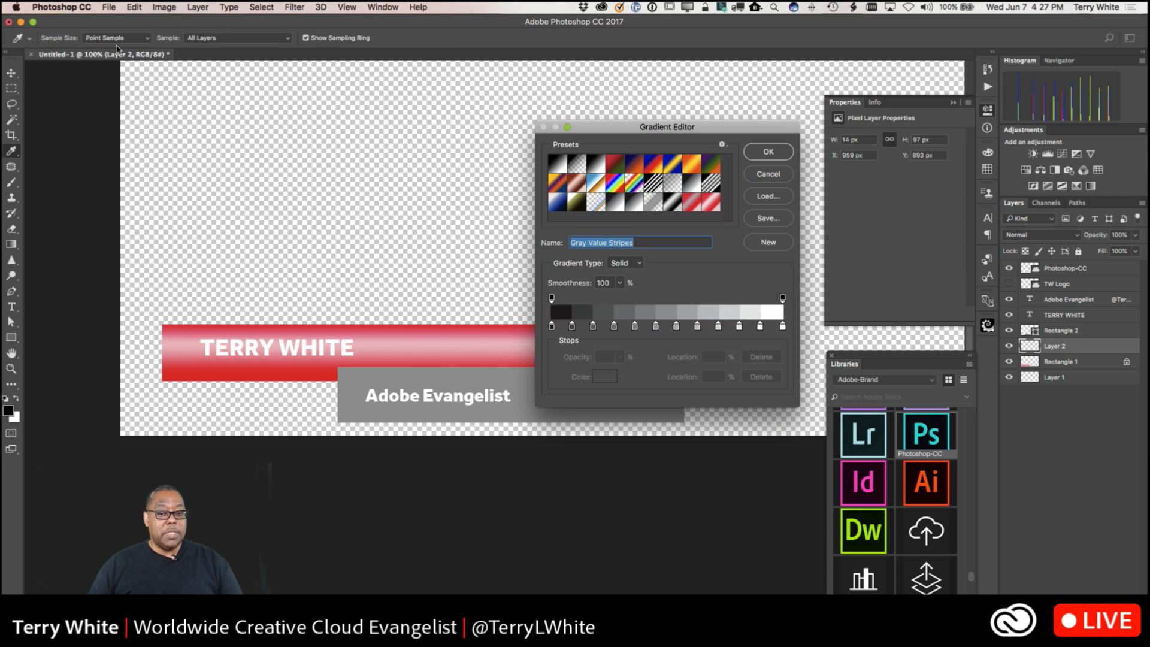
{"action": "left_click", "coordinate": [596, 169]}
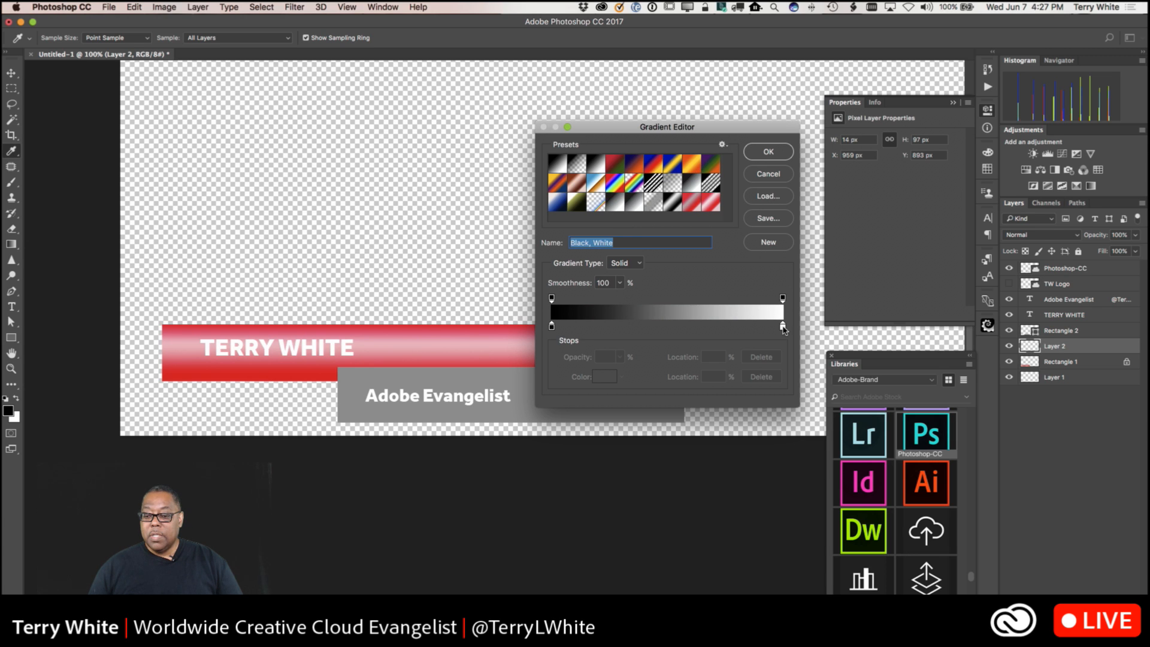
{"action": "left_click_drag", "start_coordinate": [781, 329], "coordinate": [680, 327]}
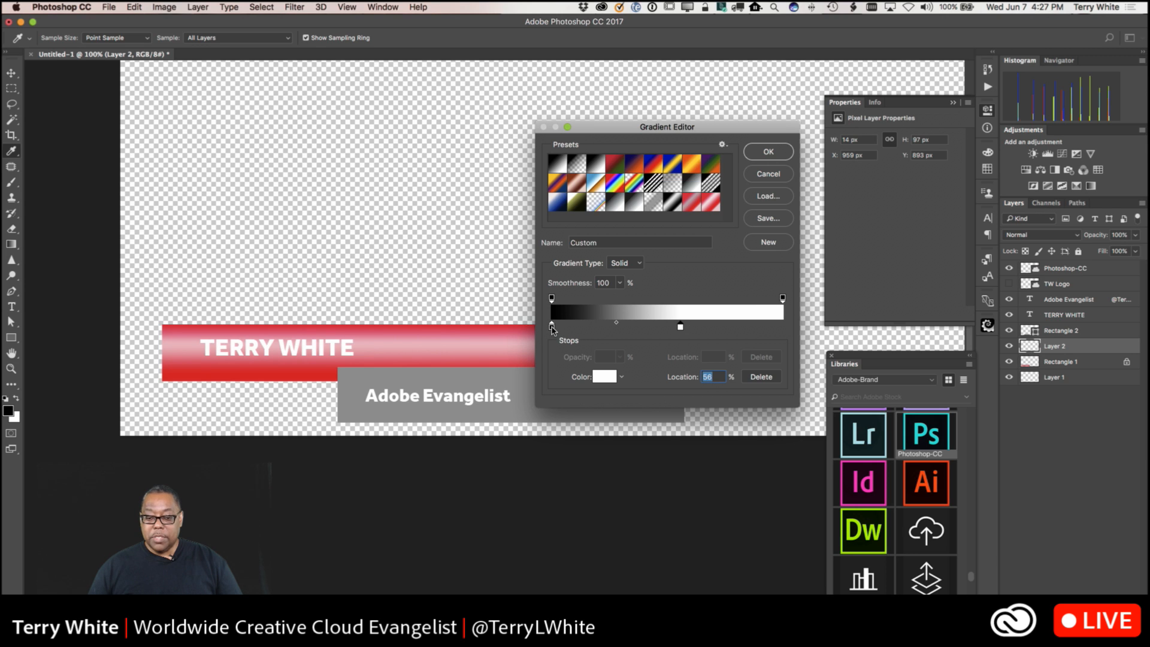
{"action": "left_click_drag", "start_coordinate": [551, 328], "coordinate": [786, 325]}
- Move the gradient's opacity midpoint to 78% and set the opacity stops to 70% at the start and 86% at the end
{"action": "left_click", "coordinate": [782, 298]}
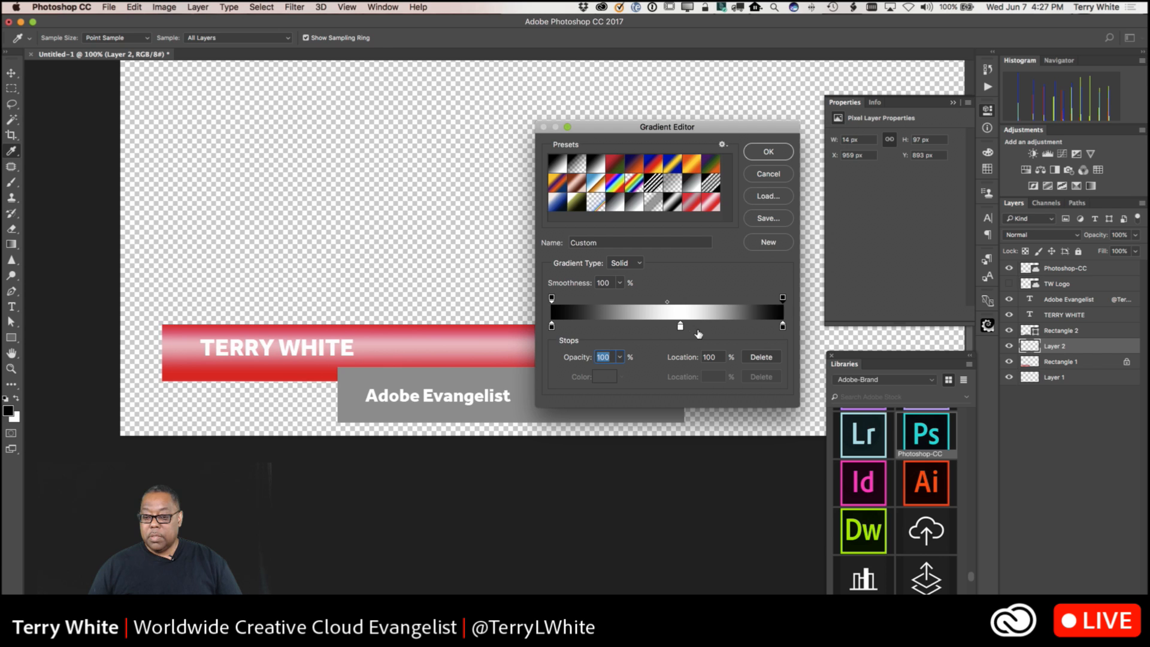
{"action": "left_click_drag", "start_coordinate": [667, 303], "coordinate": [732, 303]}
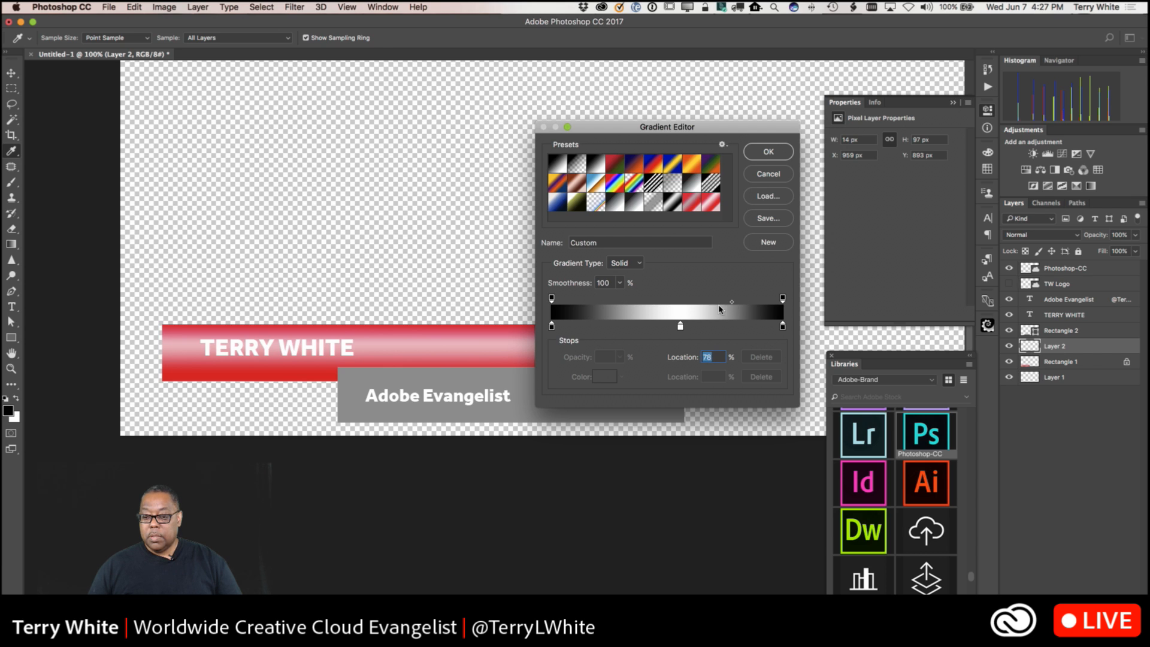
{"action": "left_click", "coordinate": [606, 299]}
{"action": "left_click", "coordinate": [552, 298]}
{"action": "left_click", "coordinate": [620, 357]}
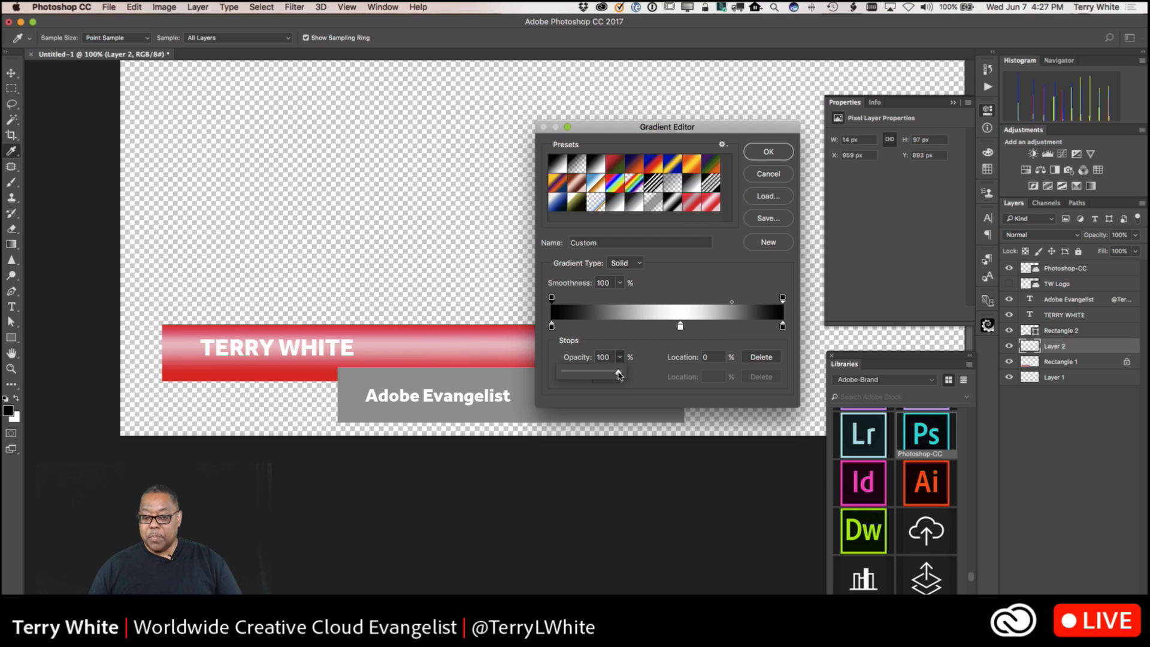
{"action": "mouse_move", "coordinate": [619, 373]}
{"action": "left_mouse_down"}
{"action": "mouse_move", "coordinate": [592, 375]}
{"action": "mouse_move", "coordinate": [603, 375]}
{"action": "left_mouse_up"}
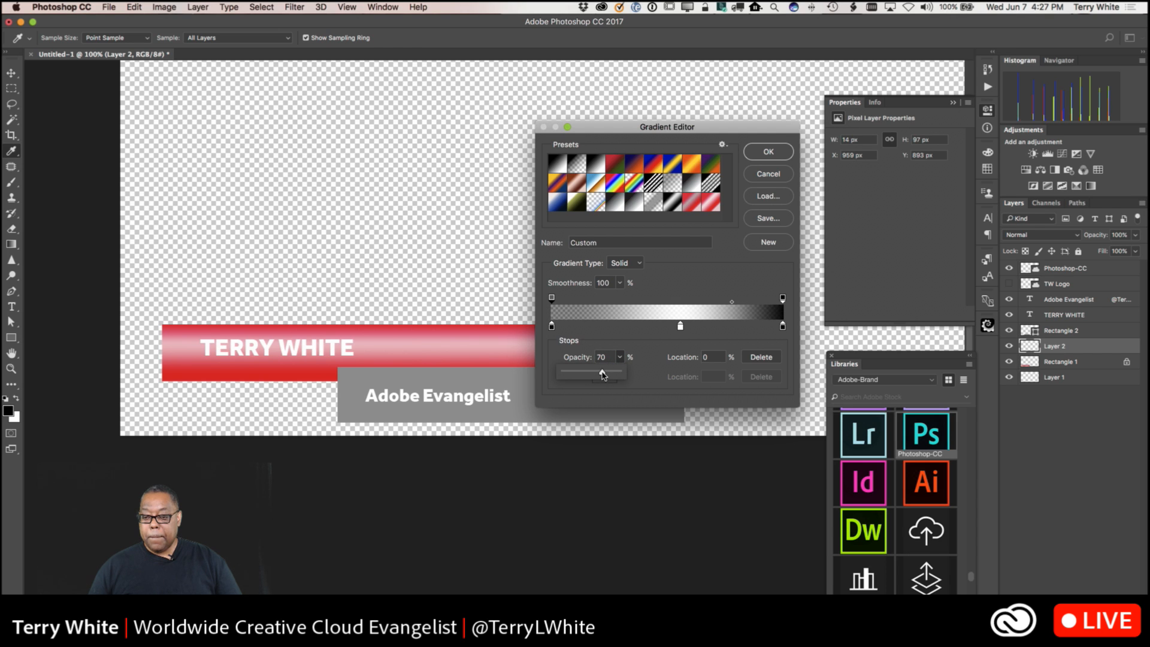
{"action": "left_click", "coordinate": [783, 299]}
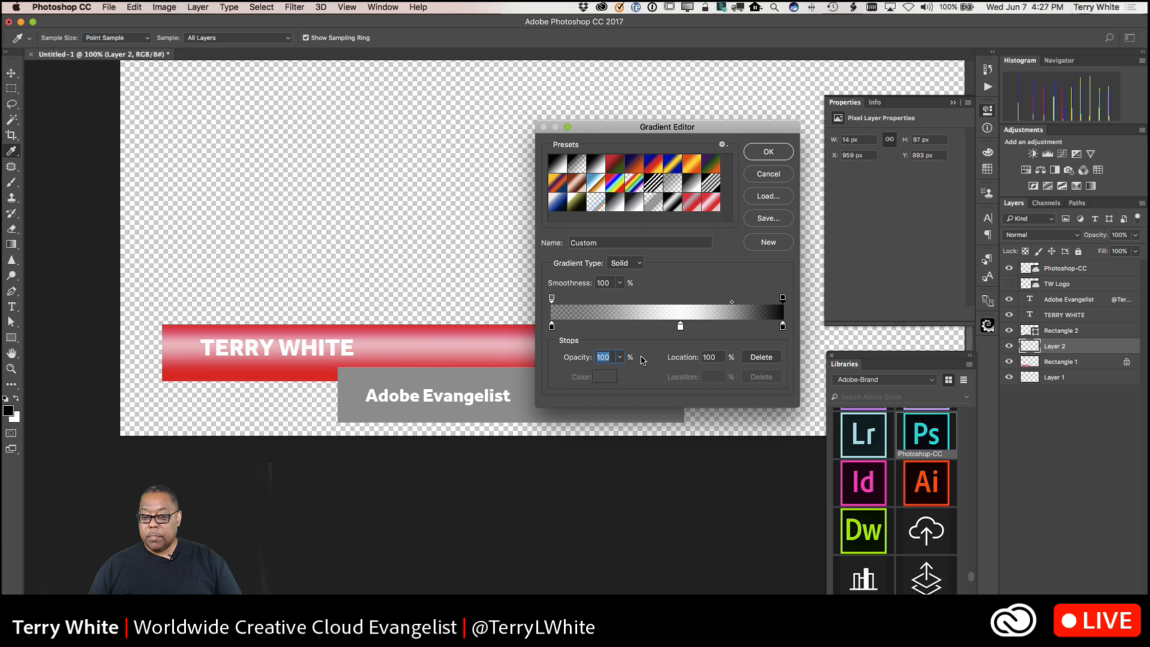
{"action": "left_click", "coordinate": [620, 357]}
{"action": "left_click_drag", "start_coordinate": [620, 374], "coordinate": [611, 374]}
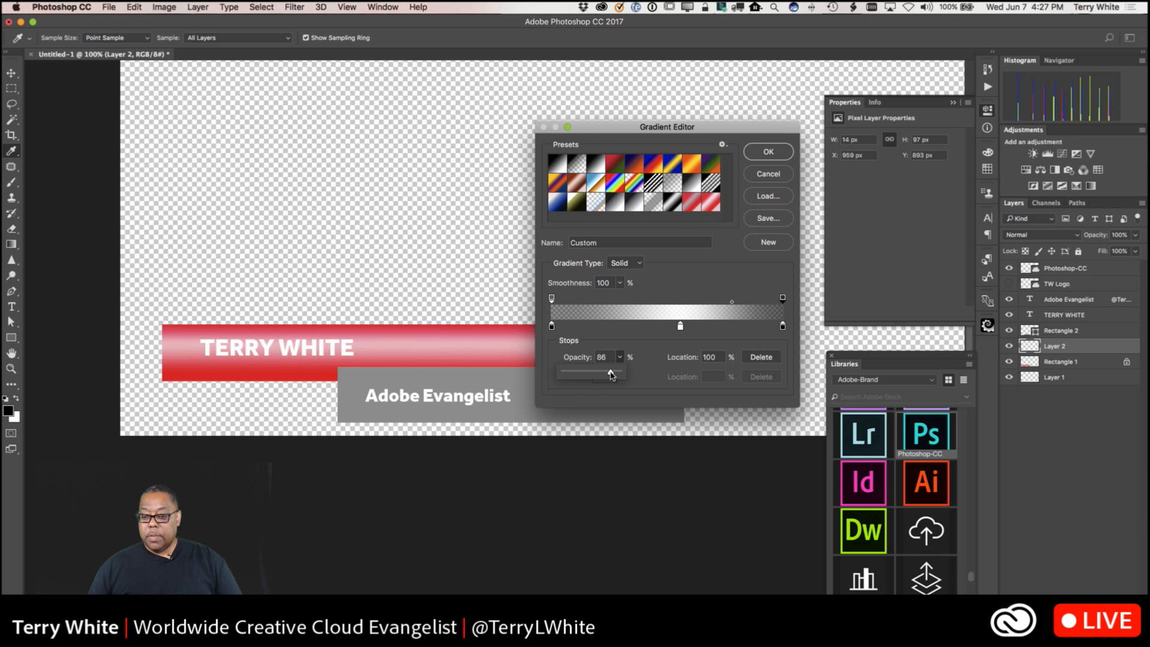
- Save the black and white gradient as a new preset and apply it from top to bottom of the selected strip, then deselect
{"action": "left_click", "coordinate": [768, 241]}
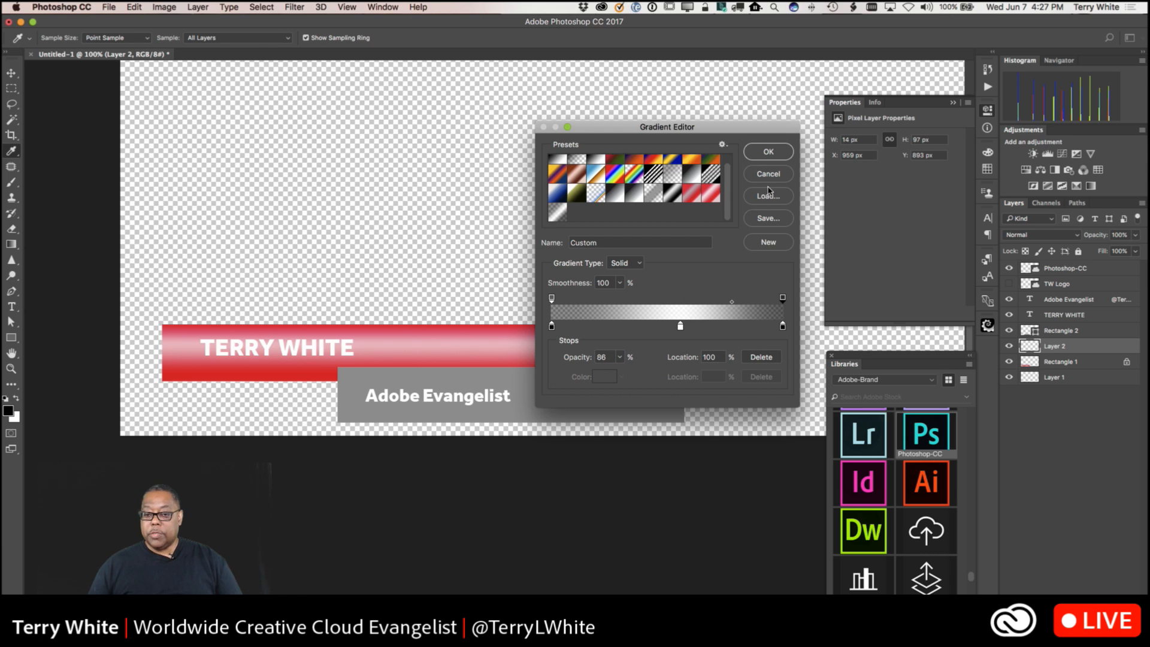
{"action": "left_click", "coordinate": [772, 155]}
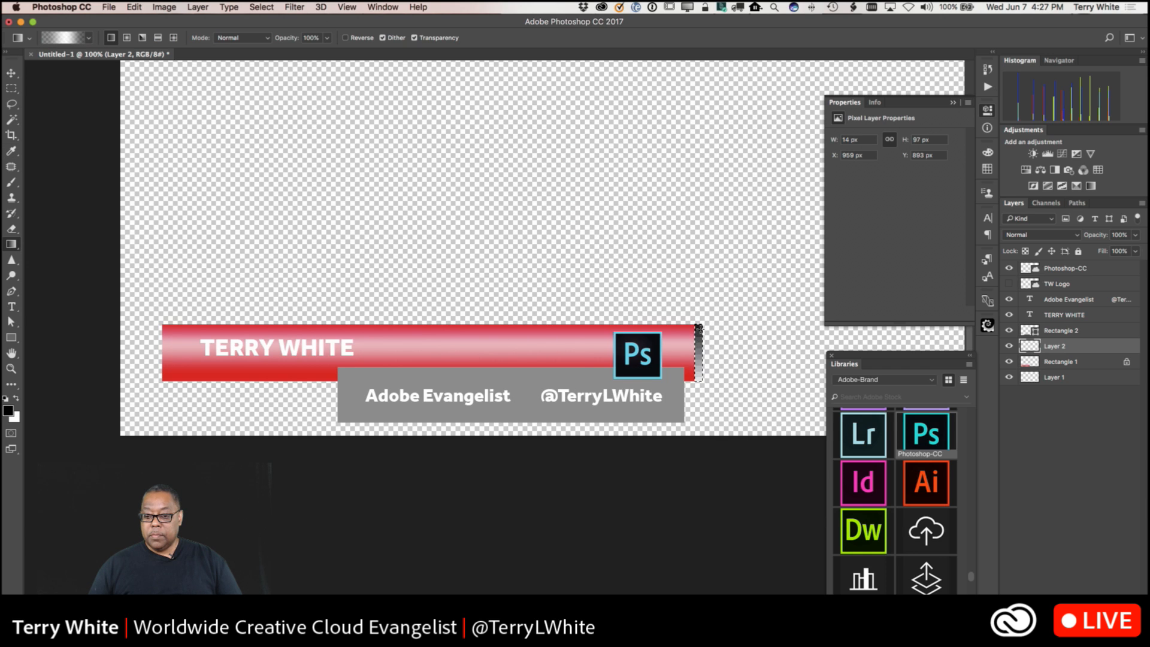
{"action": "left_click_drag", "start_coordinate": [698, 325], "coordinate": [699, 386]}
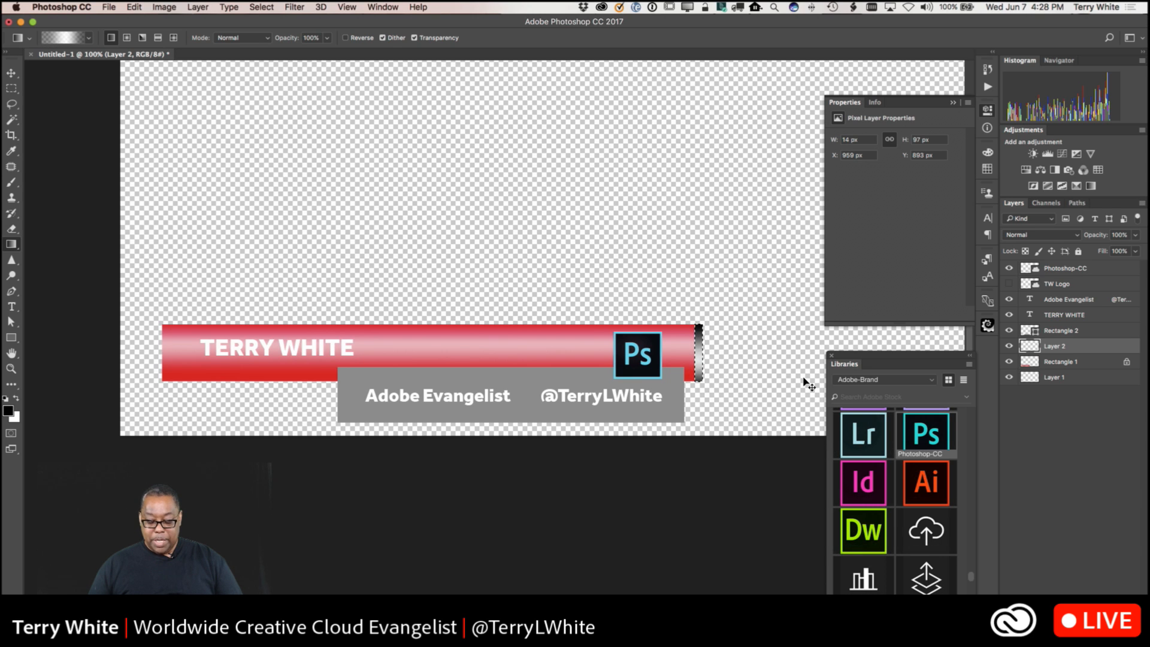
{"action": "key", "text": "super+d"}
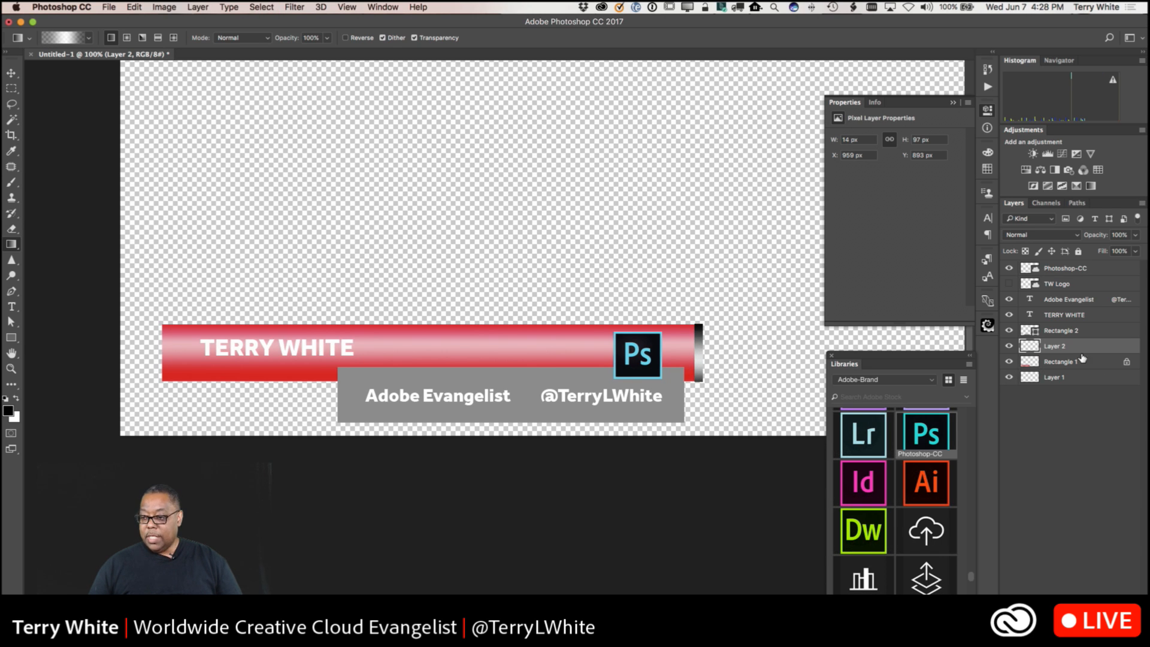
- Duplicate the end-cap strip's layer and move the copy against the red name bar's left end, at about X 56 px
{"action": "left_click_drag", "start_coordinate": [1079, 353], "coordinate": [1066, 592]}
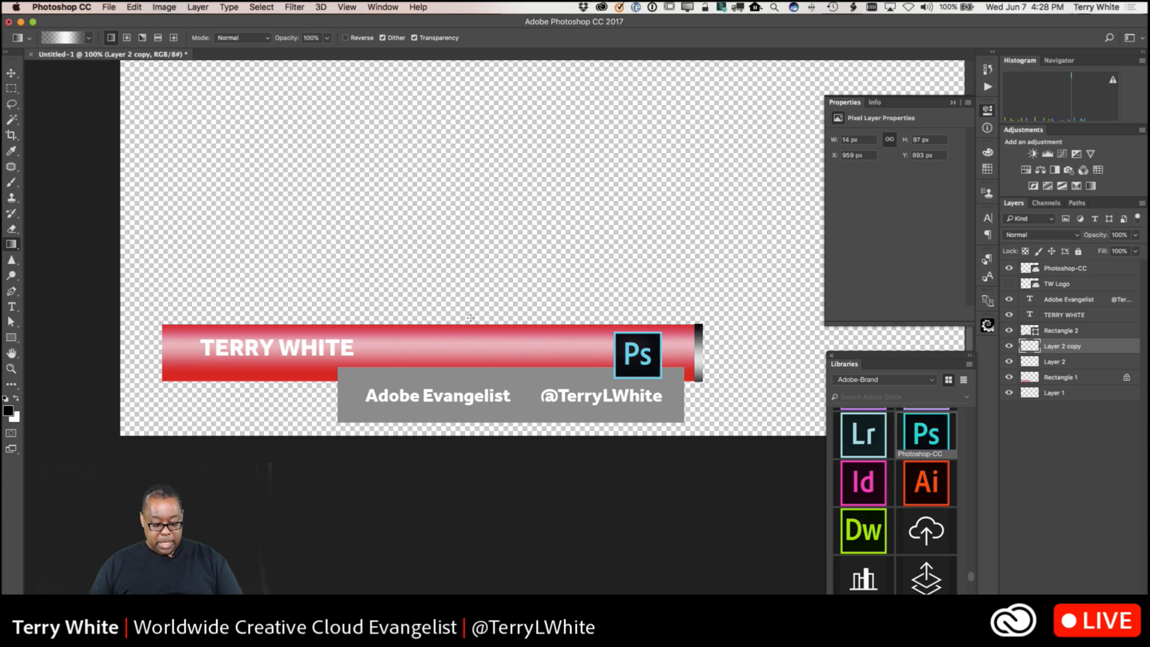
{"action": "key", "text": "v"}
{"action": "left_click_drag", "start_coordinate": [698, 373], "coordinate": [157, 382]}
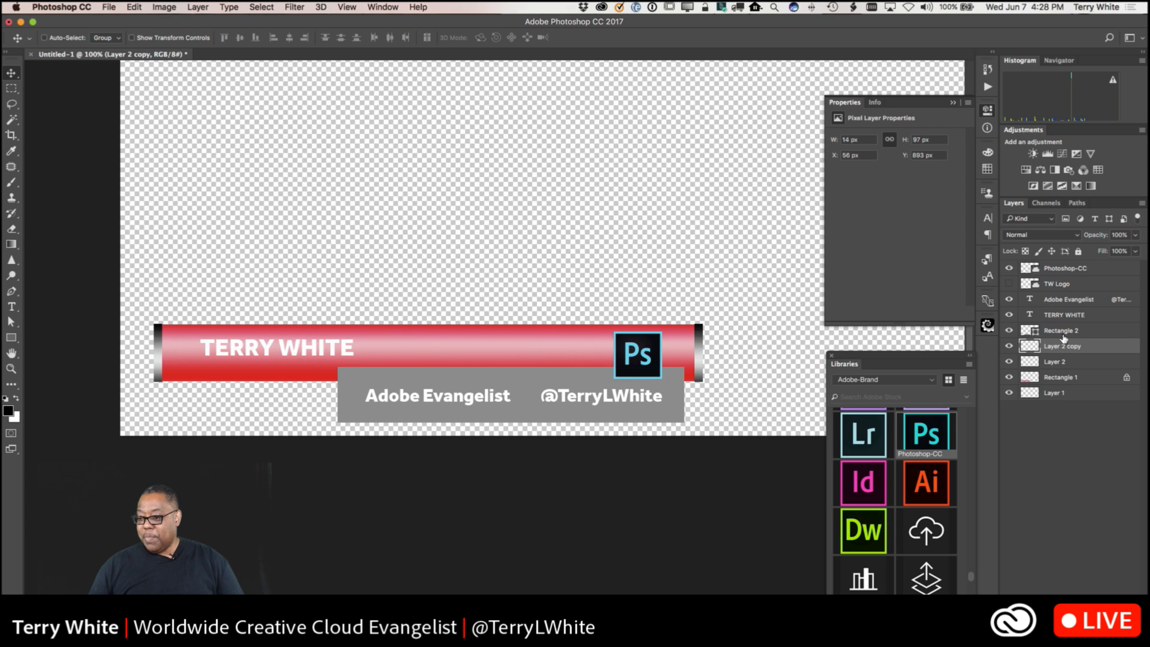
- Identify the grey bar's layer by toggling layer visibility and rename it as Gray
{"action": "left_click", "coordinate": [1008, 362]}
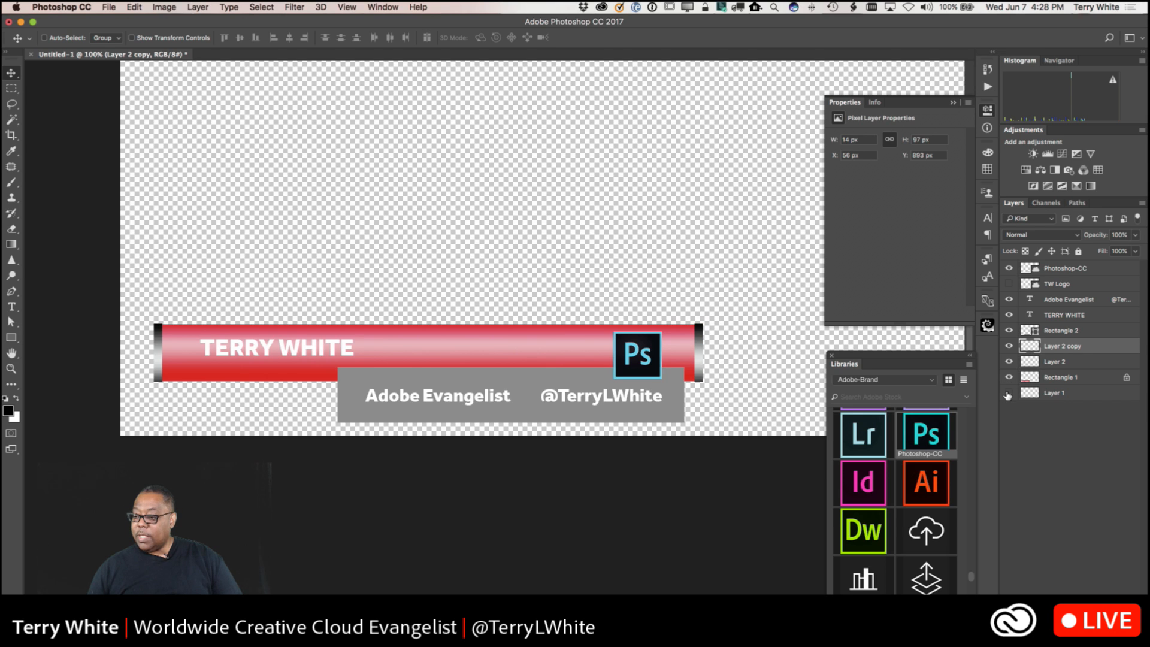
{"action": "left_click", "coordinate": [1009, 331]}
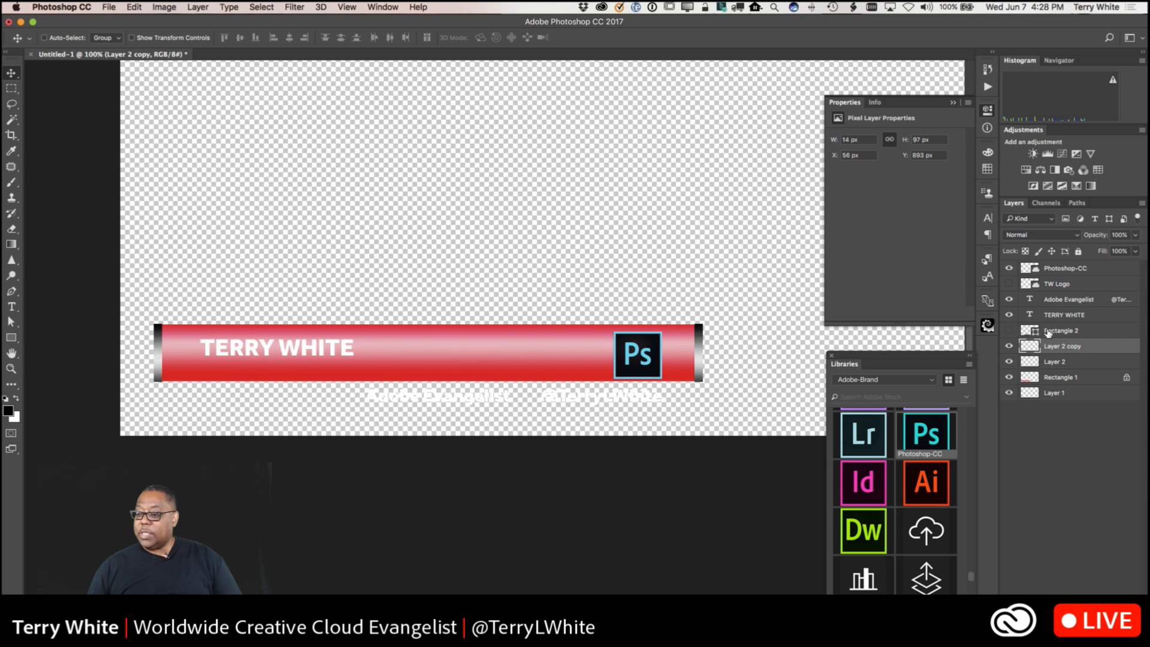
{"action": "left_click", "coordinate": [1048, 331]}
{"action": "left_click", "coordinate": [1008, 330]}
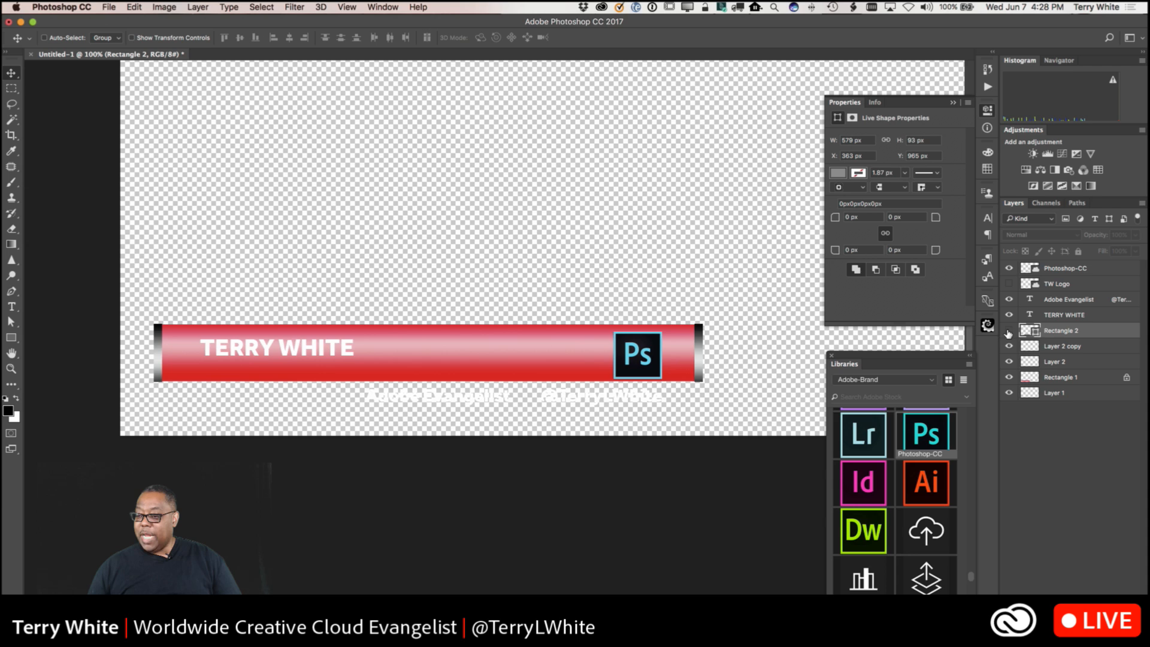
{"action": "double_click", "coordinate": [1058, 331]}
{"action": "type", "text": "Gray"}
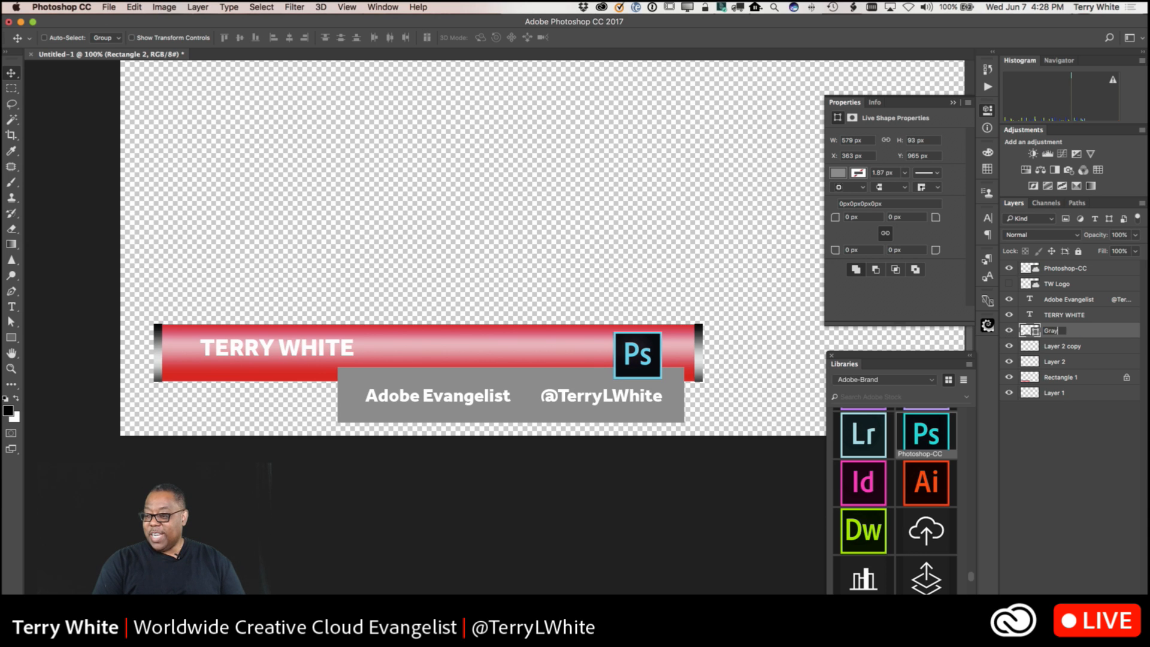
{"action": "key", "text": "Return"}
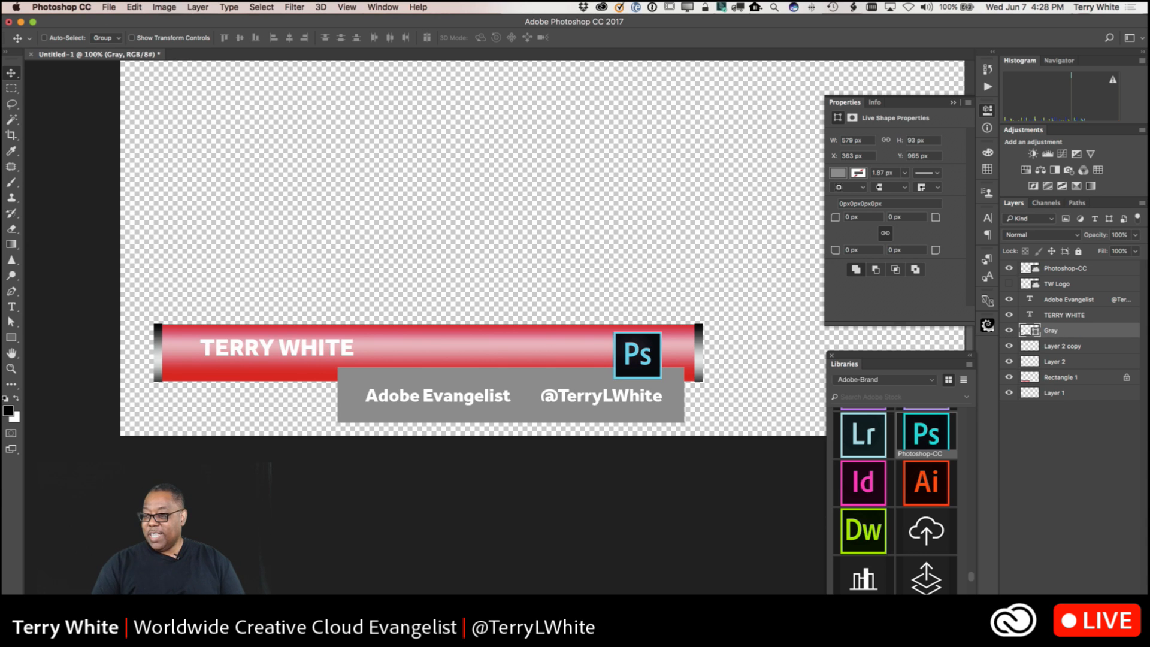
- Rename the red name bar's layer, Rectangle 1, as Red
{"action": "double_click", "coordinate": [1051, 377]}
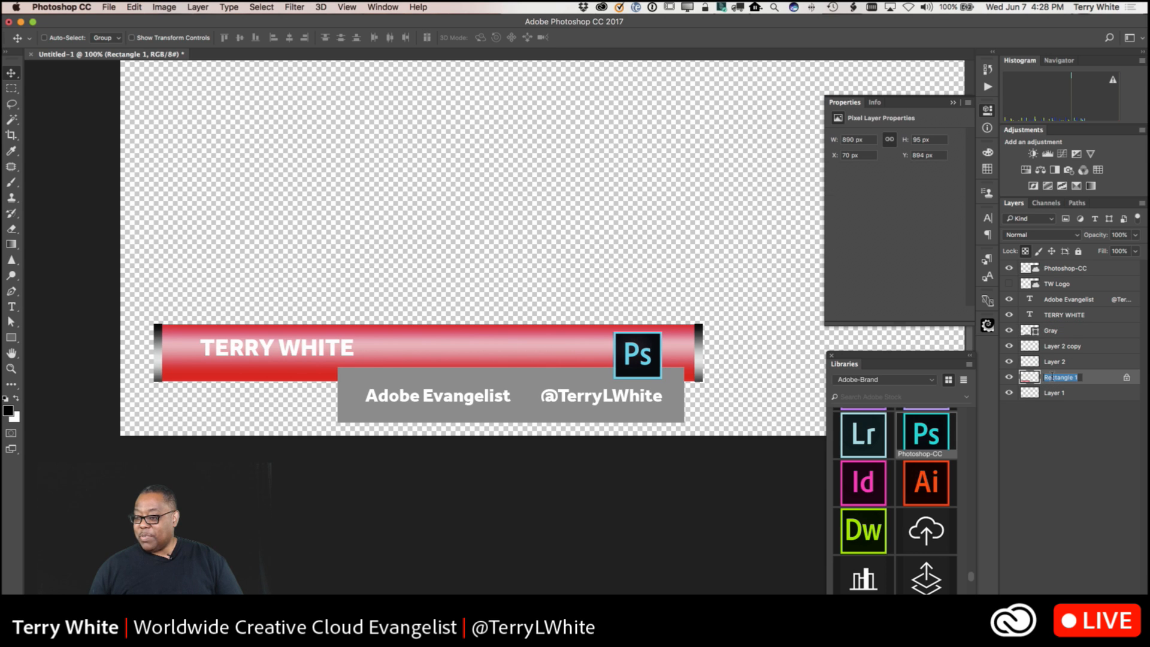
{"action": "type", "text": "Red"}
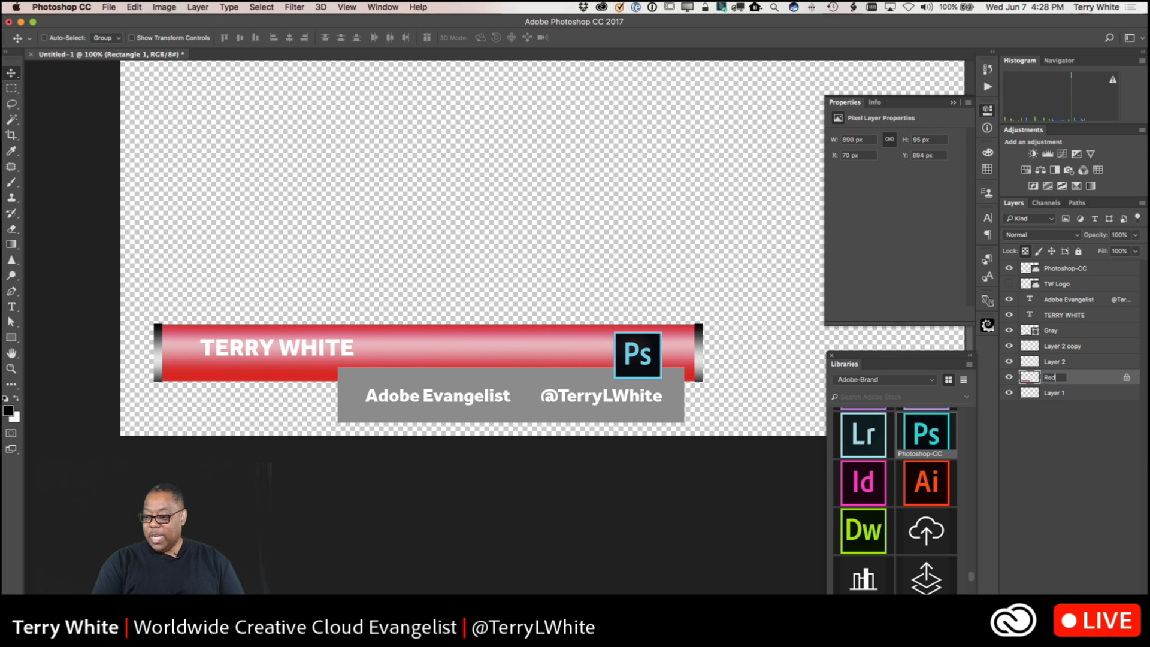
{"action": "key", "text": "Return"}
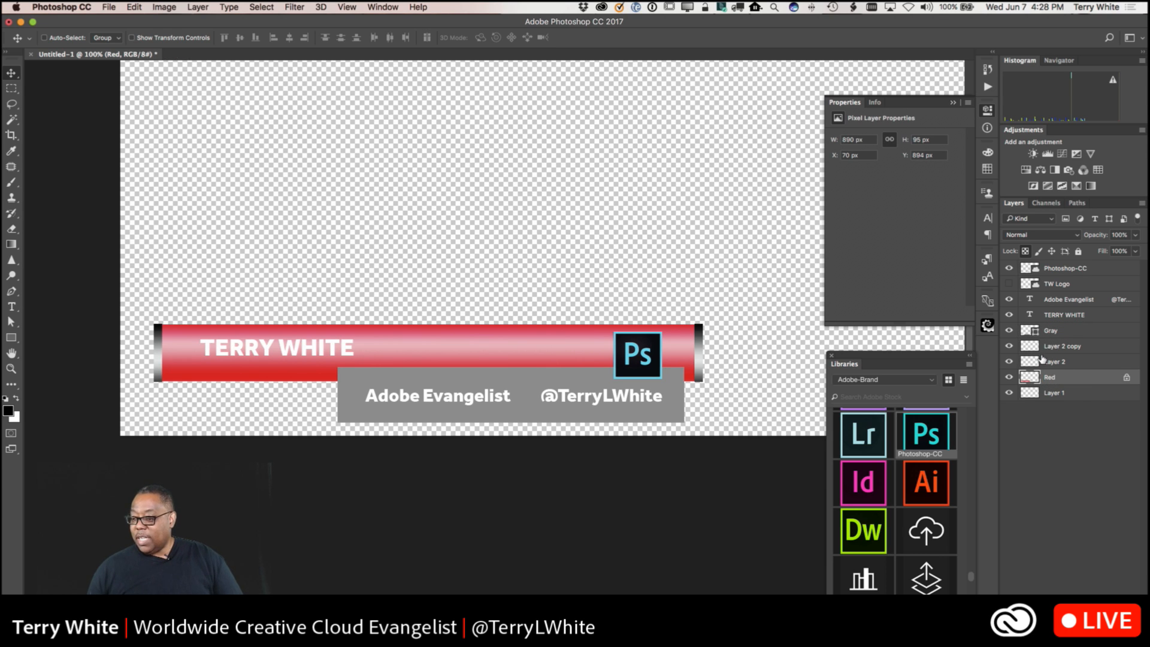
- Rename the right end cap's layer as silver strip1 and the left end cap's layer as silver strip 2
{"action": "left_click", "coordinate": [1008, 362]}
{"action": "left_click", "coordinate": [1009, 362]}
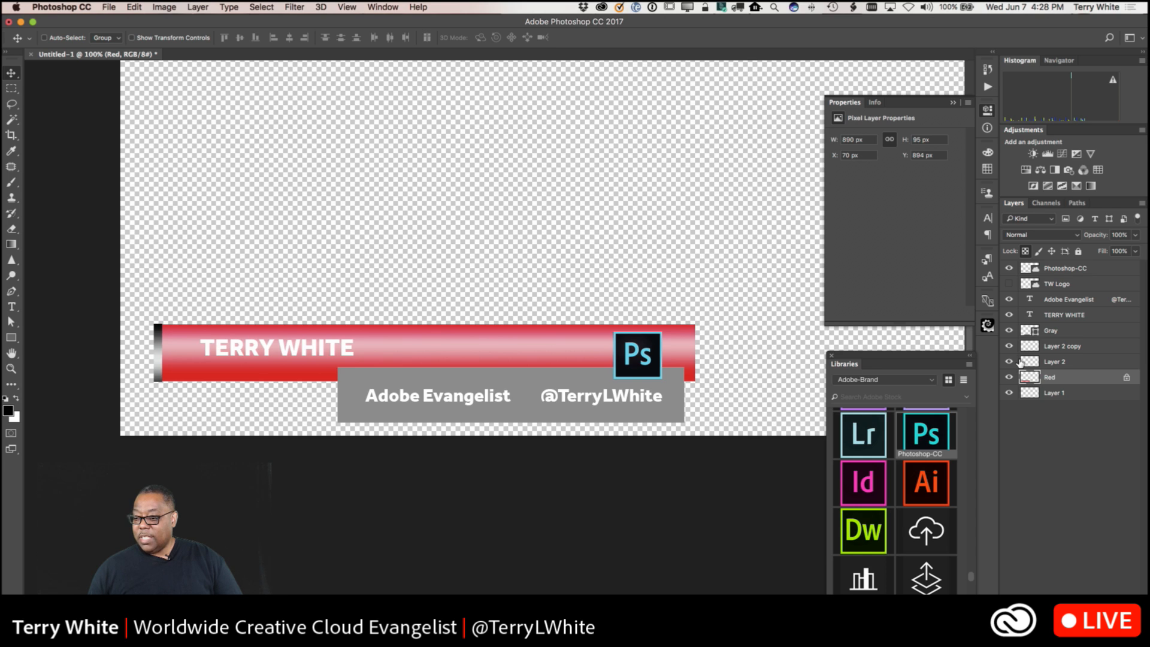
{"action": "double_click", "coordinate": [1054, 361]}
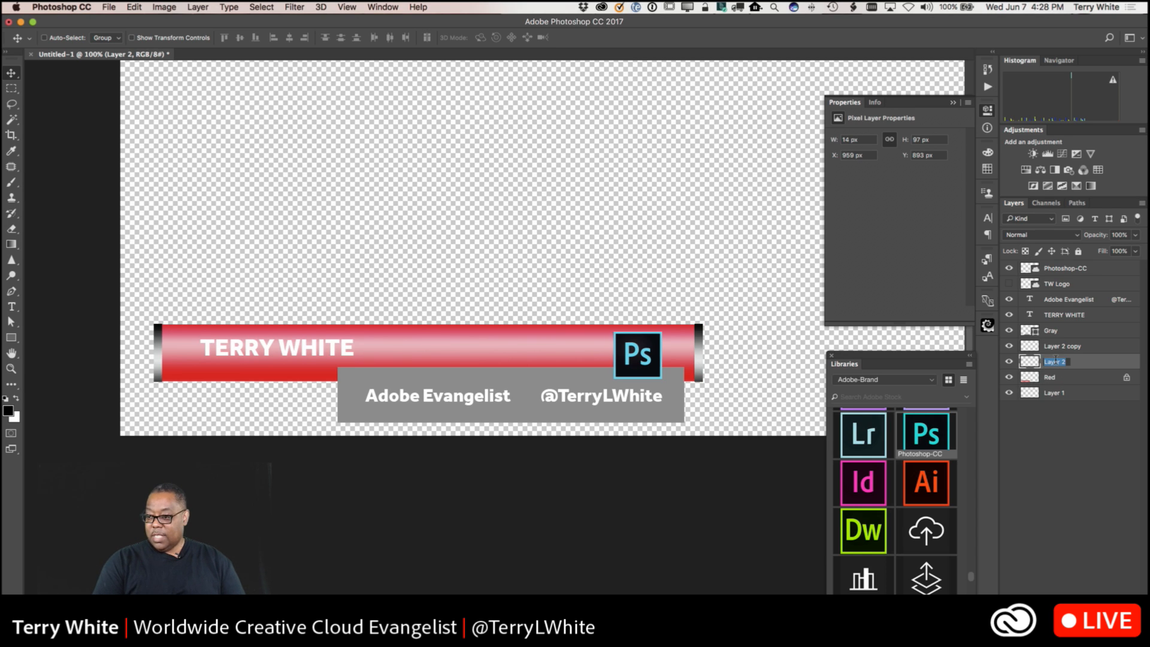
{"action": "type", "text": "silver"}
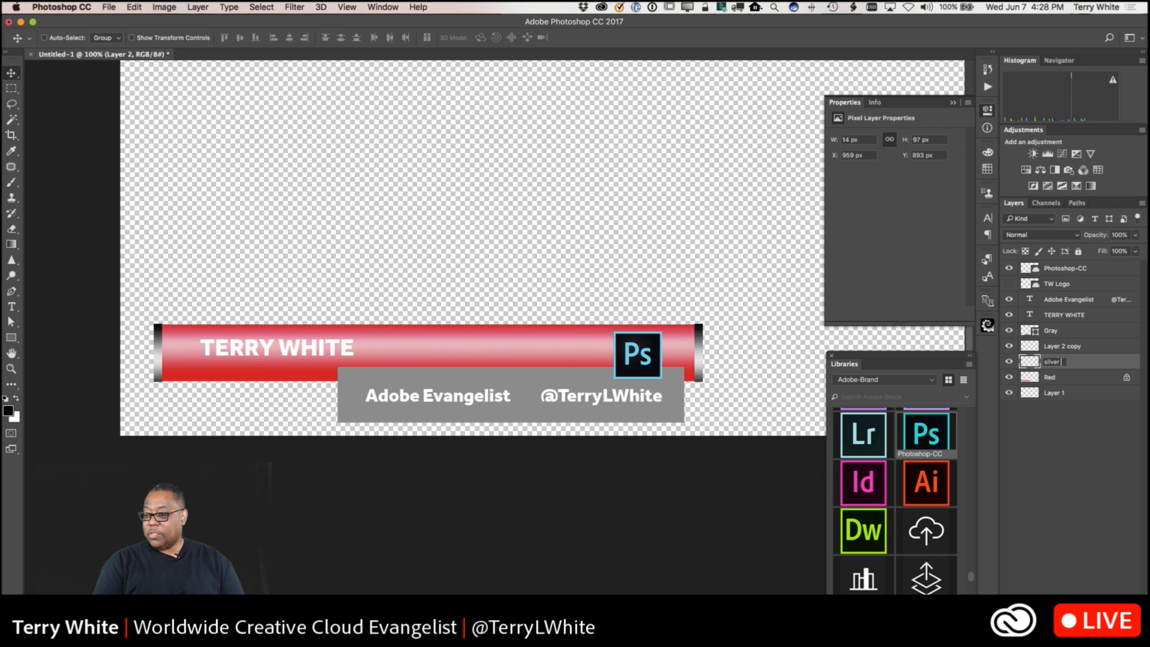
{"action": "type", "text": " strip1"}
{"action": "key", "text": "Return"}
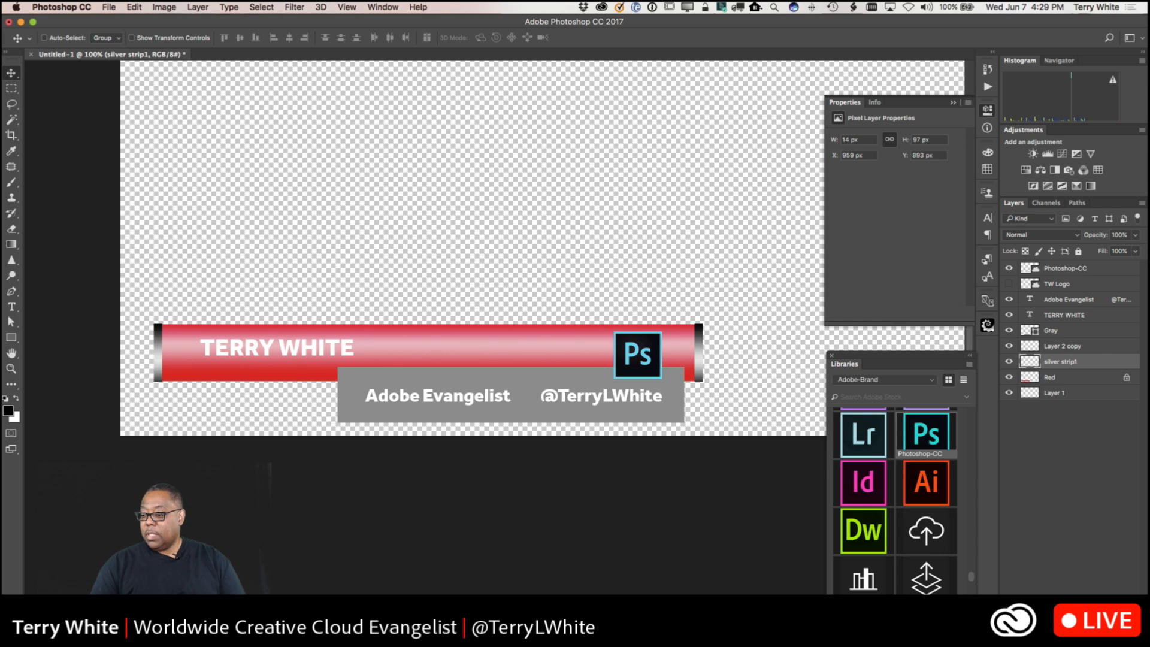
{"action": "double_click", "coordinate": [1063, 346]}
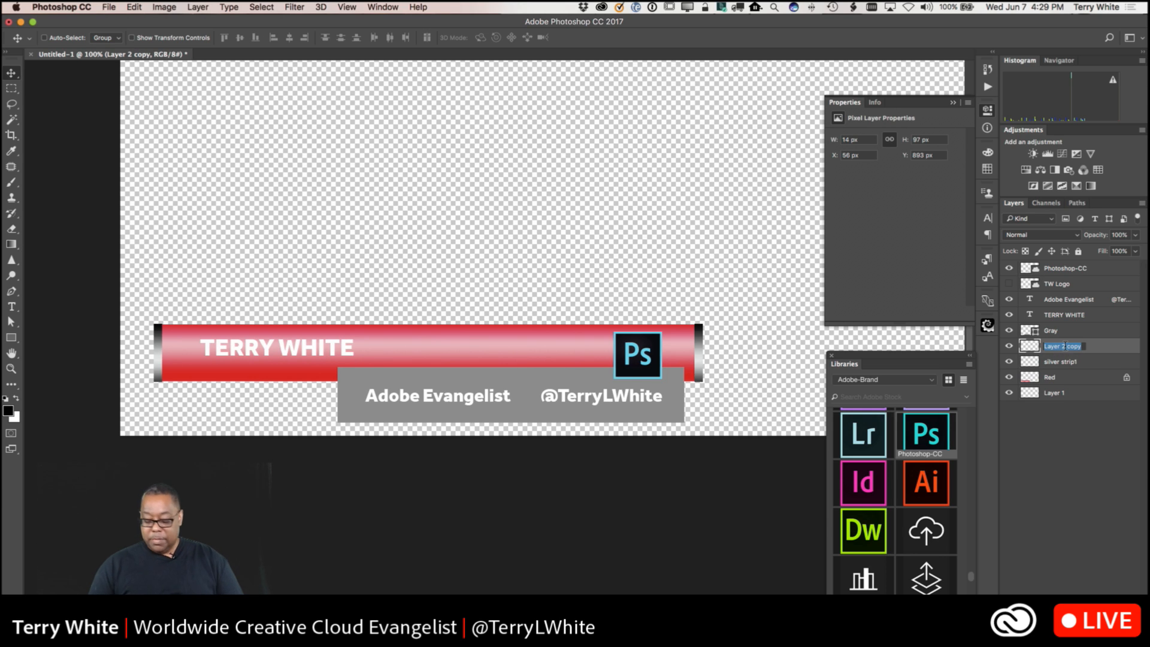
{"action": "type", "text": "silver strip 2"}
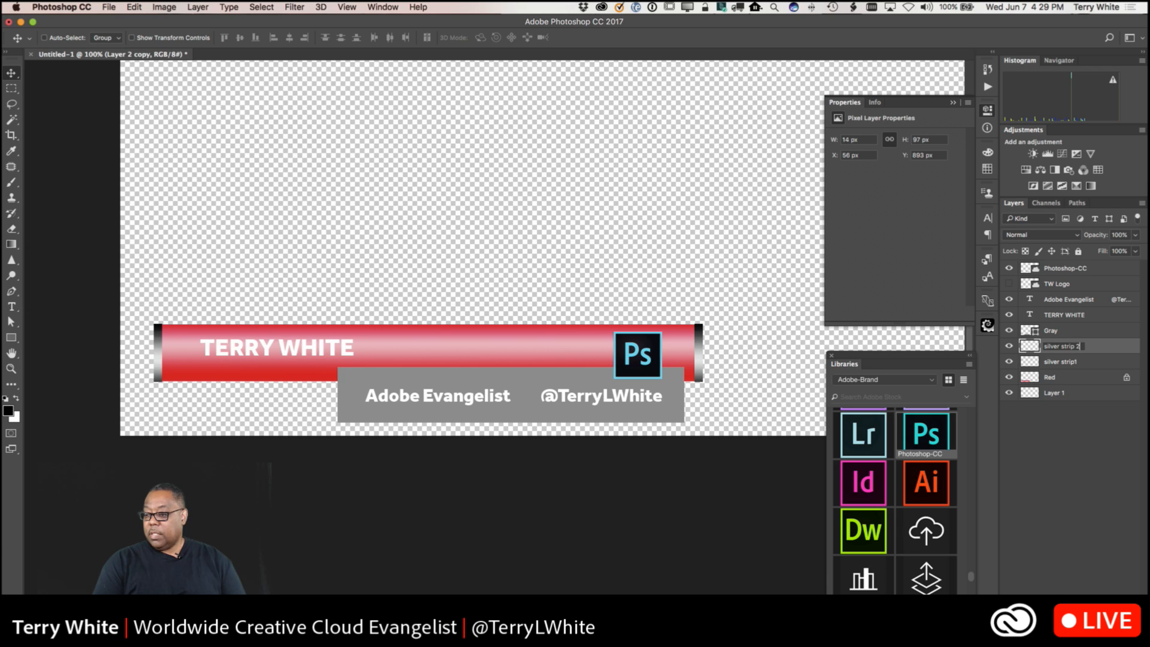
{"action": "key", "text": "Return"}
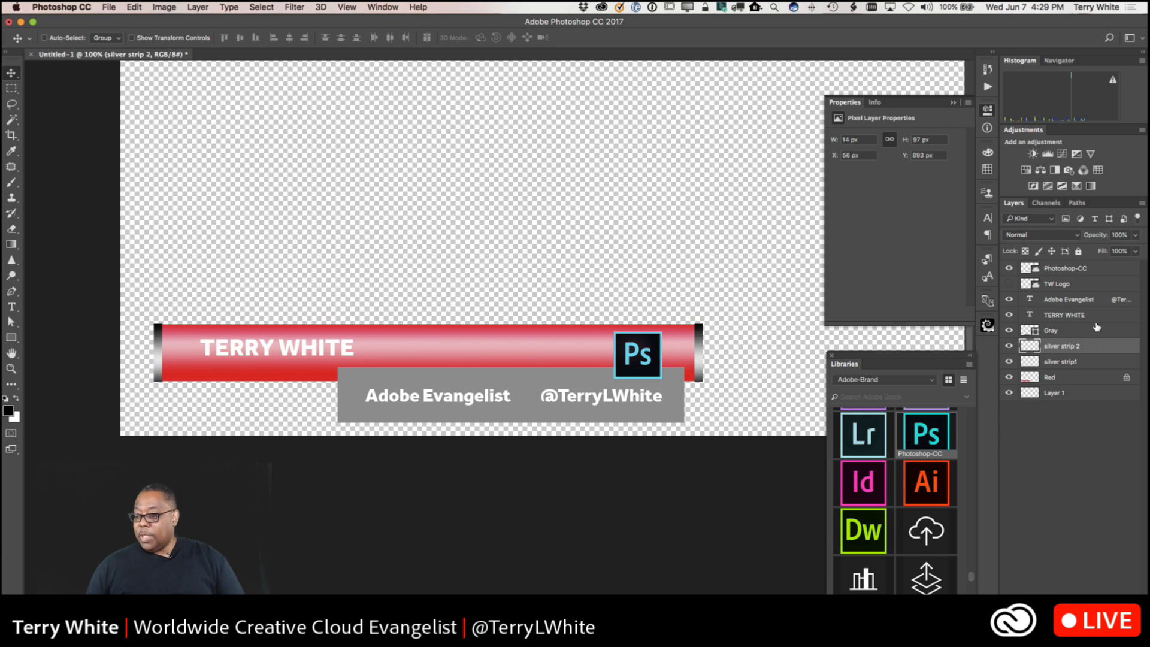
- Check which layer holds the grey bar and add a layer mask to the Gray layer
{"action": "left_click", "coordinate": [1009, 331]}
{"action": "left_click", "coordinate": [1010, 331]}
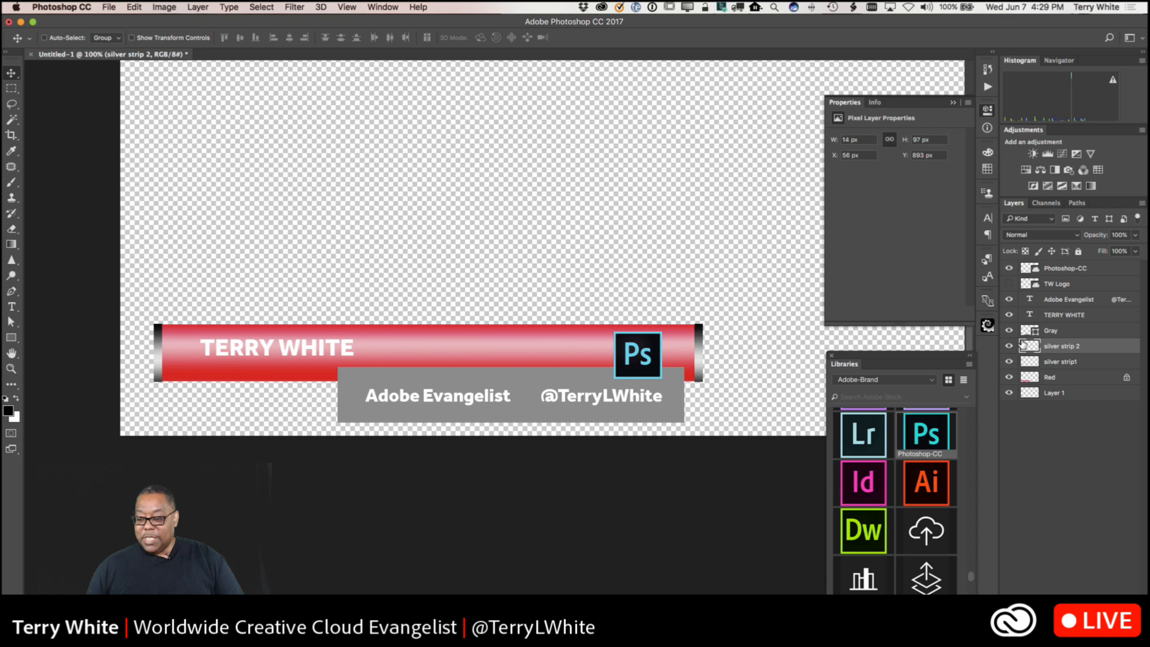
{"action": "left_click", "coordinate": [1062, 331]}
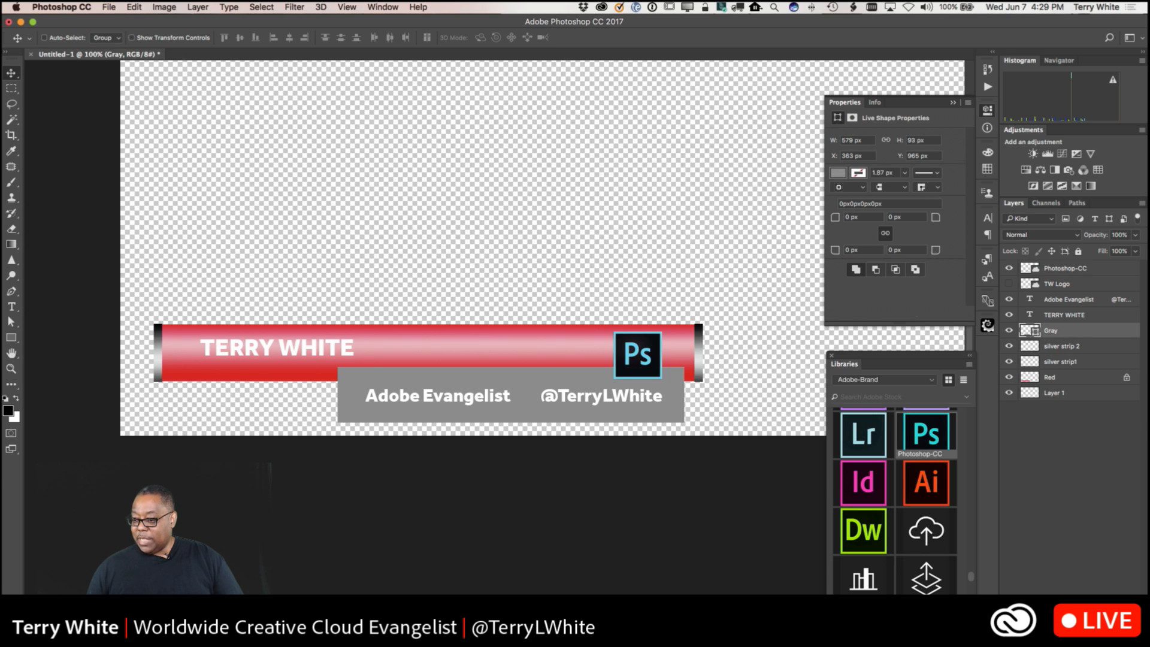
{"action": "left_click", "coordinate": [1054, 590]}
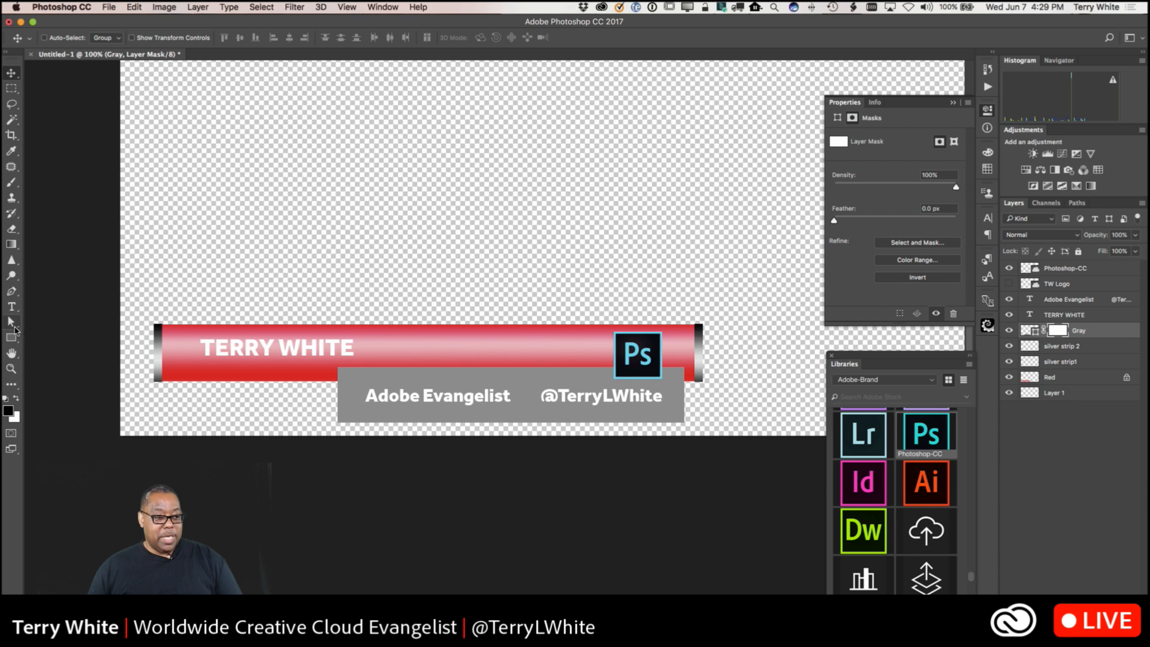
- Apply a black-to-white linear gradient to the Gray layer's mask so that only the bar's bottom edge fades out
{"action": "key", "text": "g"}
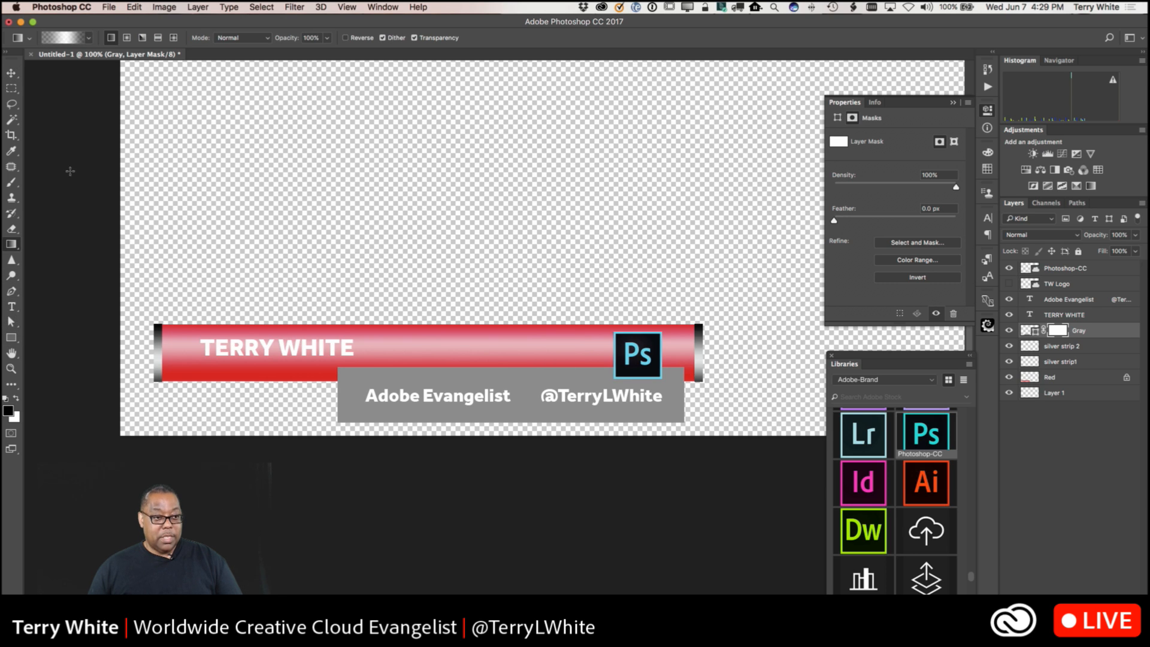
{"action": "left_click", "coordinate": [89, 37]}
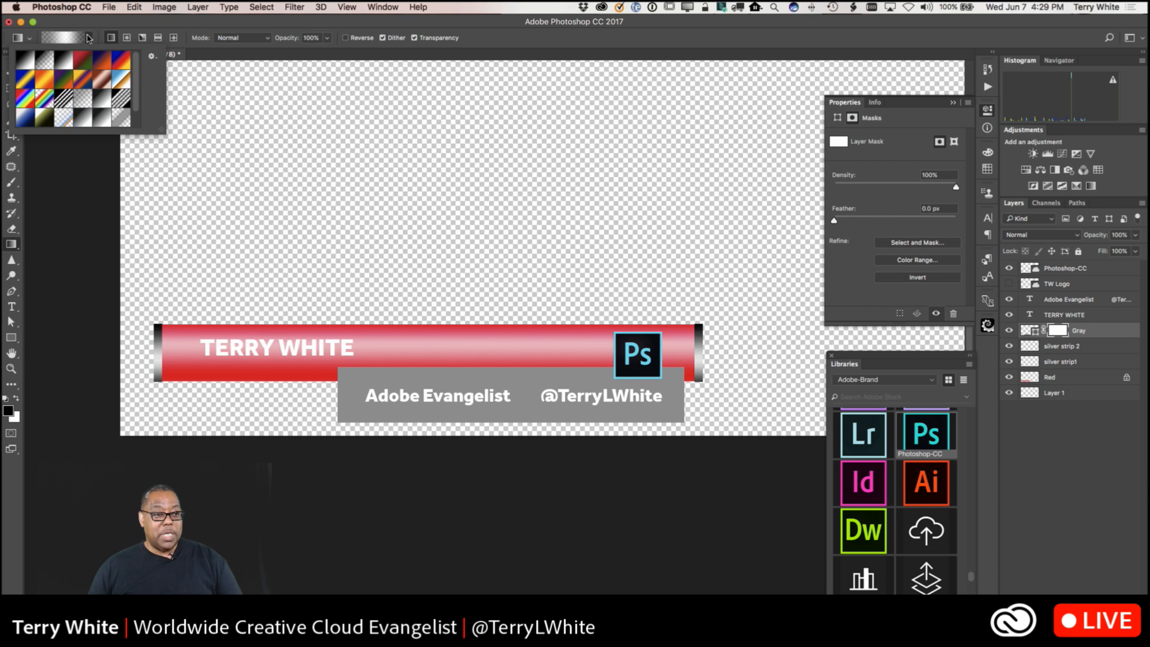
{"action": "left_click", "coordinate": [27, 60]}
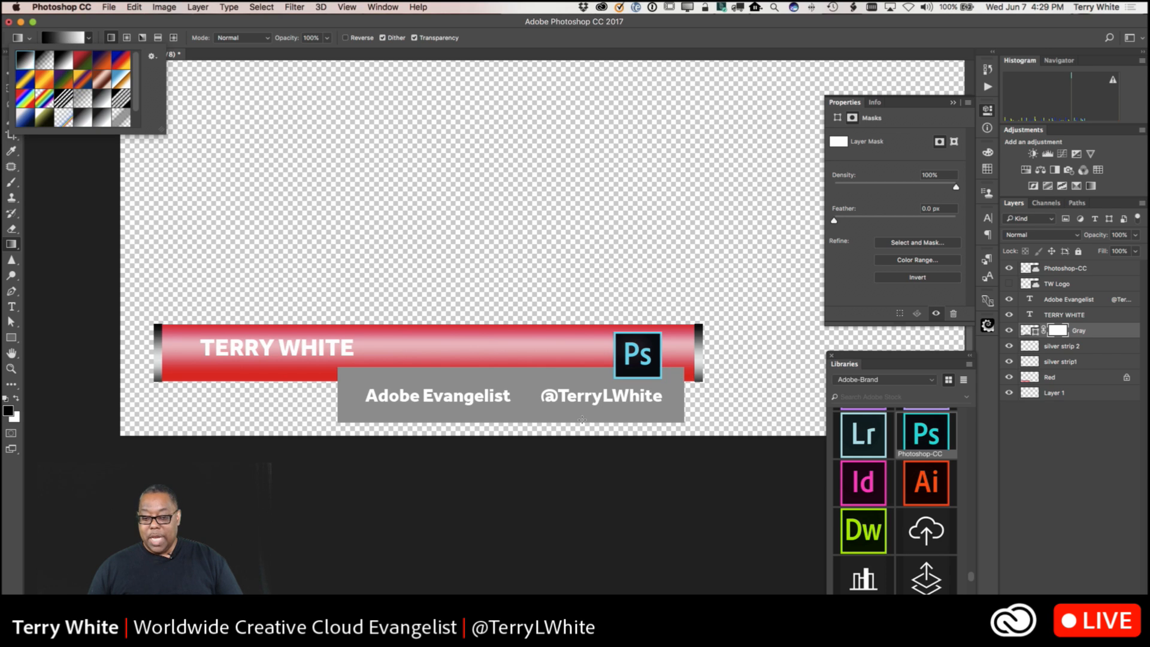
{"action": "left_click", "coordinate": [559, 438]}
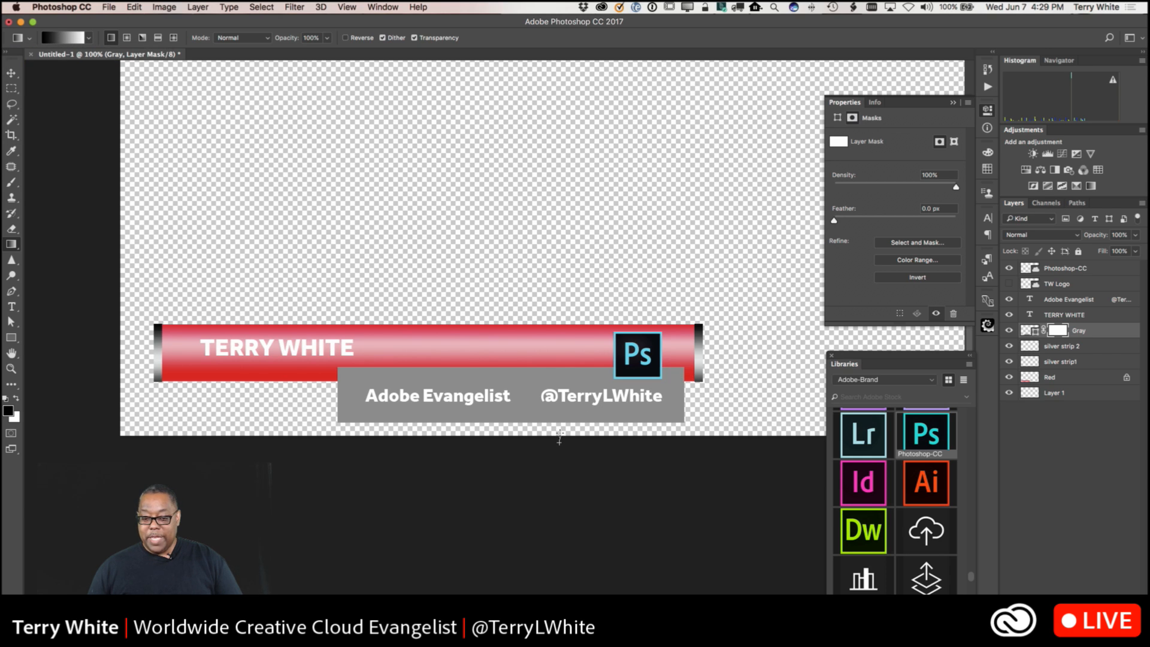
{"action": "left_click_drag", "start_coordinate": [559, 415], "coordinate": [559, 412]}
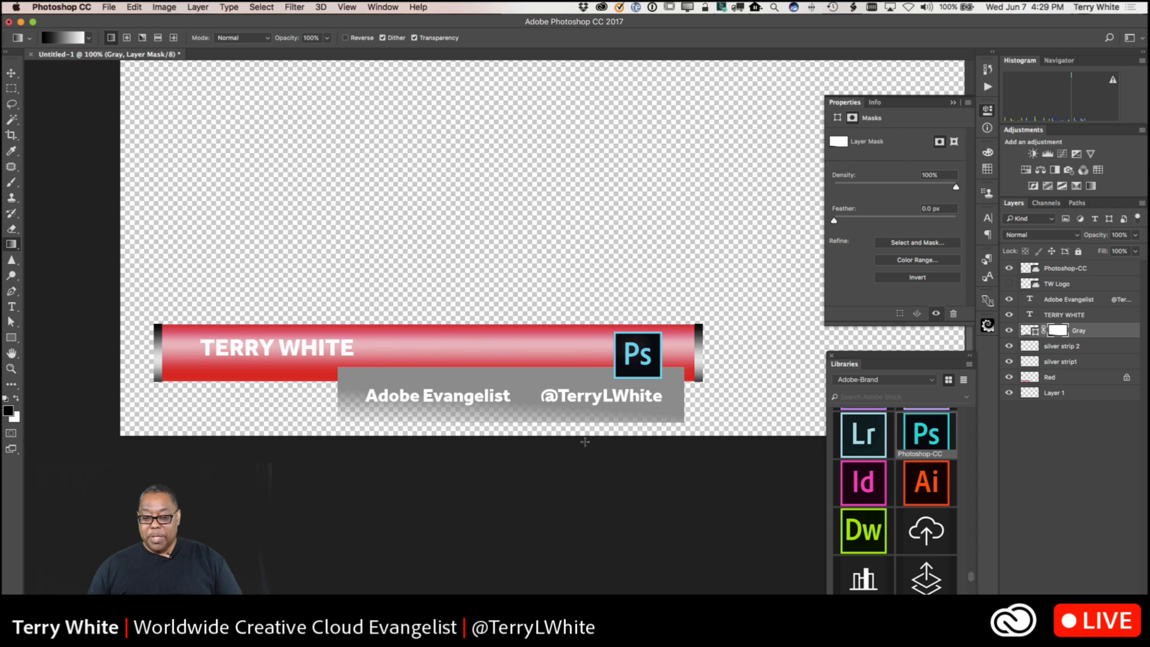
{"action": "mouse_move", "coordinate": [568, 413]}
{"action": "left_mouse_down"}
{"action": "mouse_move", "coordinate": [568, 444]}
{"action": "mouse_move", "coordinate": [567, 407]}
{"action": "left_mouse_up"}
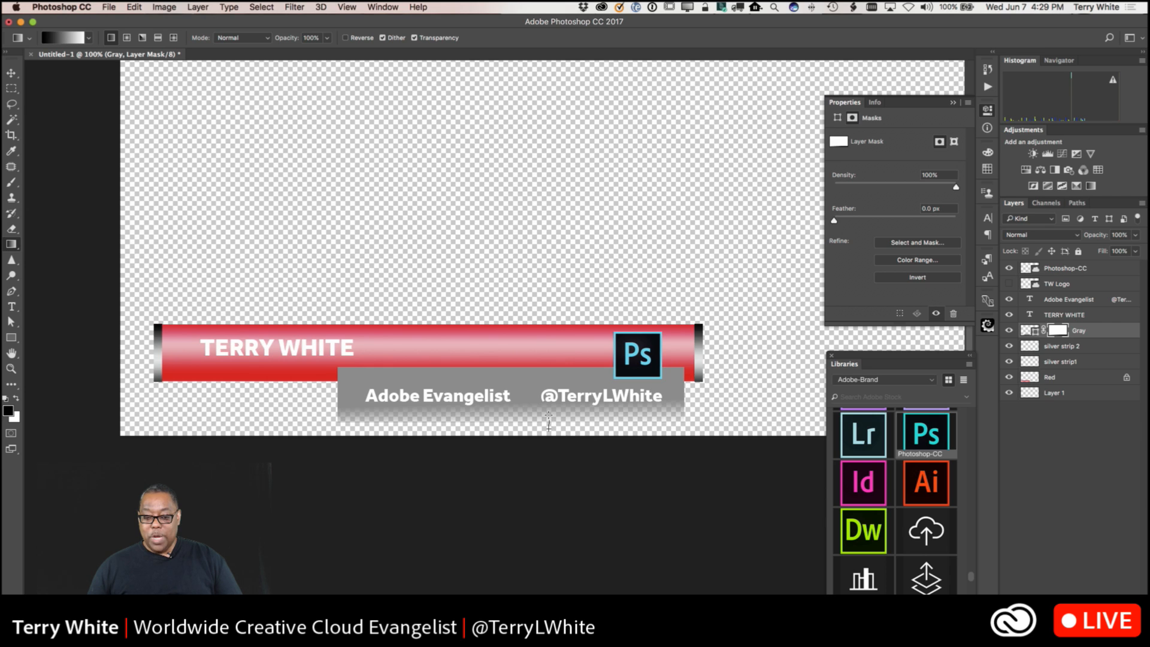
{"action": "left_click_drag", "start_coordinate": [548, 411], "coordinate": [550, 419]}
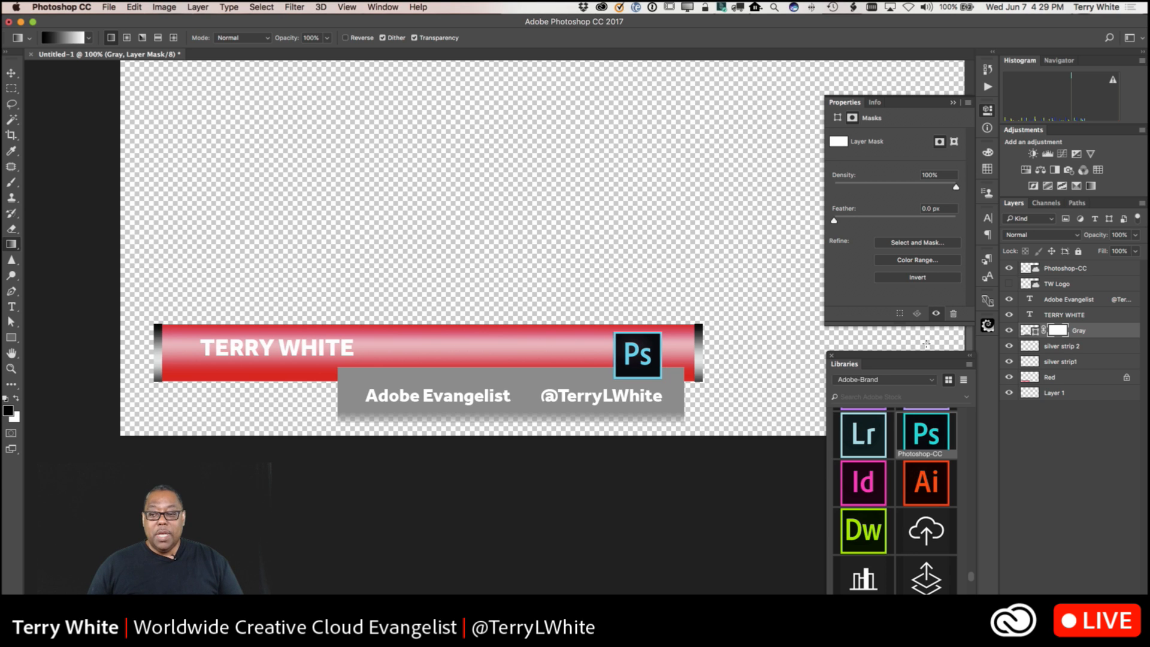
- Collapse the Properties panel, fit the whole document in view and dock the Libraries panel beside Adjustments
{"action": "left_click", "coordinate": [953, 103]}
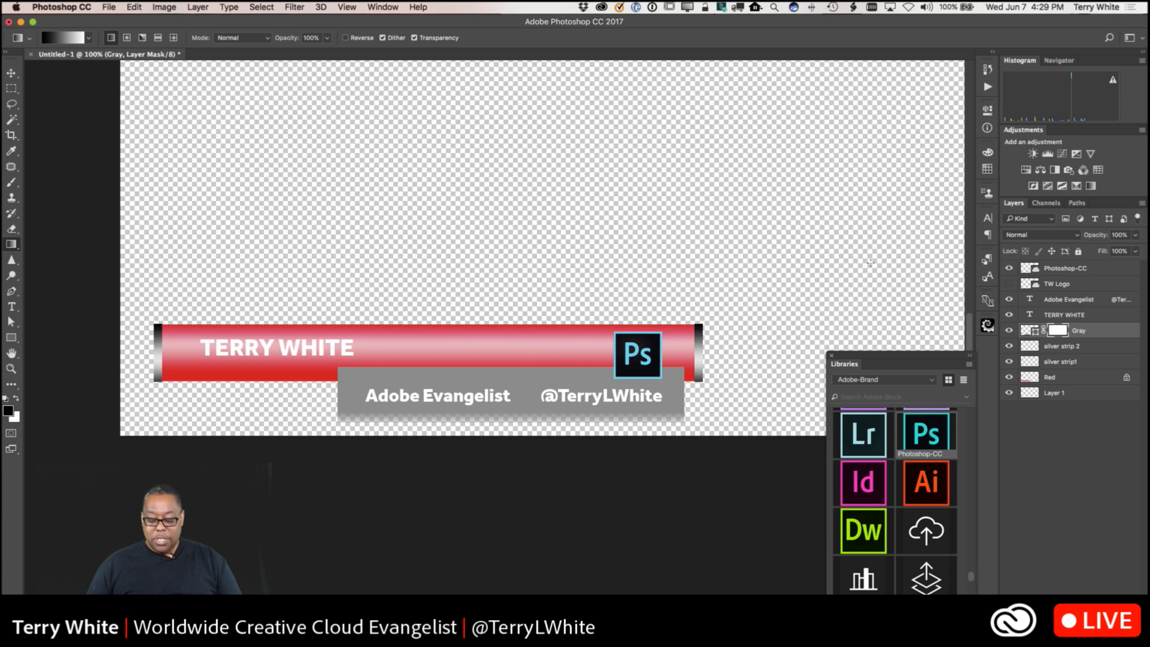
{"action": "key", "text": "super+0"}
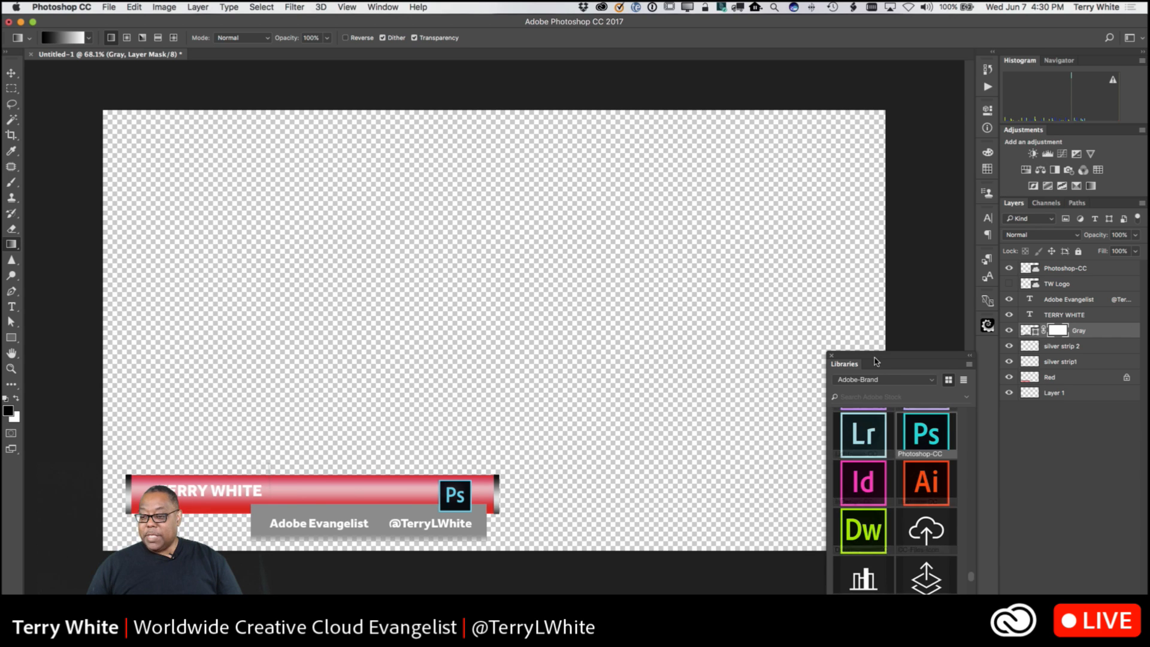
{"action": "left_click_drag", "start_coordinate": [869, 367], "coordinate": [1061, 135]}
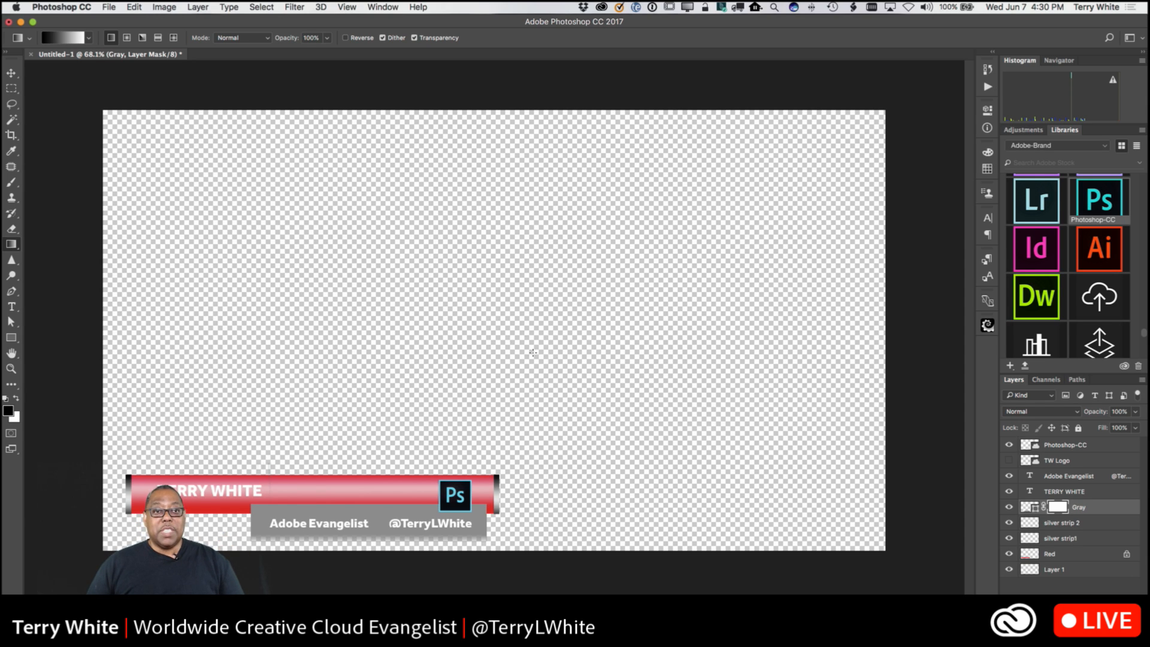
- Save a PNG copy named AdobeLive-TW in the Live Streaming Overlays folder, with Smallest / Slow compression and no interlacing
{"action": "left_click", "coordinate": [108, 7]}
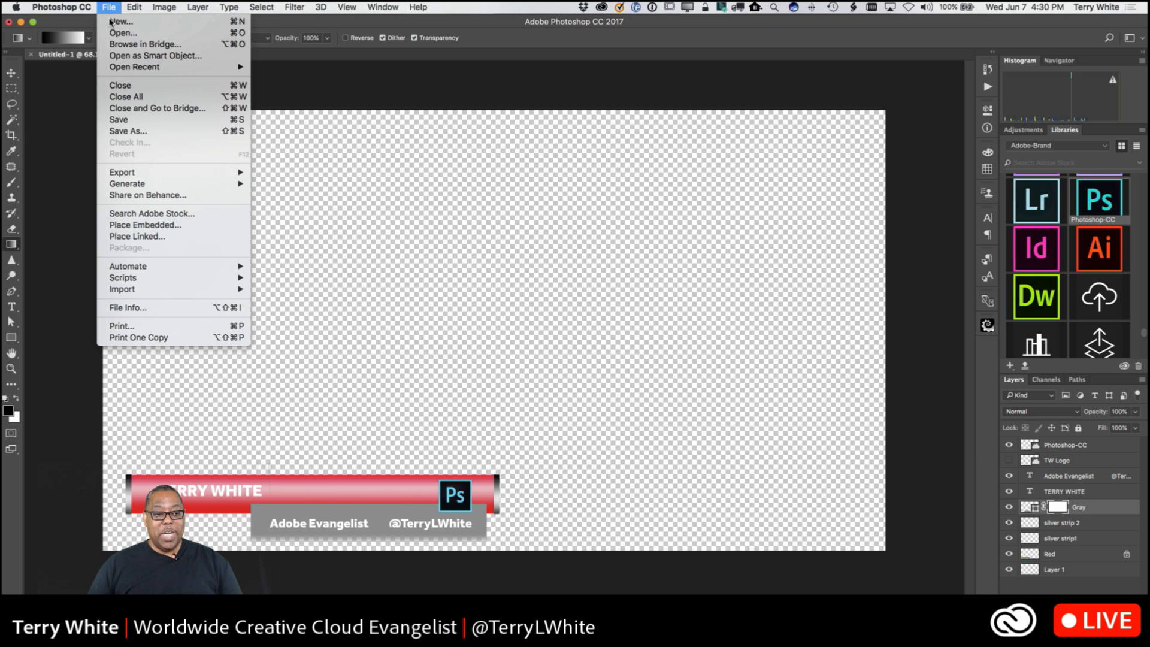
{"action": "left_click", "coordinate": [128, 130]}
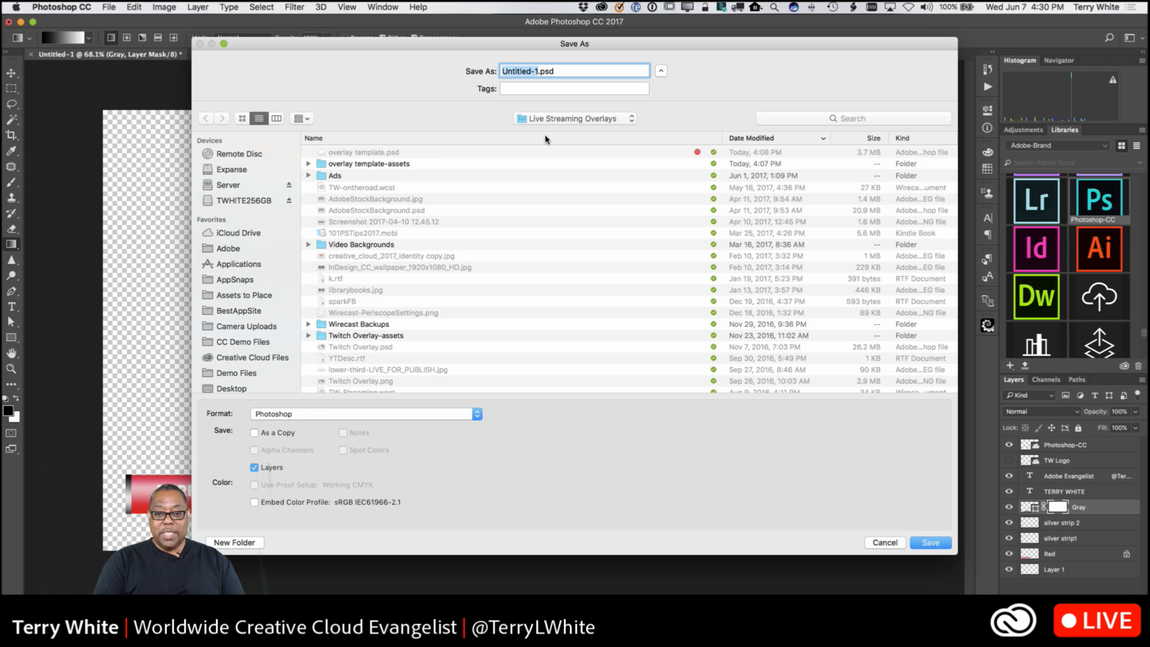
{"action": "type", "text": "AdobeLiv"}
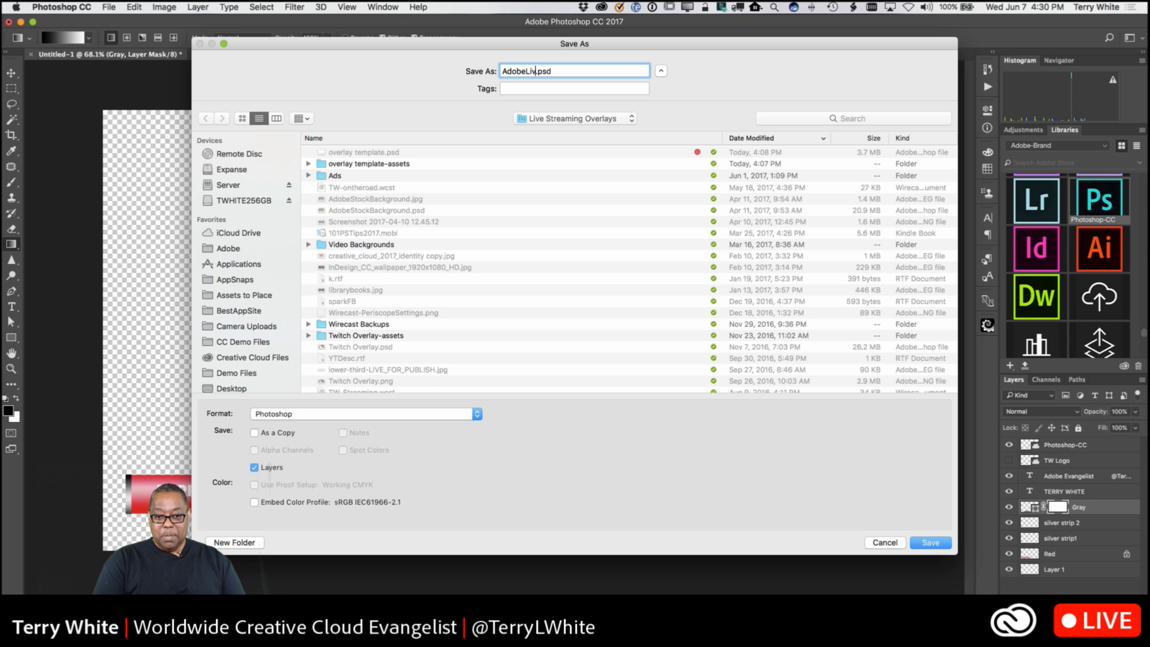
{"action": "type", "text": "e-"}
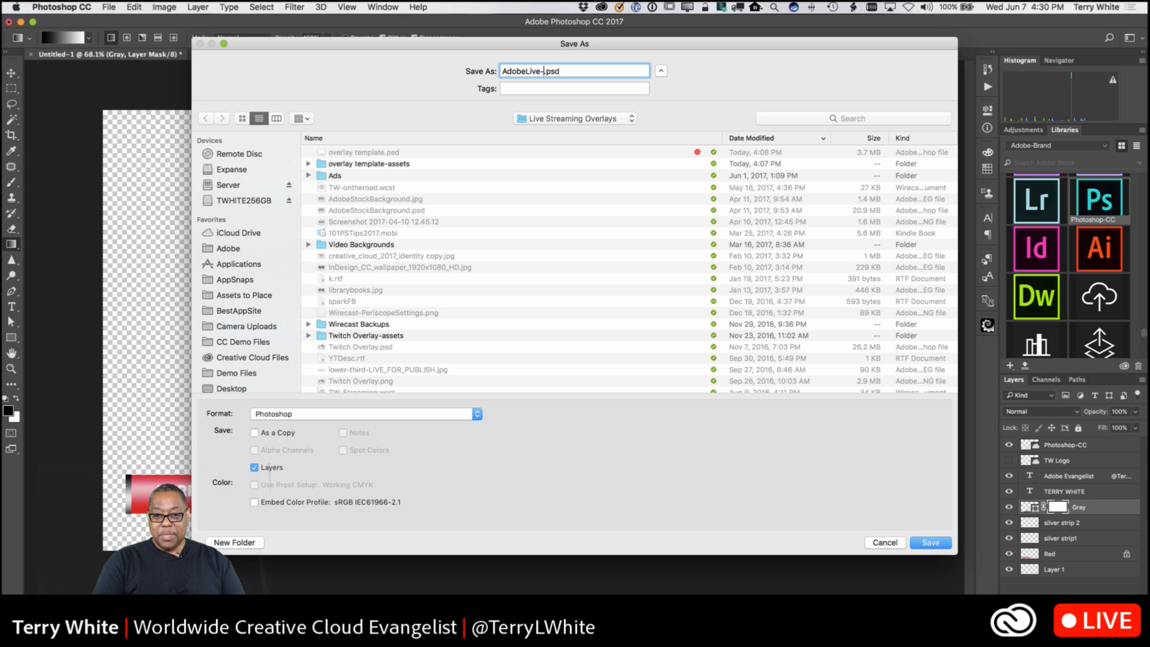
{"action": "type", "text": "TW"}
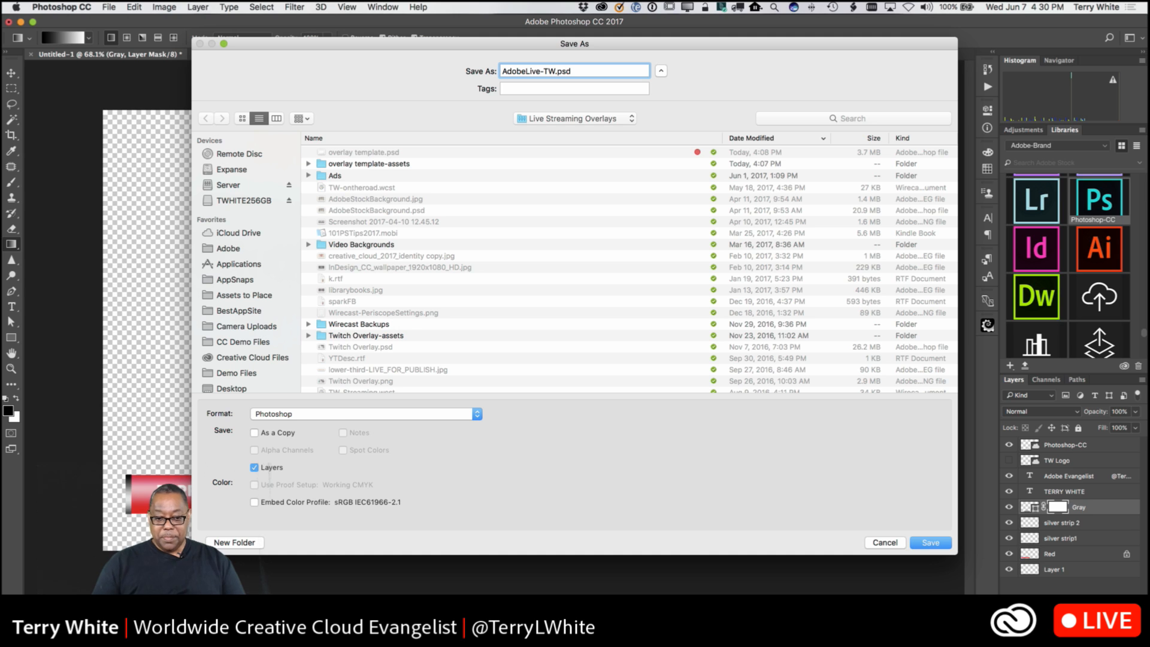
{"action": "left_click", "coordinate": [342, 414]}
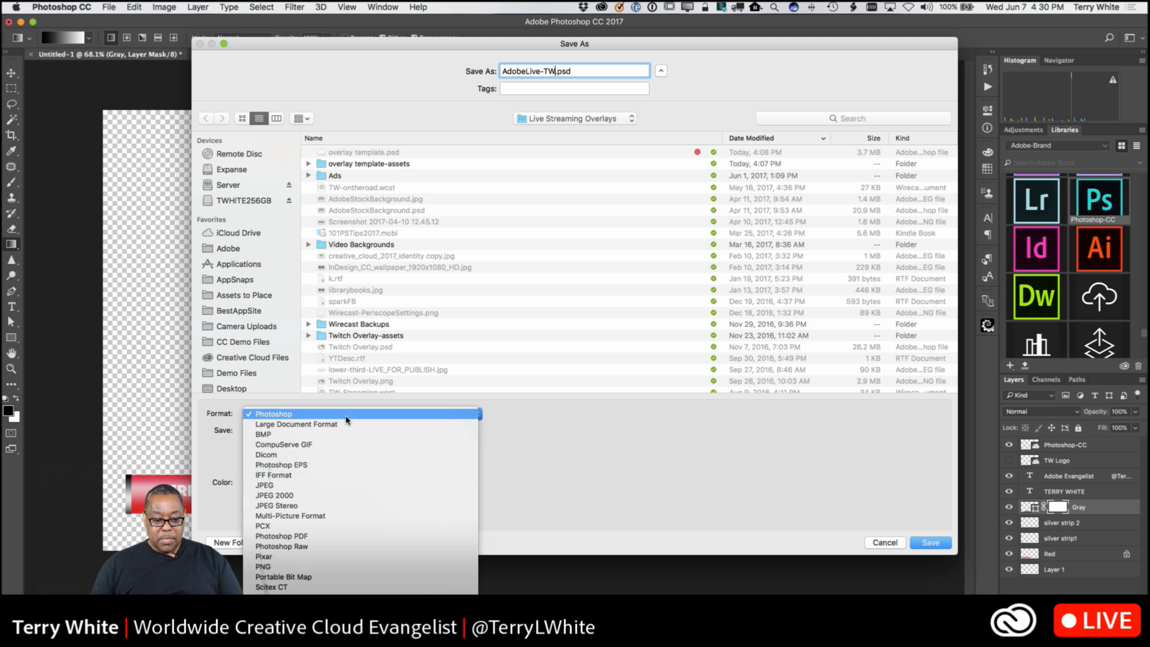
{"action": "left_click", "coordinate": [358, 567]}
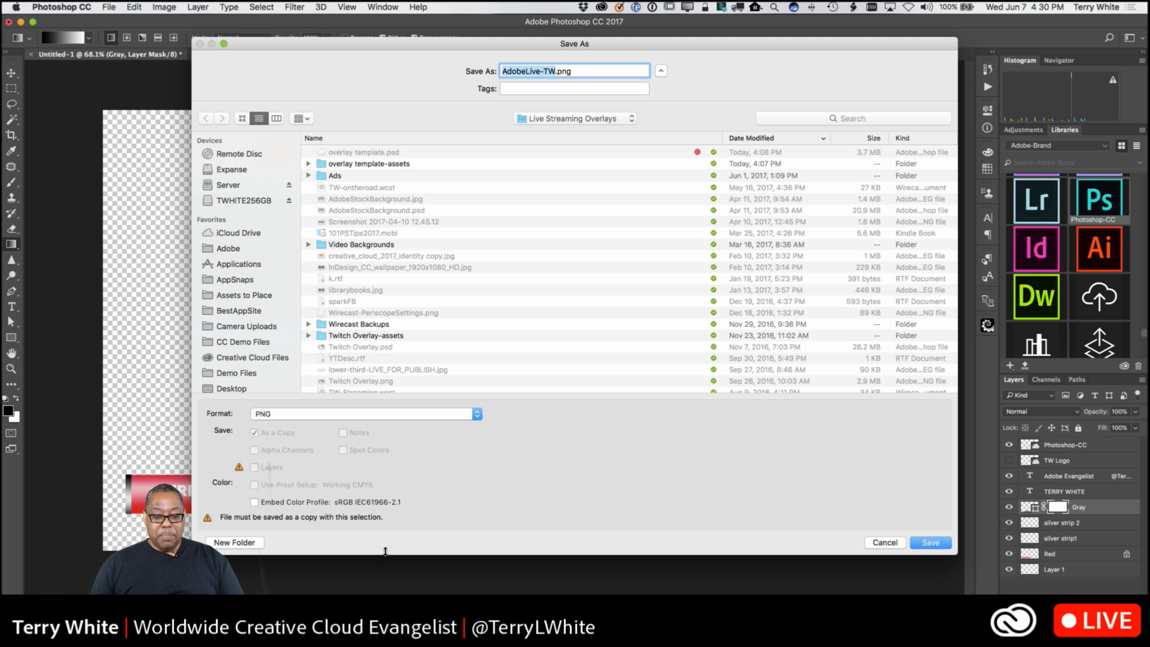
{"action": "left_click", "coordinate": [294, 414]}
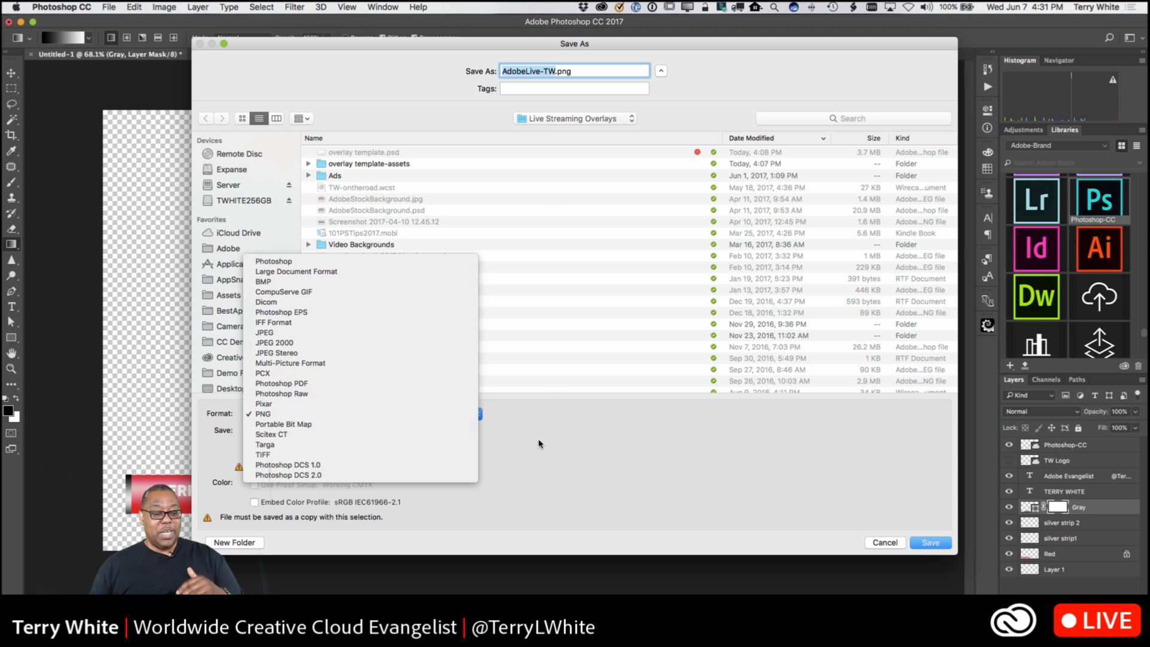
{"action": "left_click", "coordinate": [552, 448]}
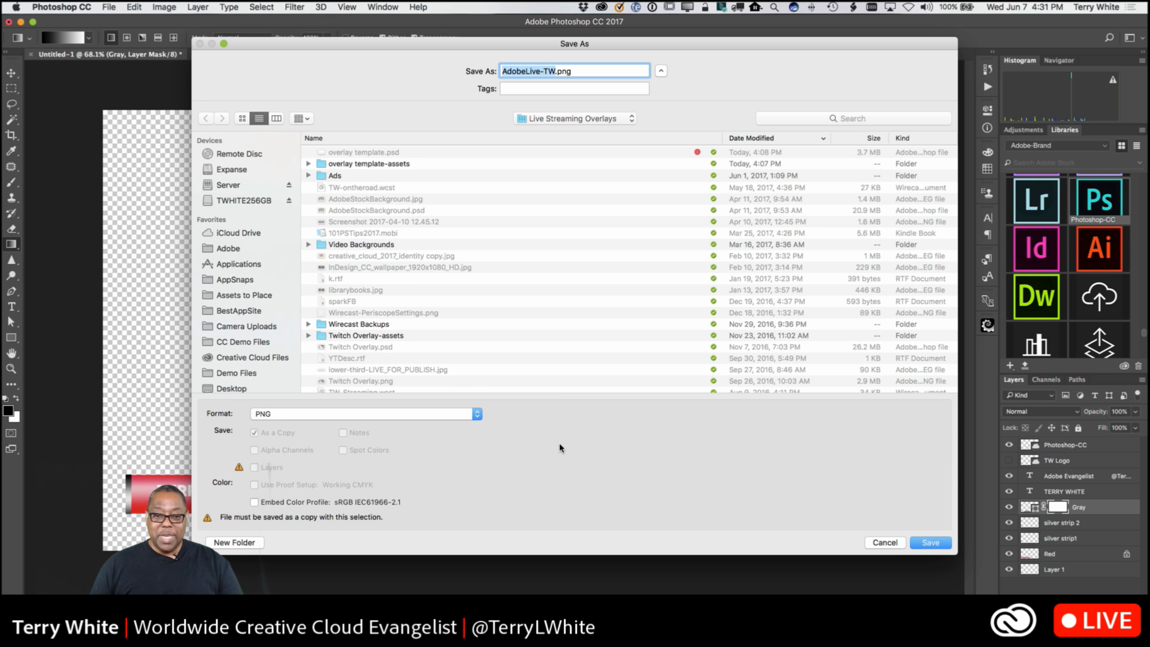
{"action": "left_click", "coordinate": [925, 542]}
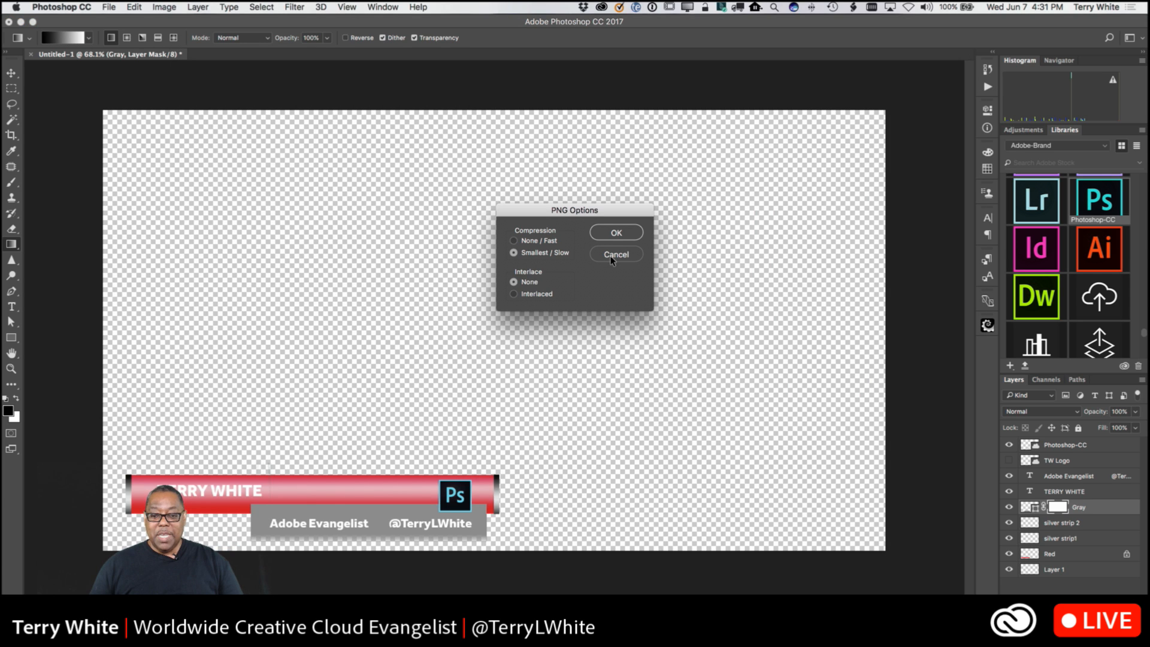
{"action": "left_click", "coordinate": [612, 238]}
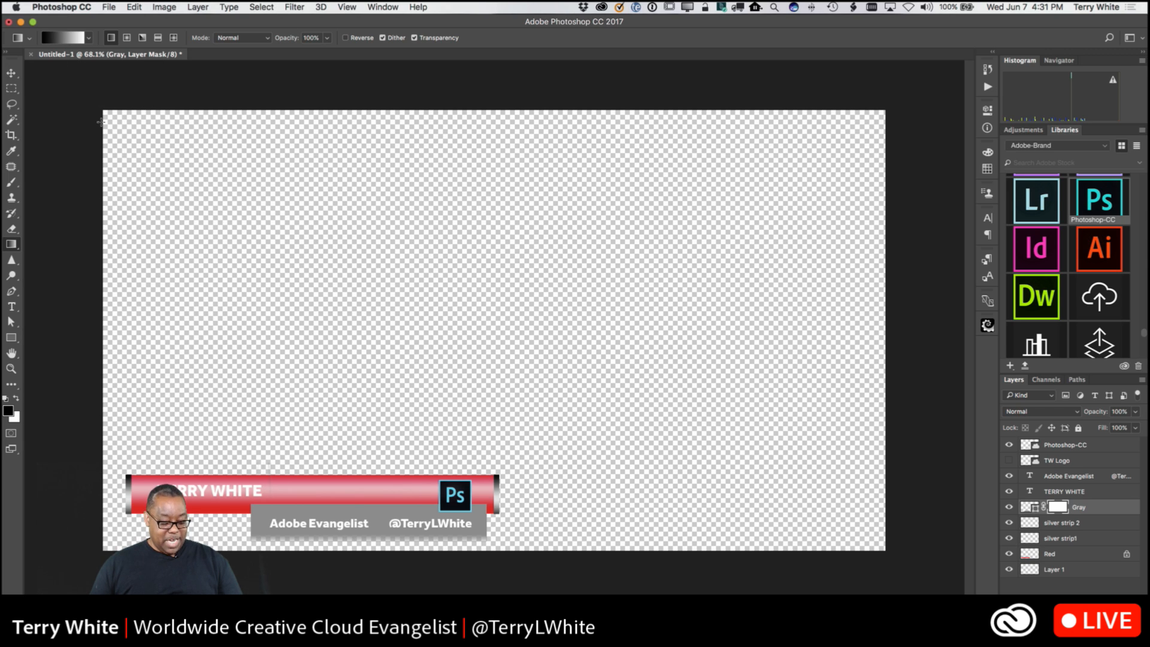
- Save the document with layers as lower3rd.psd in the Live Streaming Overlays folder and close it
{"action": "key", "text": "super+s"}
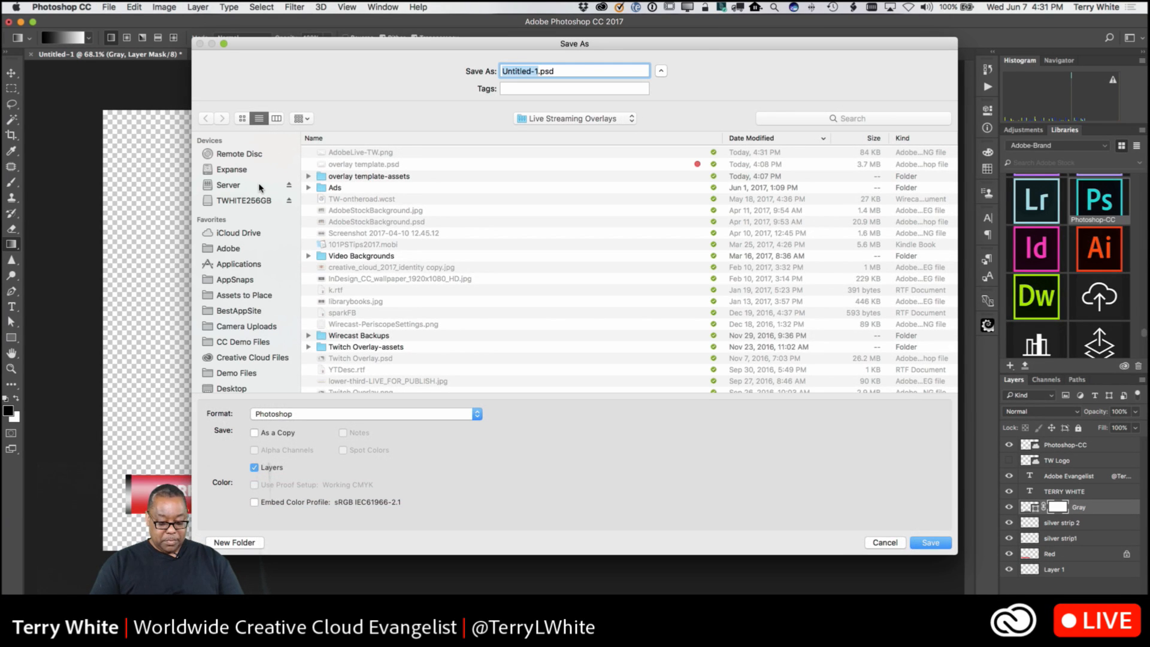
{"action": "type", "text": "lower3rd"}
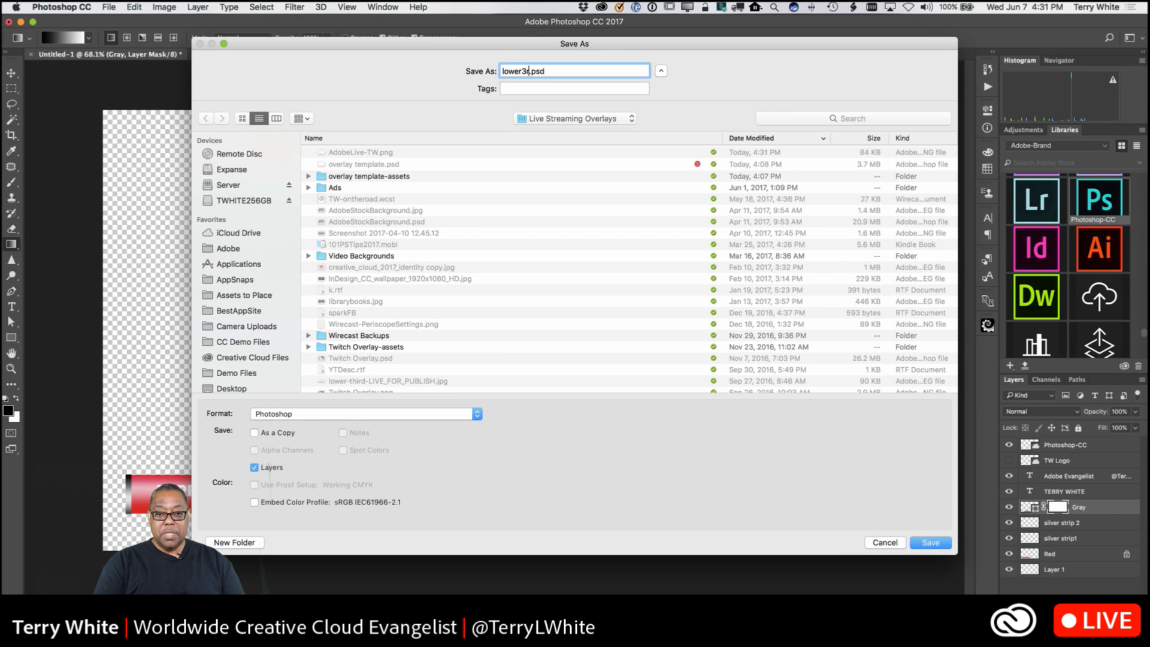
{"action": "key", "text": "super+d"}
{"action": "key", "text": "Return"}
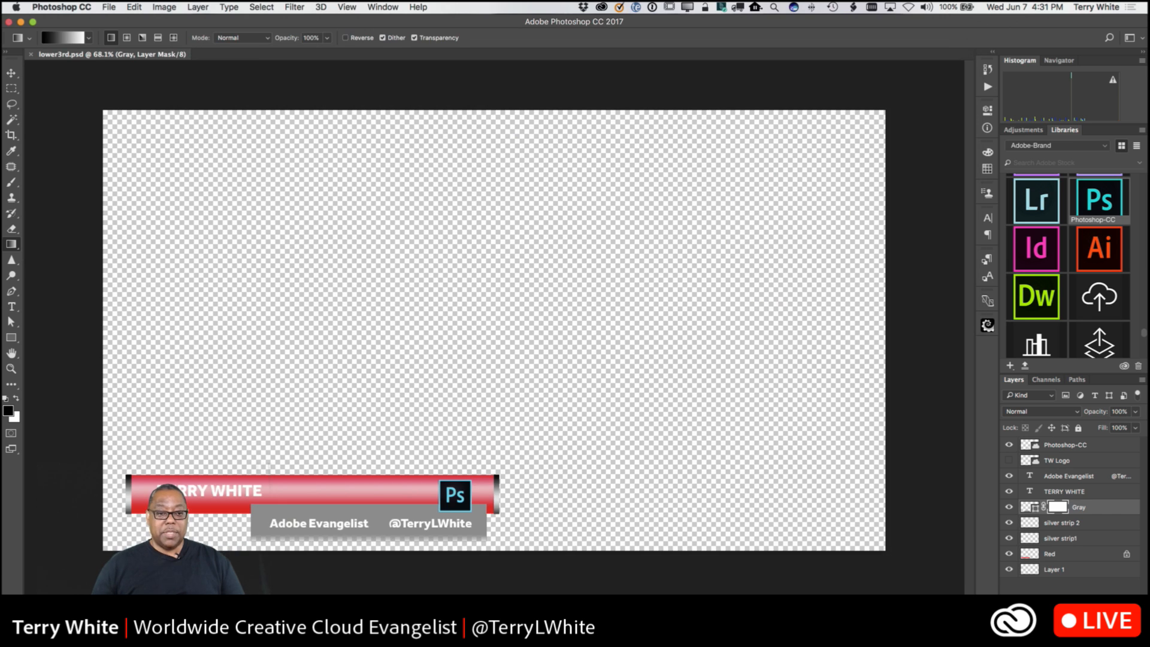
{"action": "left_click", "coordinate": [31, 54]}
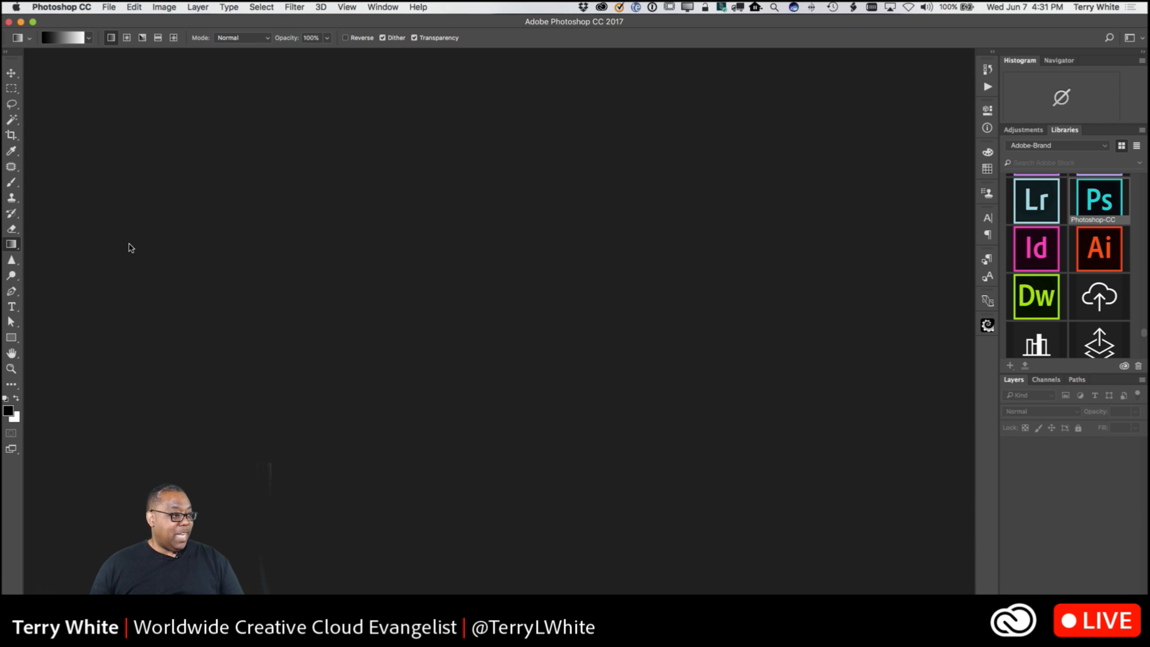
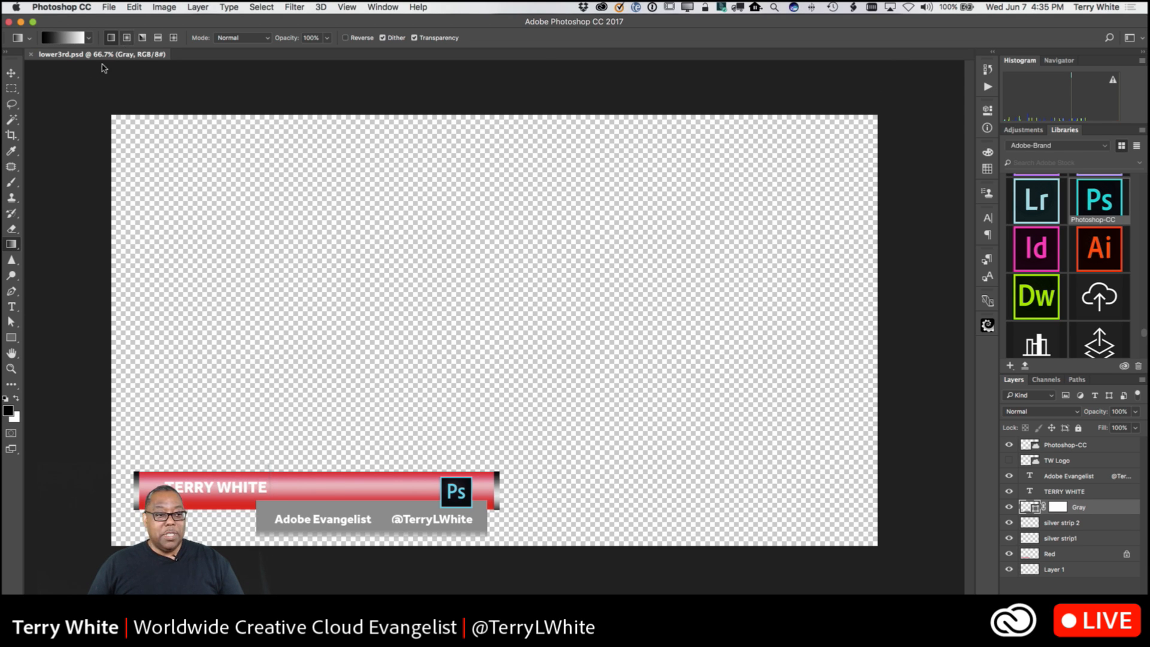
- Switch to the Motion workspace, create a video timeline for lower3rd.psd and fit the whole document in view
{"action": "left_click", "coordinate": [11, 73]}
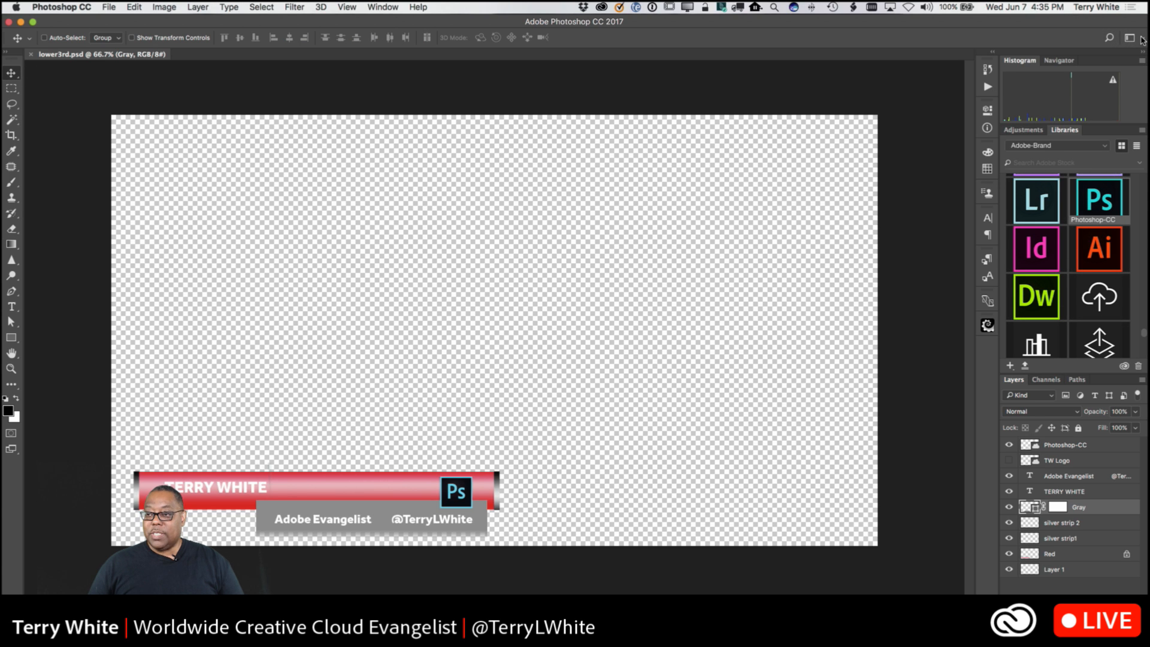
{"action": "left_click", "coordinate": [1142, 40]}
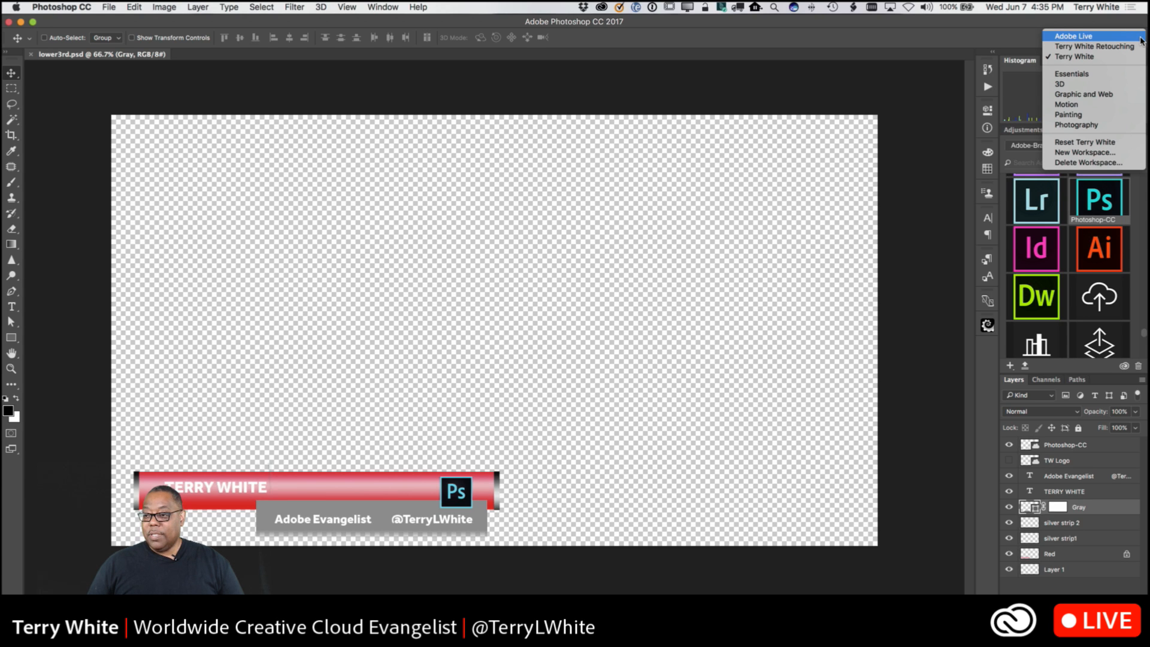
{"action": "left_click", "coordinate": [1109, 108]}
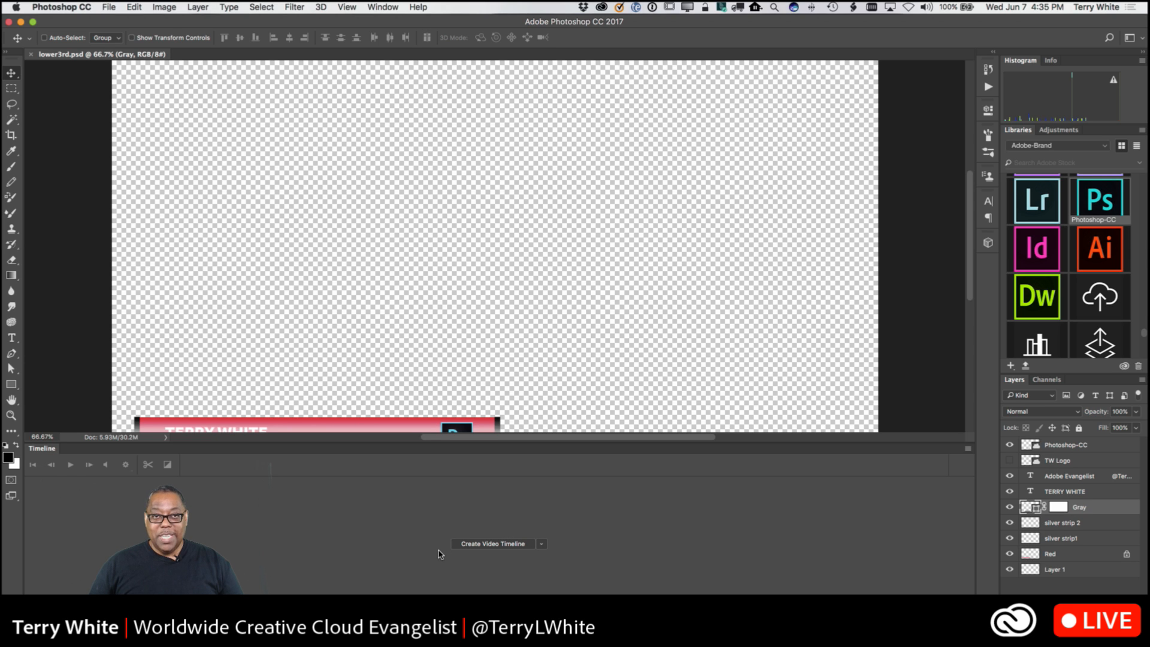
{"action": "left_click", "coordinate": [495, 546]}
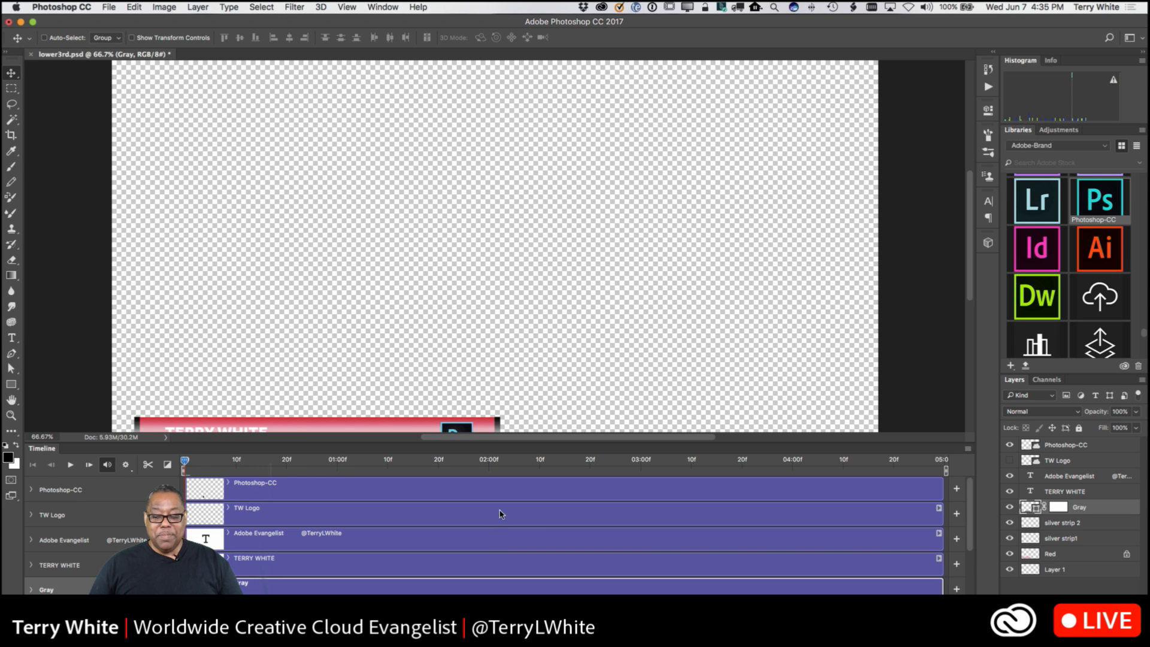
{"action": "key", "text": "super+0"}
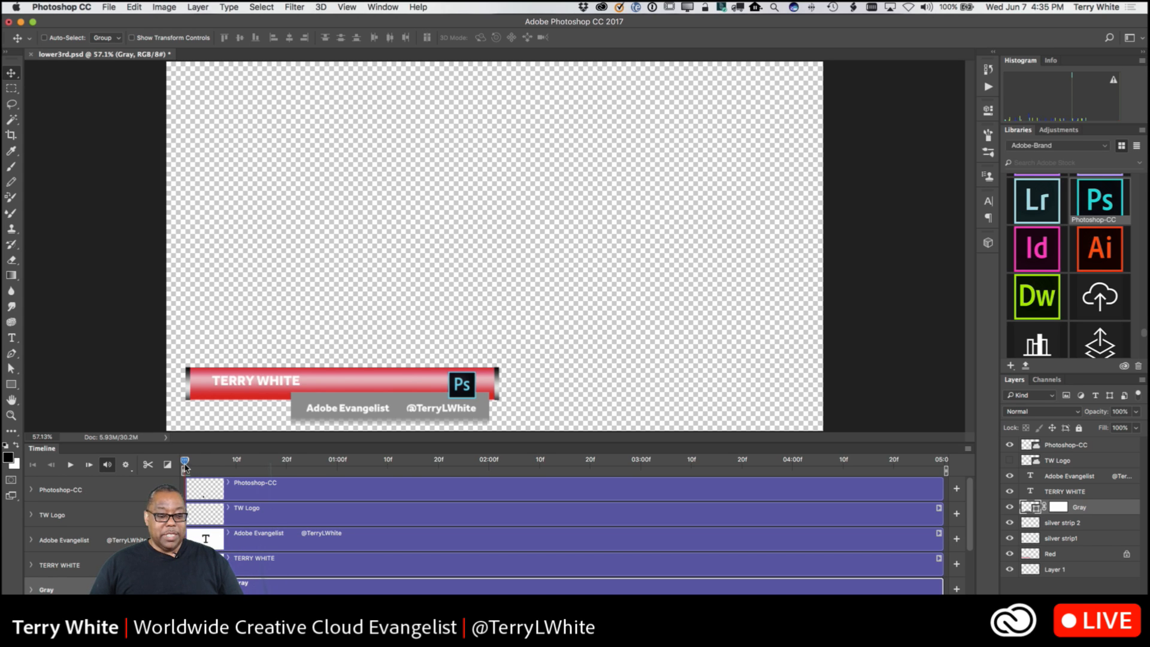
- Play a preview of the timeline and return the playhead to the first frame
{"action": "key", "text": "space"}
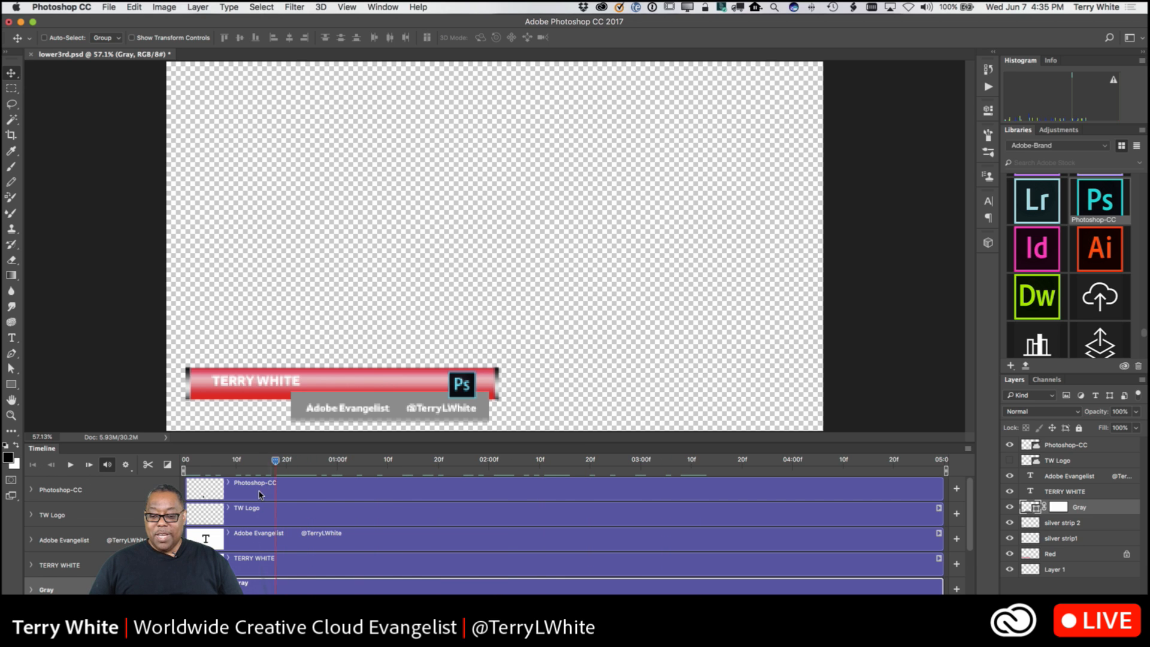
{"action": "mouse_move", "coordinate": [188, 488]}
{"action": "left_mouse_down"}
{"action": "mouse_move", "coordinate": [508, 486]}
{"action": "mouse_move", "coordinate": [188, 486]}
{"action": "left_mouse_up"}
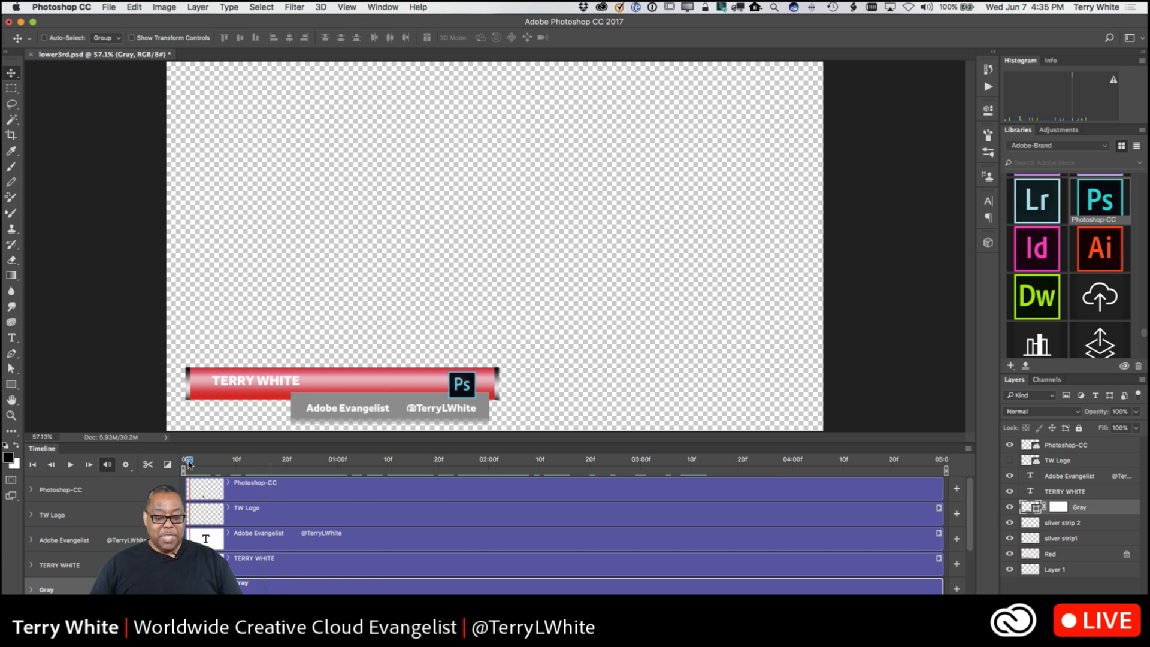
{"action": "left_click_drag", "start_coordinate": [192, 463], "coordinate": [184, 463]}
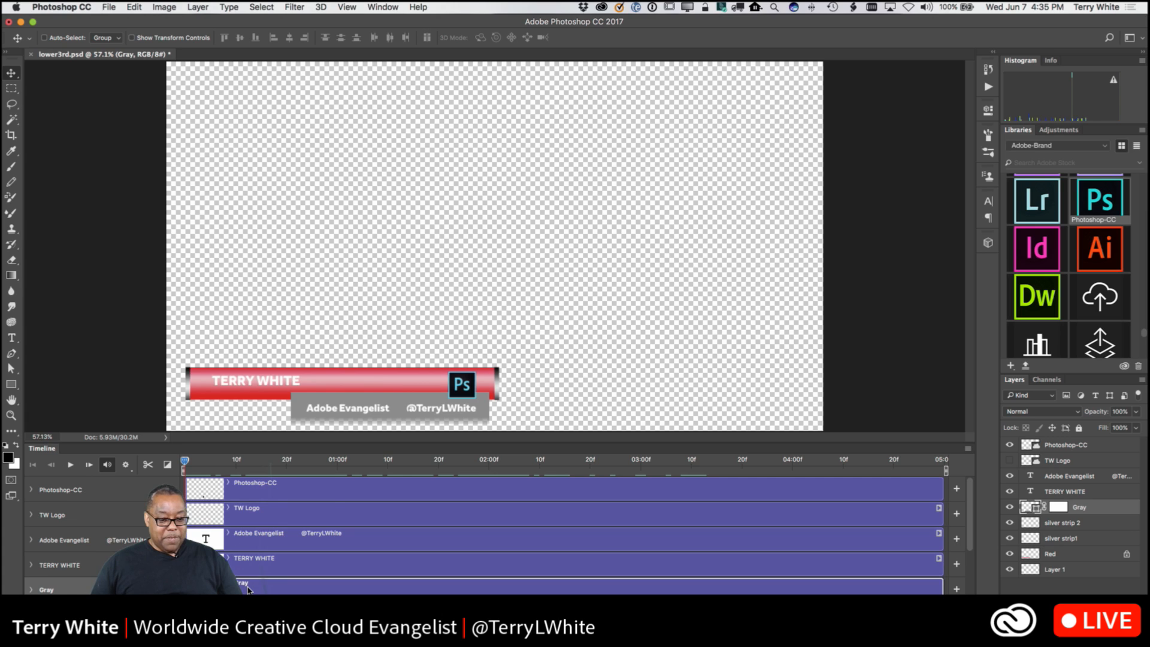
- Shift all timeline clips except Gray so that they start about 7 frames in
{"action": "scroll", "coordinate": [248, 590], "scroll_direction": "down", "scroll_amount": 1}
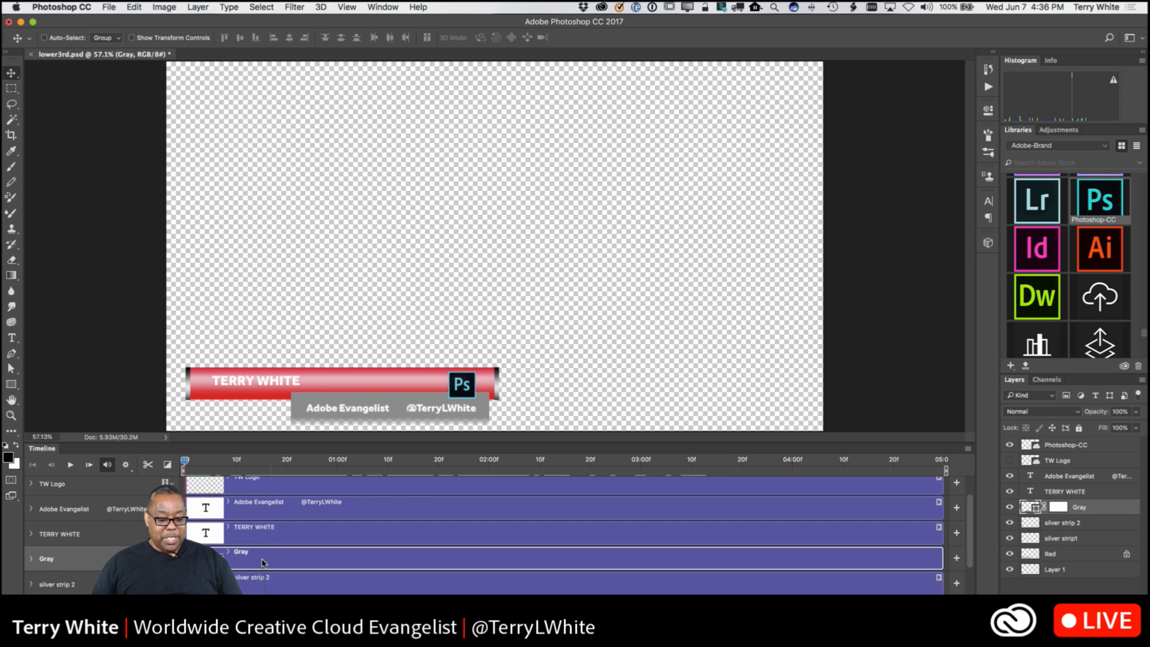
{"action": "left_click", "coordinate": [256, 590]}
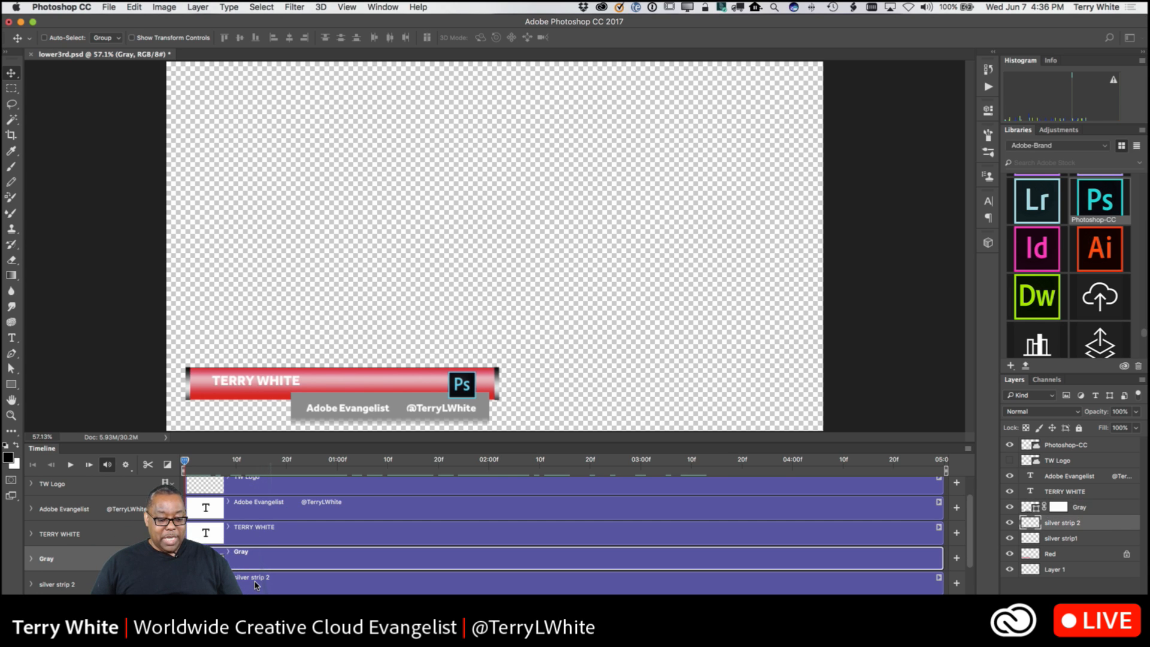
{"action": "left_click", "coordinate": [270, 530], "text": "super"}
{"action": "left_click", "coordinate": [271, 514], "text": "super"}
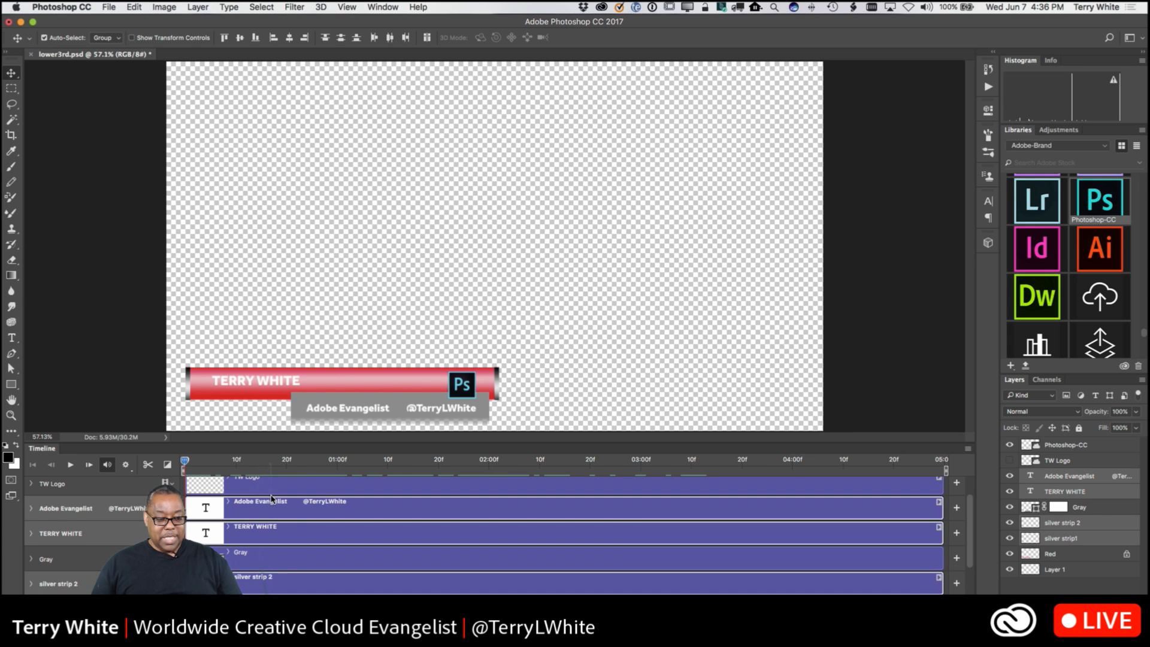
{"action": "left_click", "coordinate": [269, 492], "text": "super"}
{"action": "scroll", "coordinate": [269, 492], "scroll_direction": "up", "scroll_amount": 1}
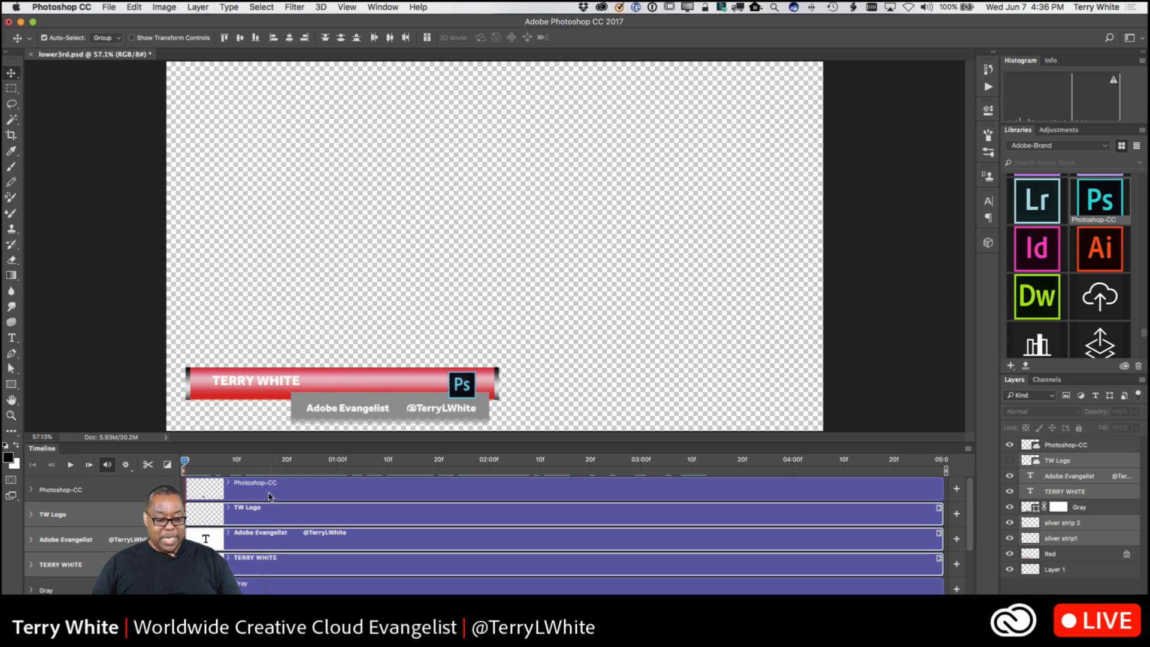
{"action": "left_click", "coordinate": [270, 489], "text": "super"}
{"action": "scroll", "coordinate": [293, 530], "scroll_direction": "down", "scroll_amount": 3}
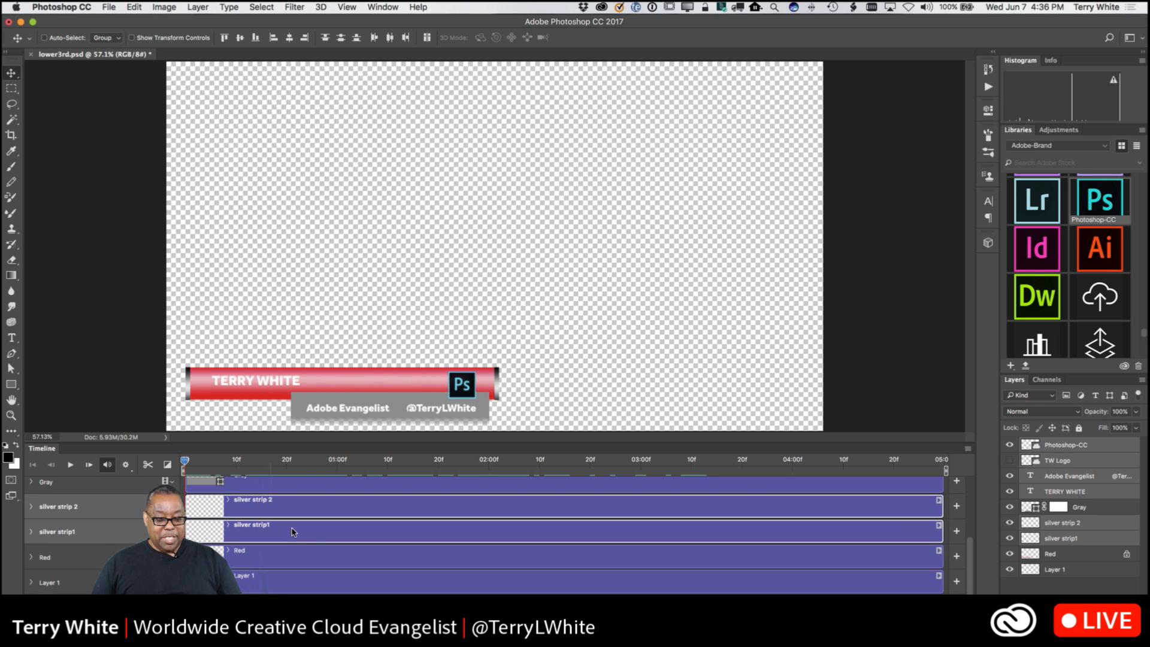
{"action": "left_click", "coordinate": [272, 568], "text": "super"}
{"action": "left_click", "coordinate": [271, 578], "text": "super"}
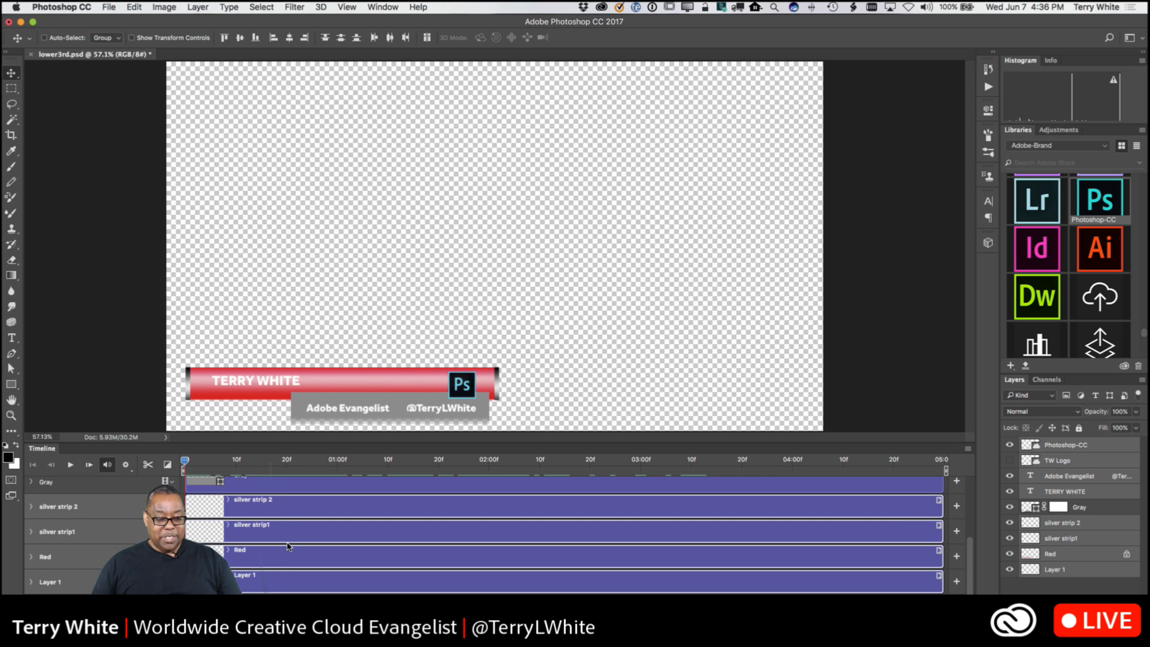
{"action": "scroll", "coordinate": [269, 575], "scroll_direction": "up", "scroll_amount": 3}
{"action": "left_click_drag", "start_coordinate": [244, 566], "coordinate": [281, 561]}
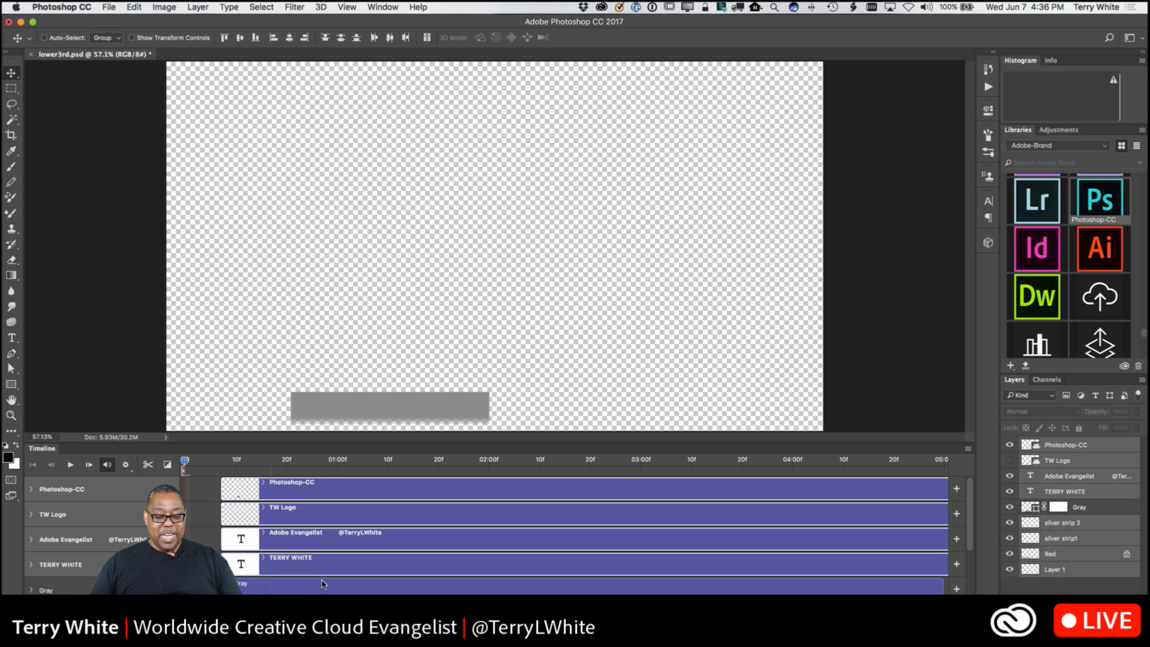
- Shift all clips except Gray and Red so that they start about 12 frames in, and clear the selection
{"action": "scroll", "coordinate": [290, 586], "scroll_direction": "down", "scroll_amount": 4}
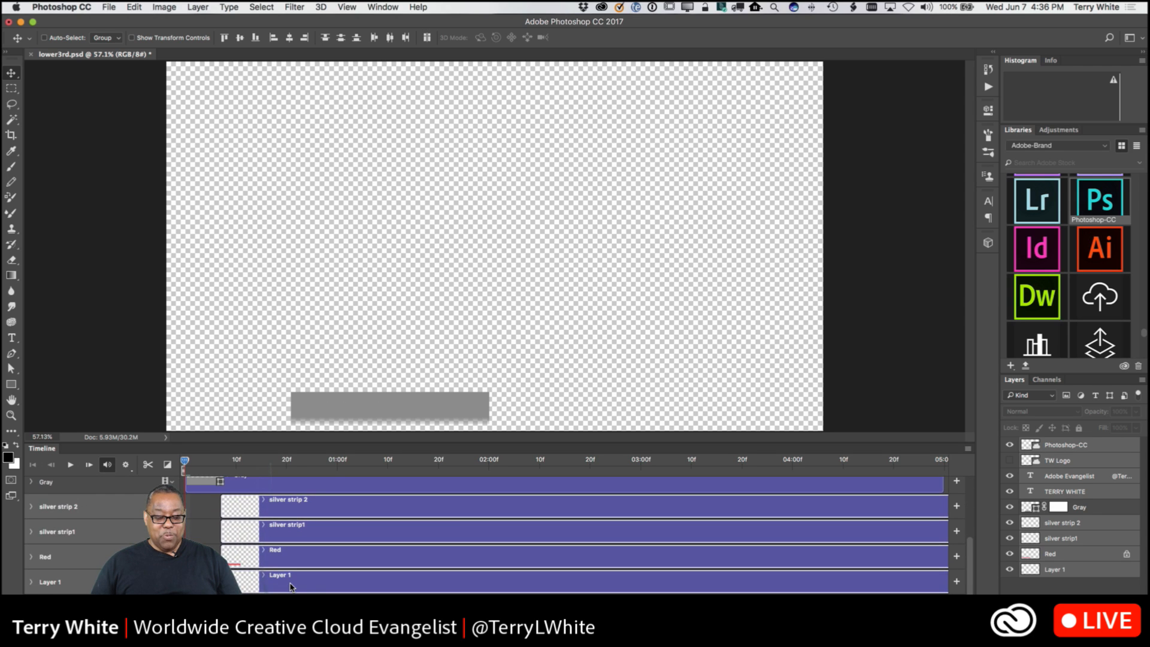
{"action": "scroll", "coordinate": [291, 586], "scroll_direction": "up", "scroll_amount": 1}
{"action": "left_click", "coordinate": [288, 576]}
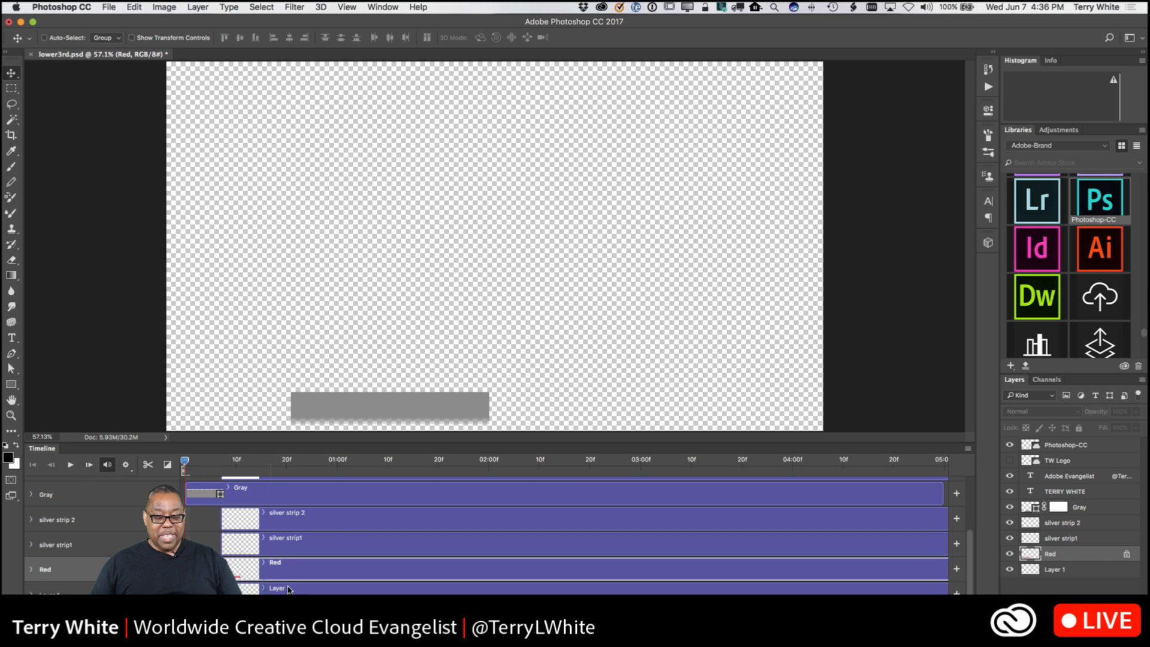
{"action": "left_click", "coordinate": [288, 588], "text": "super"}
{"action": "left_click", "coordinate": [296, 546], "text": "super"}
{"action": "left_click", "coordinate": [299, 522], "text": "super"}
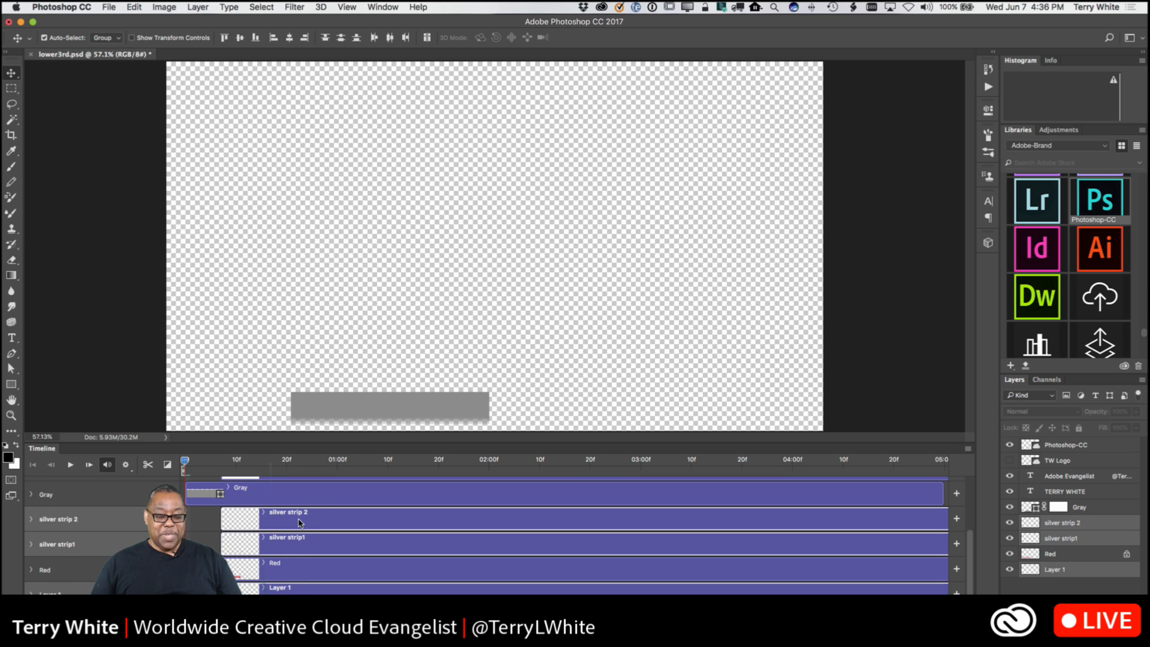
{"action": "scroll", "coordinate": [304, 488], "scroll_direction": "up", "scroll_amount": 1}
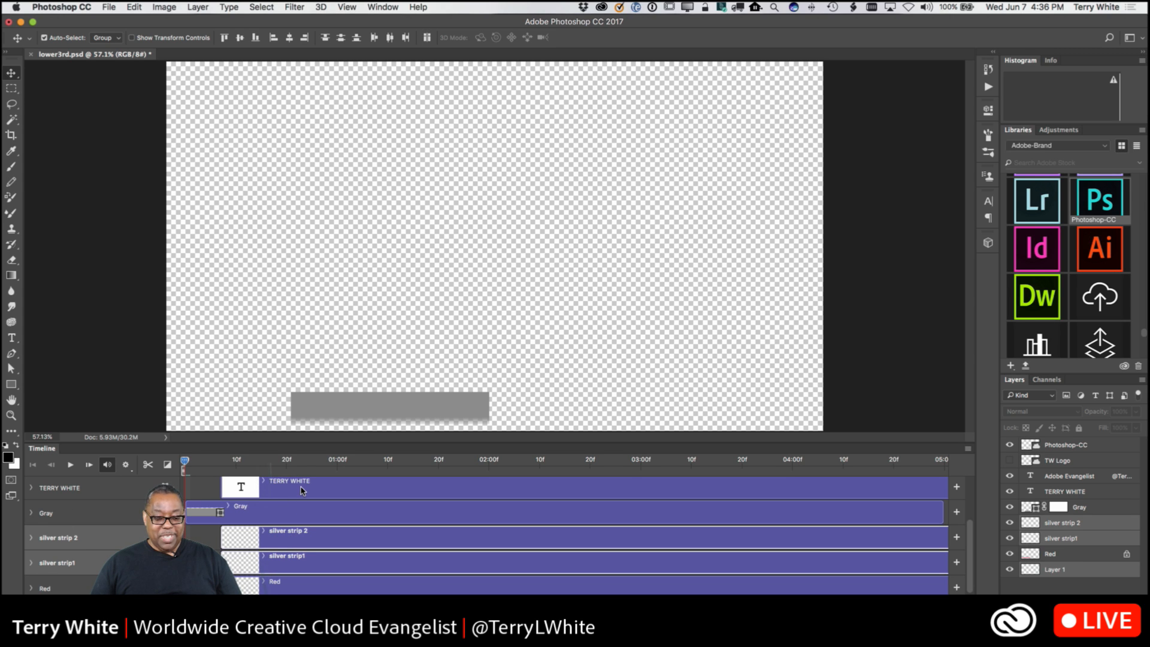
{"action": "scroll", "coordinate": [301, 490], "scroll_direction": "up", "scroll_amount": 4}
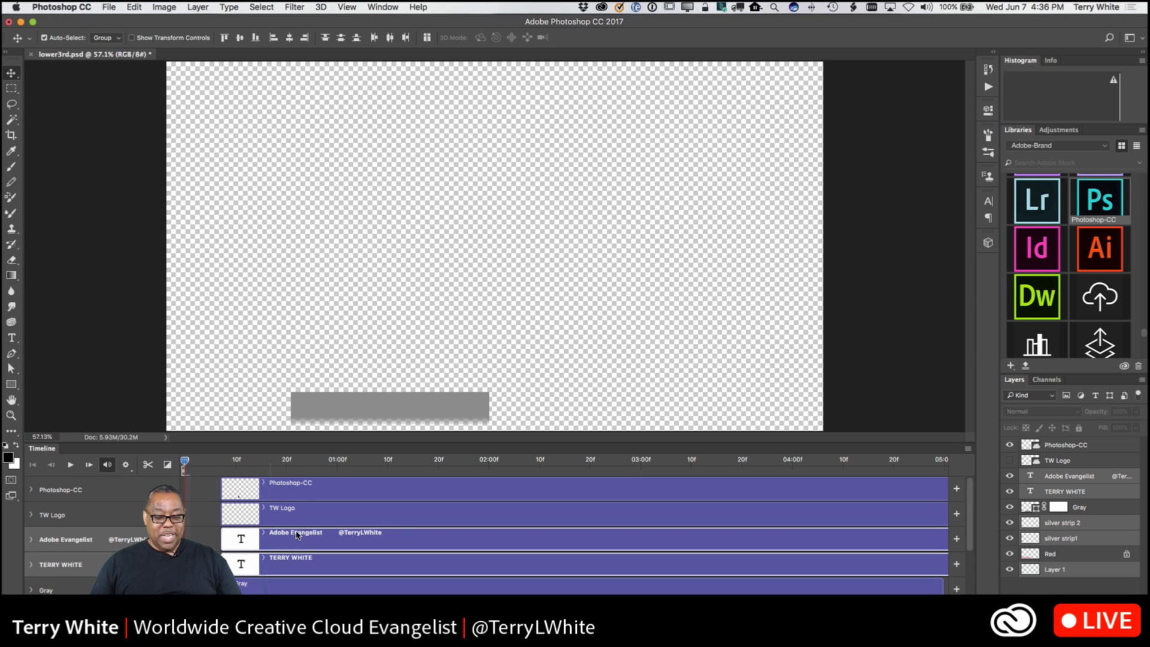
{"action": "scroll", "coordinate": [296, 536], "scroll_direction": "down", "scroll_amount": 6}
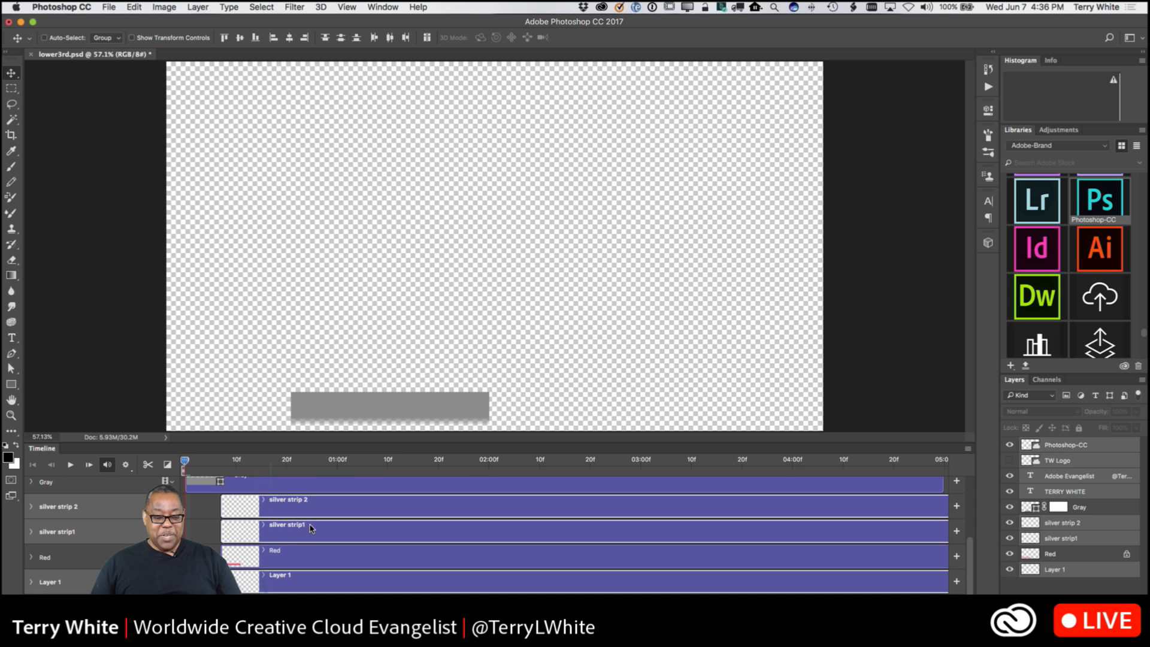
{"action": "scroll", "coordinate": [303, 525], "scroll_direction": "up", "scroll_amount": 2}
{"action": "scroll", "coordinate": [304, 525], "scroll_direction": "up", "scroll_amount": 2}
{"action": "scroll", "coordinate": [285, 578], "scroll_direction": "down", "scroll_amount": 3}
{"action": "scroll", "coordinate": [285, 584], "scroll_direction": "down", "scroll_amount": 1}
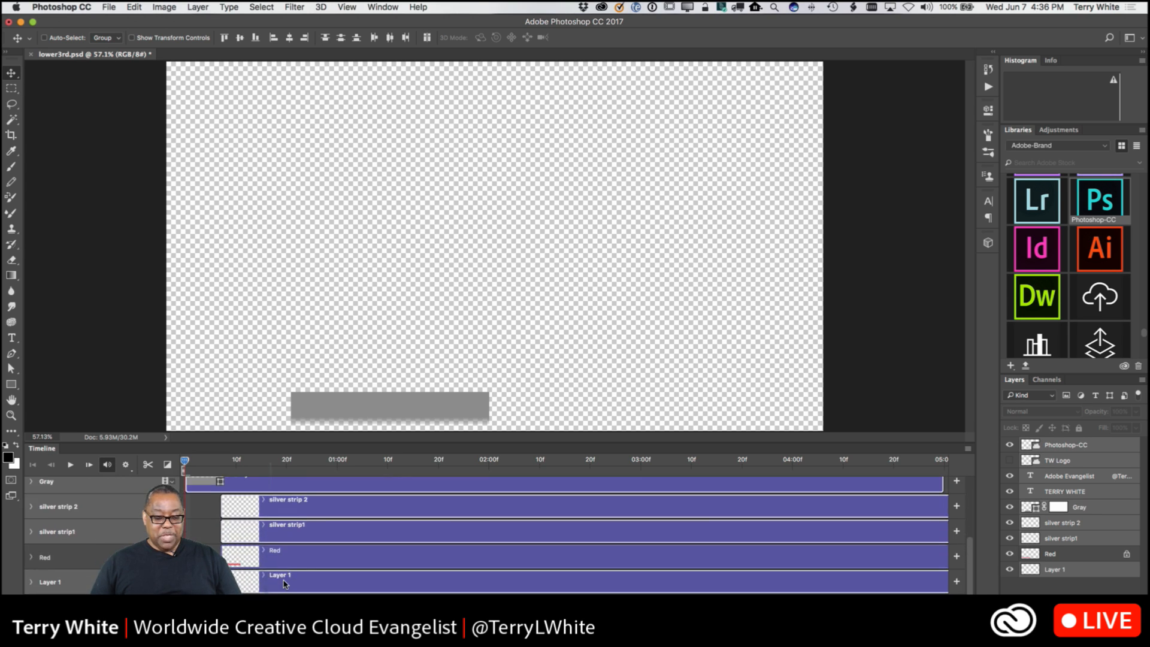
{"action": "left_click_drag", "start_coordinate": [289, 527], "coordinate": [311, 534]}
{"action": "left_click", "coordinate": [286, 484], "text": "super"}
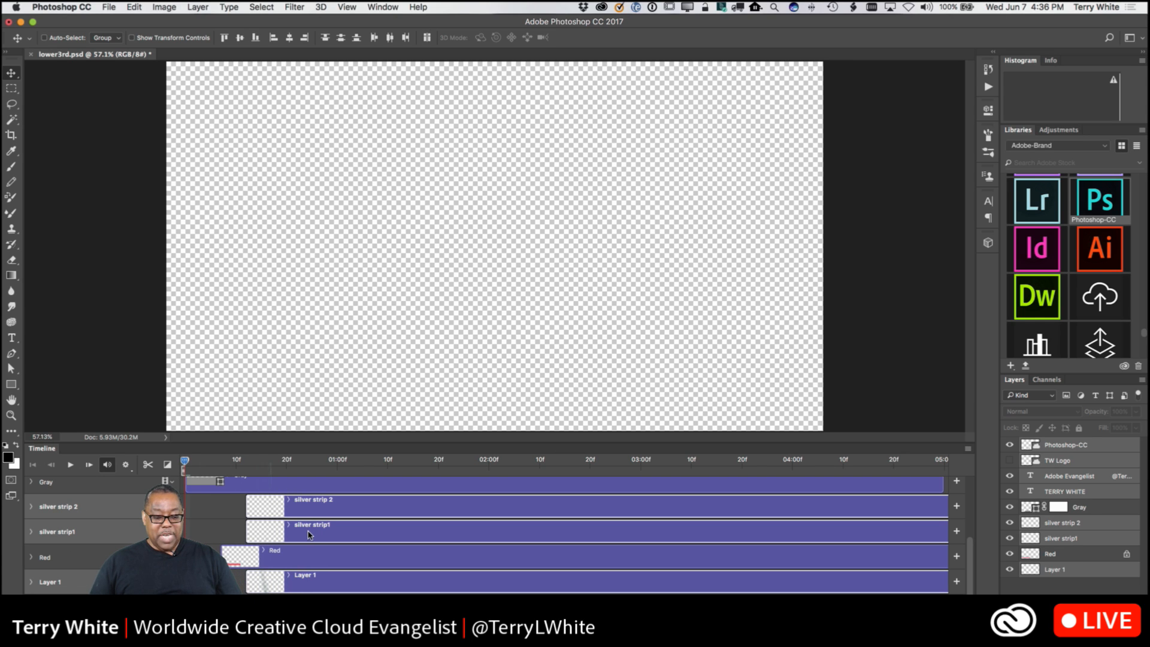
{"action": "left_click", "coordinate": [227, 525]}
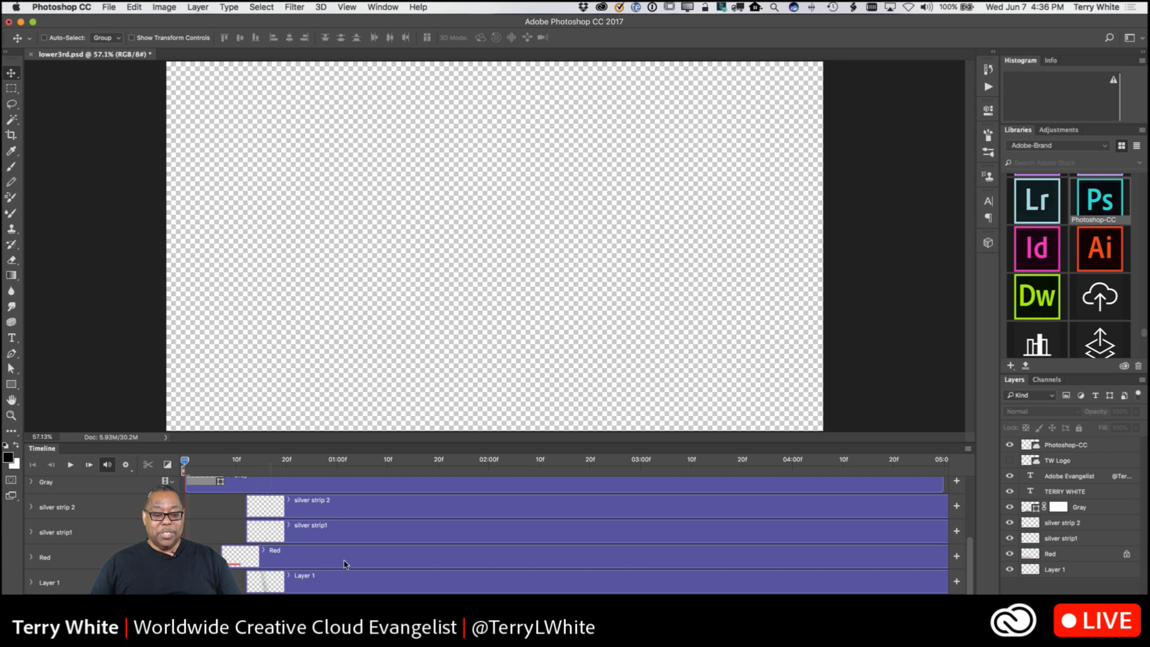
- Play the staggered animation and review the start positions of the clips in all tracks
{"action": "scroll", "coordinate": [341, 574], "scroll_direction": "up", "scroll_amount": 5}
{"action": "key", "text": "space"}
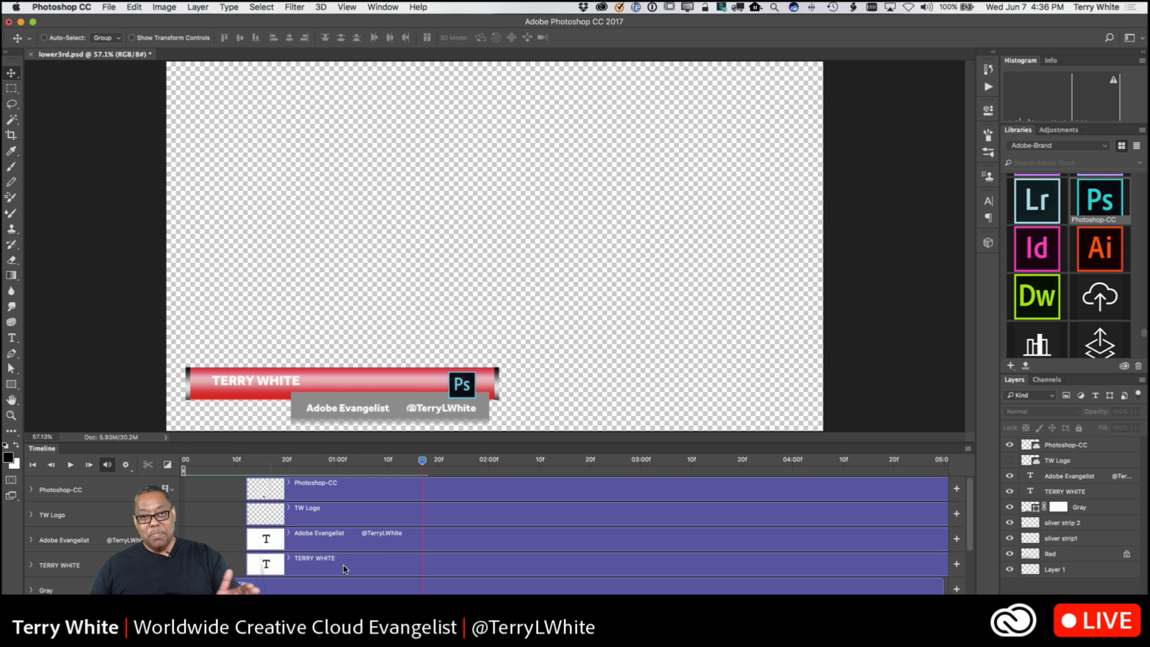
{"action": "scroll", "coordinate": [338, 569], "scroll_direction": "down", "scroll_amount": 5}
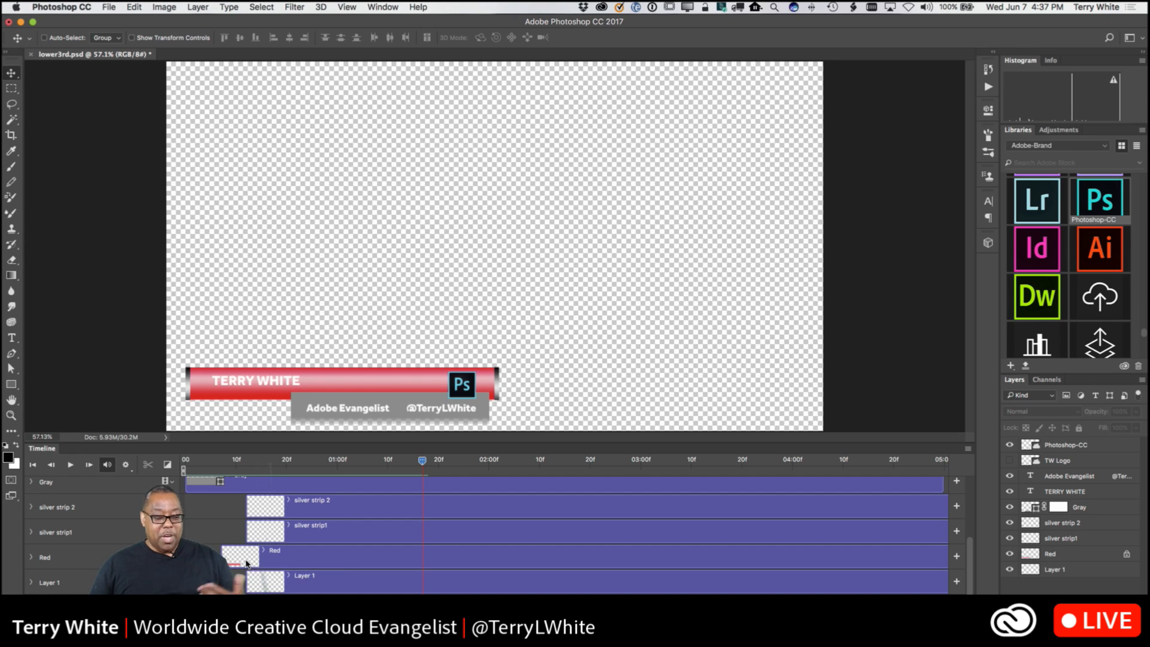
{"action": "scroll", "coordinate": [246, 562], "scroll_direction": "up", "scroll_amount": 5}
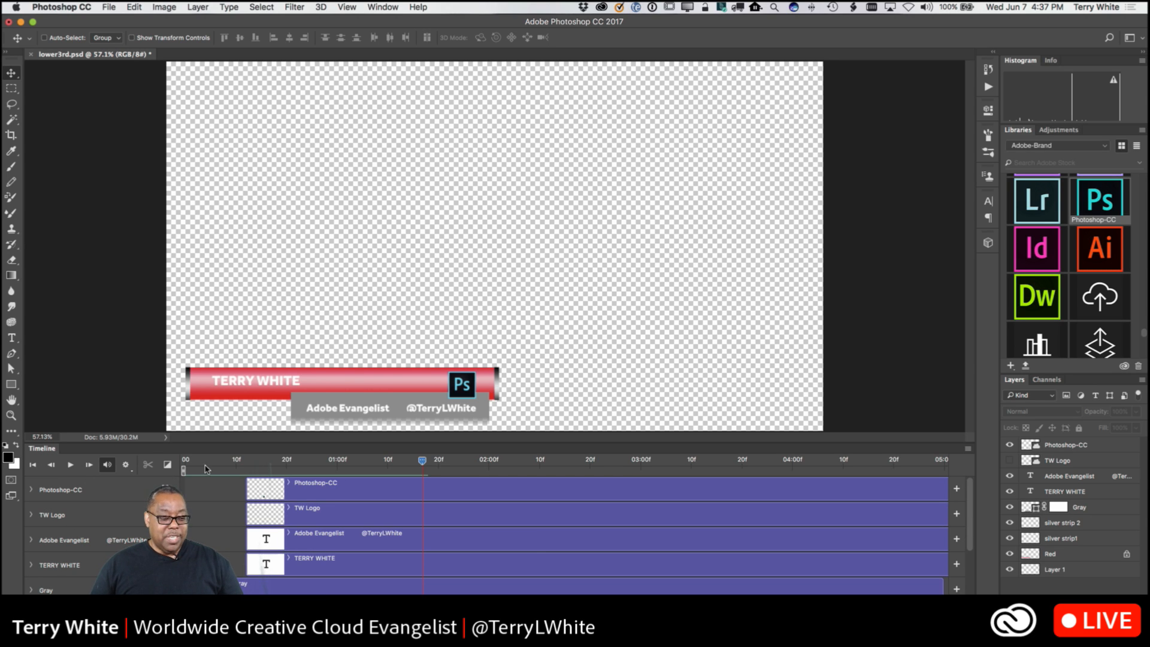
- Apply a 1 s Fade transition to the start of the Gray clip
{"action": "left_click", "coordinate": [168, 465]}
{"action": "left_click", "coordinate": [169, 467]}
{"action": "left_click", "coordinate": [207, 587]}
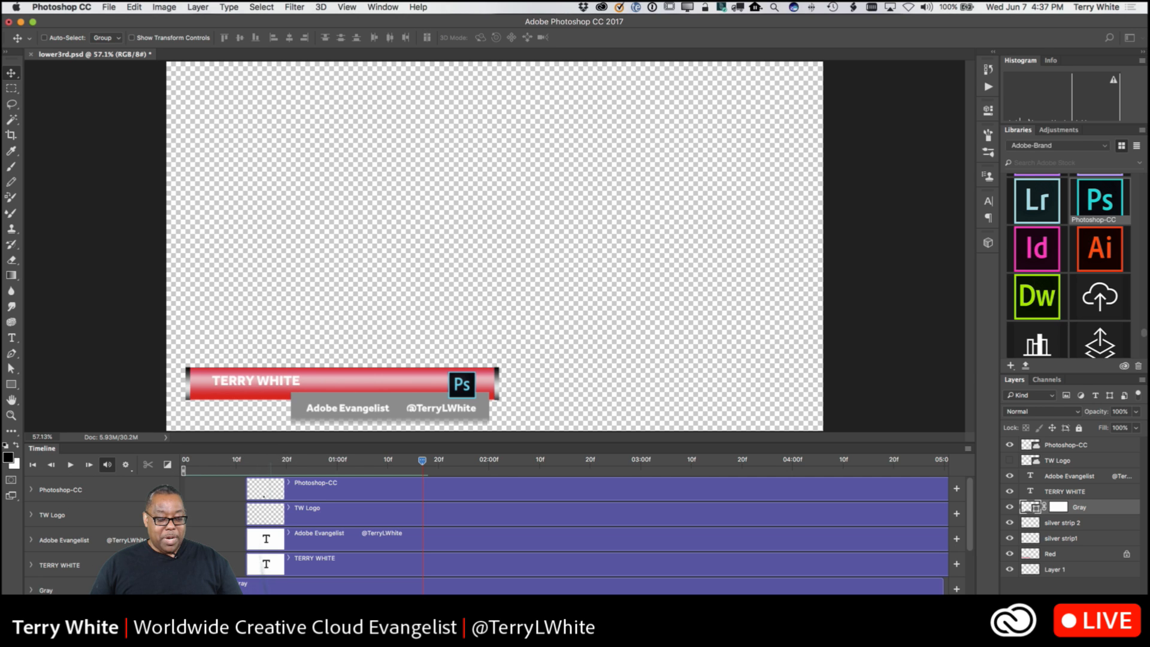
{"action": "left_click", "coordinate": [168, 465]}
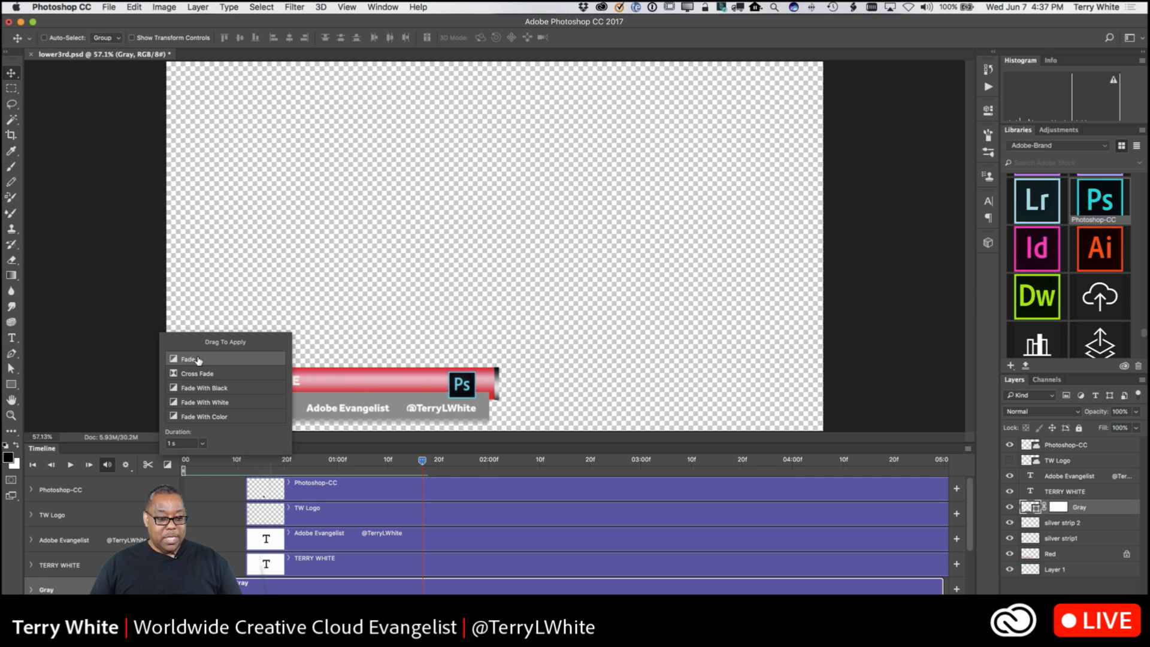
{"action": "left_click_drag", "start_coordinate": [181, 361], "coordinate": [239, 586]}
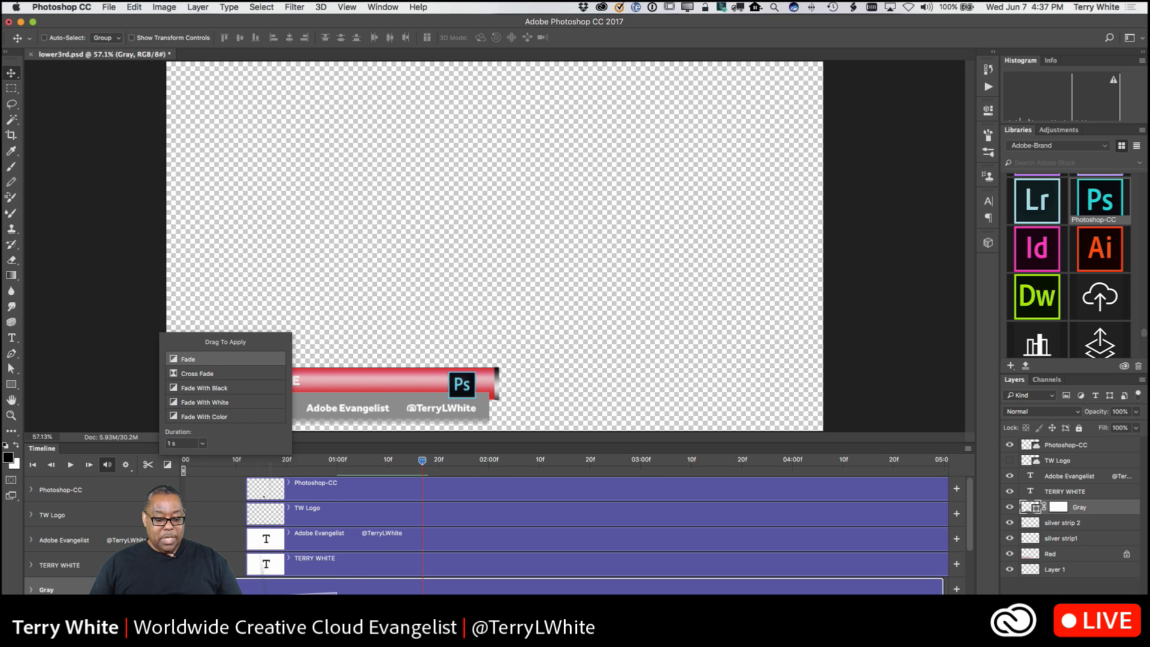
- Shift all clips except Gray along the timeline so that Red starts about 25 frames in and the others at about 1 second
{"action": "left_click", "coordinate": [354, 569]}
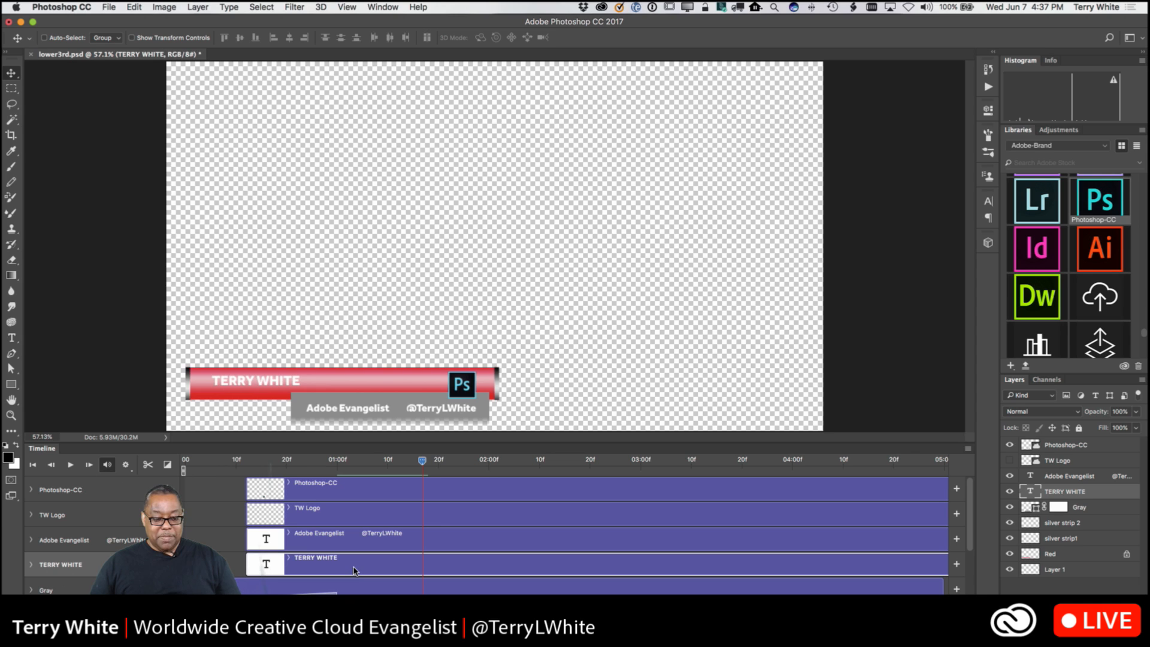
{"action": "left_click", "coordinate": [337, 486]}
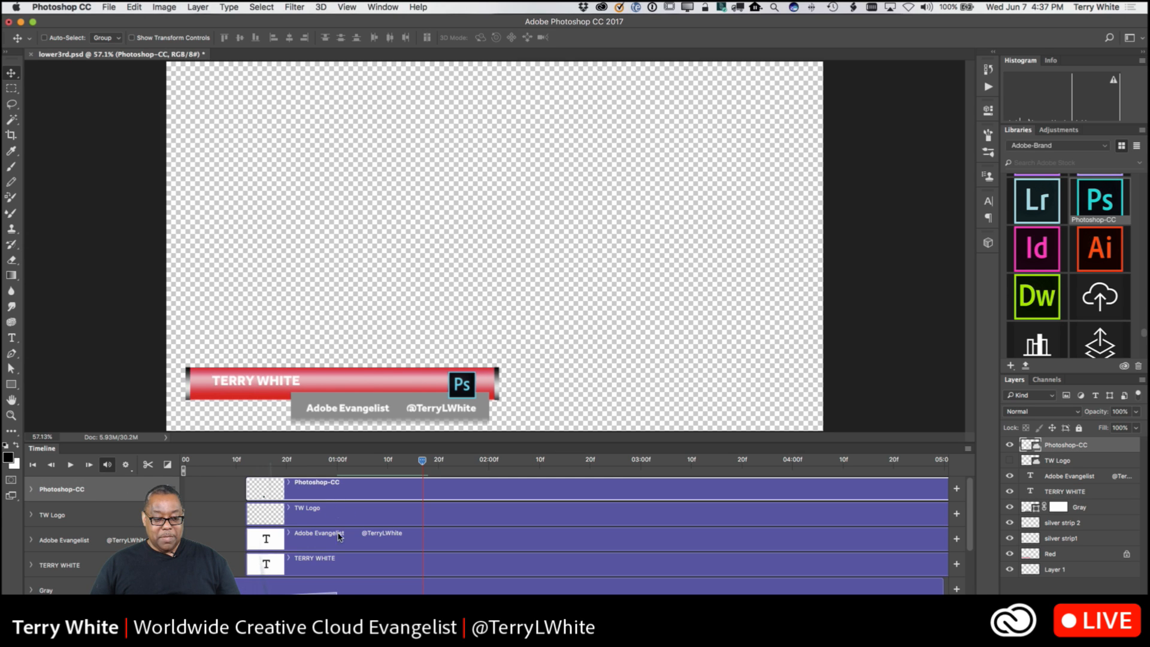
{"action": "left_click", "coordinate": [339, 567], "text": "shift"}
{"action": "scroll", "coordinate": [339, 569], "scroll_direction": "down", "scroll_amount": 3}
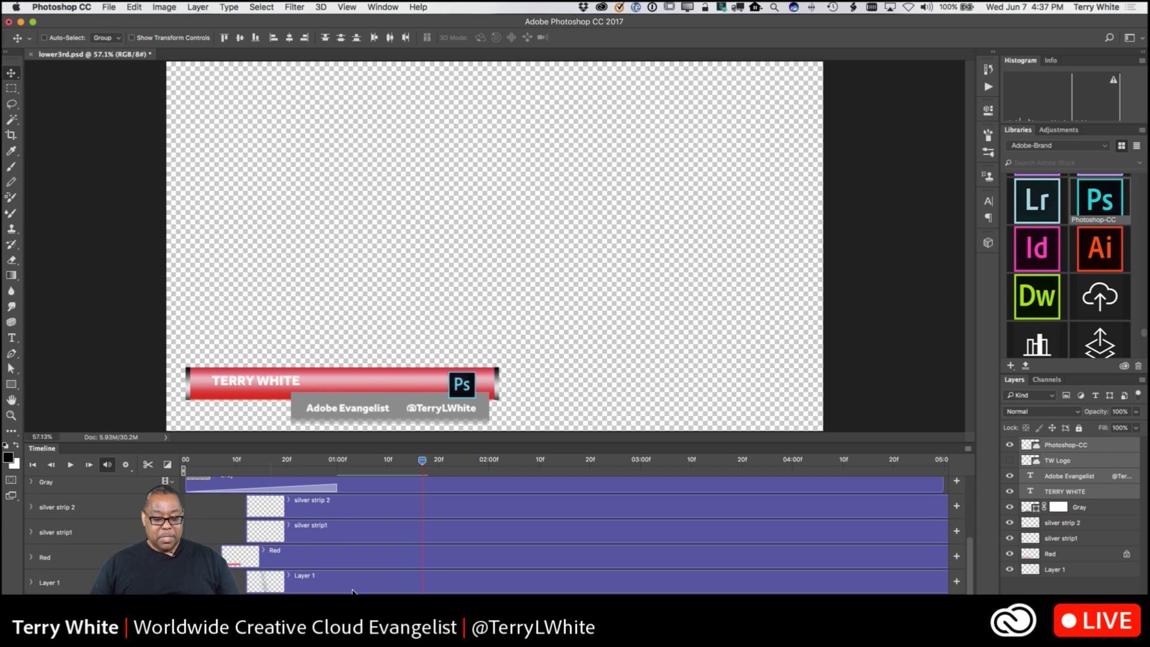
{"action": "left_click", "coordinate": [329, 508], "text": "shift"}
{"action": "left_click", "coordinate": [329, 530], "text": "shift"}
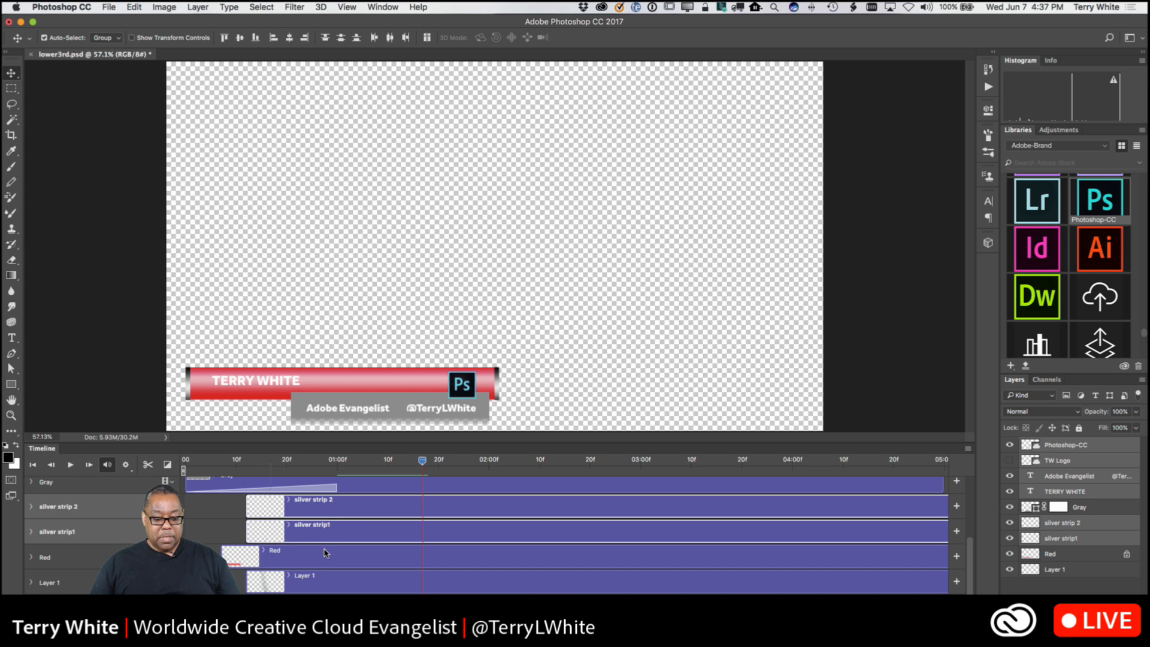
{"action": "left_click", "coordinate": [325, 555], "text": "shift"}
{"action": "left_click", "coordinate": [323, 580], "text": "shift"}
{"action": "left_click_drag", "start_coordinate": [308, 508], "coordinate": [399, 506]}
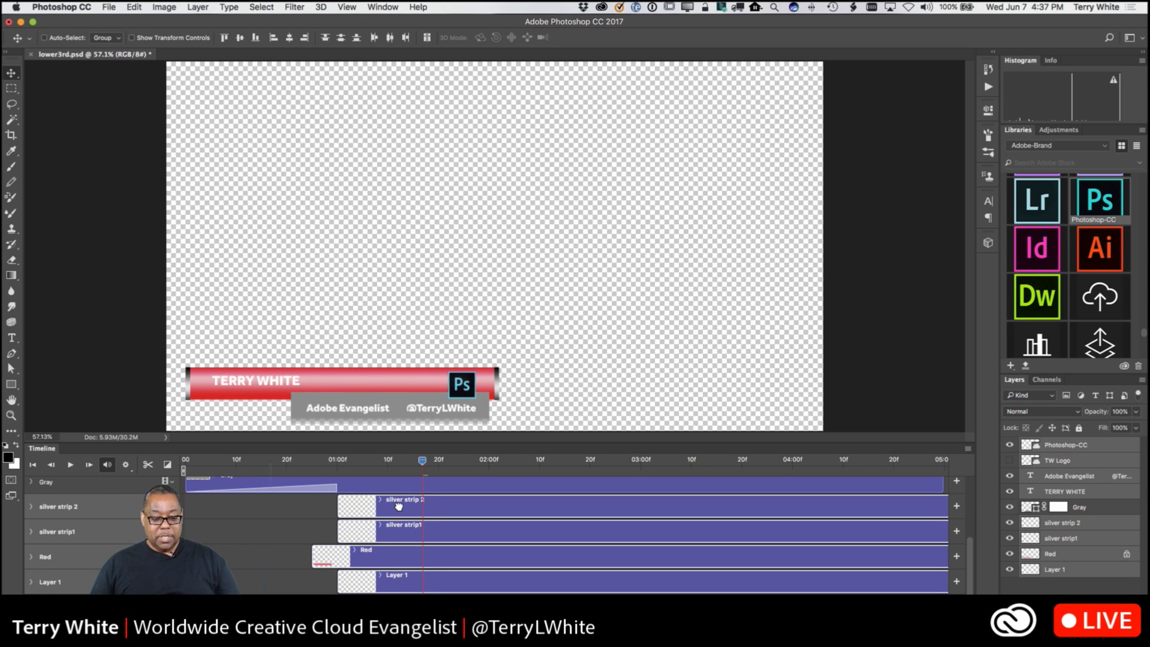
- Apply a 1 s Fade transition to the start of the Red clip
{"action": "scroll", "coordinate": [394, 550], "scroll_direction": "up", "scroll_amount": 3}
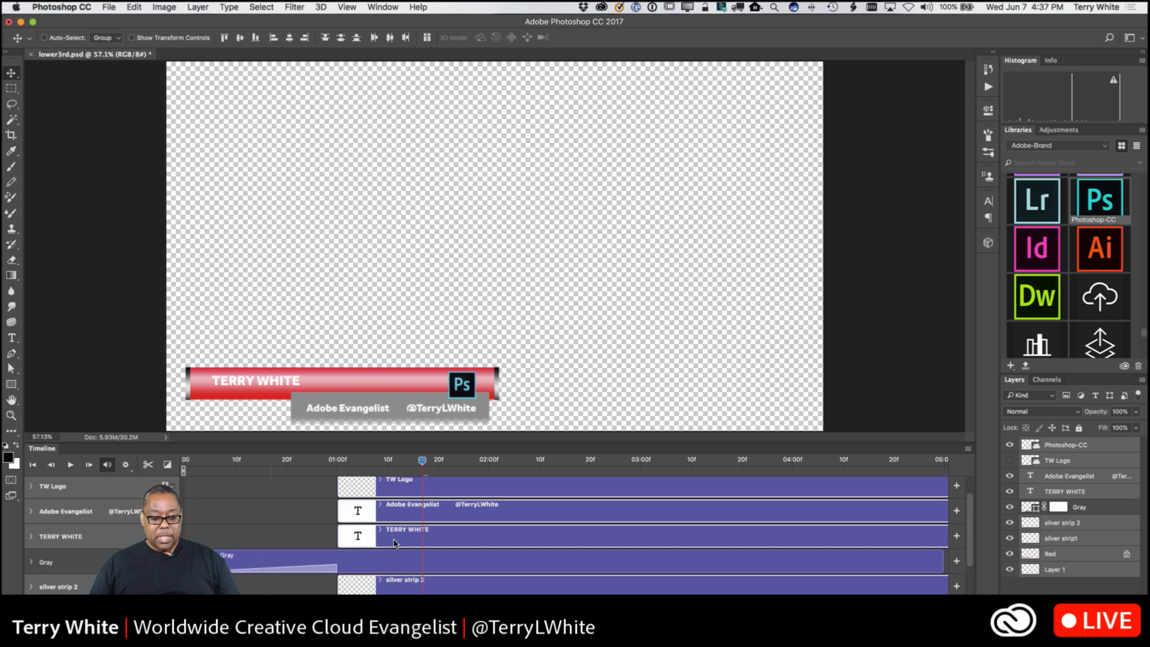
{"action": "scroll", "coordinate": [393, 550], "scroll_direction": "down", "scroll_amount": 3}
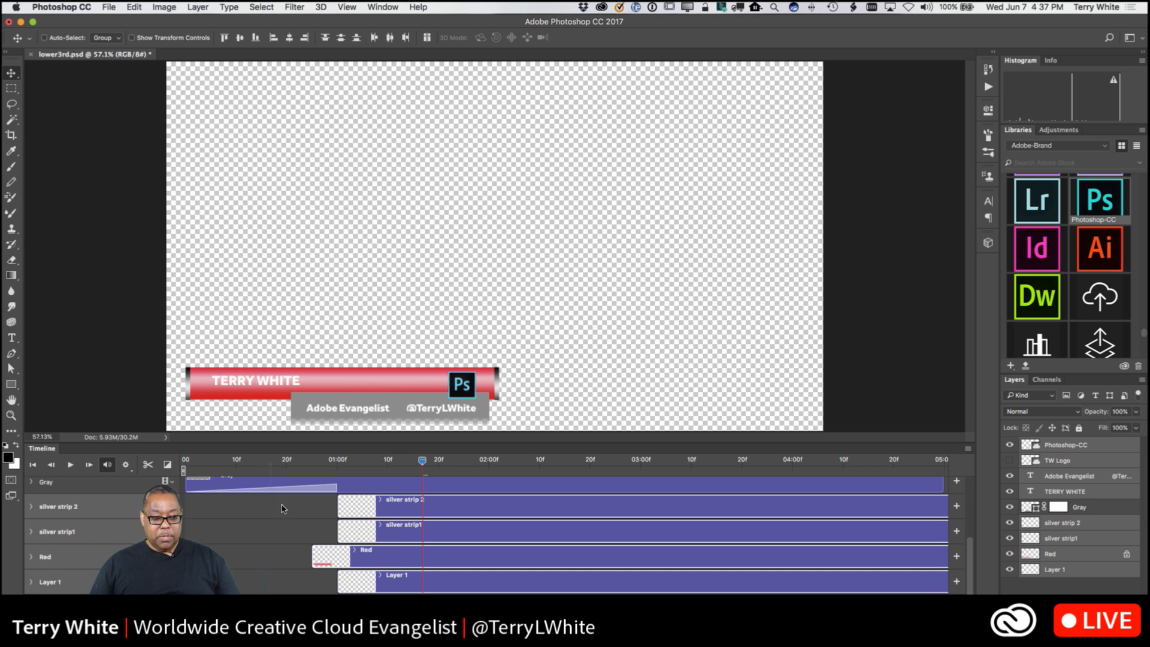
{"action": "left_click", "coordinate": [169, 464]}
{"action": "left_click_drag", "start_coordinate": [191, 362], "coordinate": [333, 549]}
- Shift all clips except Gray and Red so that they start about 1 second 24 frames in, after Red's fade-in
{"action": "scroll", "coordinate": [388, 557], "scroll_direction": "up", "scroll_amount": 2}
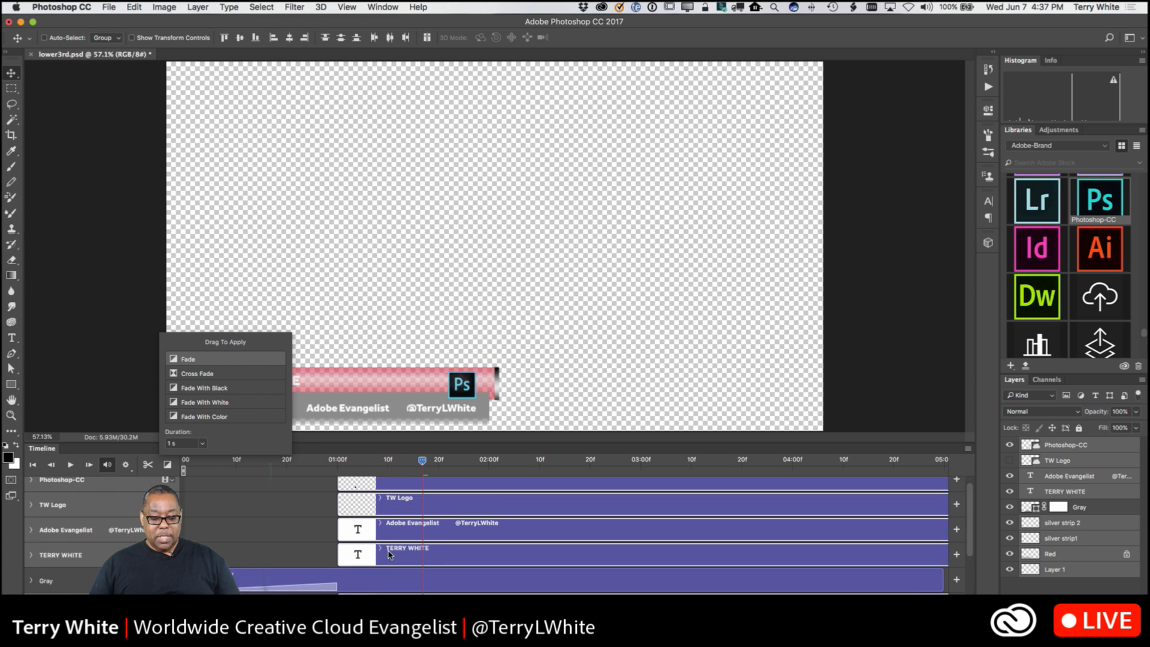
{"action": "left_click", "coordinate": [389, 536]}
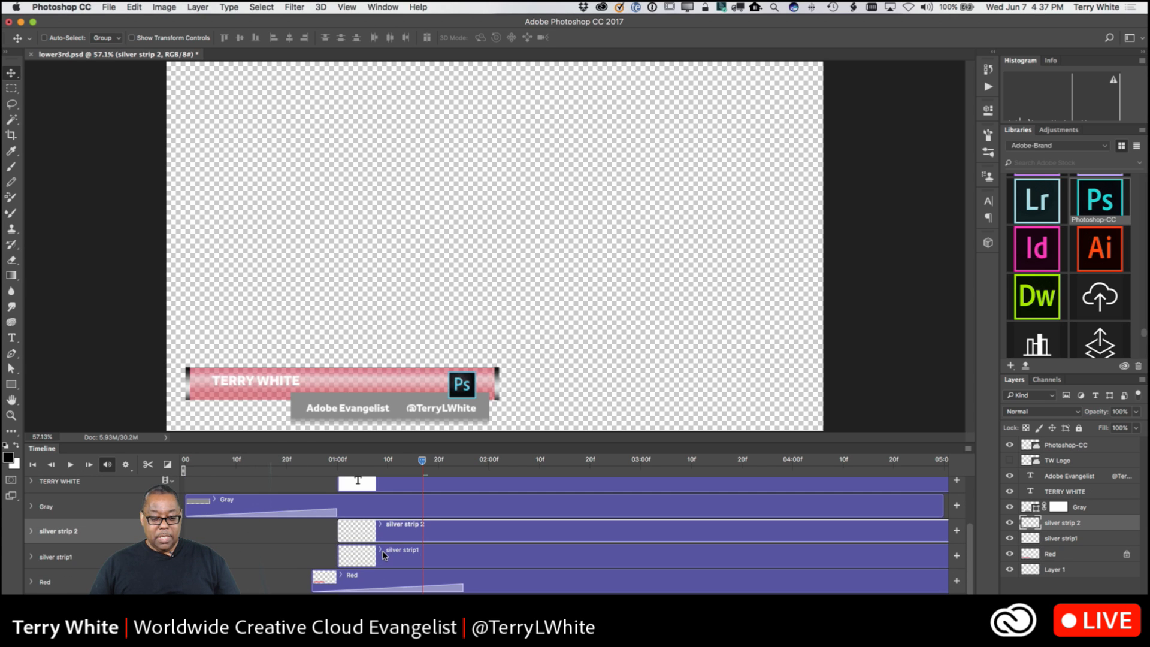
{"action": "left_click", "coordinate": [383, 556], "text": "super"}
{"action": "left_click", "coordinate": [386, 602], "text": "super"}
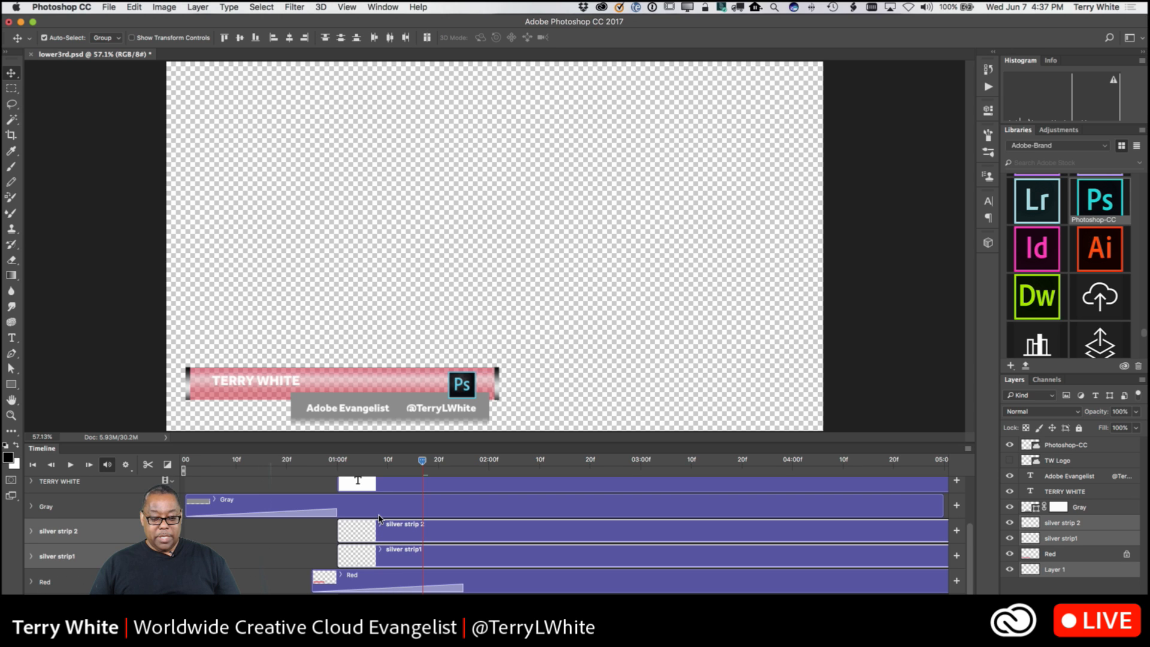
{"action": "left_click", "coordinate": [378, 514], "text": "super"}
{"action": "scroll", "coordinate": [379, 513], "scroll_direction": "up", "scroll_amount": 3}
{"action": "left_click", "coordinate": [381, 531]}
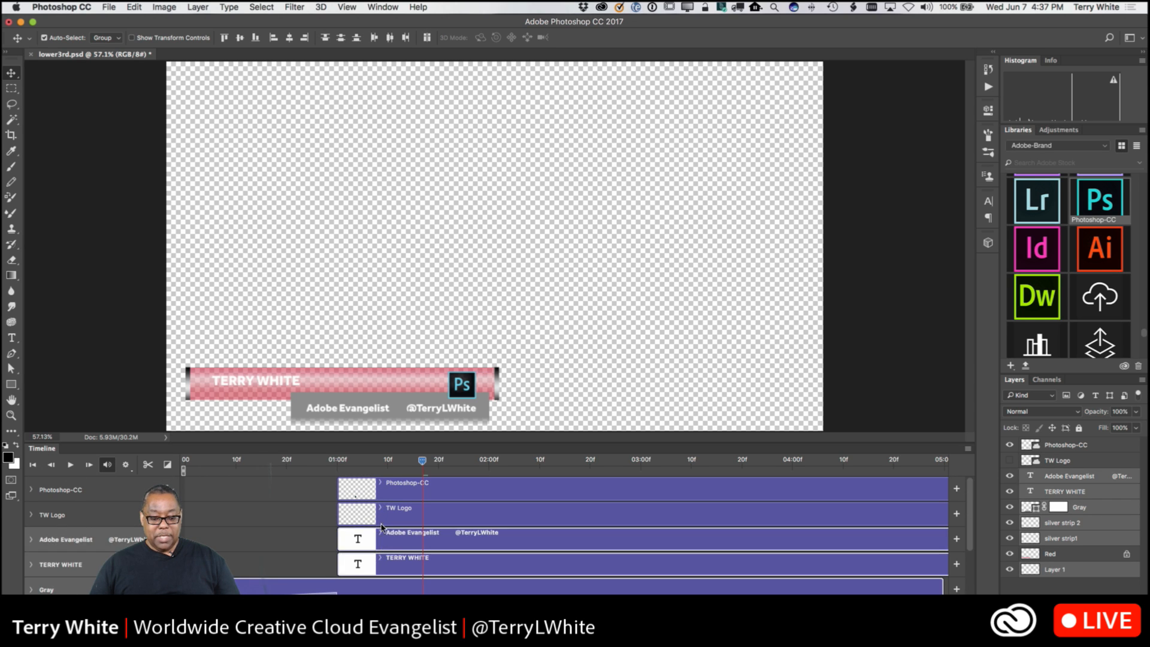
{"action": "left_click", "coordinate": [381, 512]}
{"action": "left_click", "coordinate": [381, 490]}
{"action": "scroll", "coordinate": [380, 518], "scroll_direction": "down", "scroll_amount": 3}
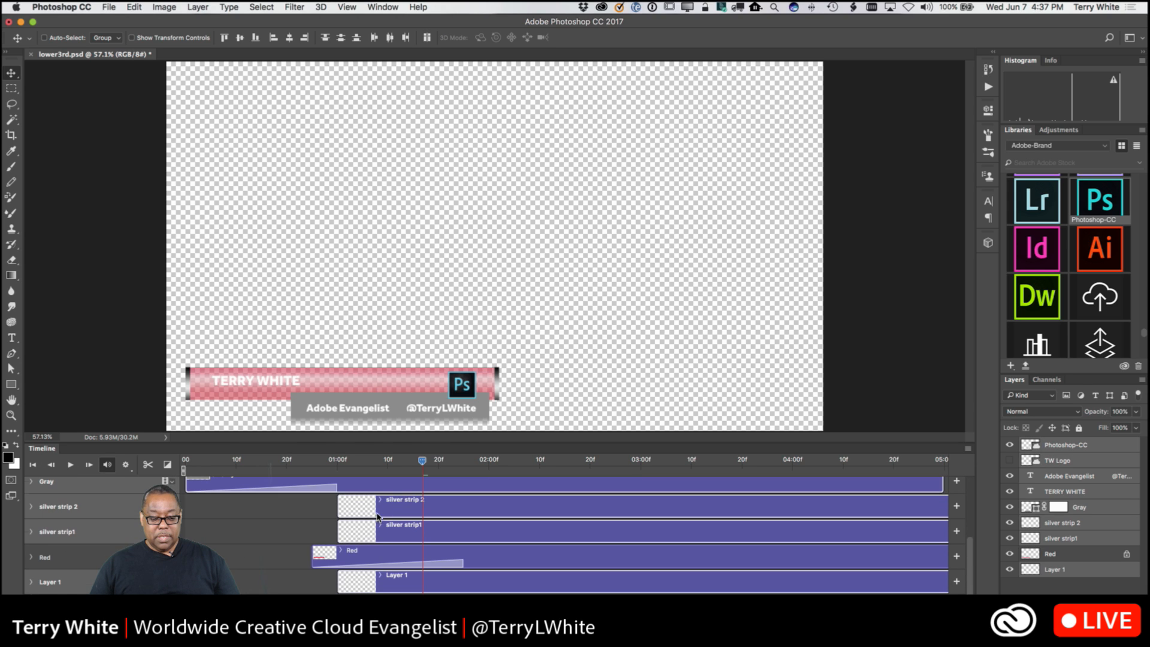
{"action": "left_click_drag", "start_coordinate": [385, 535], "coordinate": [505, 533]}
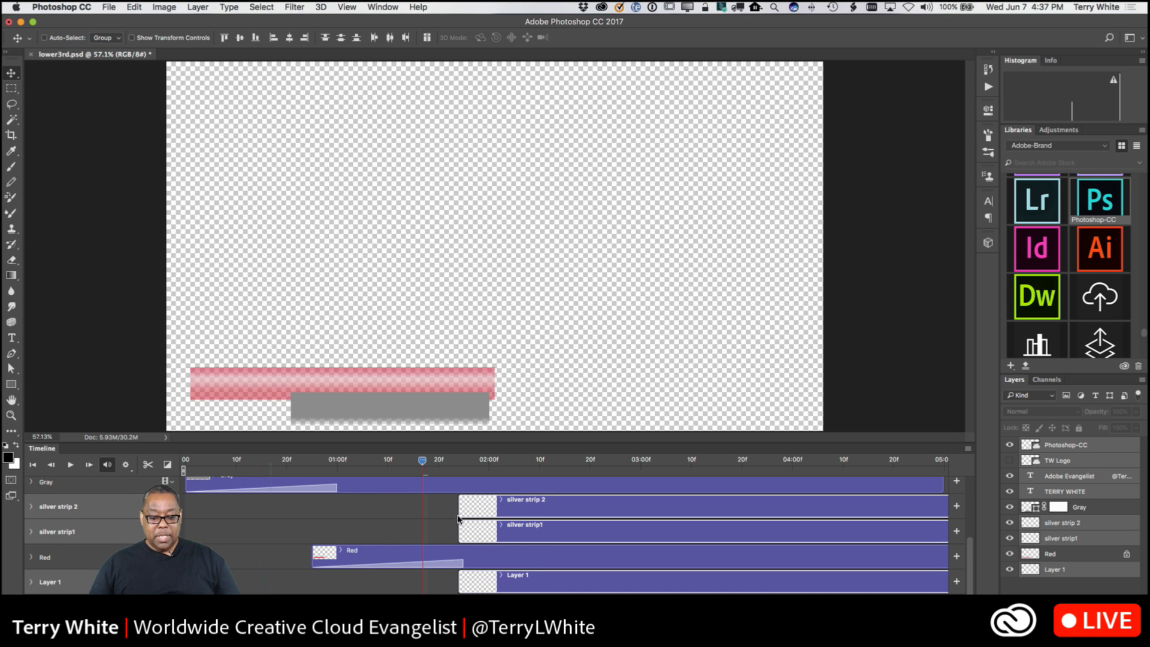
- Play the animation from the beginning to review the staggered fades, and return the playhead to the start
{"action": "left_click_drag", "start_coordinate": [409, 468], "coordinate": [186, 467]}
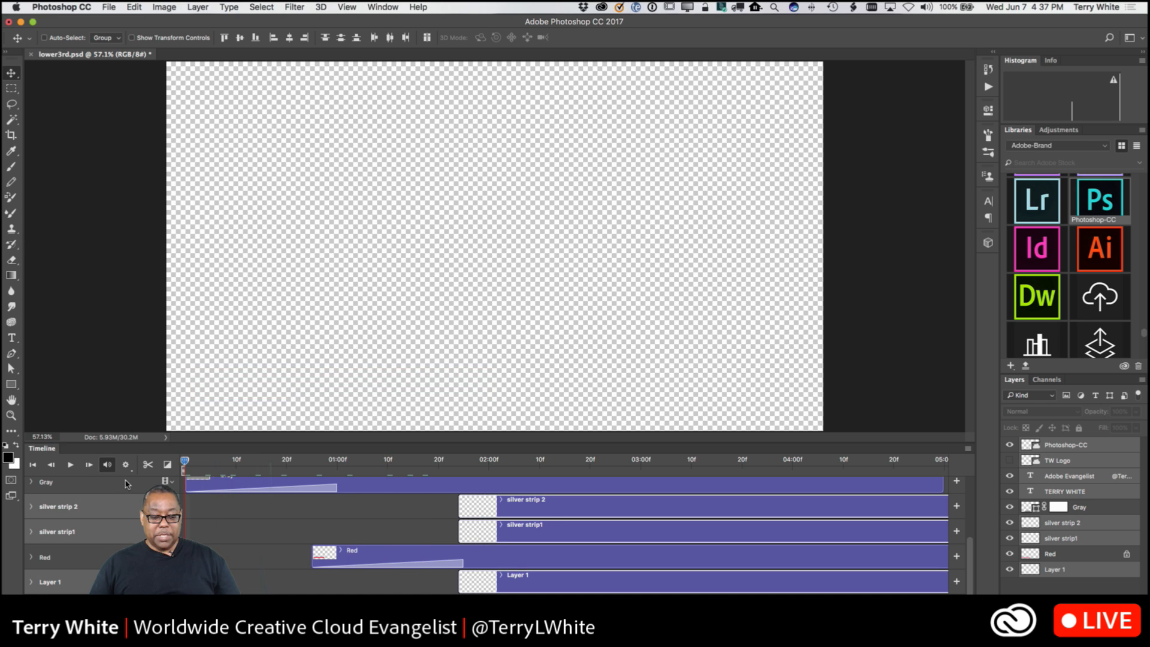
{"action": "left_click", "coordinate": [204, 542]}
{"action": "key", "text": "space"}
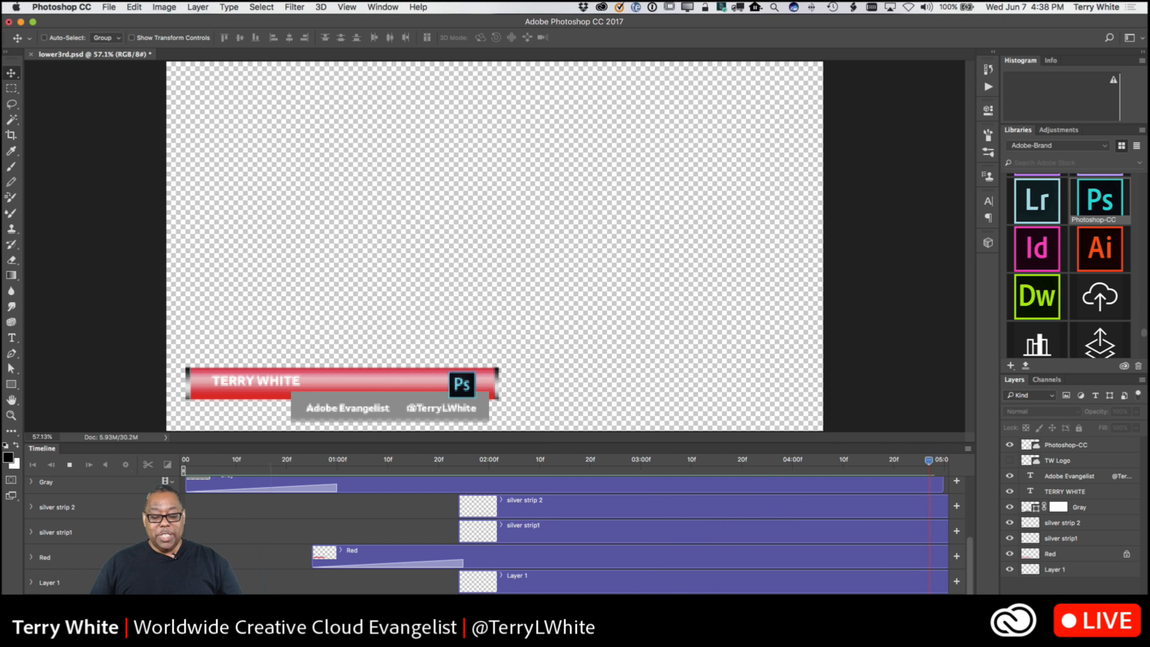
{"action": "scroll", "coordinate": [314, 551], "scroll_direction": "up", "scroll_amount": 4}
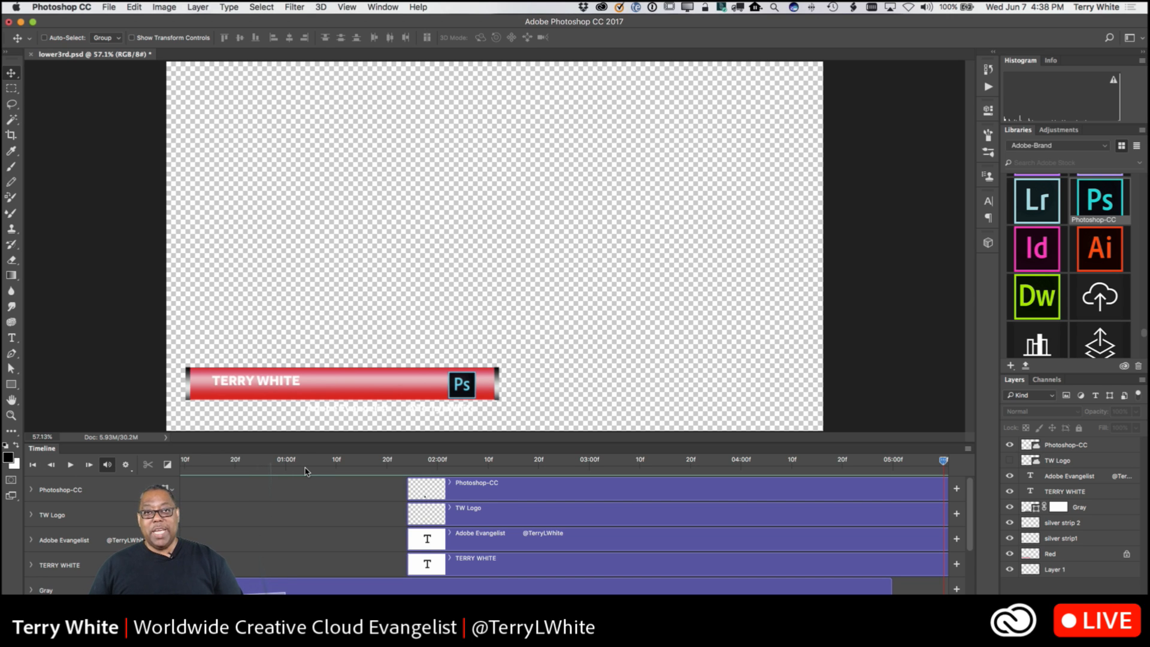
{"action": "left_click_drag", "start_coordinate": [277, 462], "coordinate": [12, 458]}
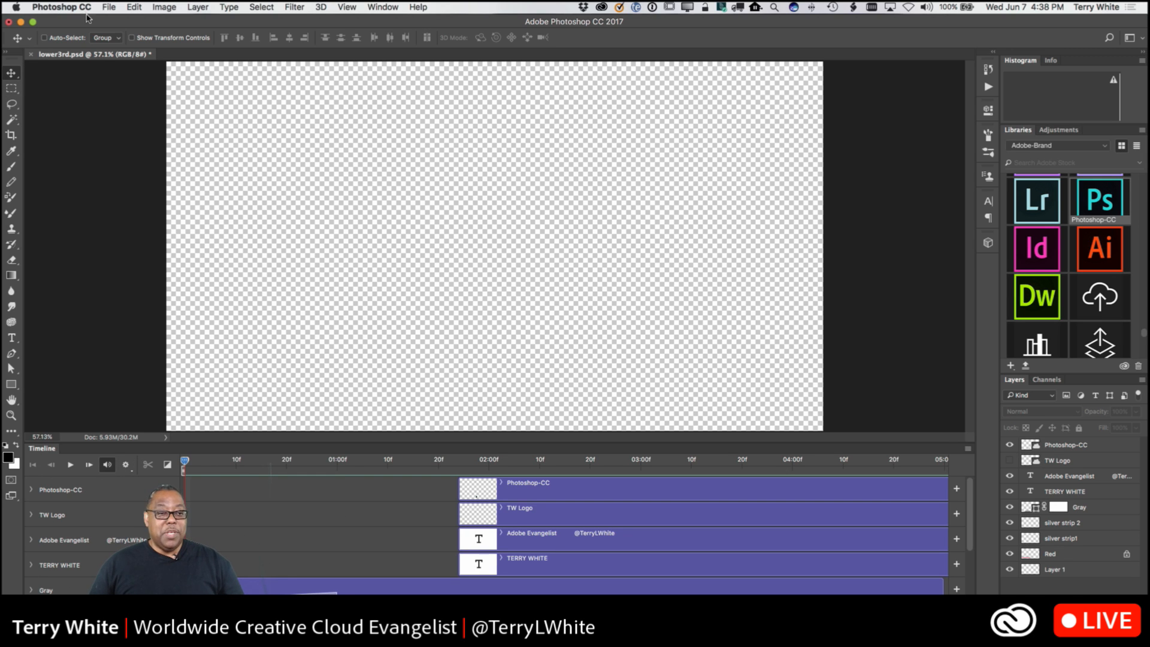
- Examine the Render Video export settings for the animation, and close them without rendering
{"action": "left_click", "coordinate": [109, 6]}
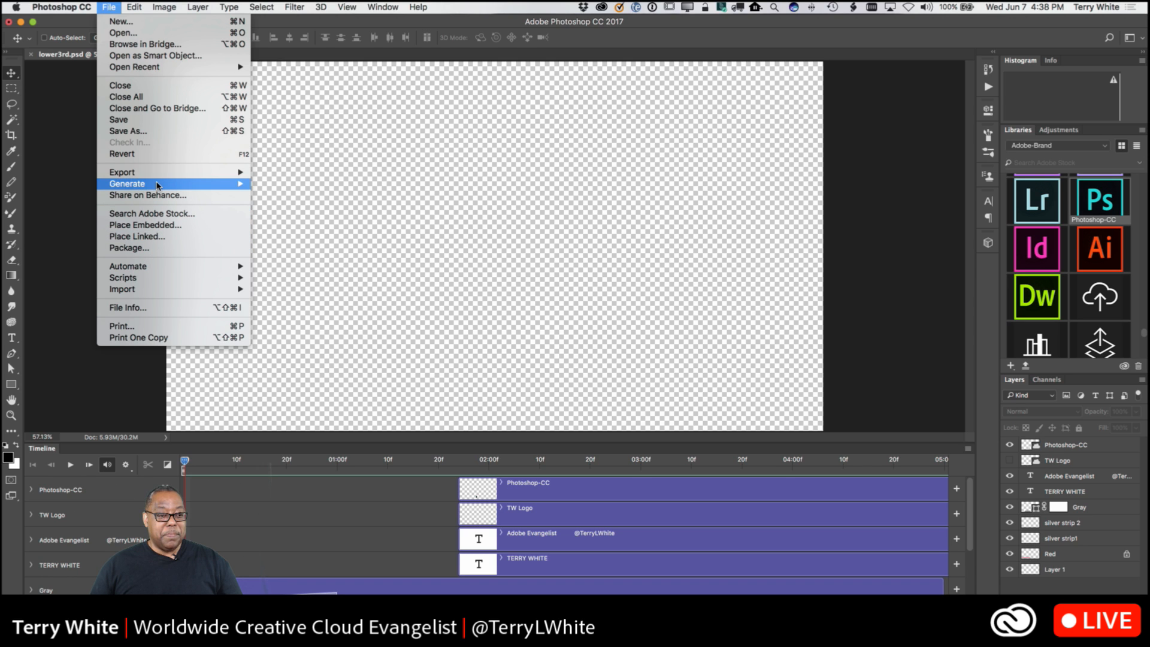
{"action": "mouse_move", "coordinate": [159, 175]}
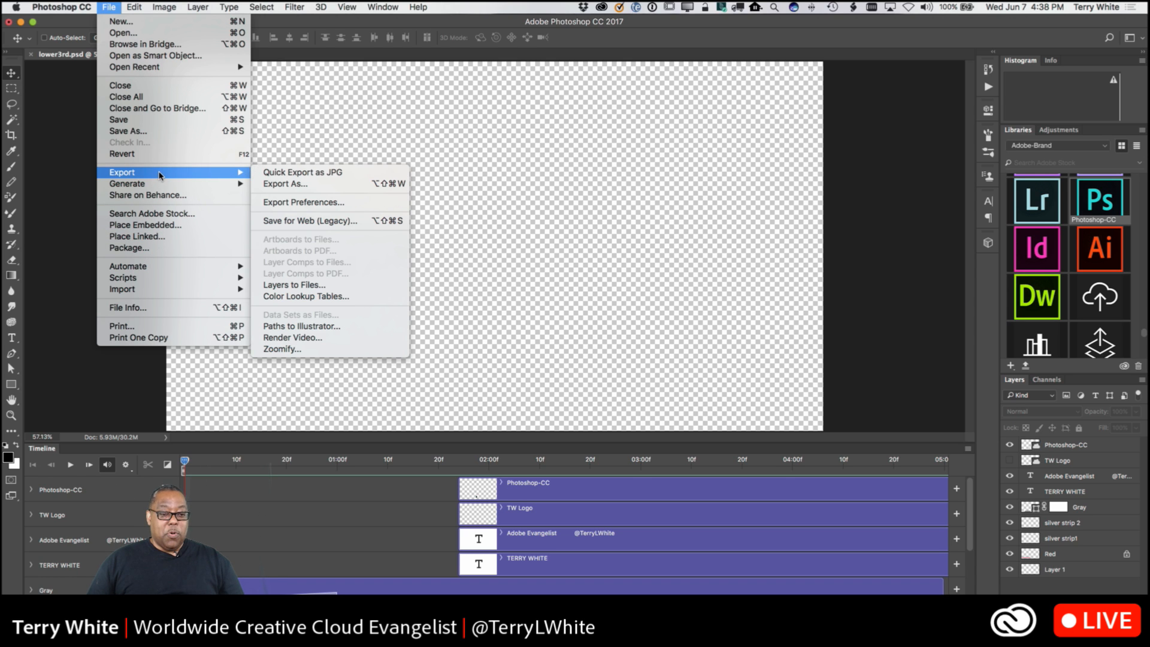
{"action": "left_click", "coordinate": [274, 338]}
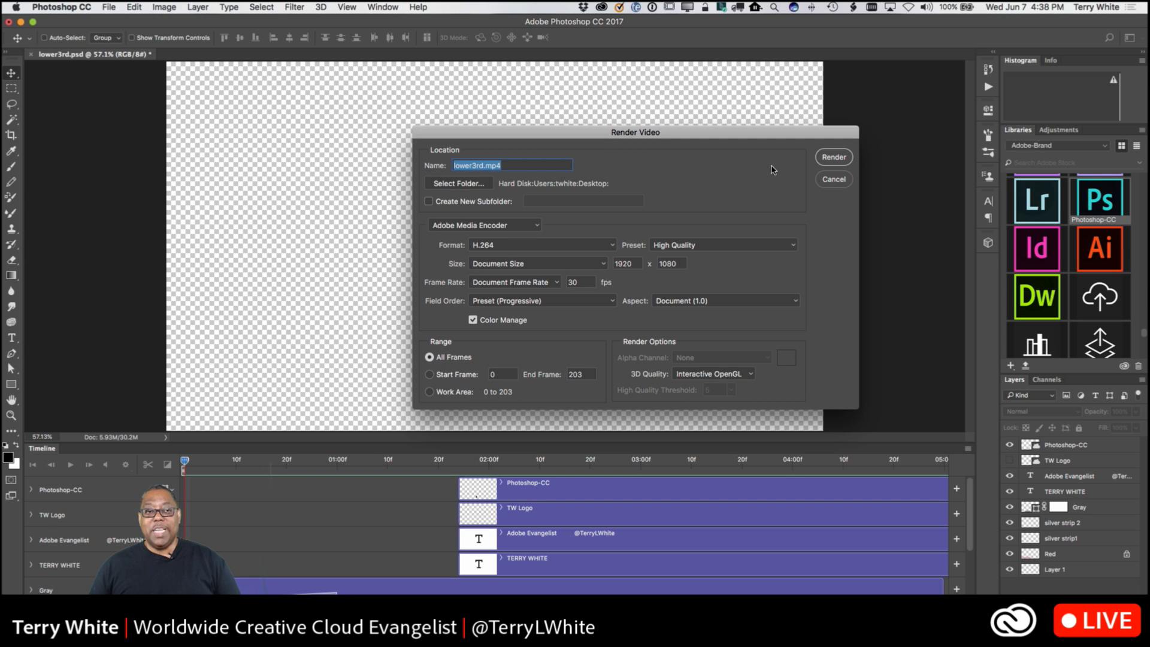
{"action": "left_click", "coordinate": [830, 180]}
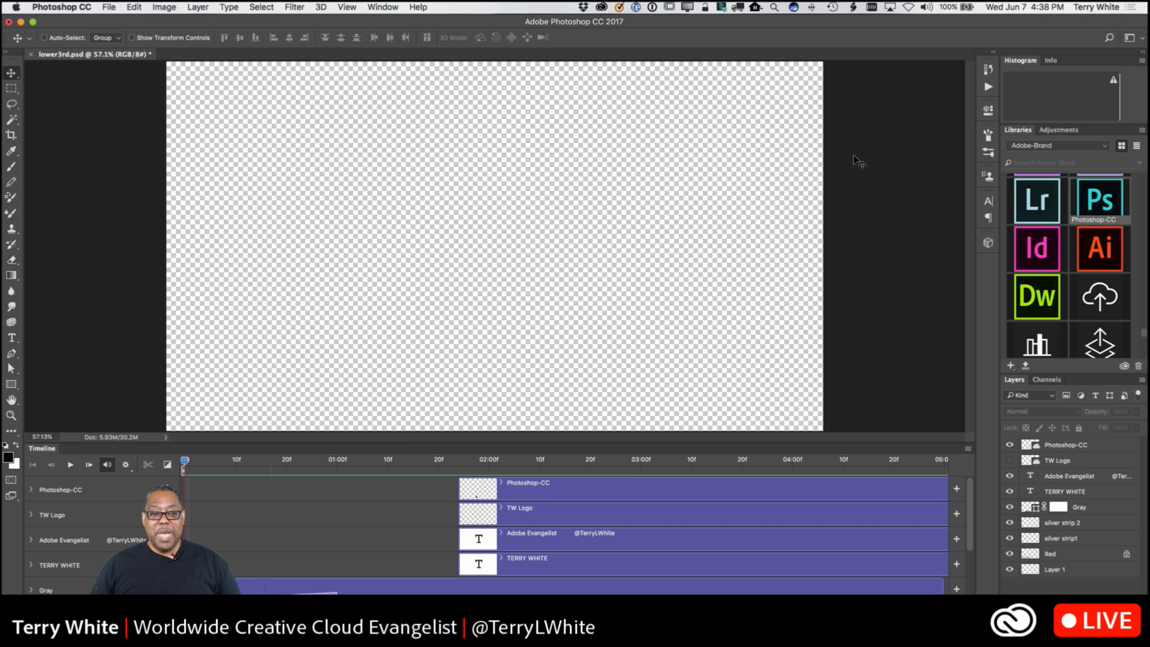
- Revert the document to its saved version and switch from the Motion workspace to the presenter's own general custom workspace
{"action": "left_click", "coordinate": [109, 7]}
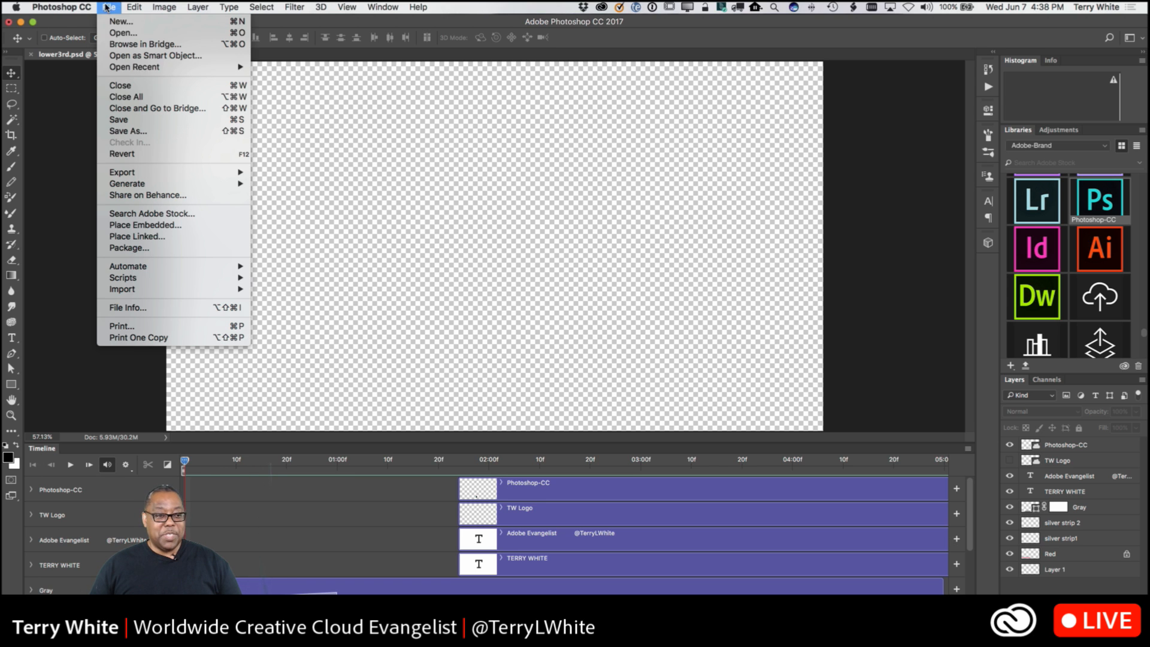
{"action": "left_click", "coordinate": [141, 160]}
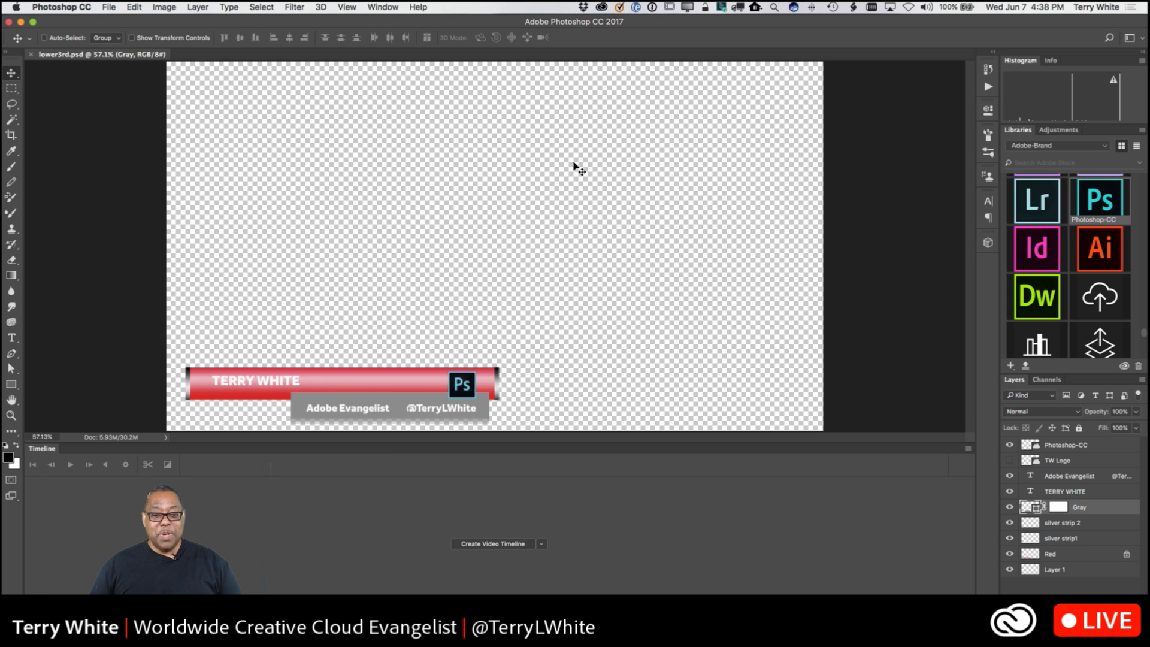
{"action": "left_click", "coordinate": [1128, 39]}
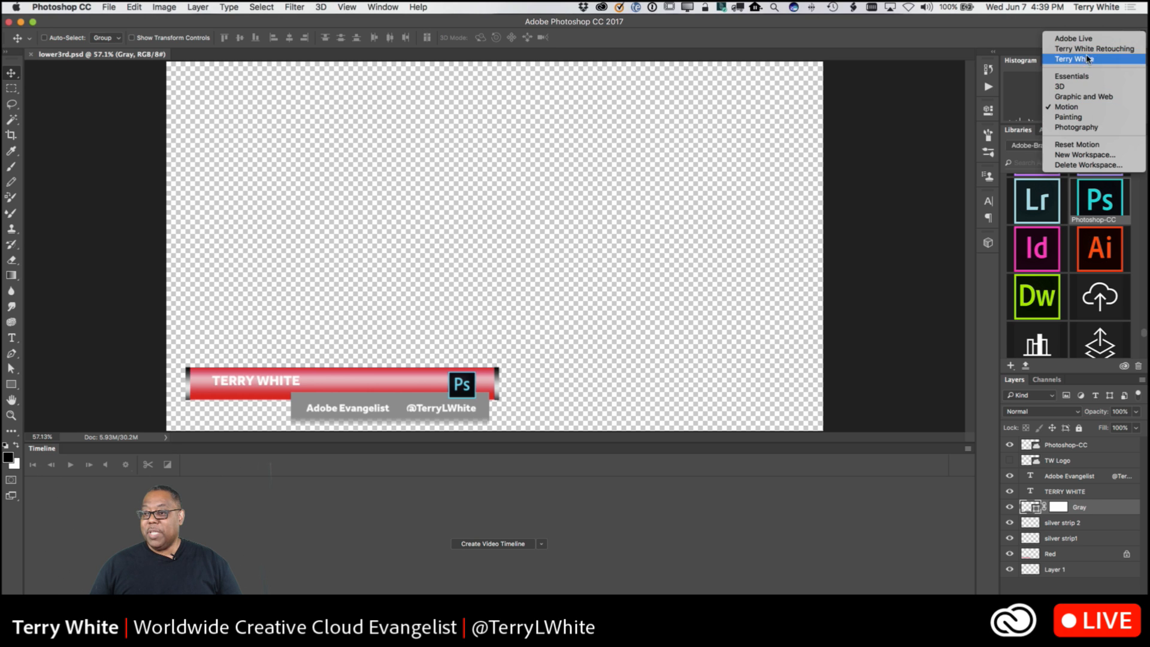
{"action": "left_click", "coordinate": [883, 137]}
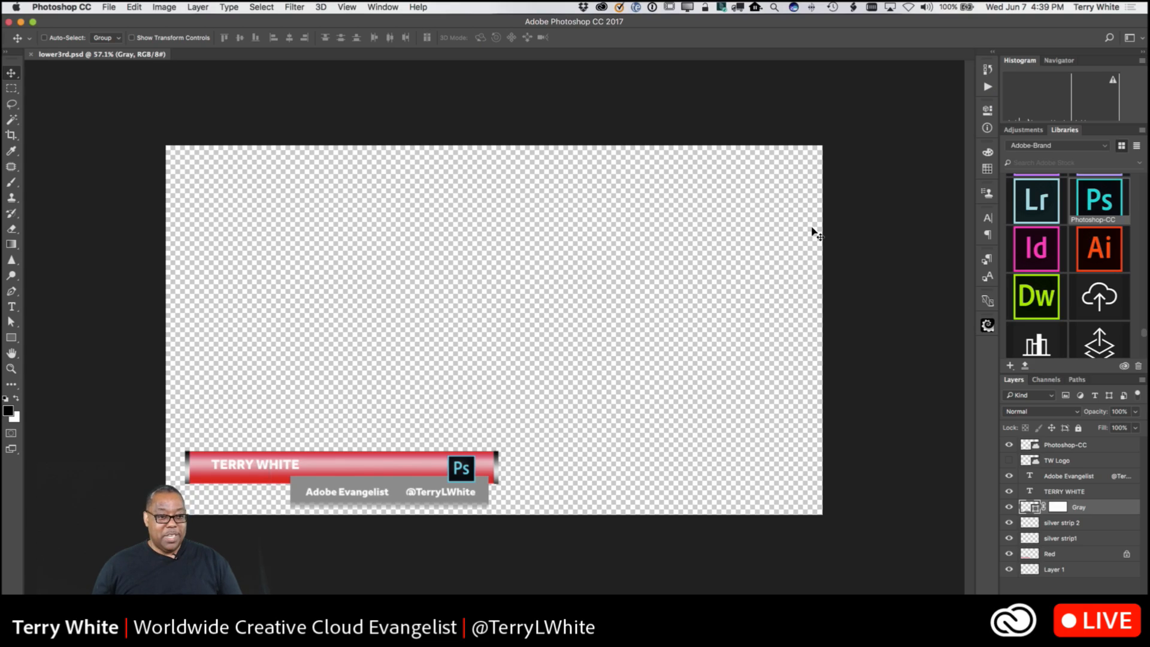
- Start a new document and select the Event Lower Thirds Set template from the Film & Video presets
{"action": "left_click", "coordinate": [105, 8]}
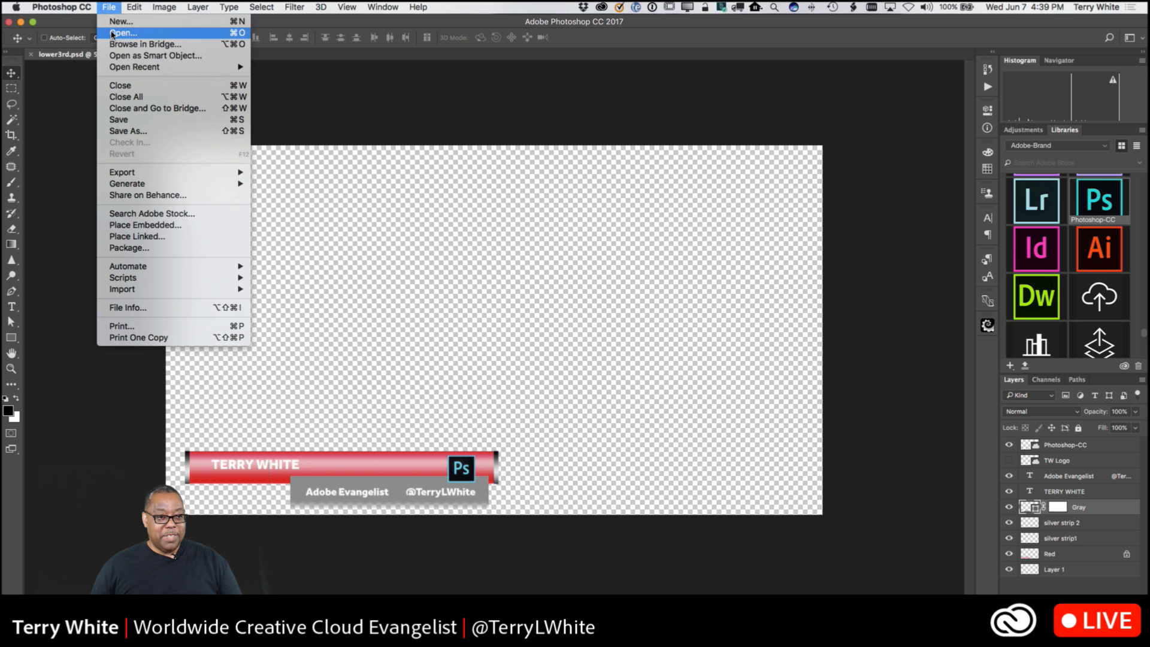
{"action": "left_click", "coordinate": [118, 23]}
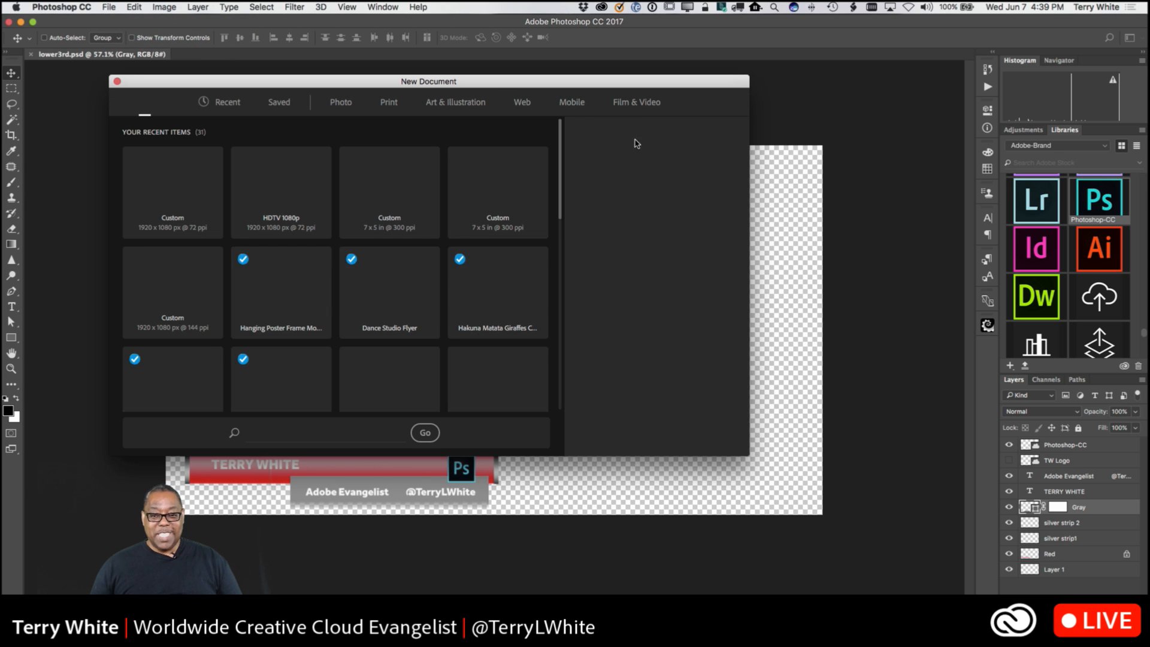
{"action": "left_click", "coordinate": [630, 110]}
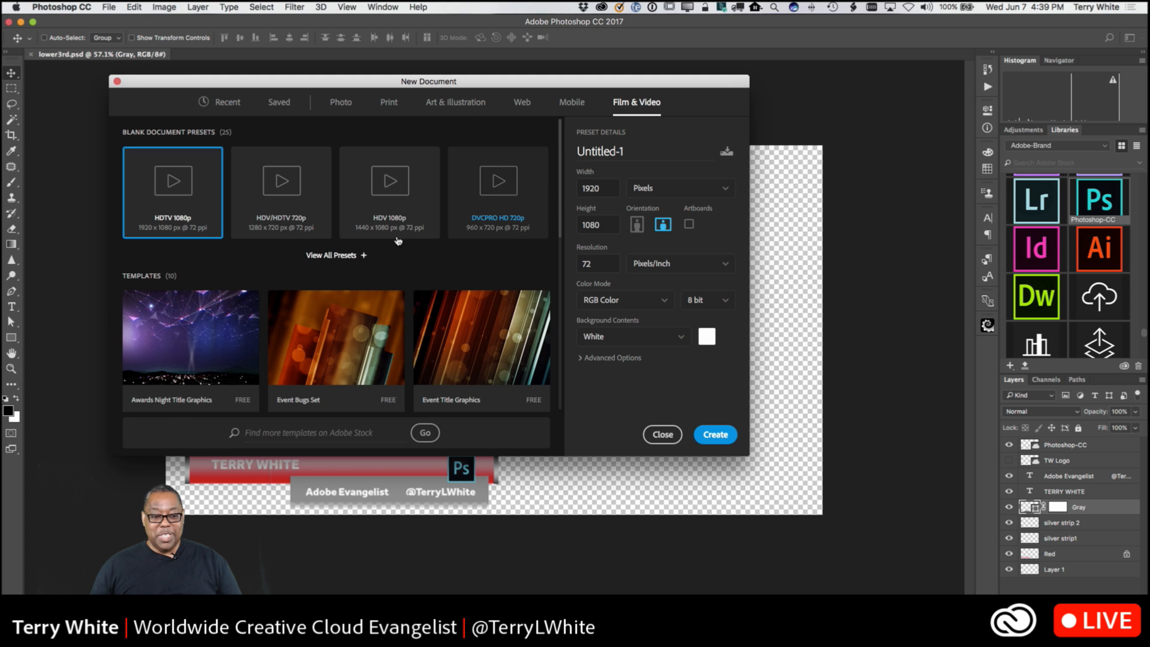
{"action": "scroll", "coordinate": [253, 310], "scroll_direction": "down", "scroll_amount": 5}
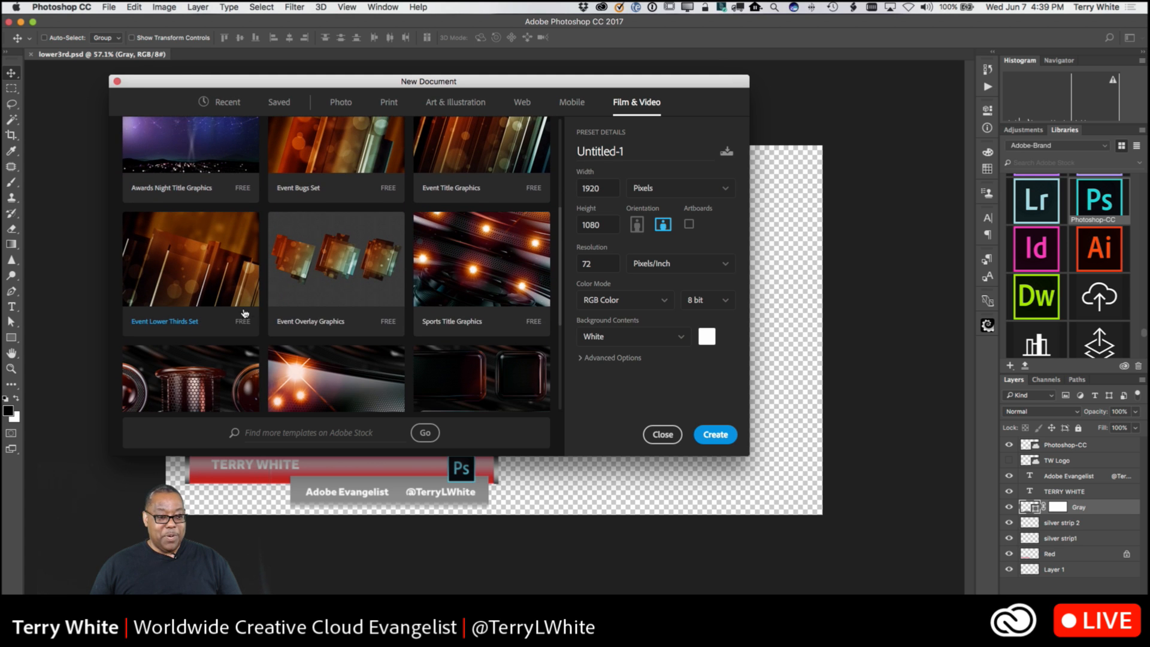
{"action": "left_click", "coordinate": [187, 278]}
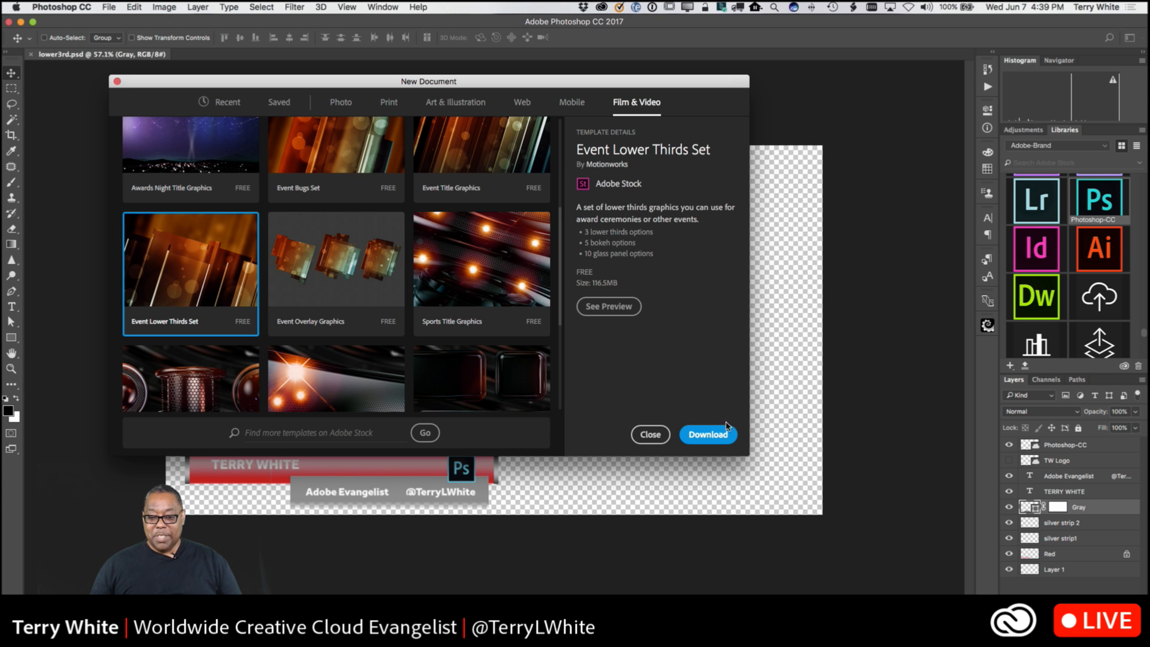
- Preview the Event Lower Thirds Set template and look through its lower-third designs
{"action": "left_click", "coordinate": [610, 306]}
{"action": "scroll", "coordinate": [434, 368], "scroll_direction": "down", "scroll_amount": 5}
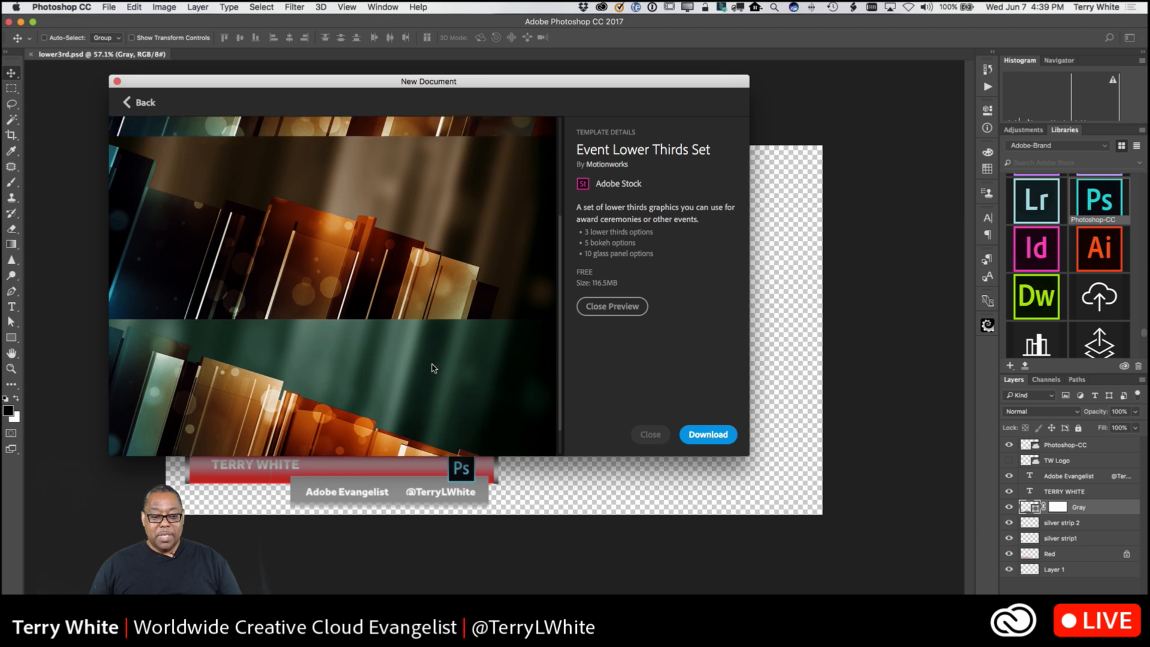
{"action": "scroll", "coordinate": [435, 367], "scroll_direction": "up", "scroll_amount": 5}
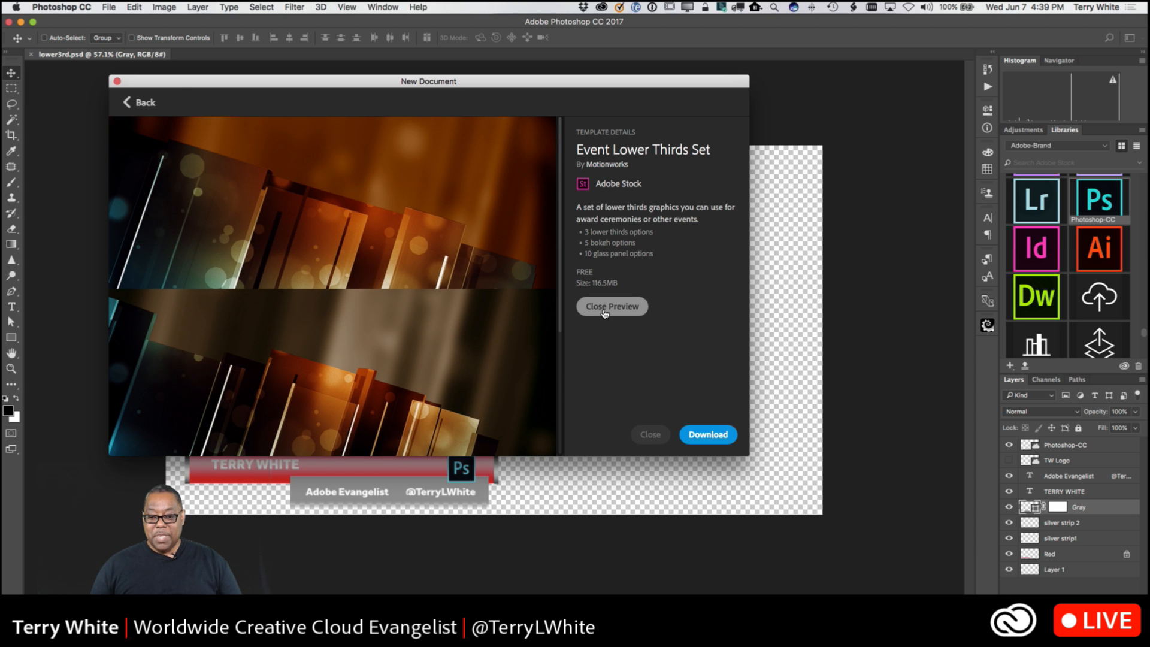
{"action": "left_click", "coordinate": [725, 436]}
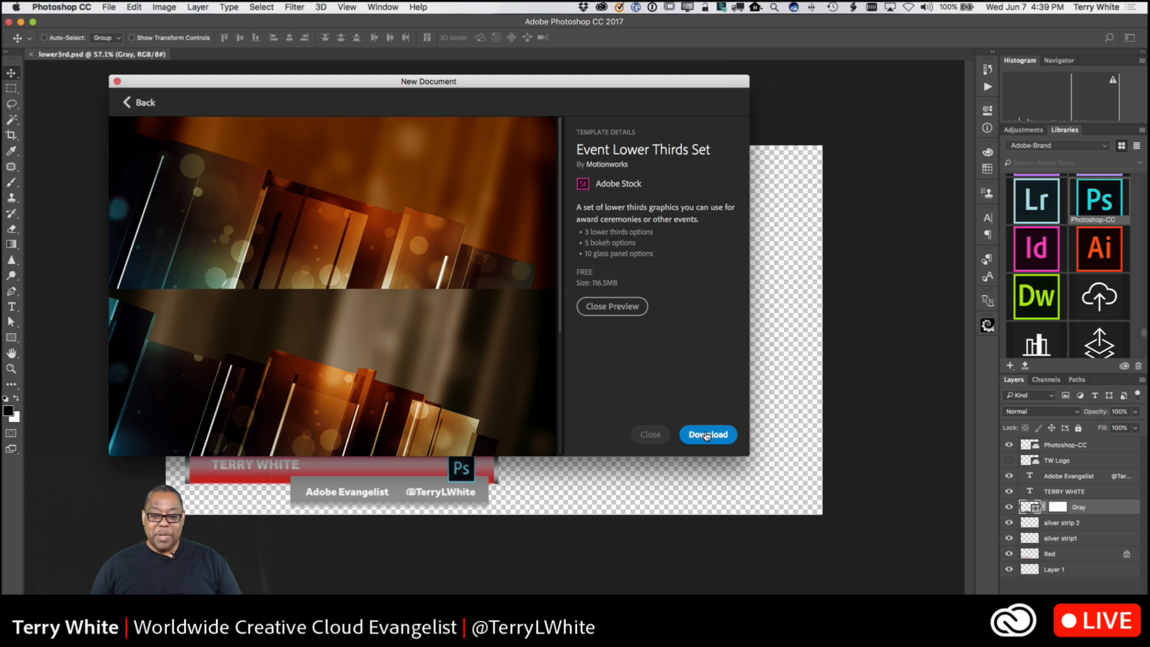
{"action": "scroll", "coordinate": [353, 376], "scroll_direction": "down", "scroll_amount": 5}
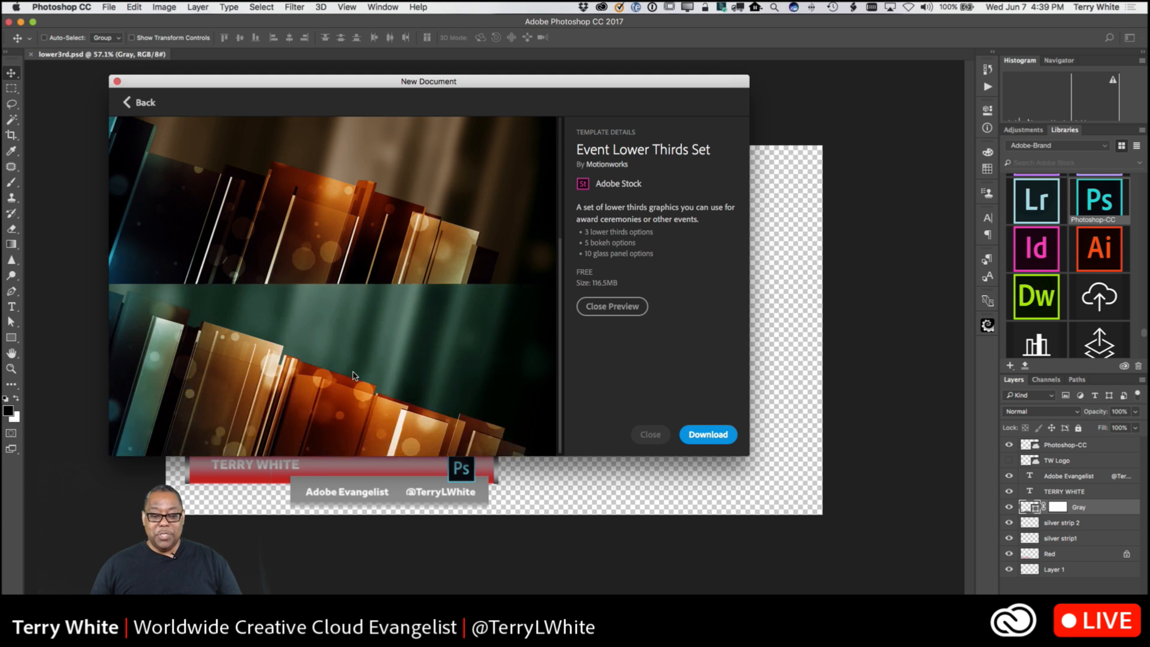